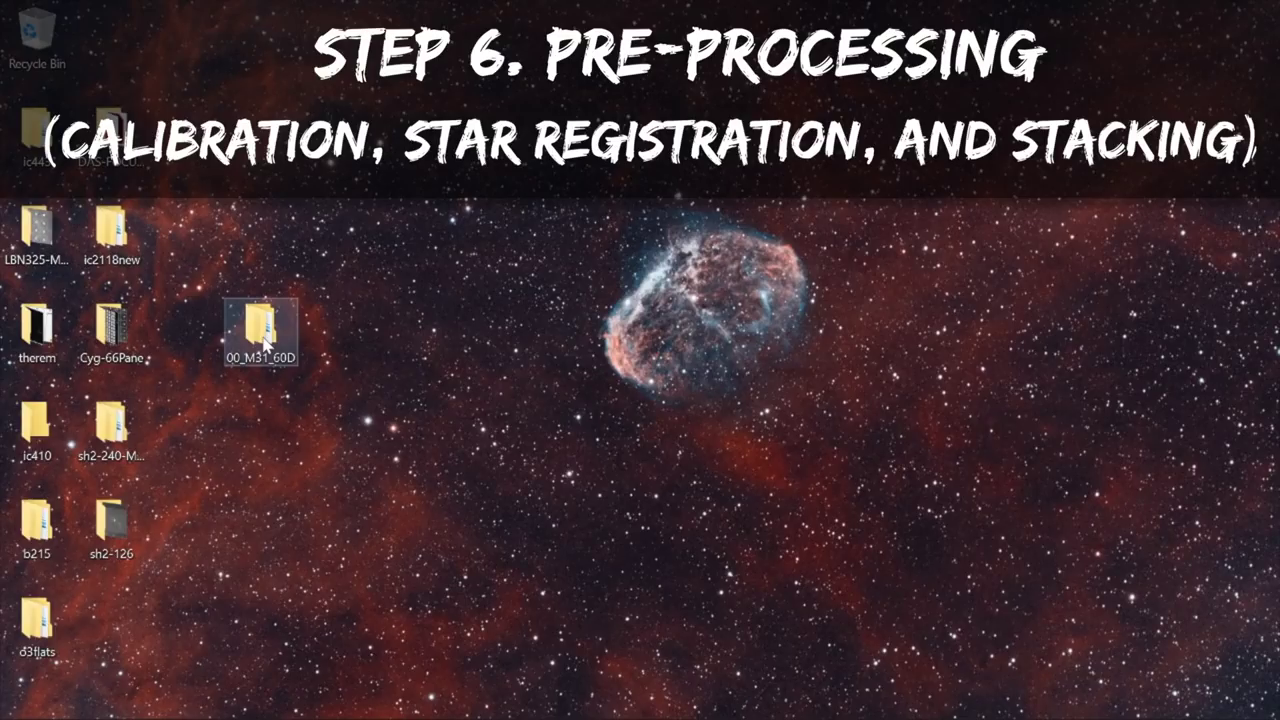
Step: Inspect the biases, darks and lights subfolders of 00_M31_60D, then close the file browser
double_click(262, 336)
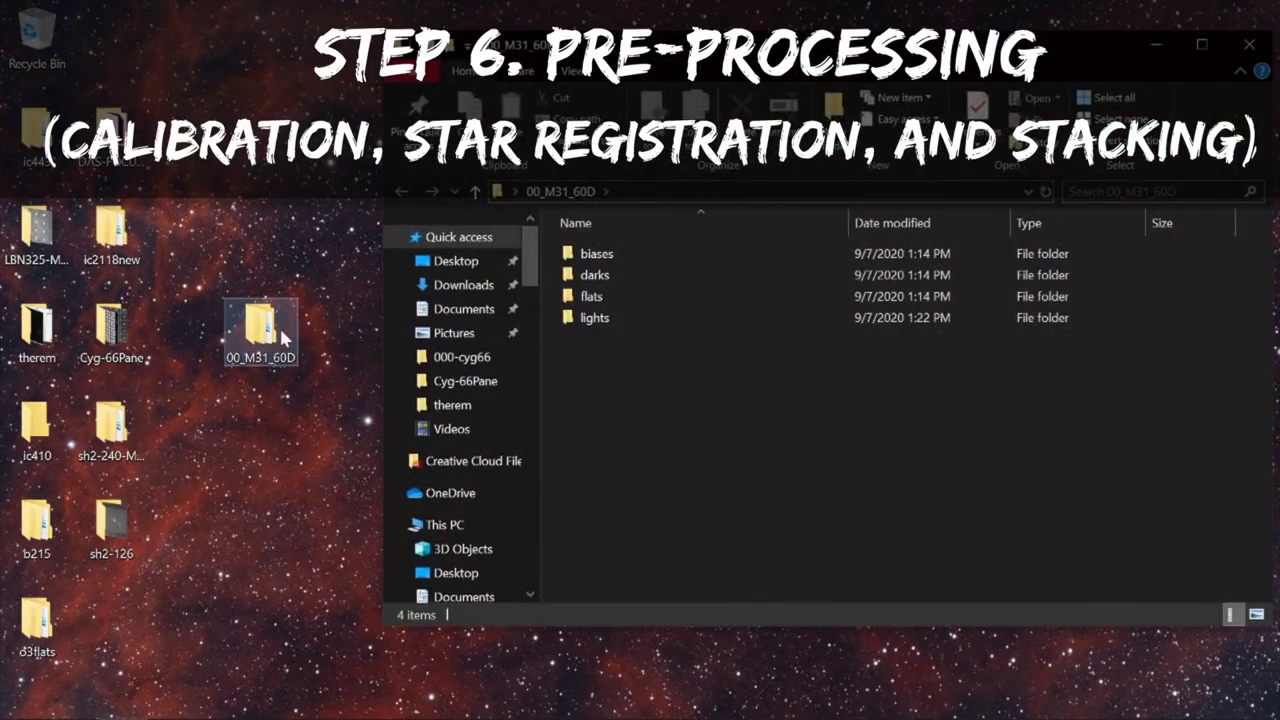
double_click(593, 255)
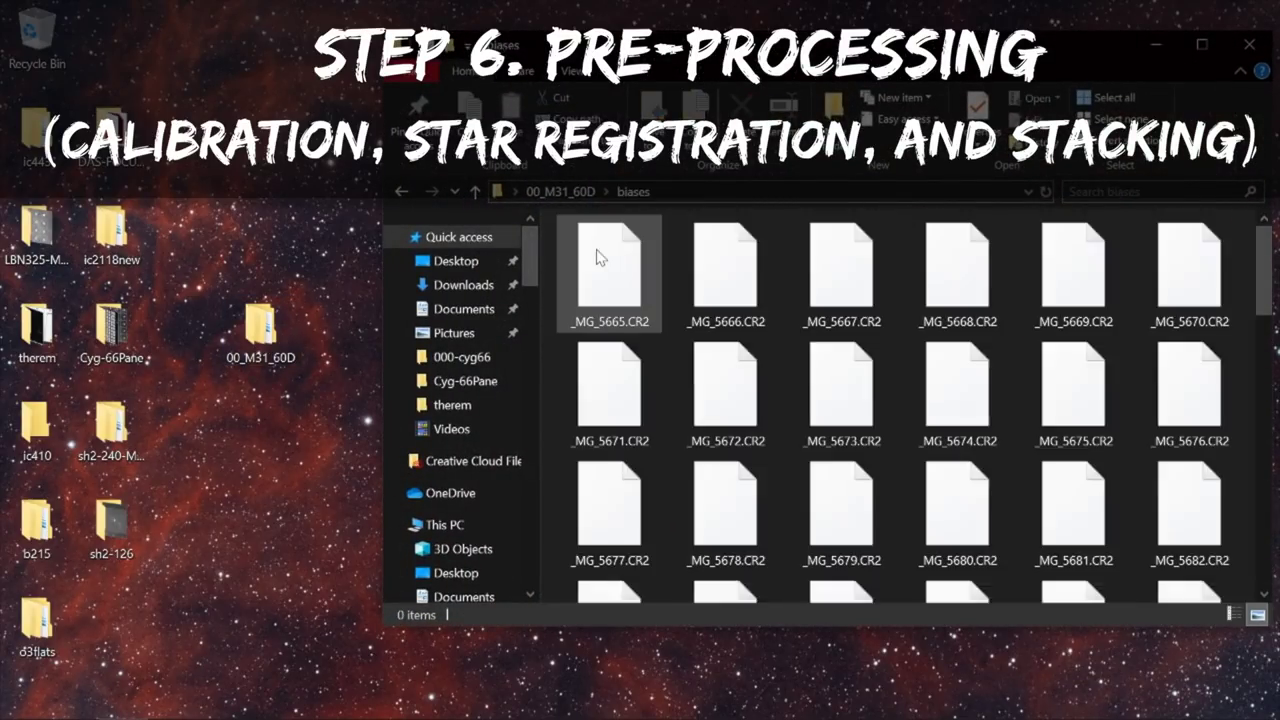
left_click(549, 194)
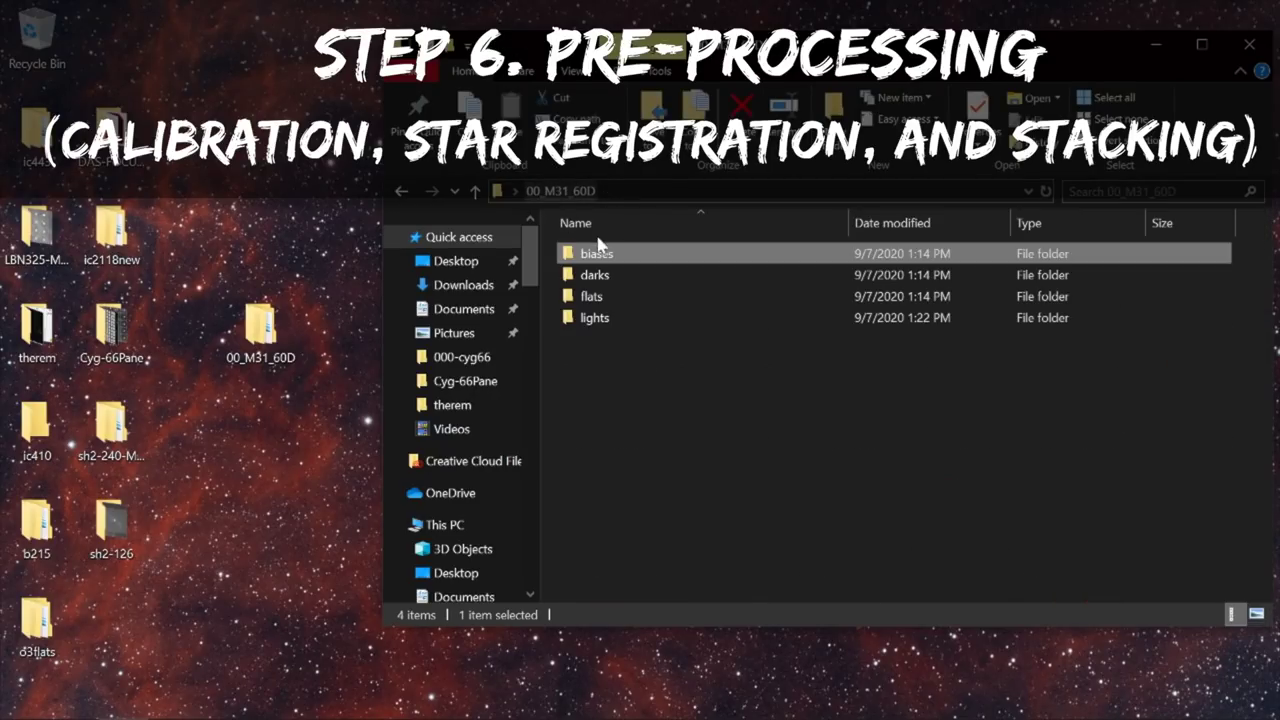
double_click(597, 272)
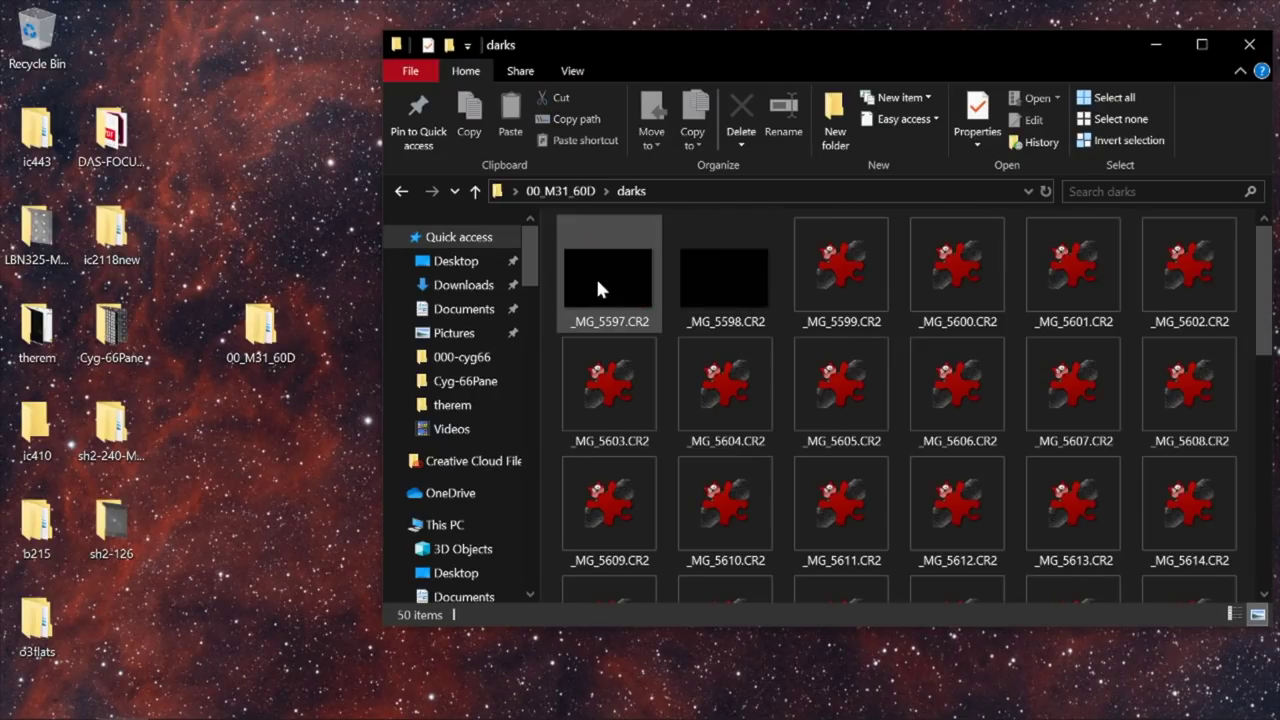
left_click(560, 191)
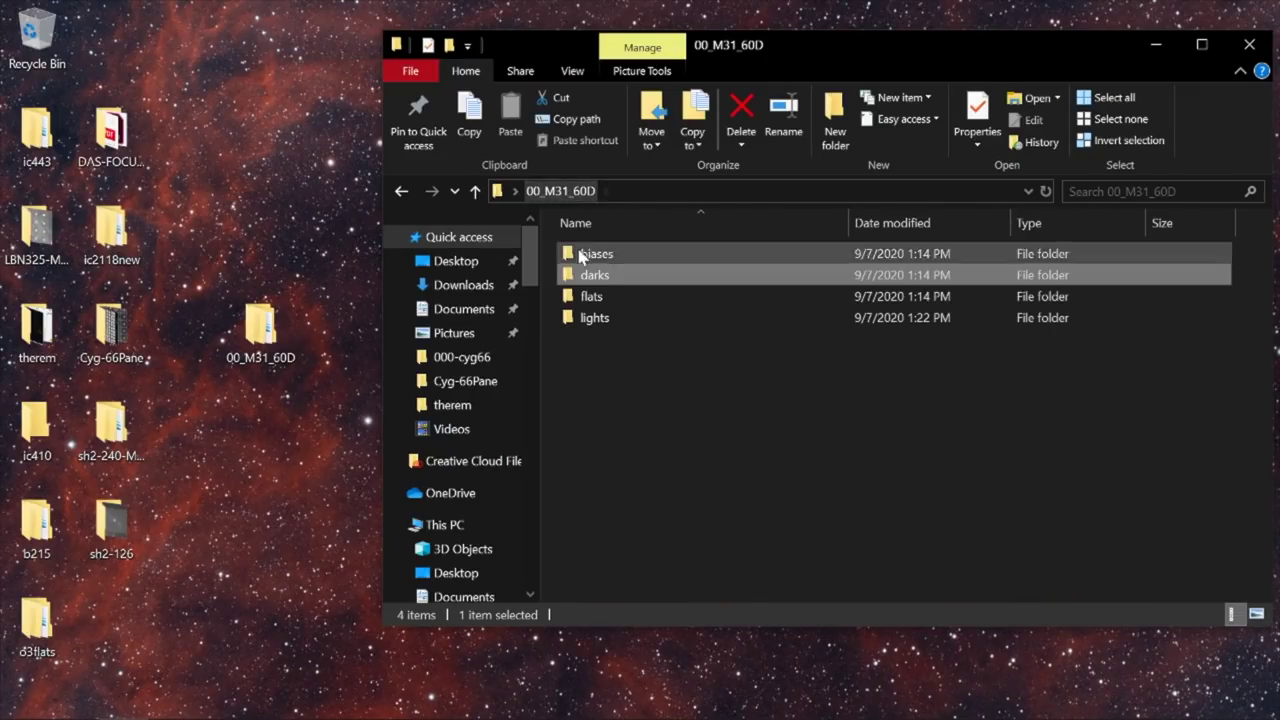
double_click(597, 320)
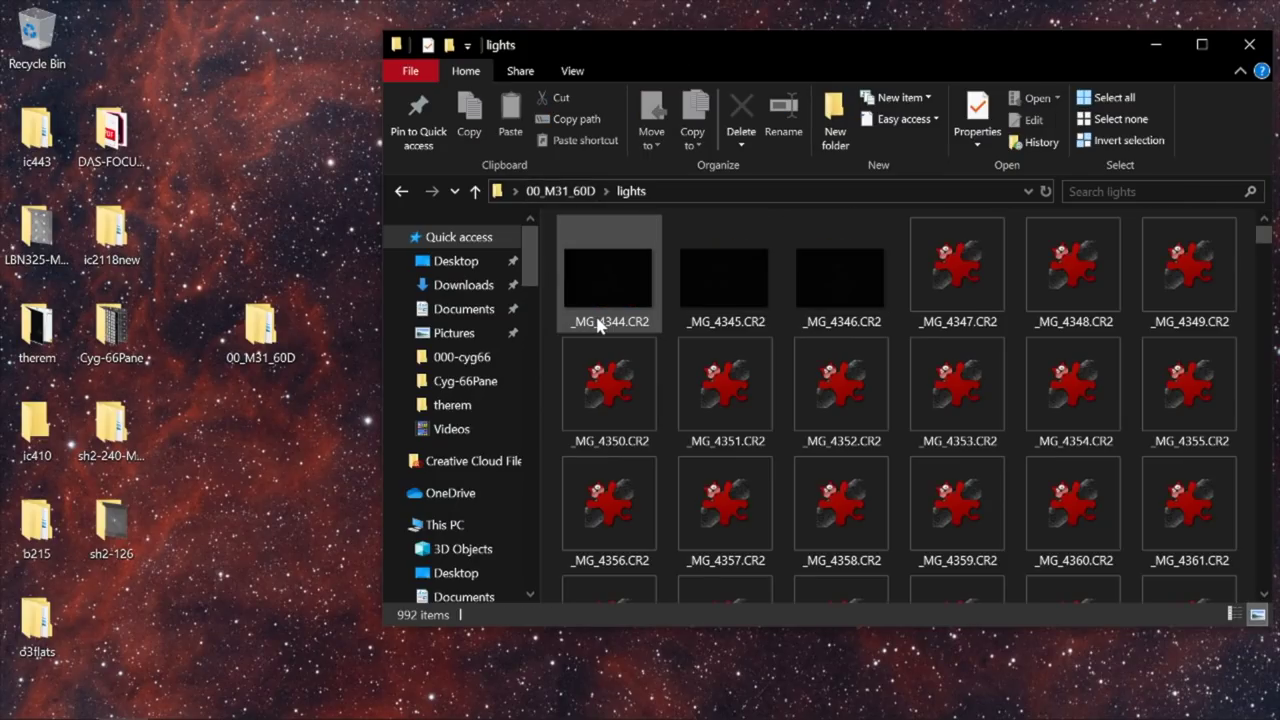
left_click(1251, 51)
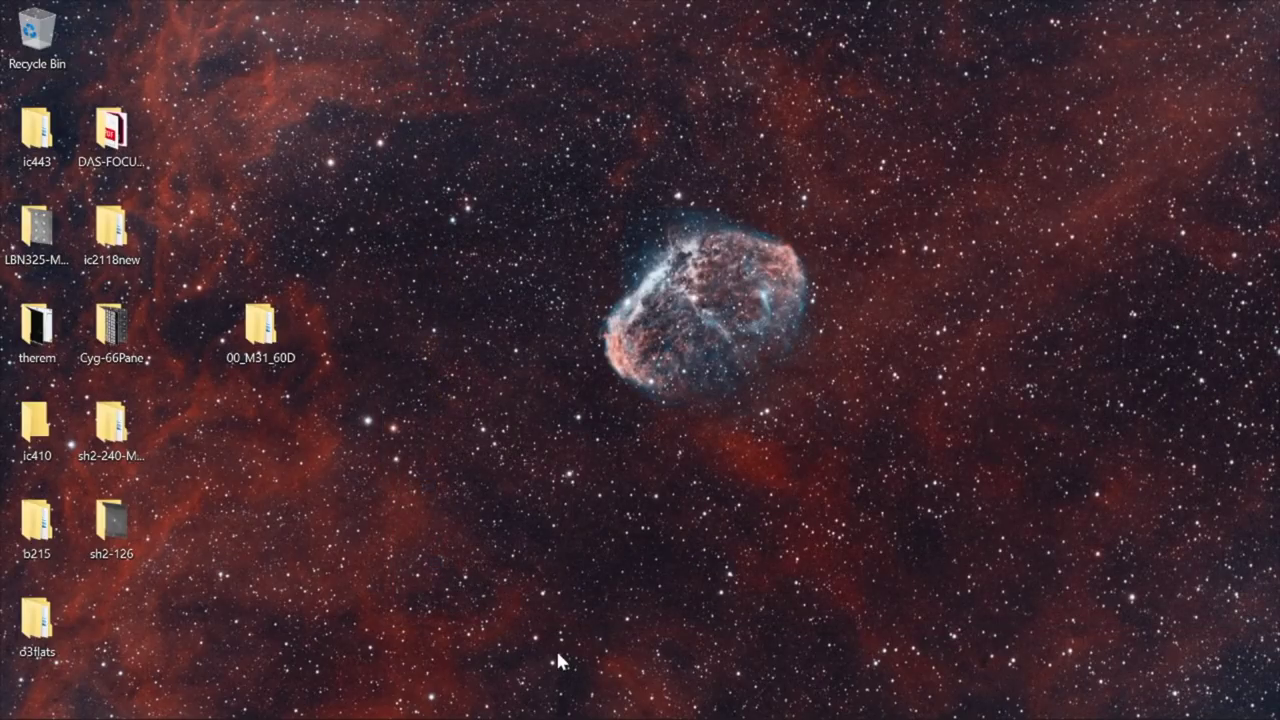
Step: Add every CR2 light frame from Desktop/00_M31_60D/lights to DeepSkyStacker and check all 992
mouse_move(572, 712)
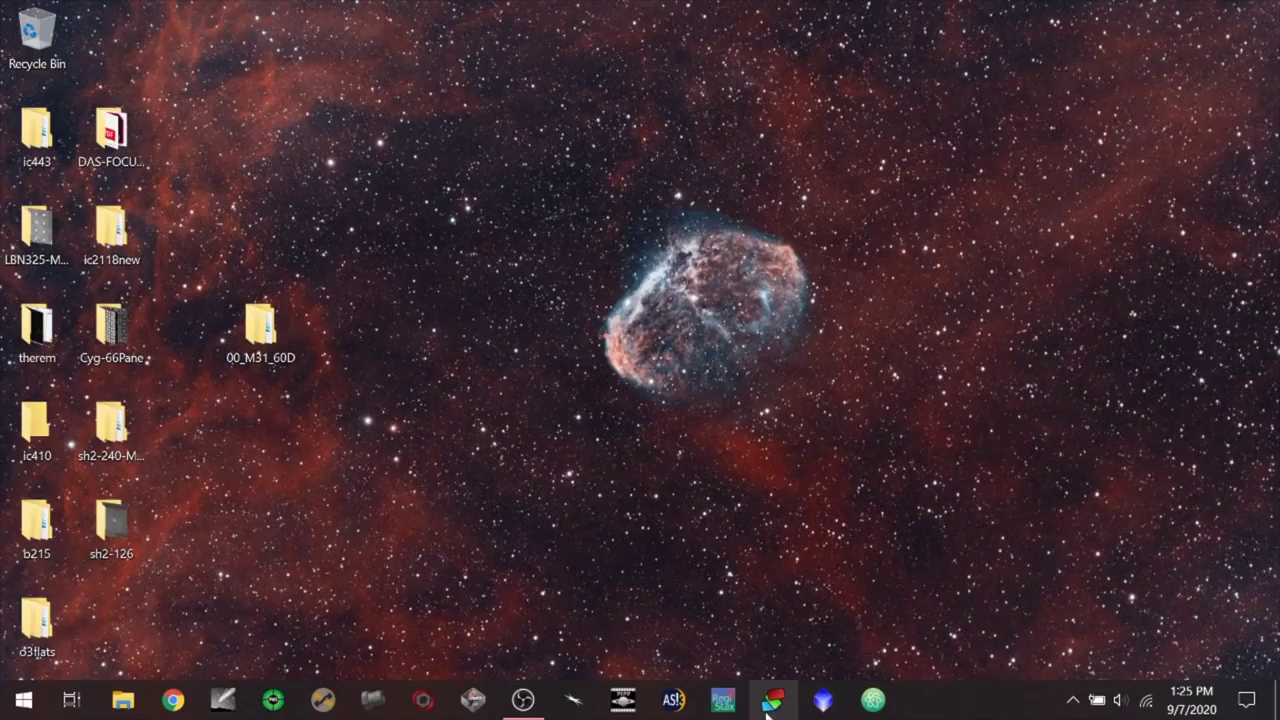
left_click(768, 706)
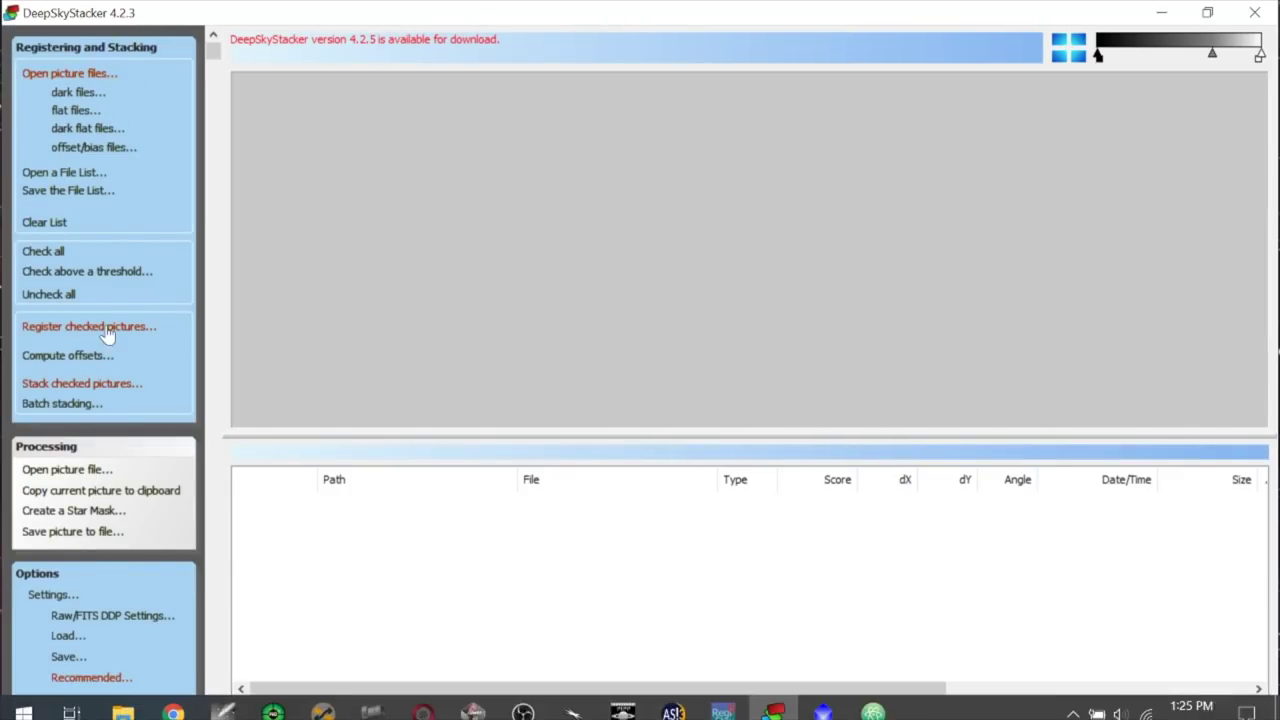
left_click(90, 76)
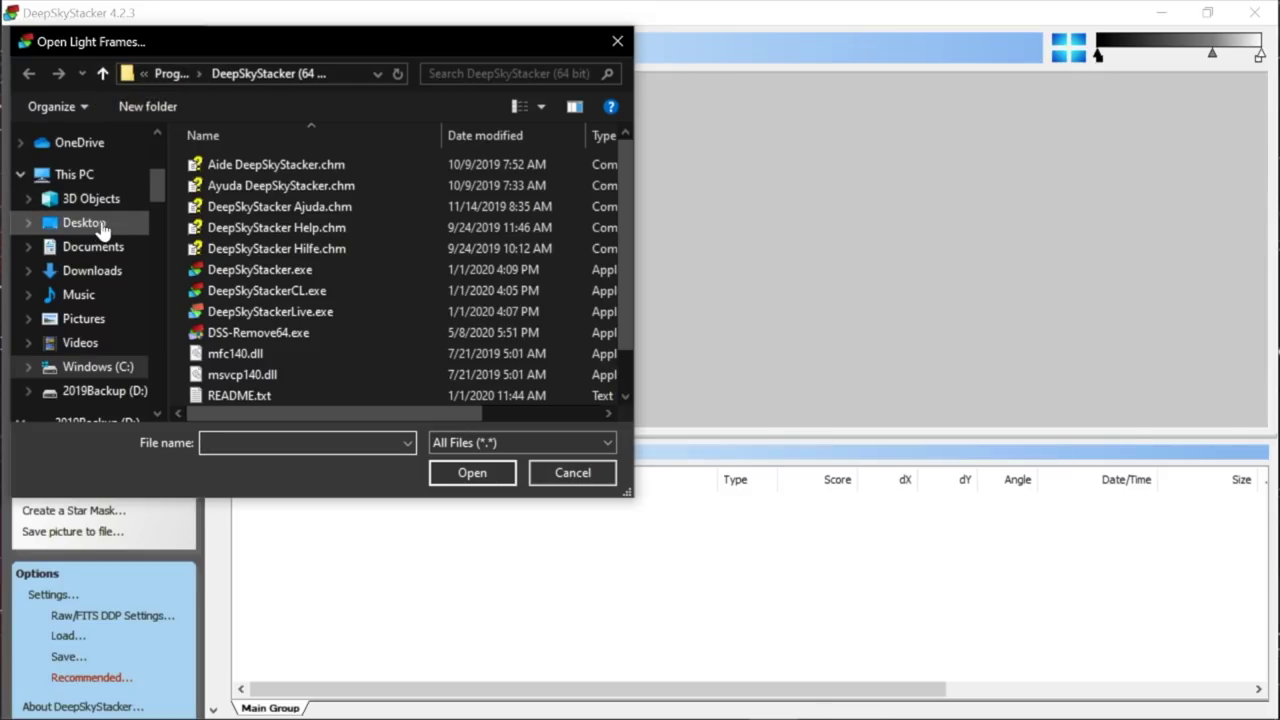
left_click(84, 223)
double_click(247, 185)
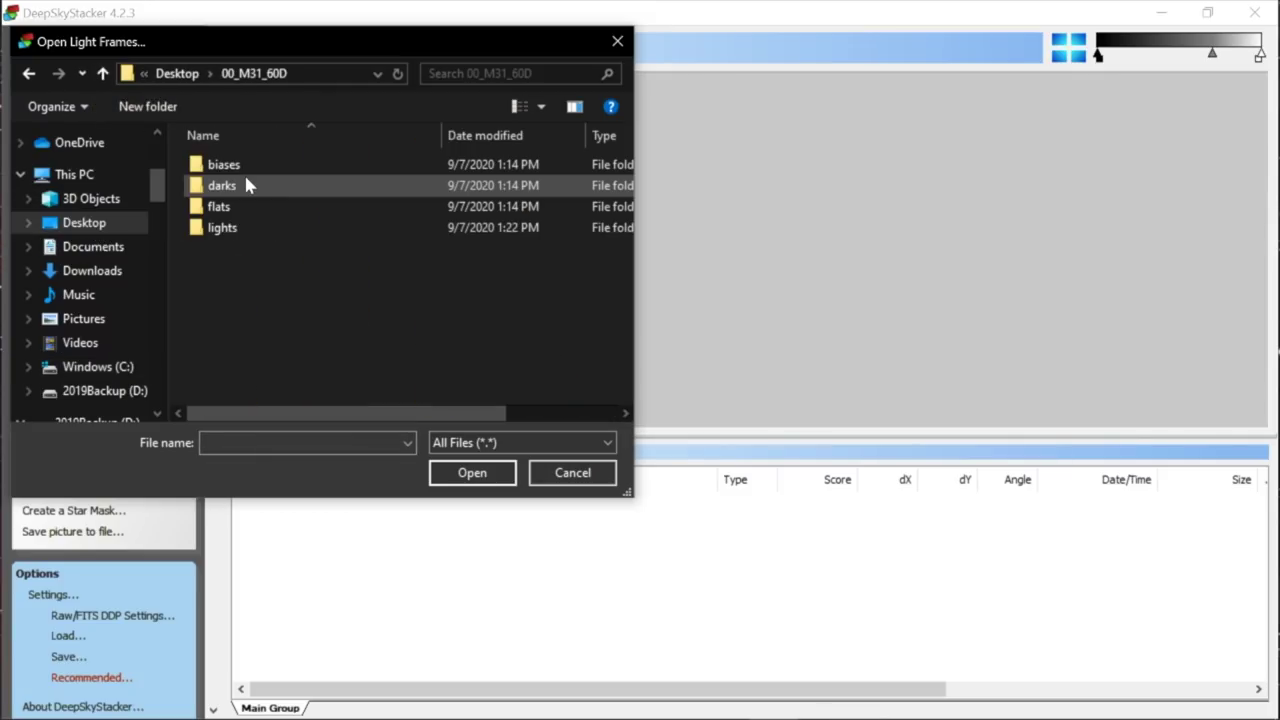
double_click(222, 228)
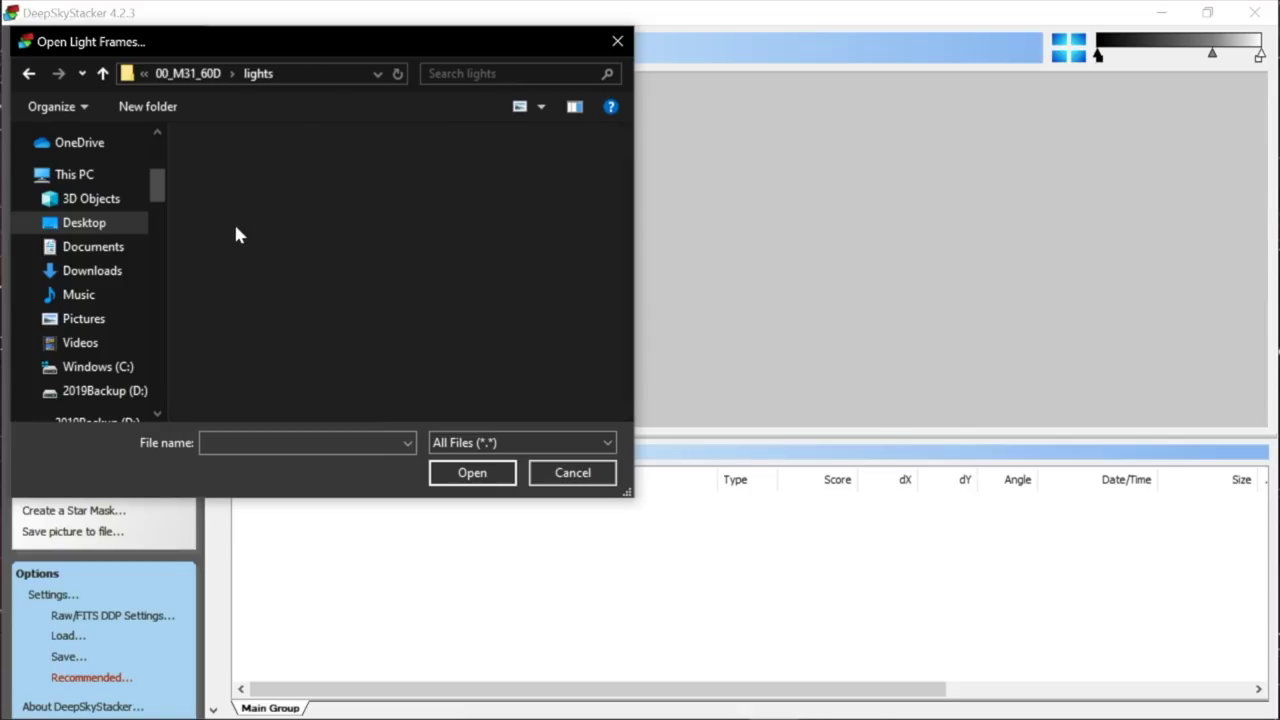
left_click(236, 200)
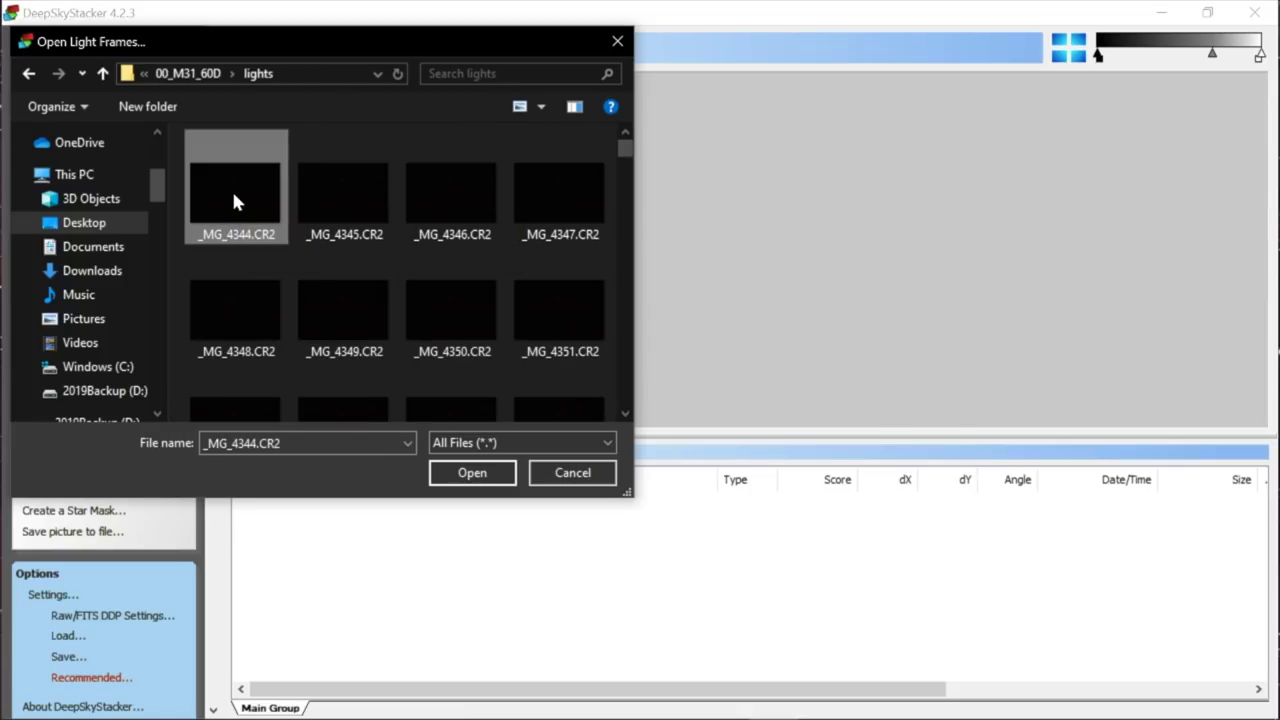
key("ctrl+a")
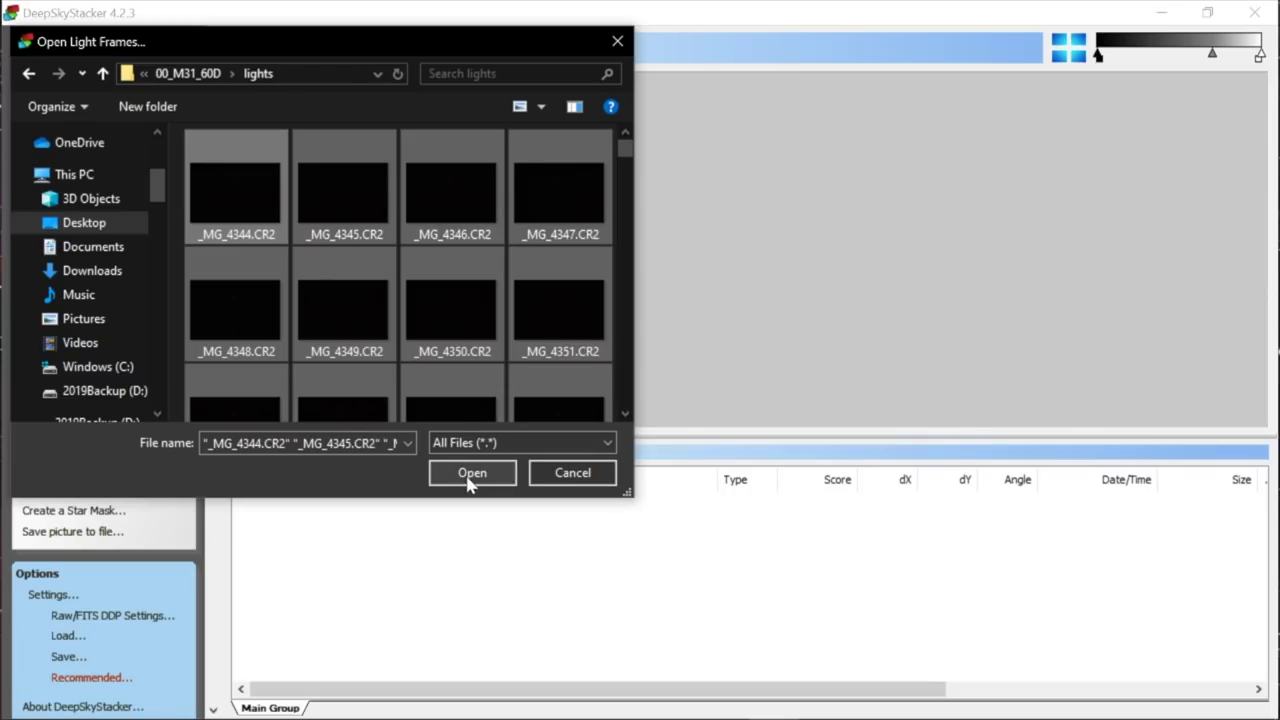
left_click(470, 475)
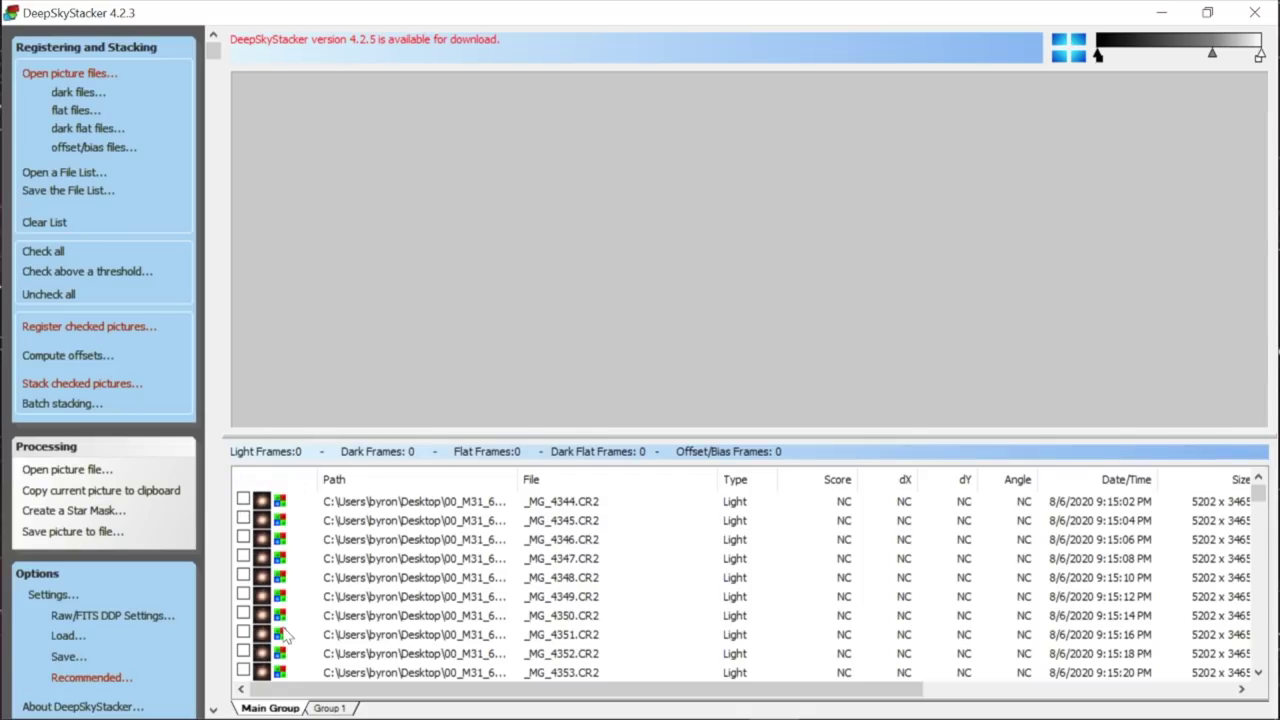
left_click(43, 256)
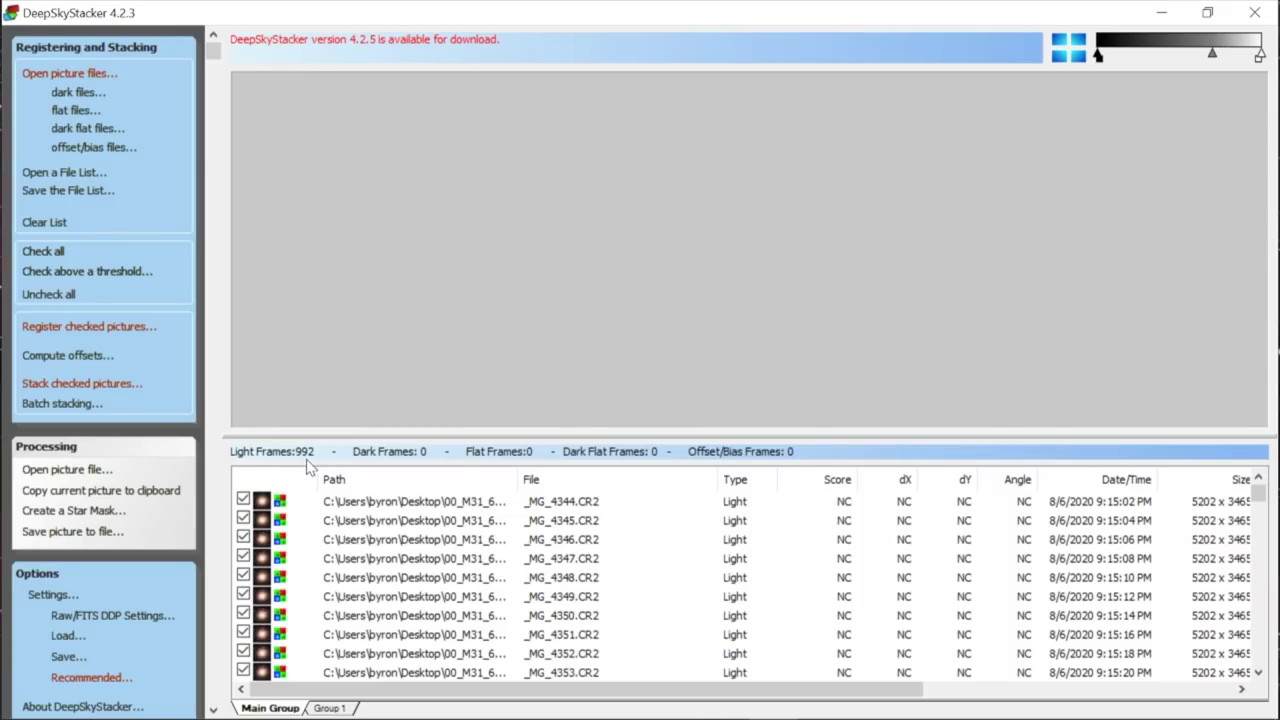
left_click(78, 92)
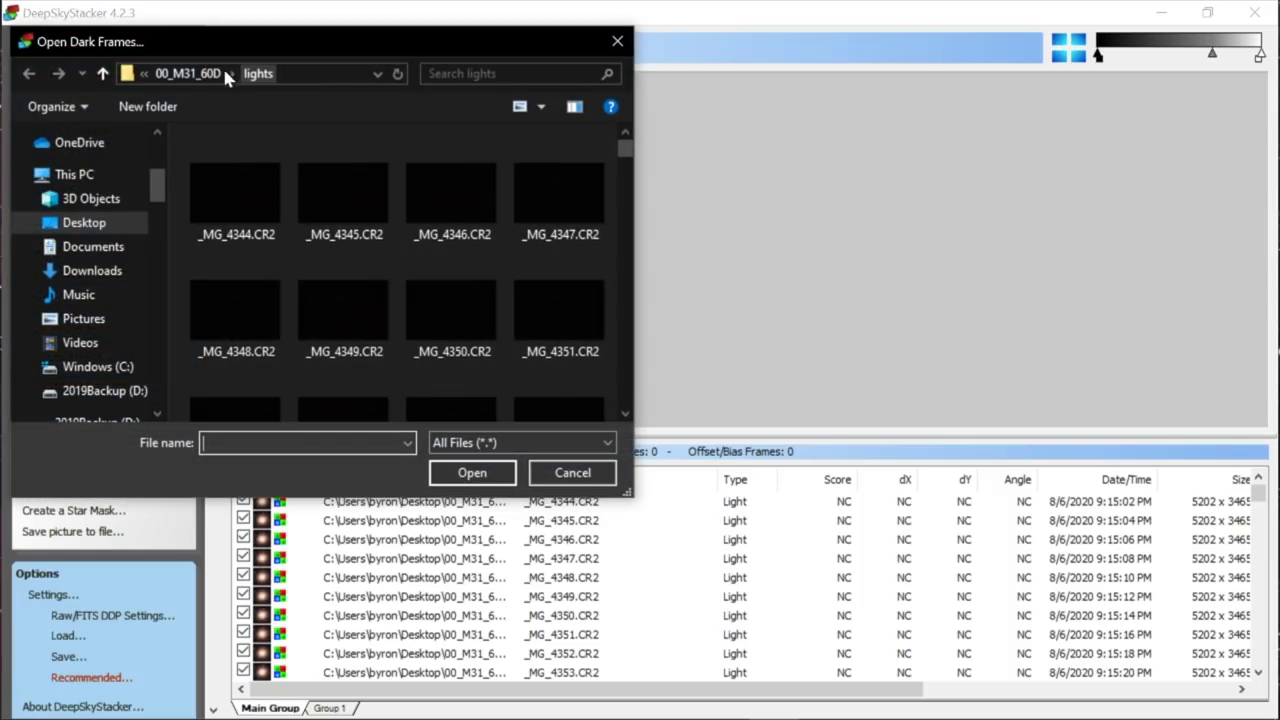
left_click(197, 72)
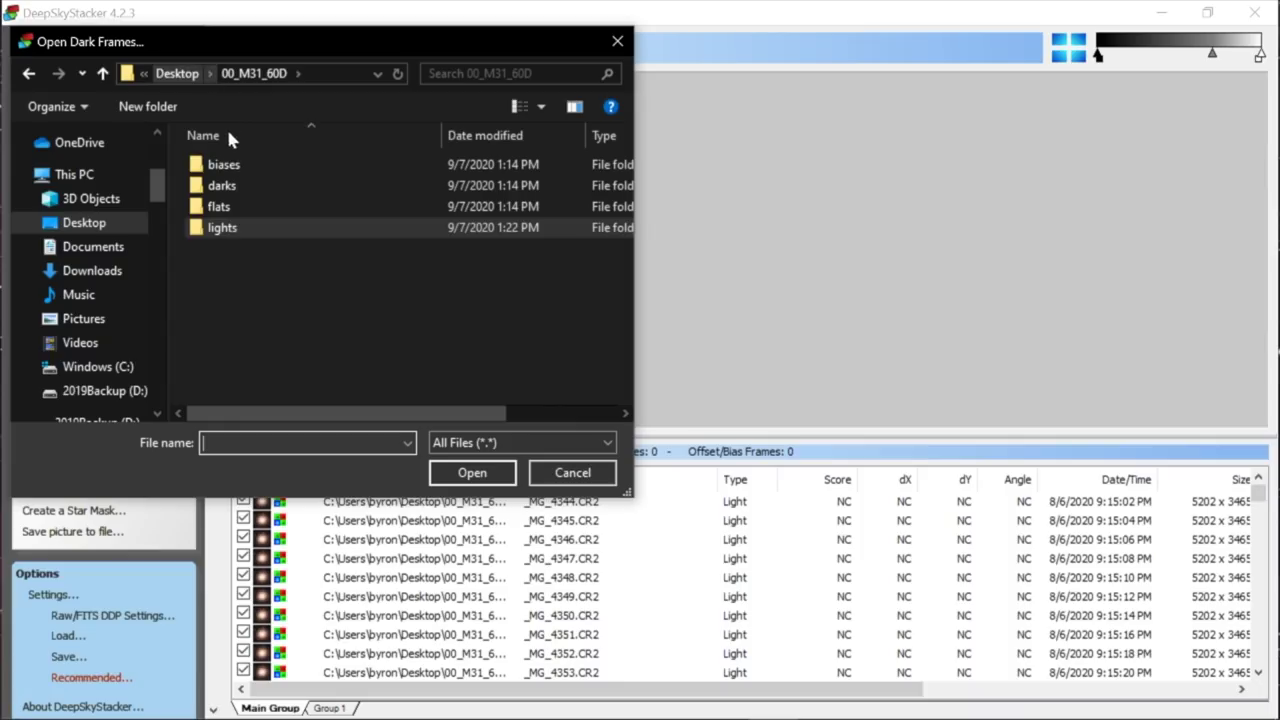
double_click(228, 190)
left_click(228, 193)
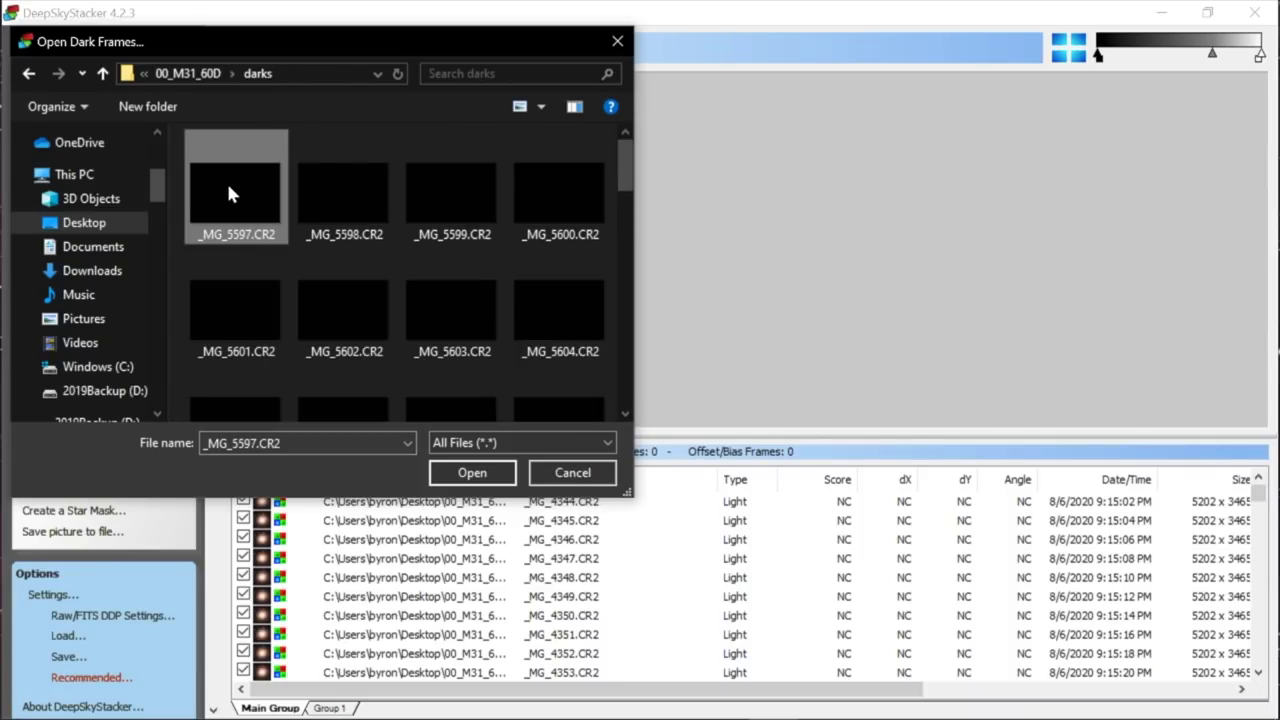
key("ctrl+a")
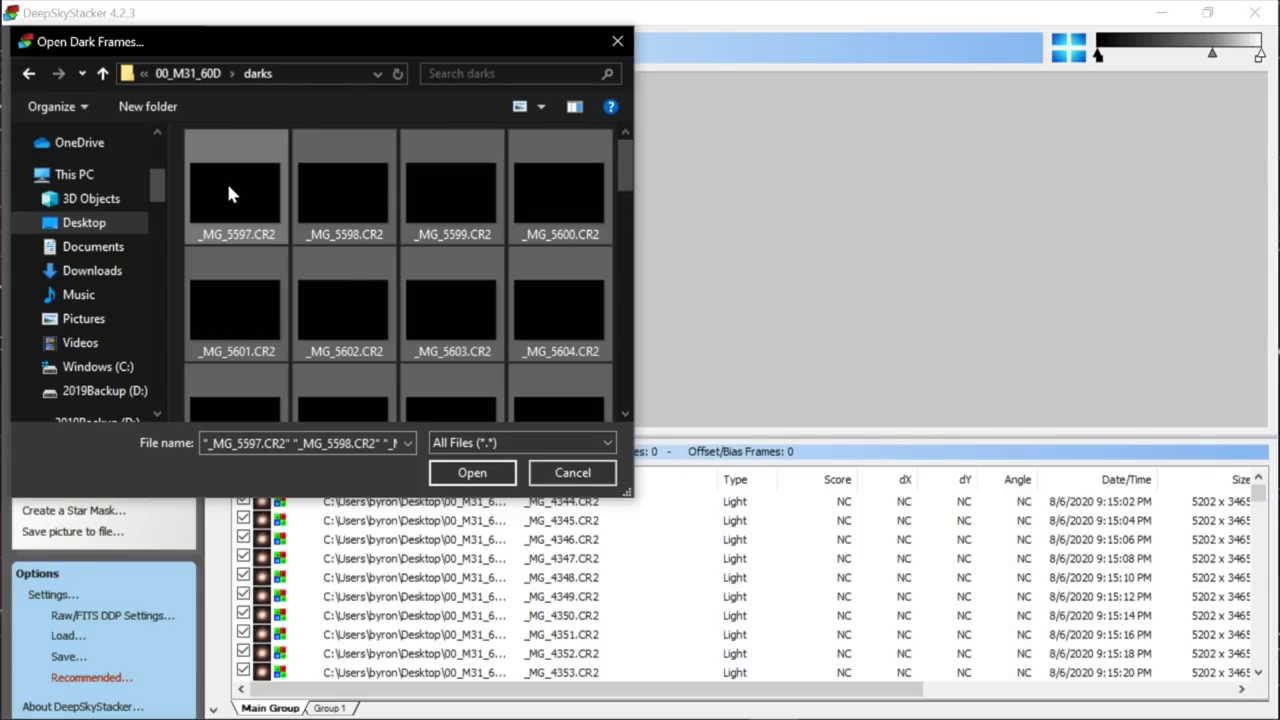
left_click(441, 482)
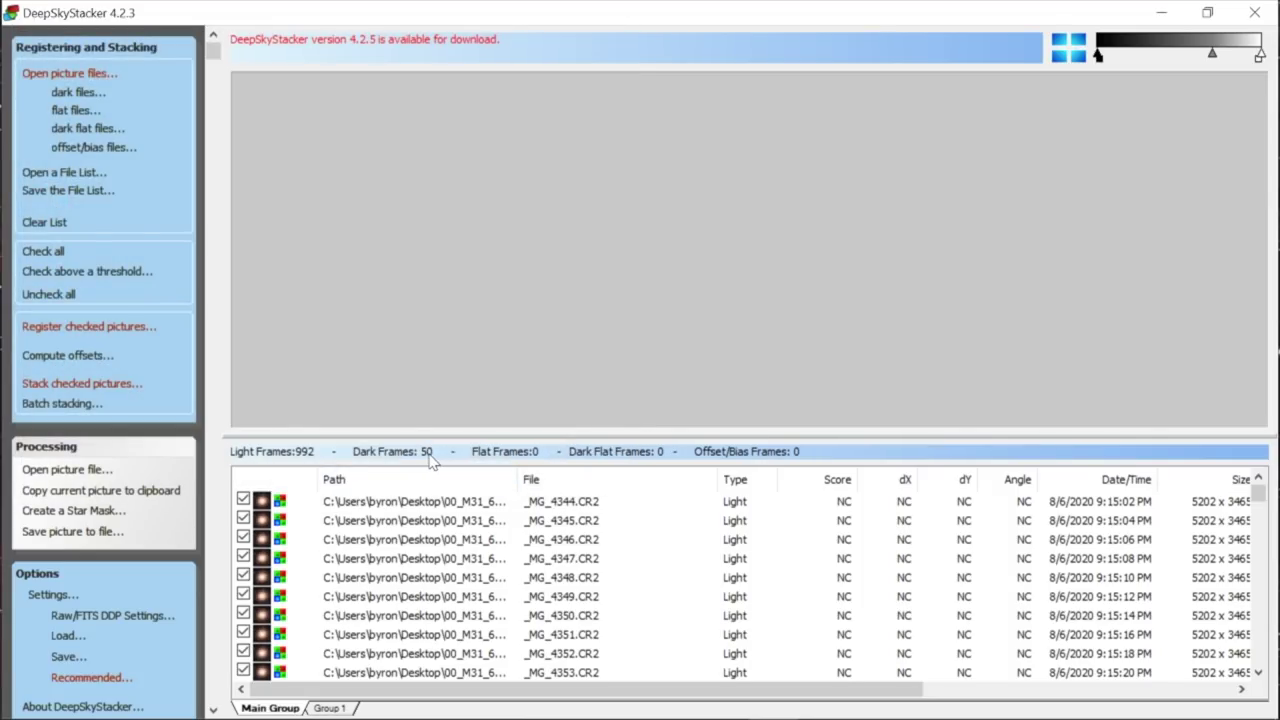
left_click(60, 110)
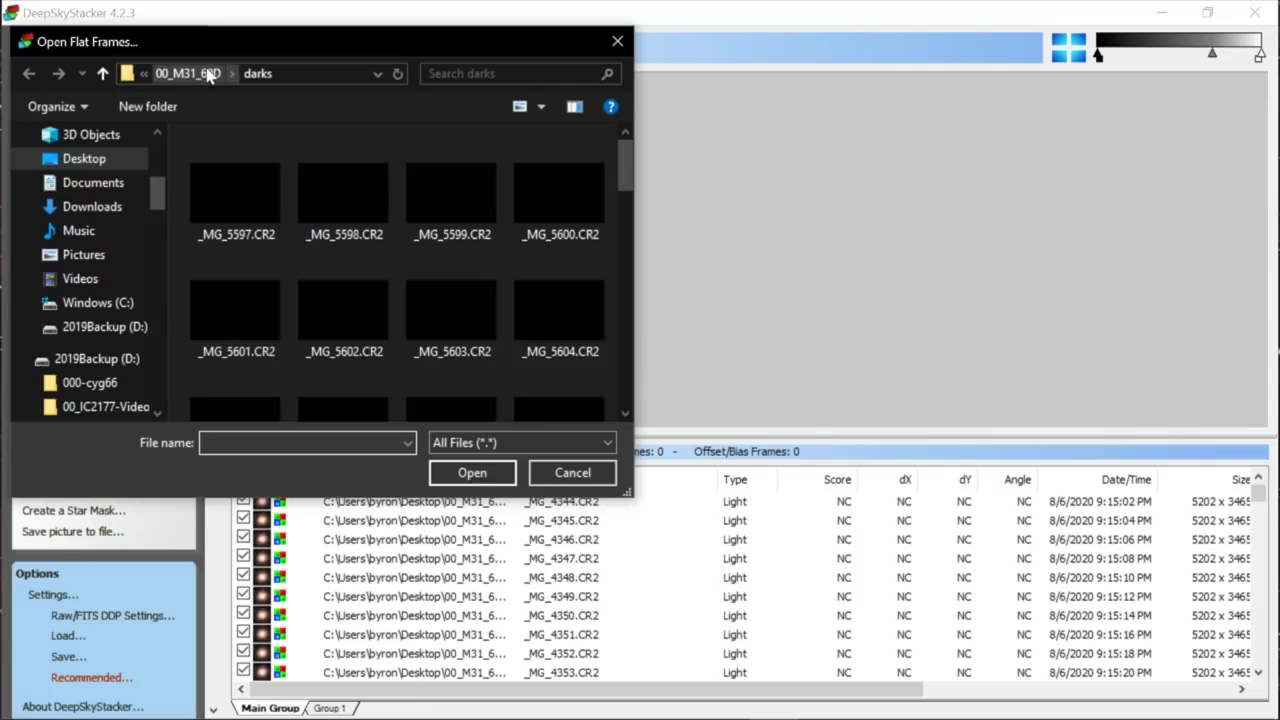
left_click(205, 72)
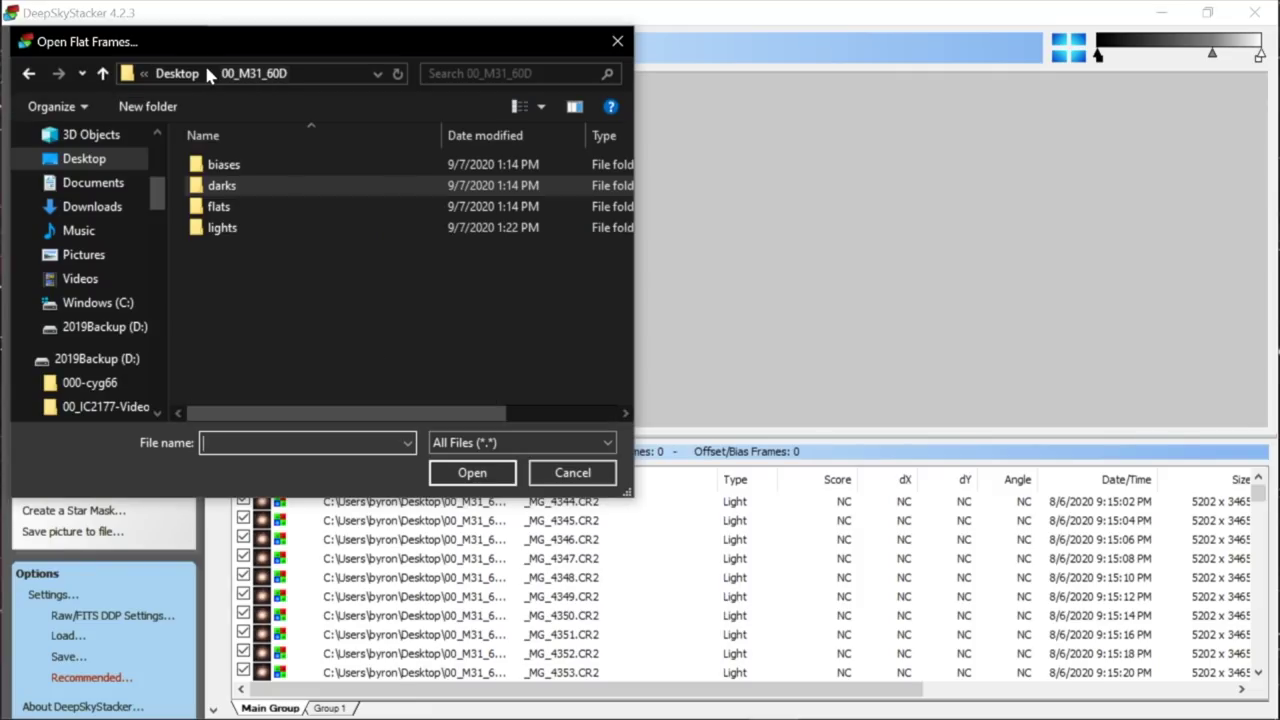
double_click(231, 206)
left_click(224, 196)
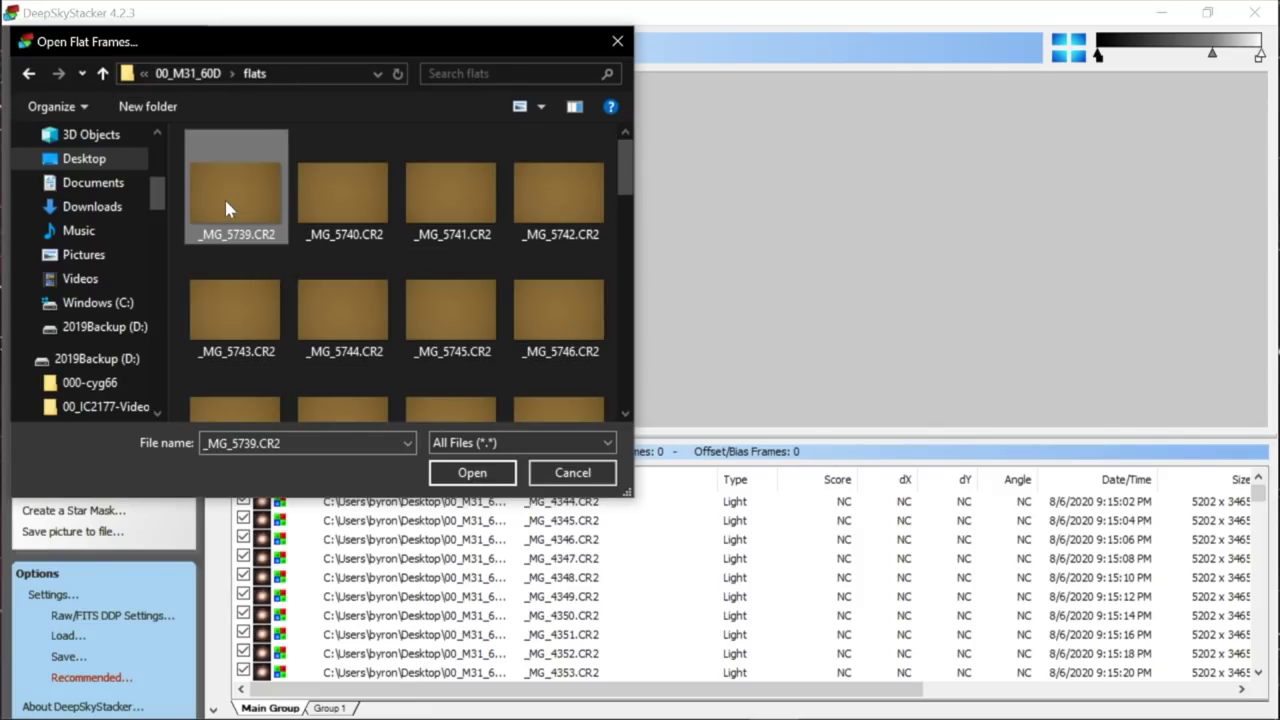
key("ctrl+a")
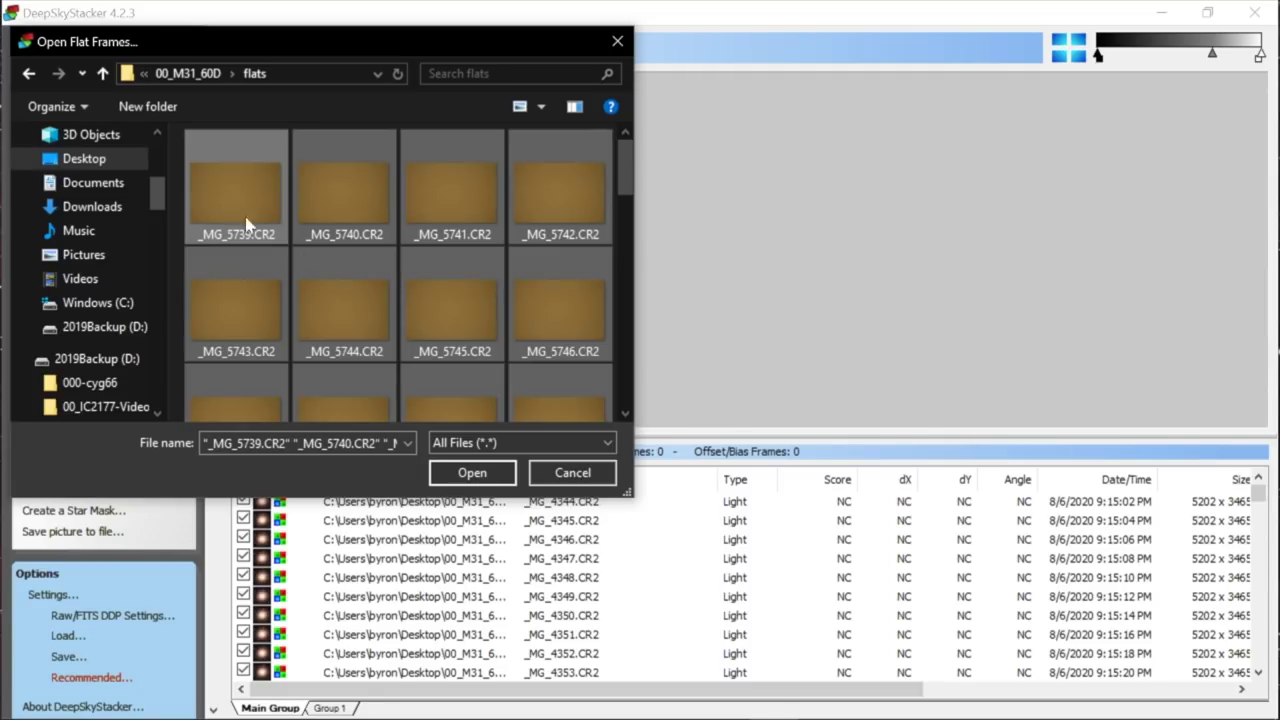
left_click(474, 478)
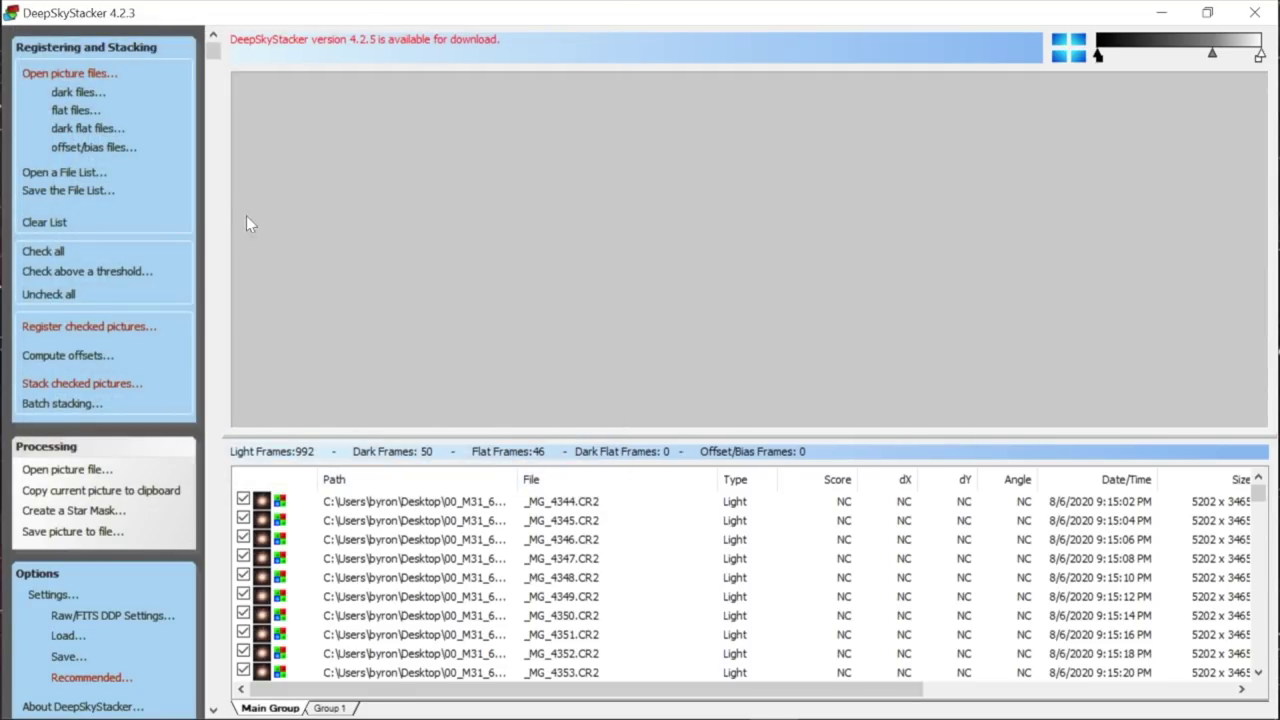
left_click(84, 152)
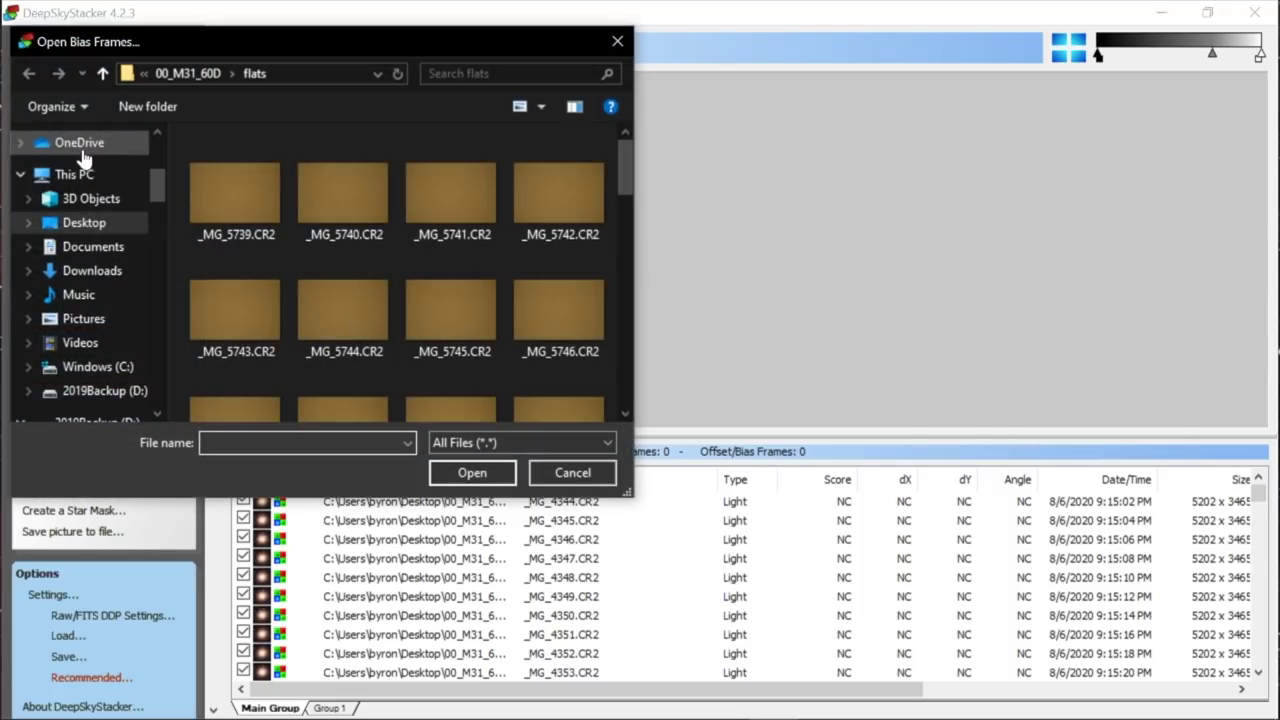
left_click(206, 73)
double_click(233, 178)
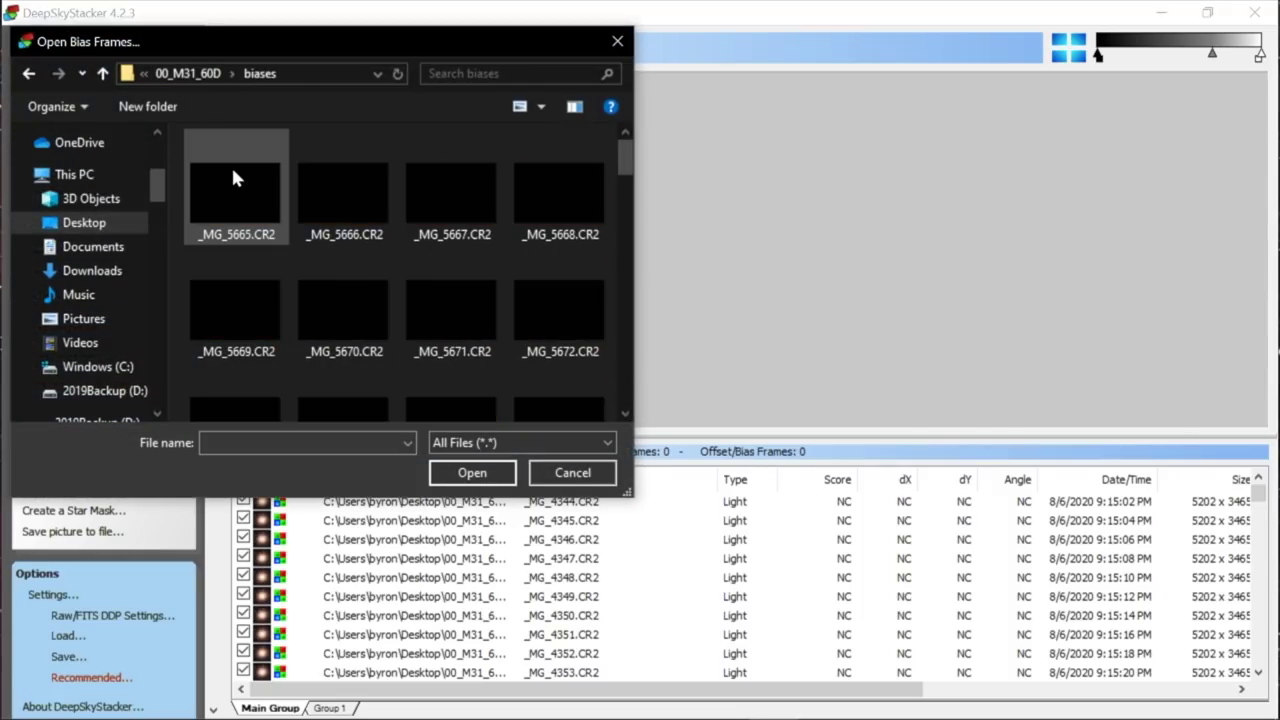
left_click(231, 197)
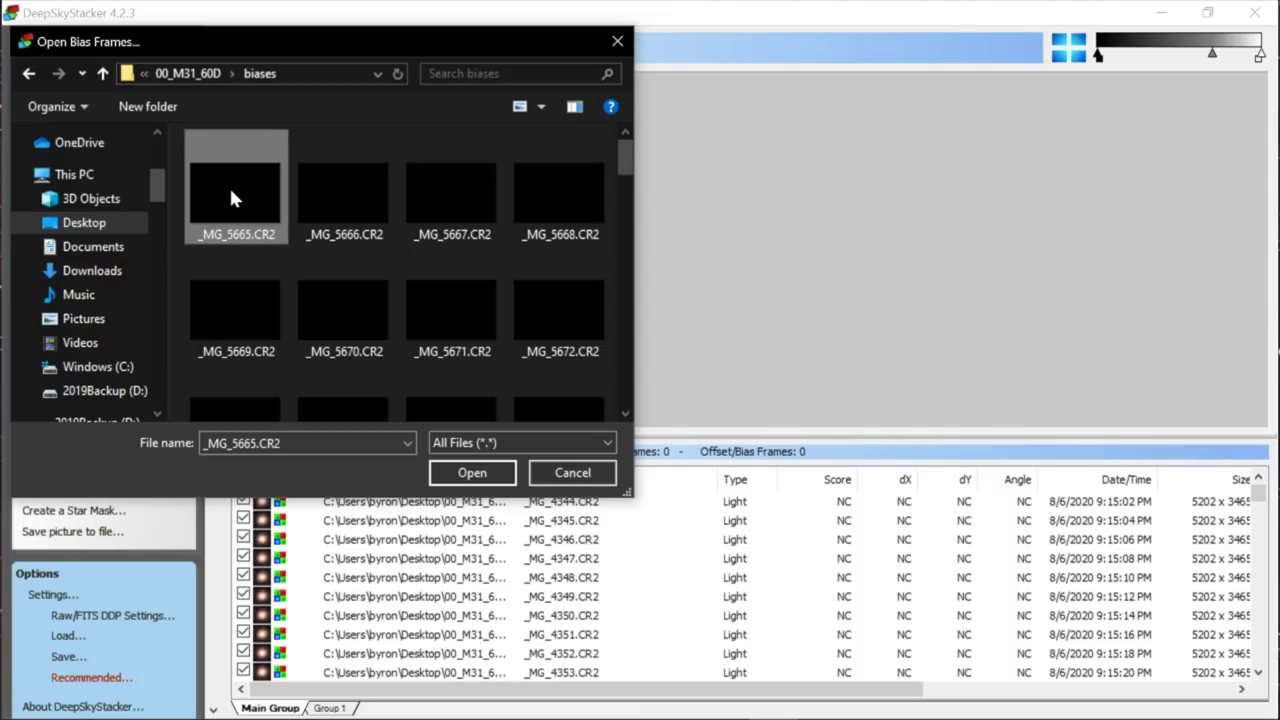
key("ctrl+a")
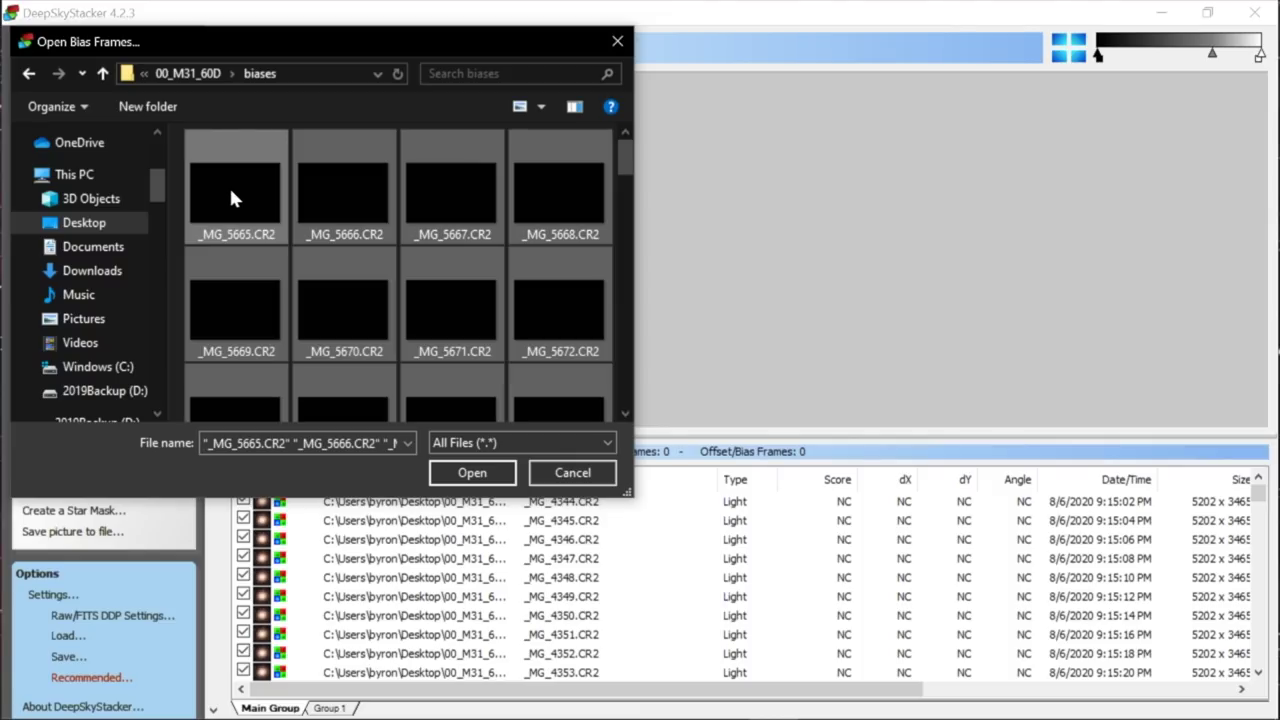
left_click(472, 473)
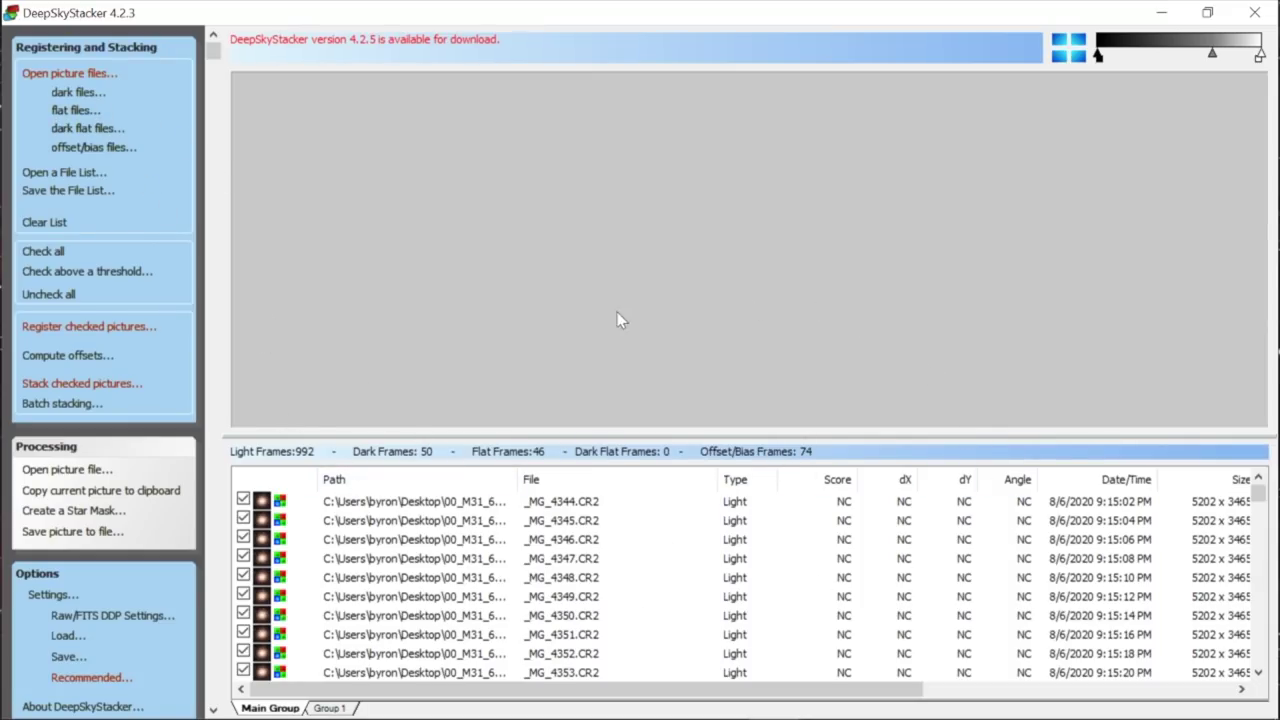
Step: Lower the star detection threshold from 17% to 14% and recompute, detecting 116 stars
left_click(90, 328)
left_click(555, 249)
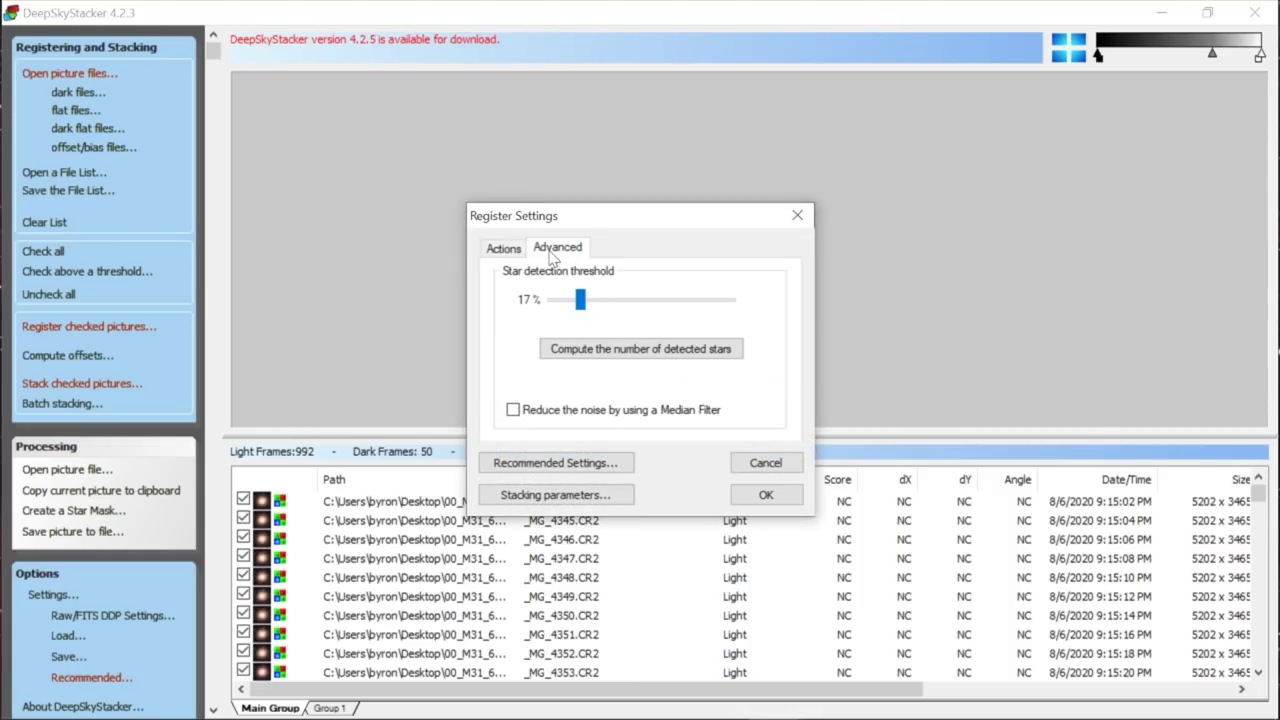
left_click(631, 349)
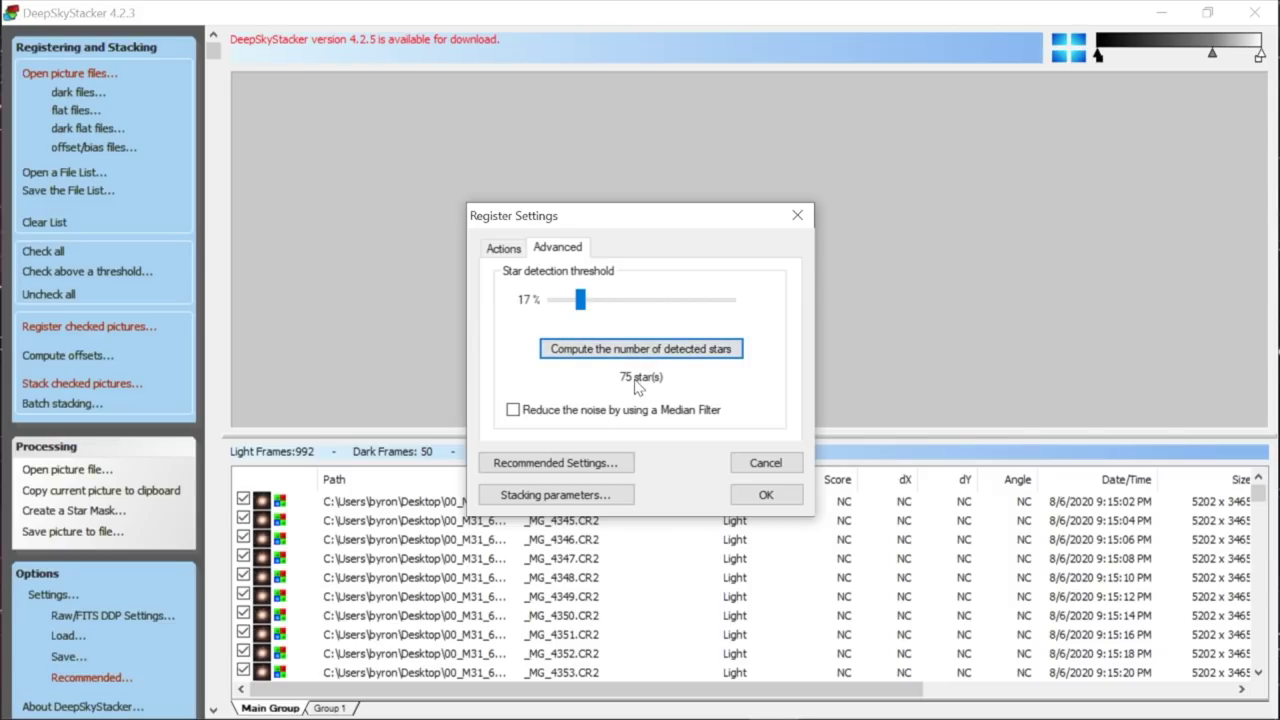
left_click(585, 307)
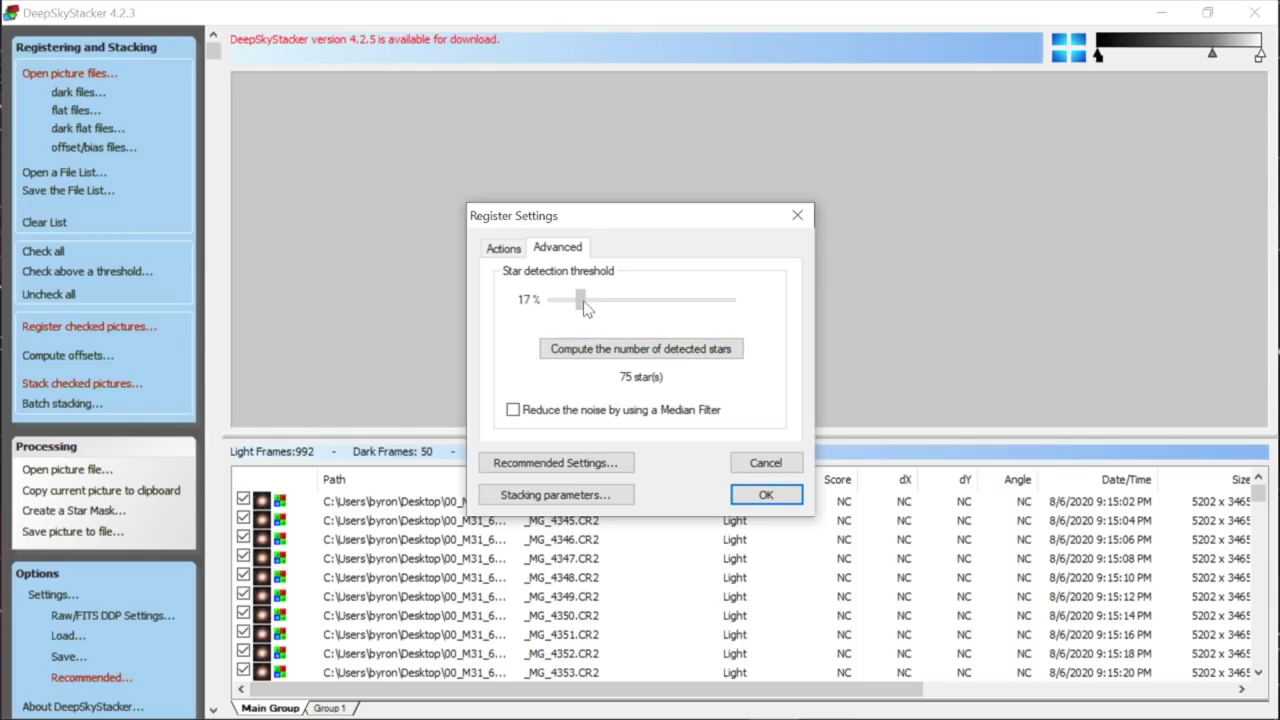
left_click_drag(585, 307, 579, 308)
left_click(627, 358)
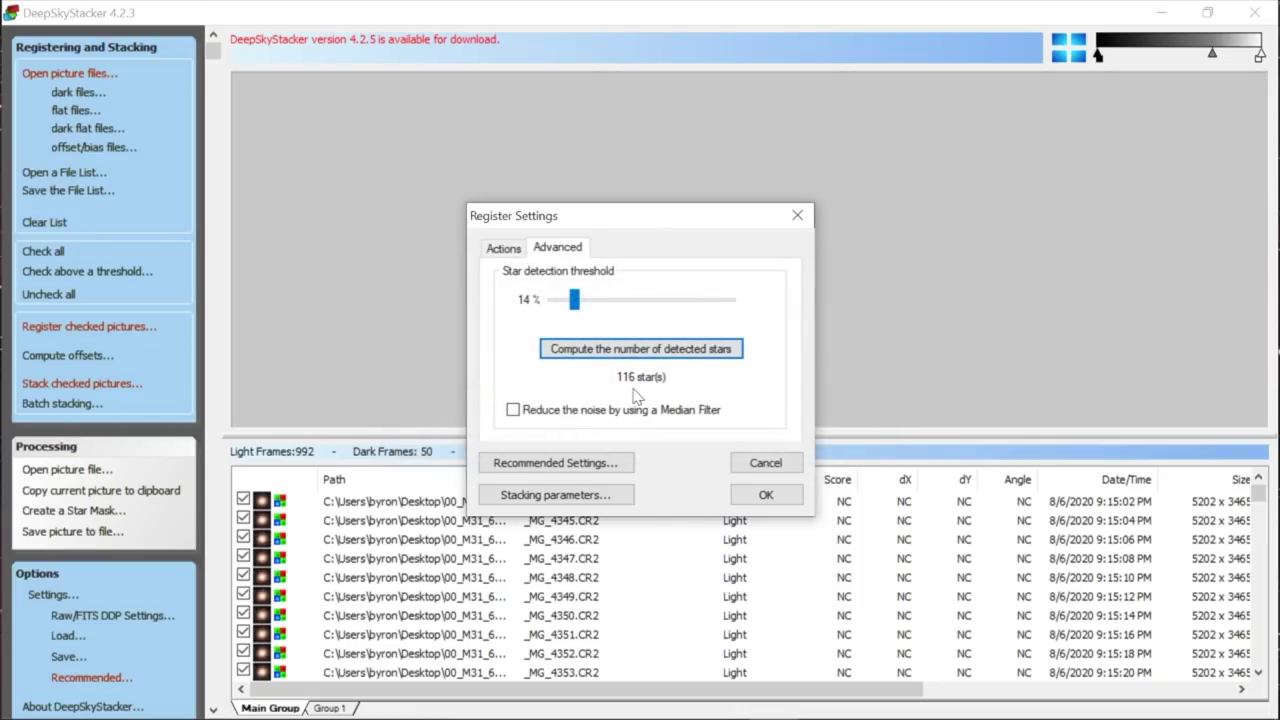
left_click(503, 252)
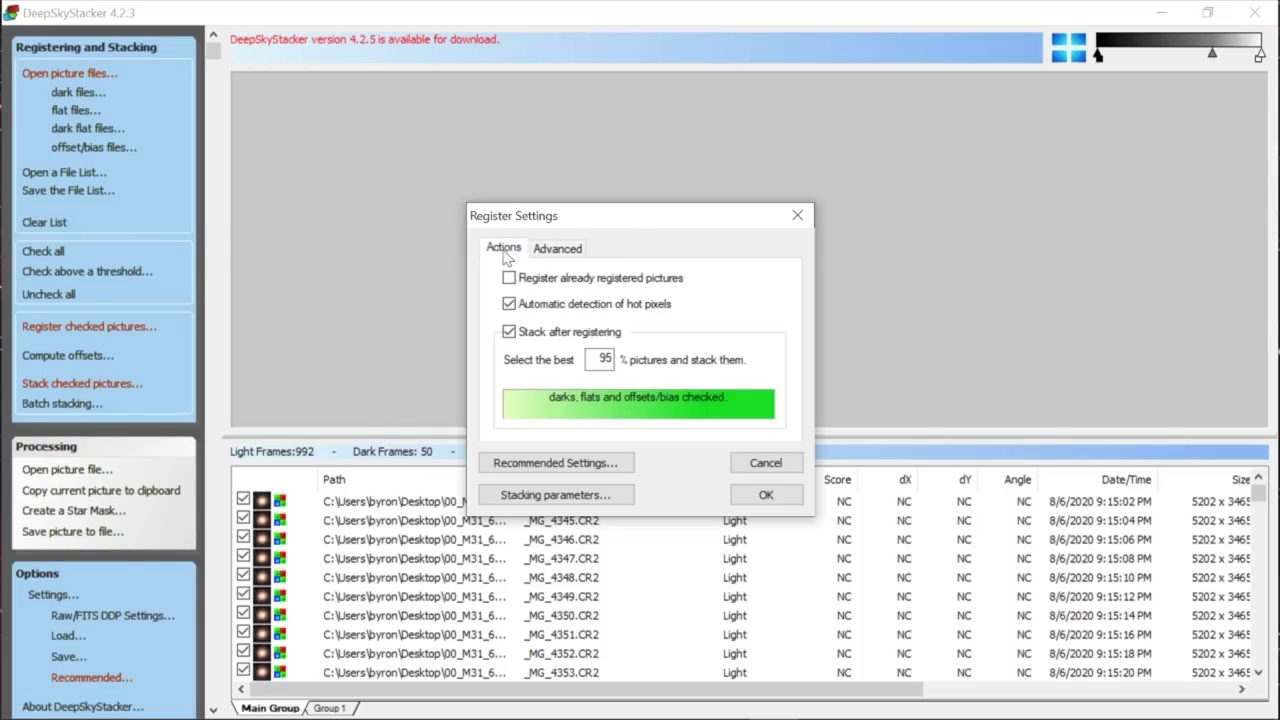
left_click(552, 251)
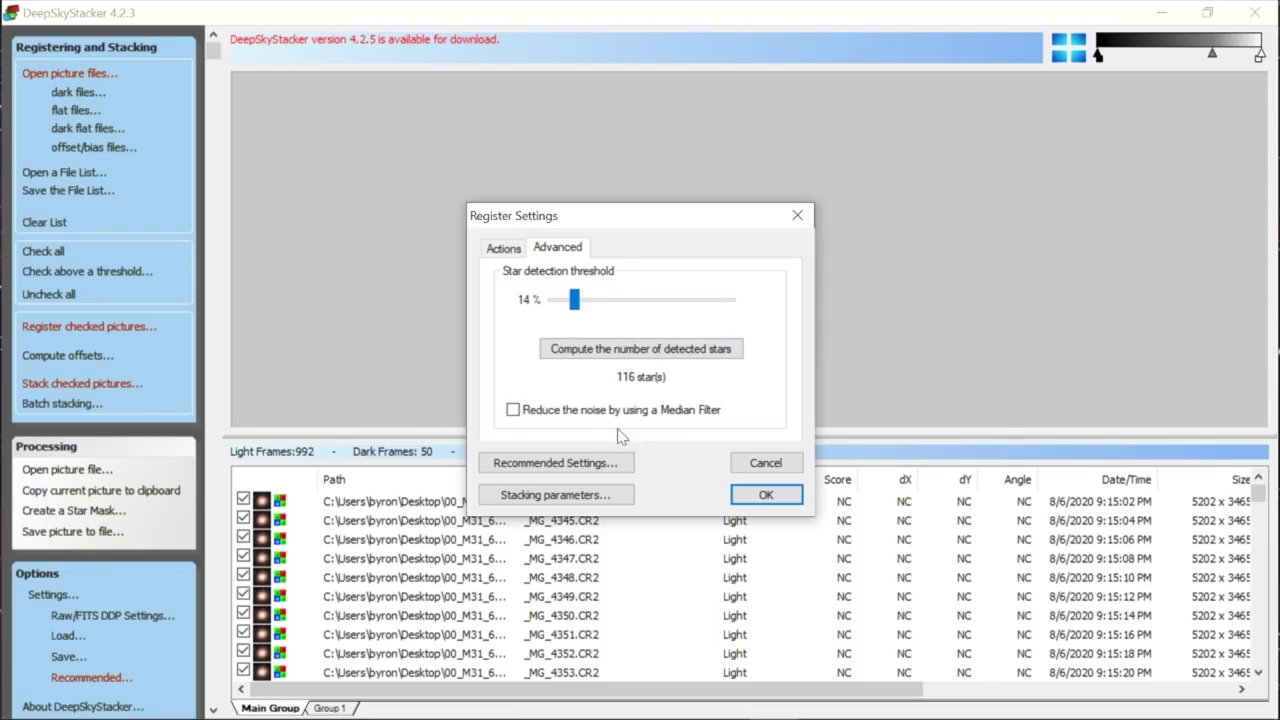
left_click(505, 250)
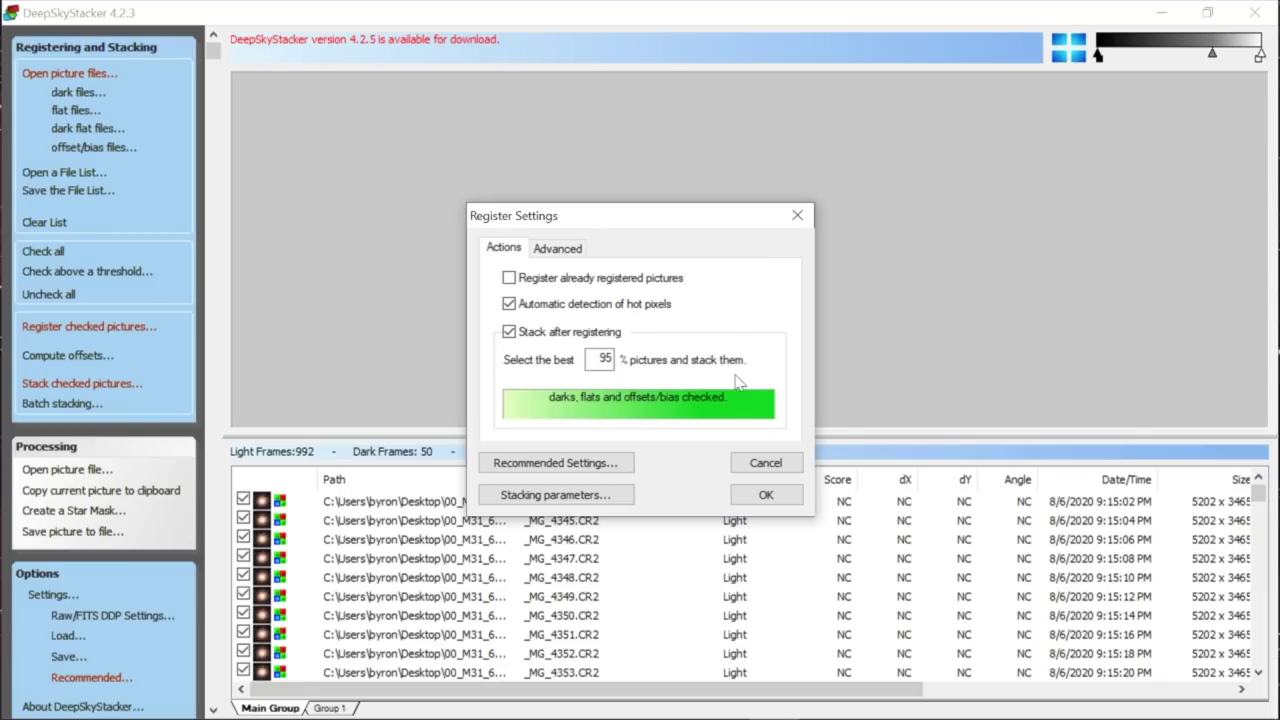
left_click(572, 463)
scroll(757, 350, "down", 5)
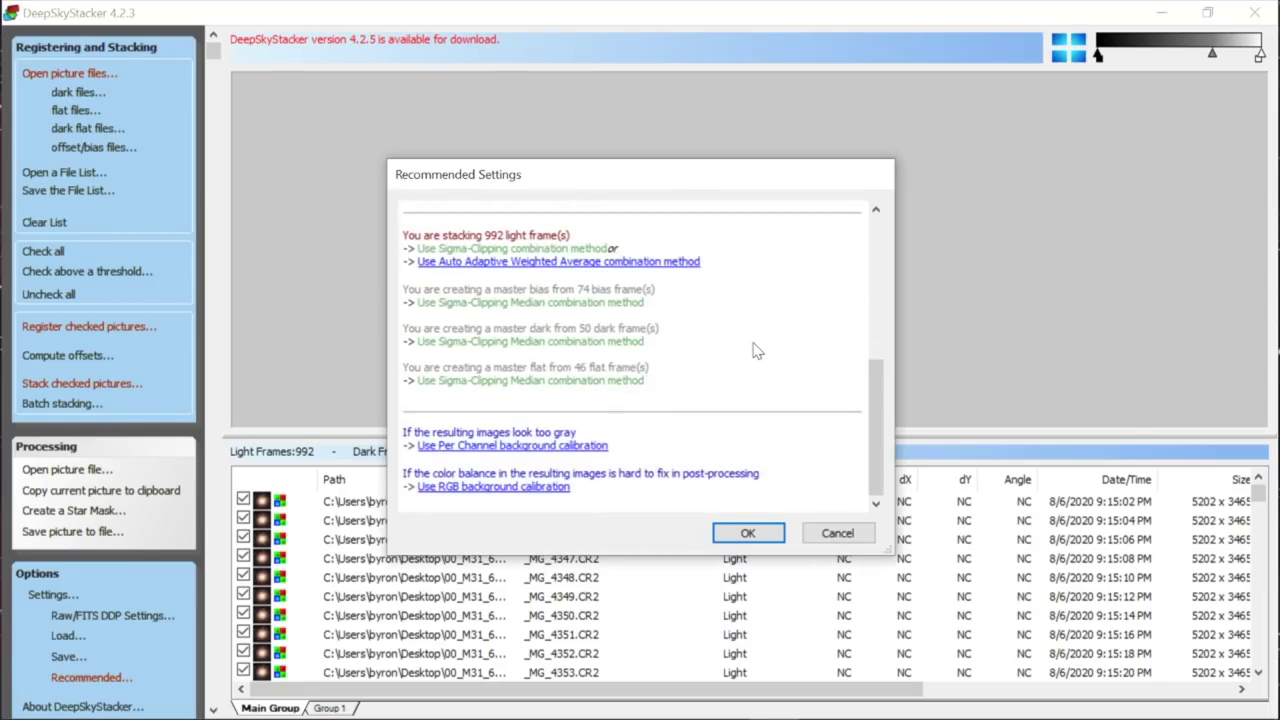
scroll(757, 350, "up", 3)
scroll(757, 350, "down", 4)
scroll(757, 350, "up", 5)
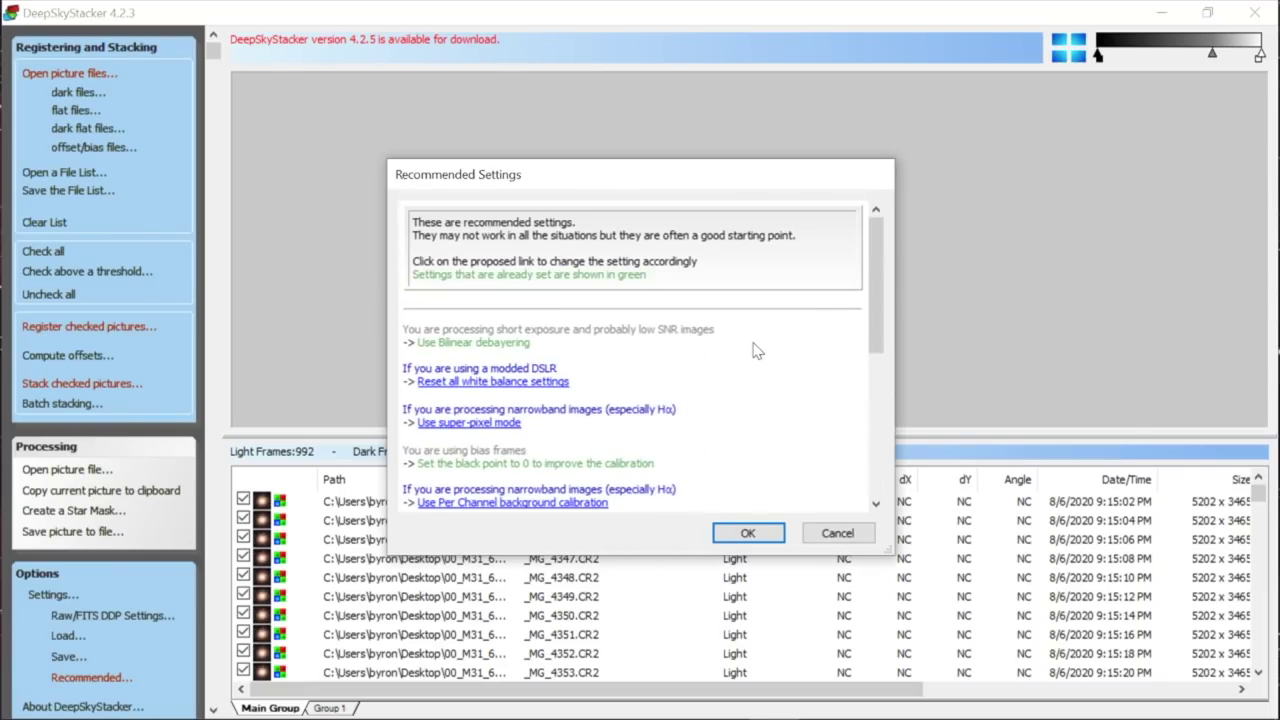
scroll(757, 350, "down", 5)
scroll(757, 350, "up", 5)
scroll(660, 420, "down", 5)
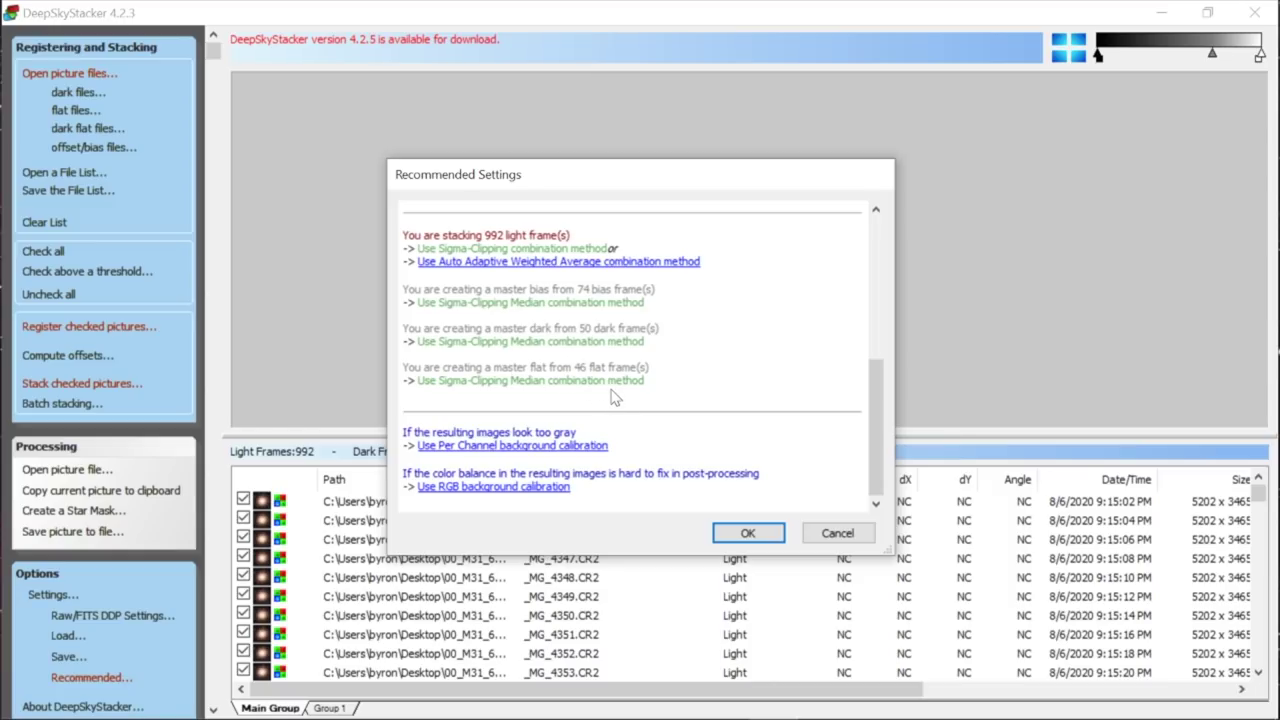
scroll(702, 421, "up", 6)
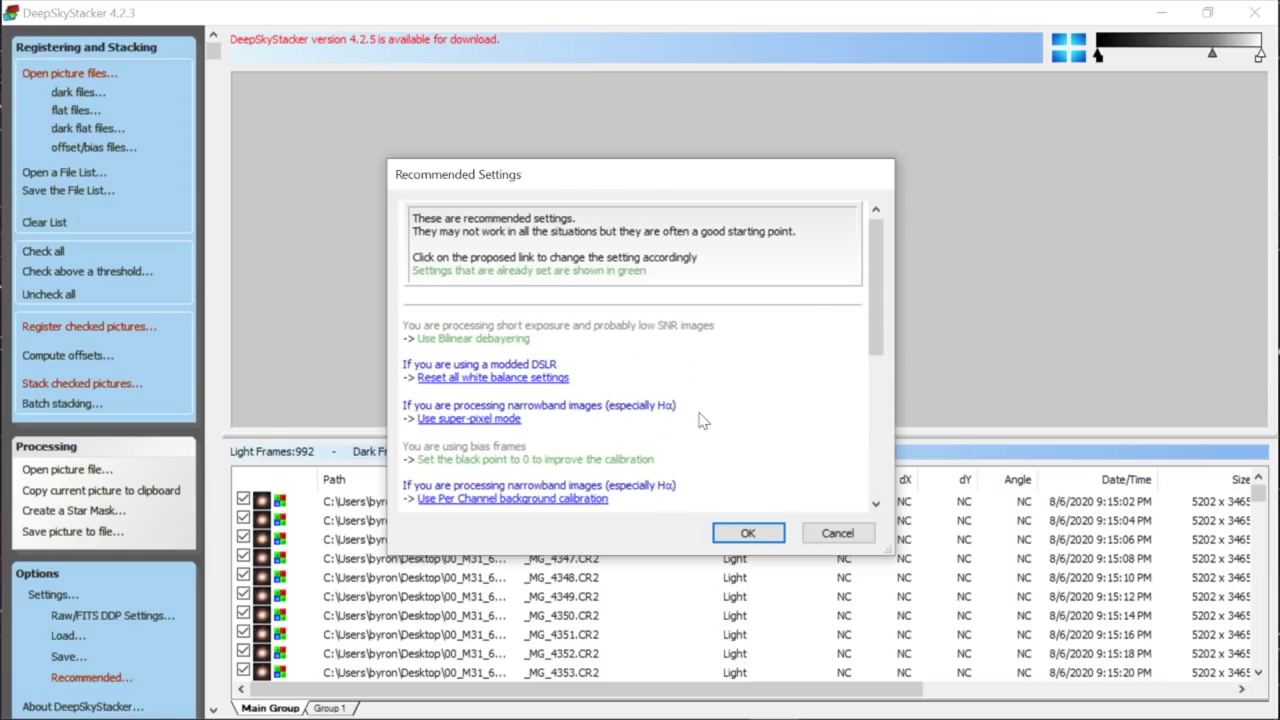
left_click(760, 534)
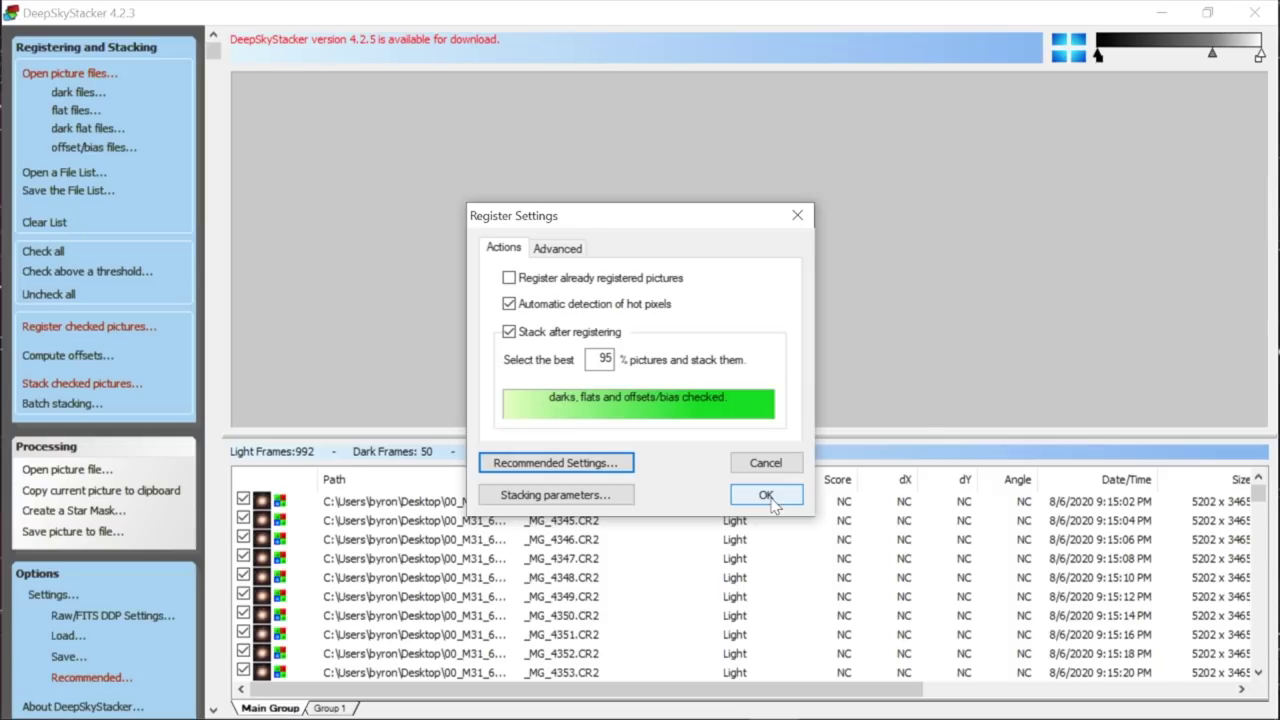
Step: Open the Stacking parameters dialog from Register Settings
left_click(566, 497)
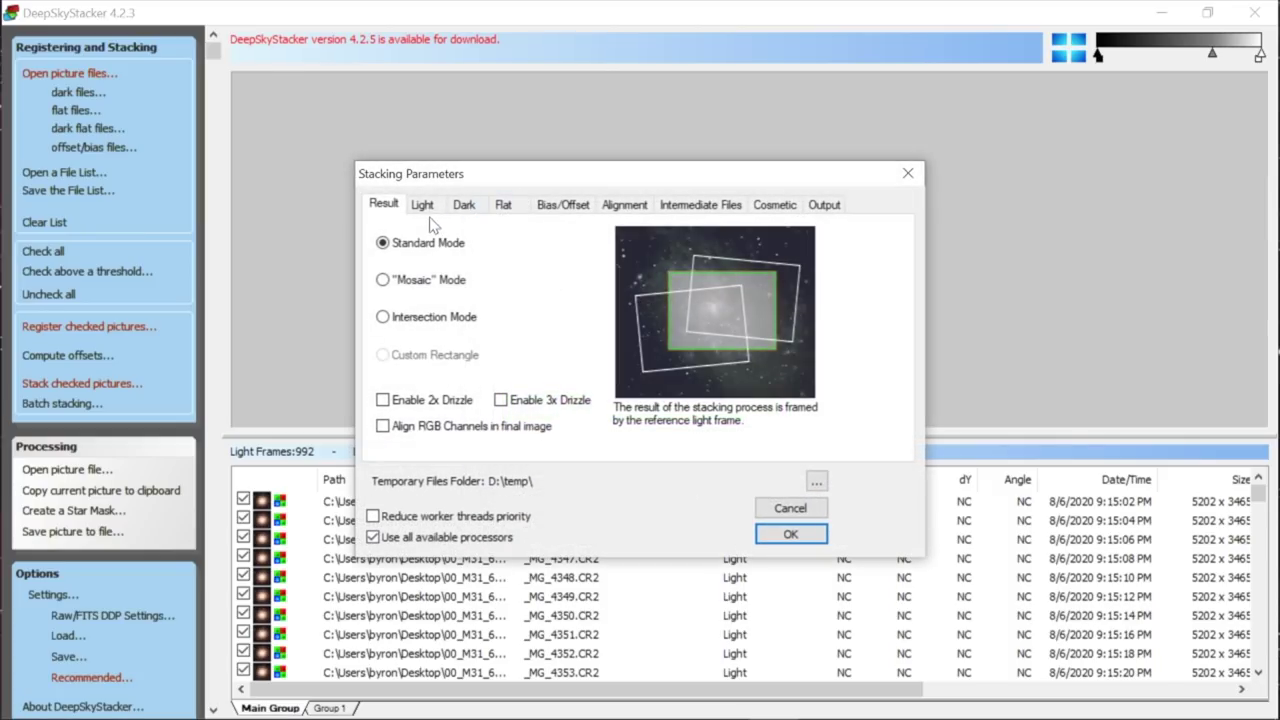
Step: Review the Light tab and temporary folder, keeping Kappa-Sigma clipping and D:\temp\ unchanged
left_click(426, 205)
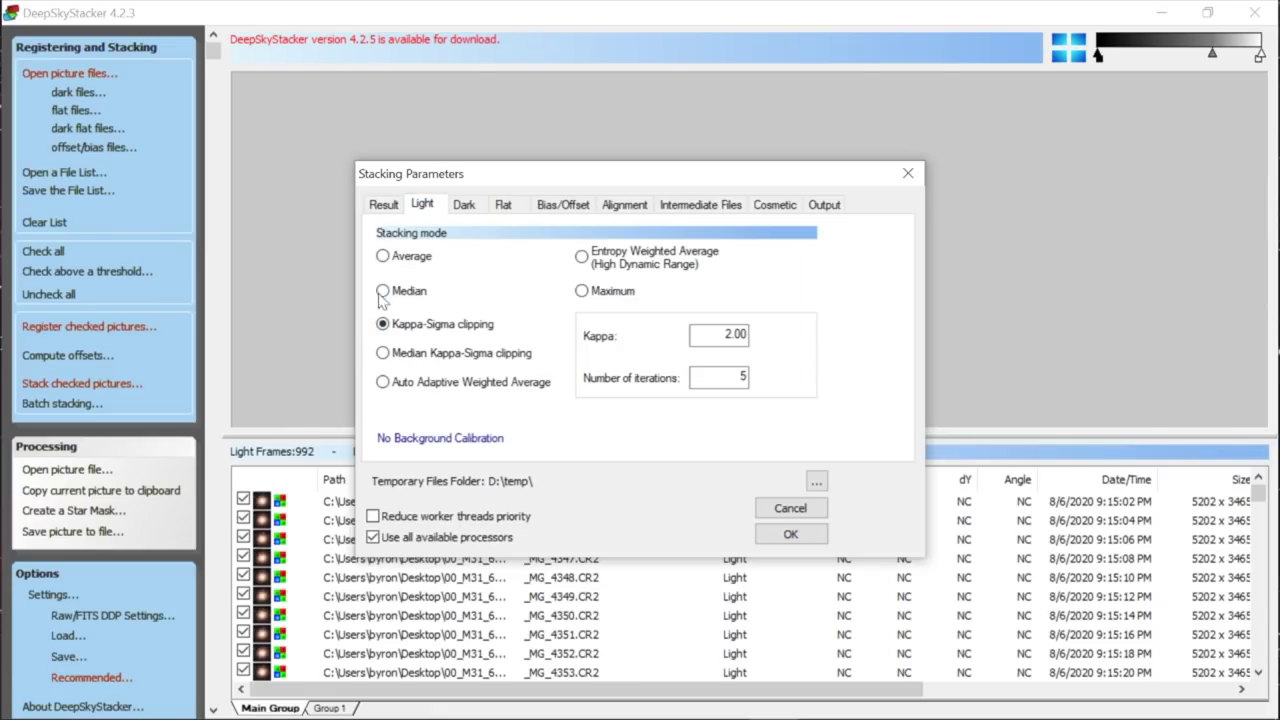
mouse_move(522, 388)
left_click(800, 509)
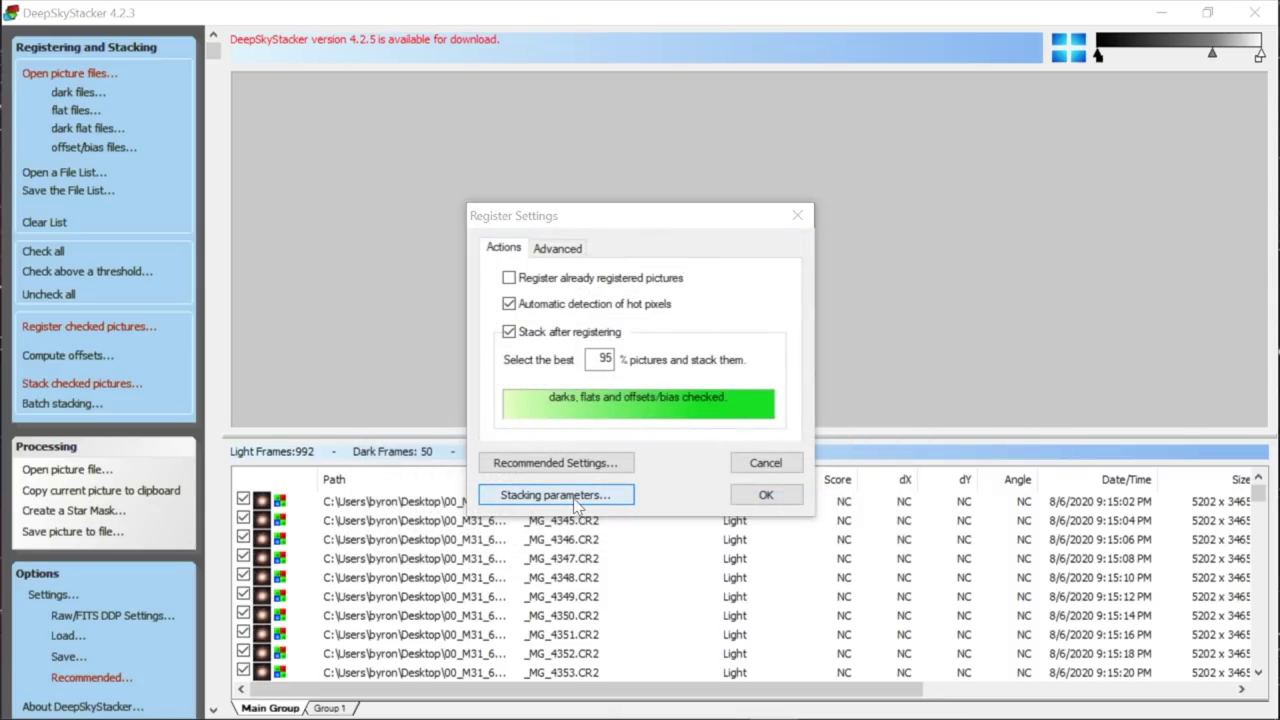
left_click(598, 494)
left_click(817, 483)
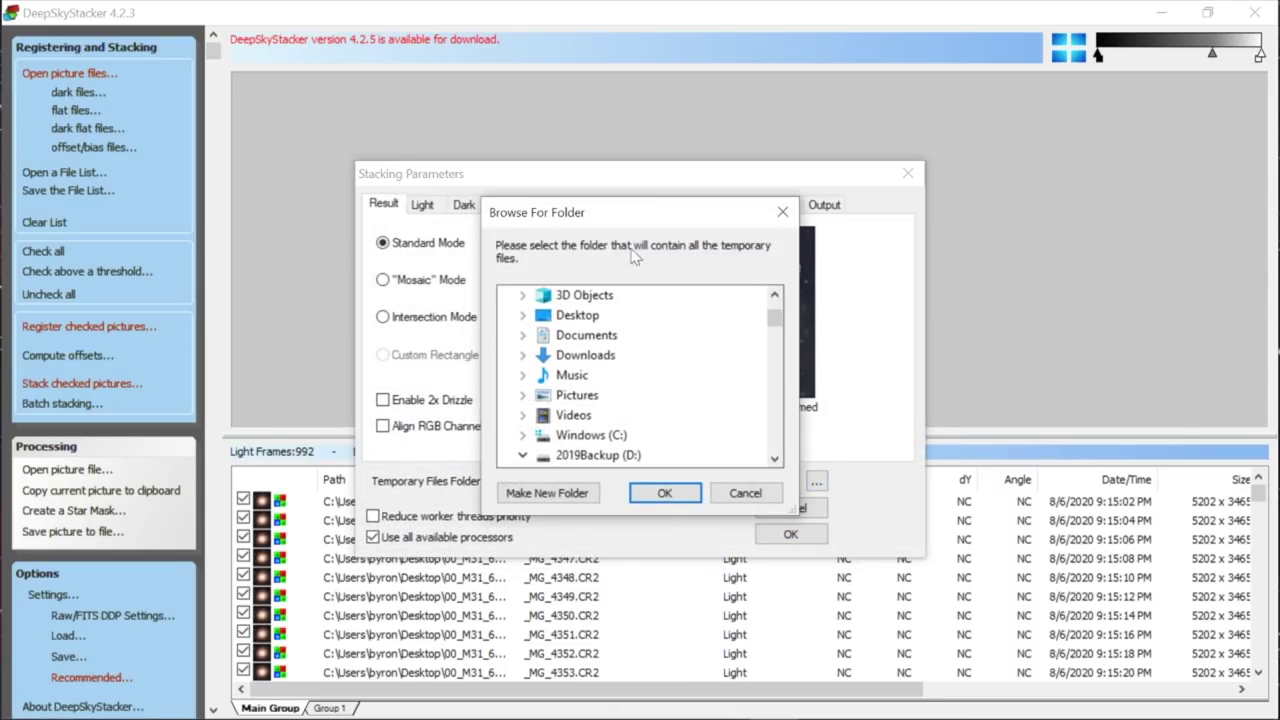
left_click(782, 212)
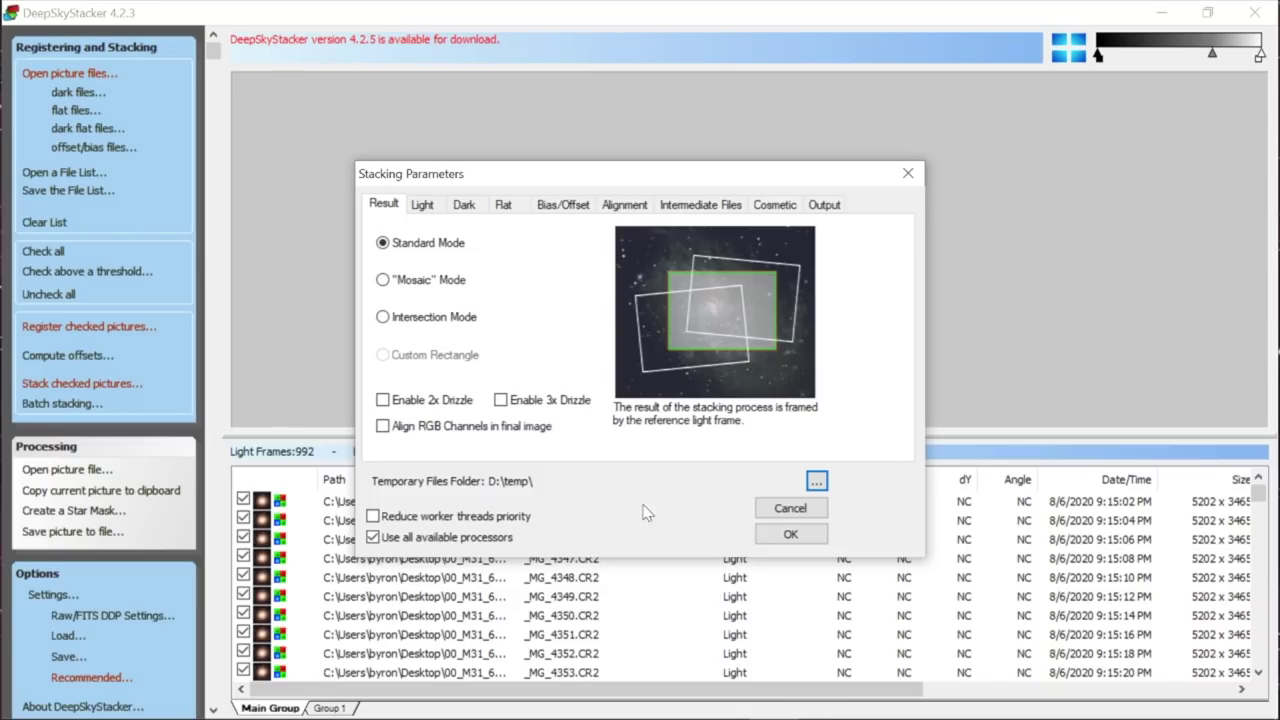
left_click(763, 539)
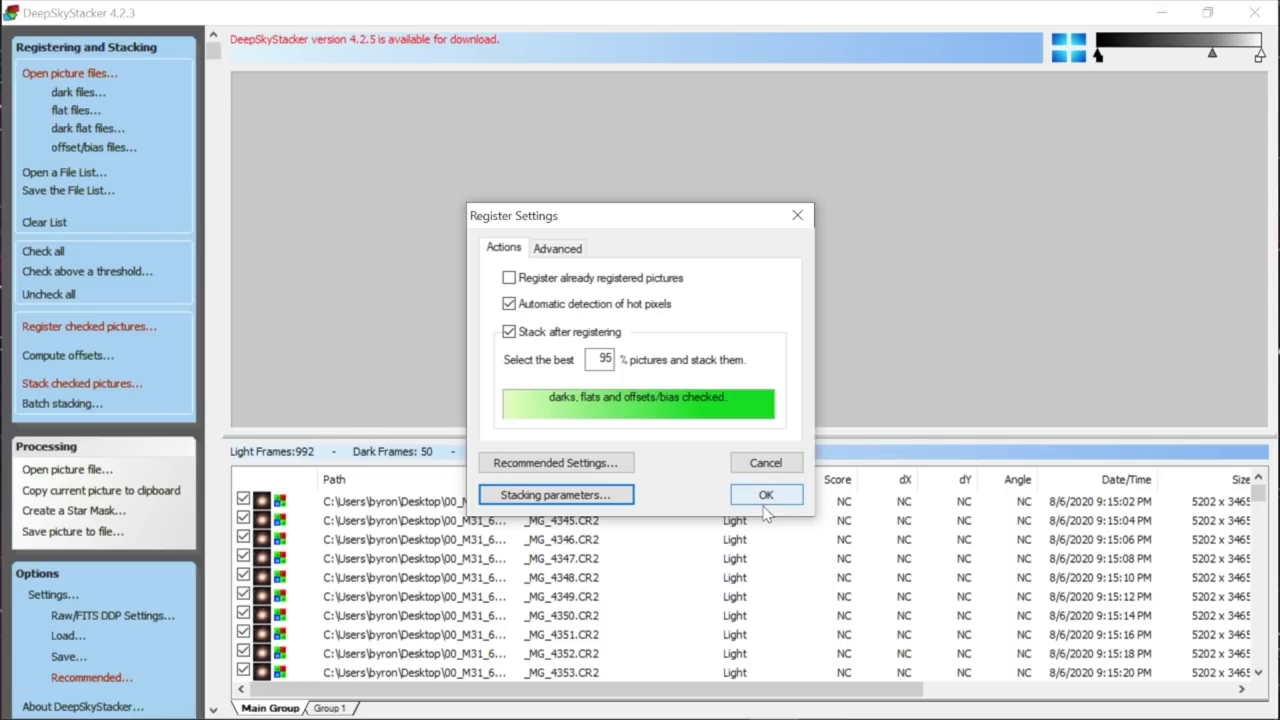
Step: Accept Register Settings, review the Stacking Steps summary and start processing the 992 frames
left_click(763, 497)
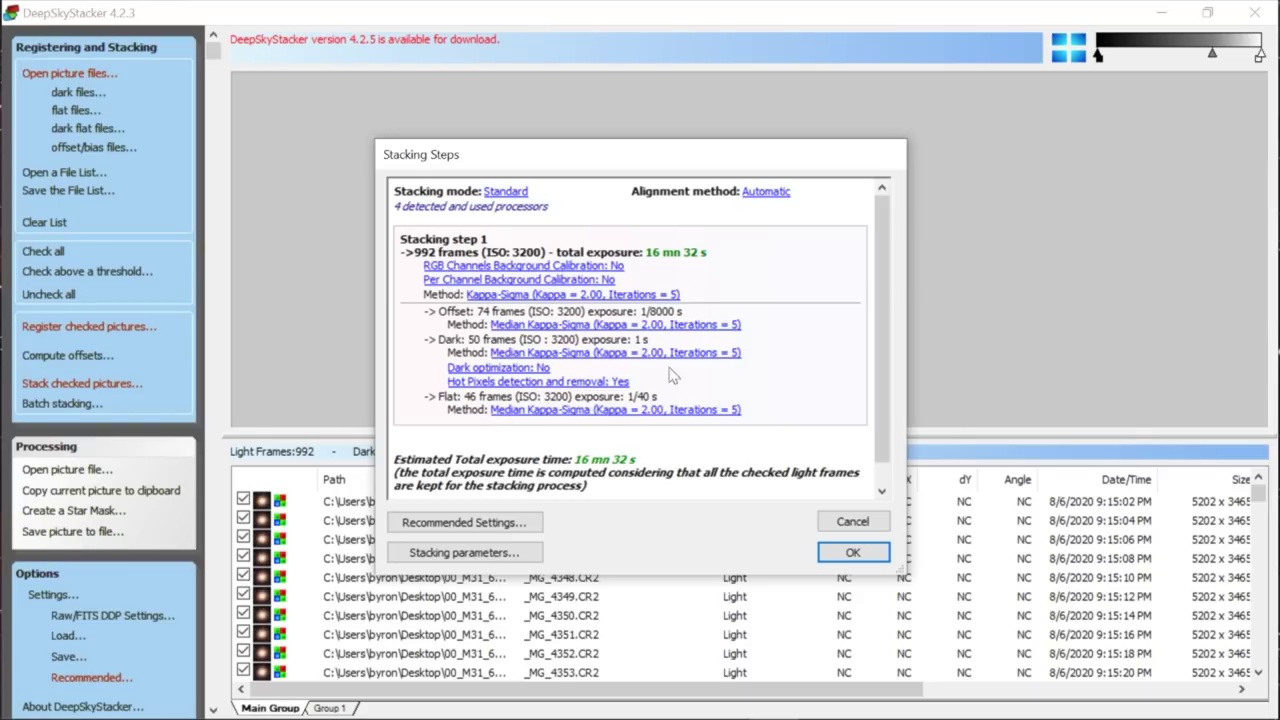
scroll(843, 290, "down", 1)
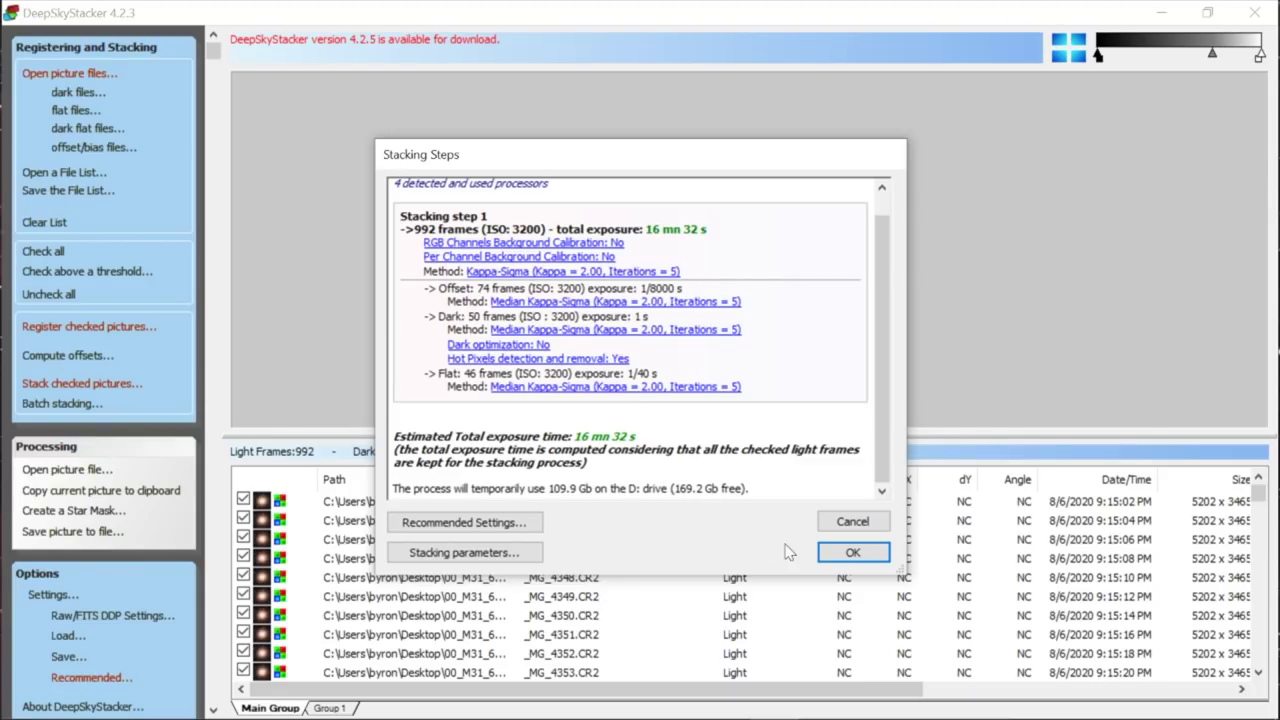
left_click(838, 556)
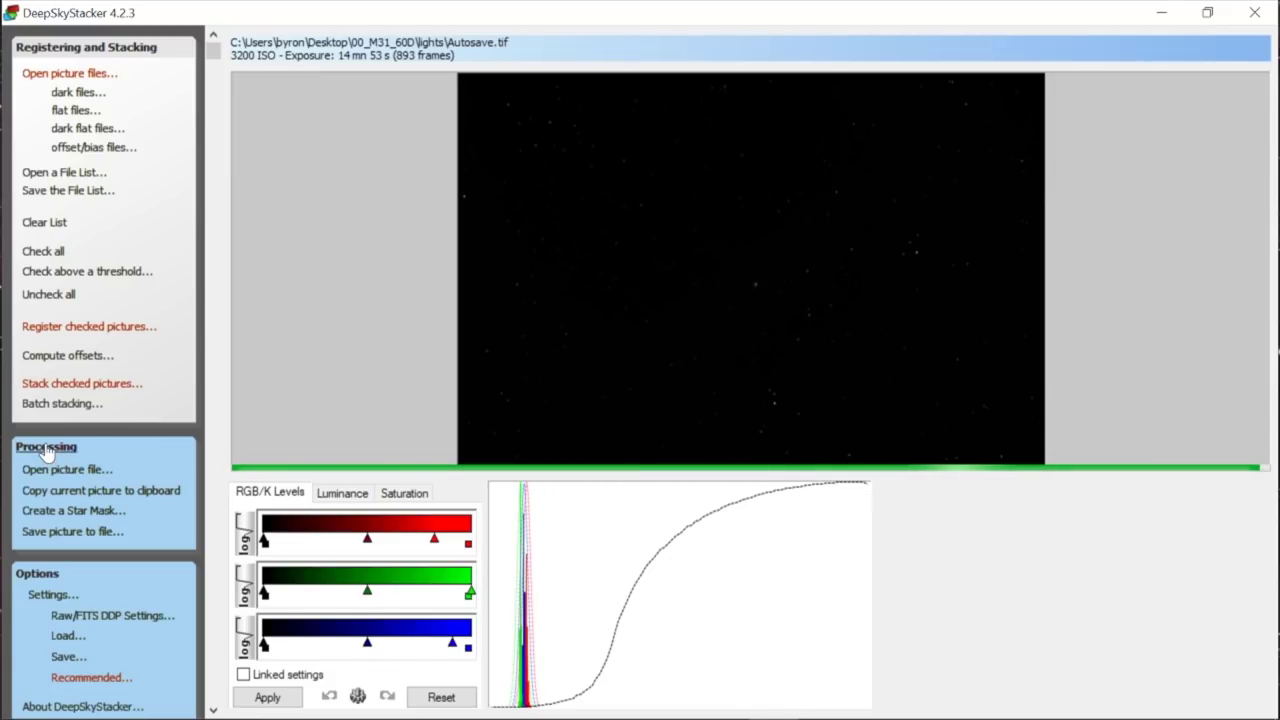
Step: Save the stacked result as m31-DSS.TIF on the Desktop and hide DeepSkyStacker
left_click(72, 533)
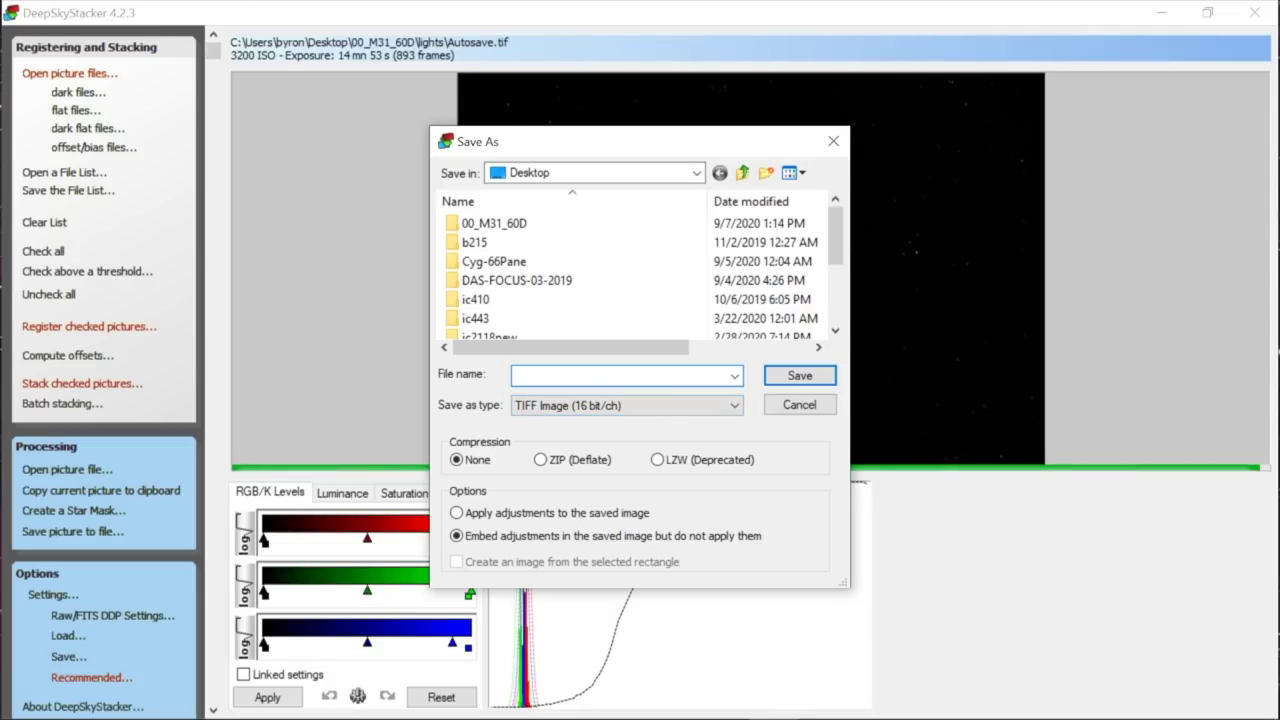
type("m31")
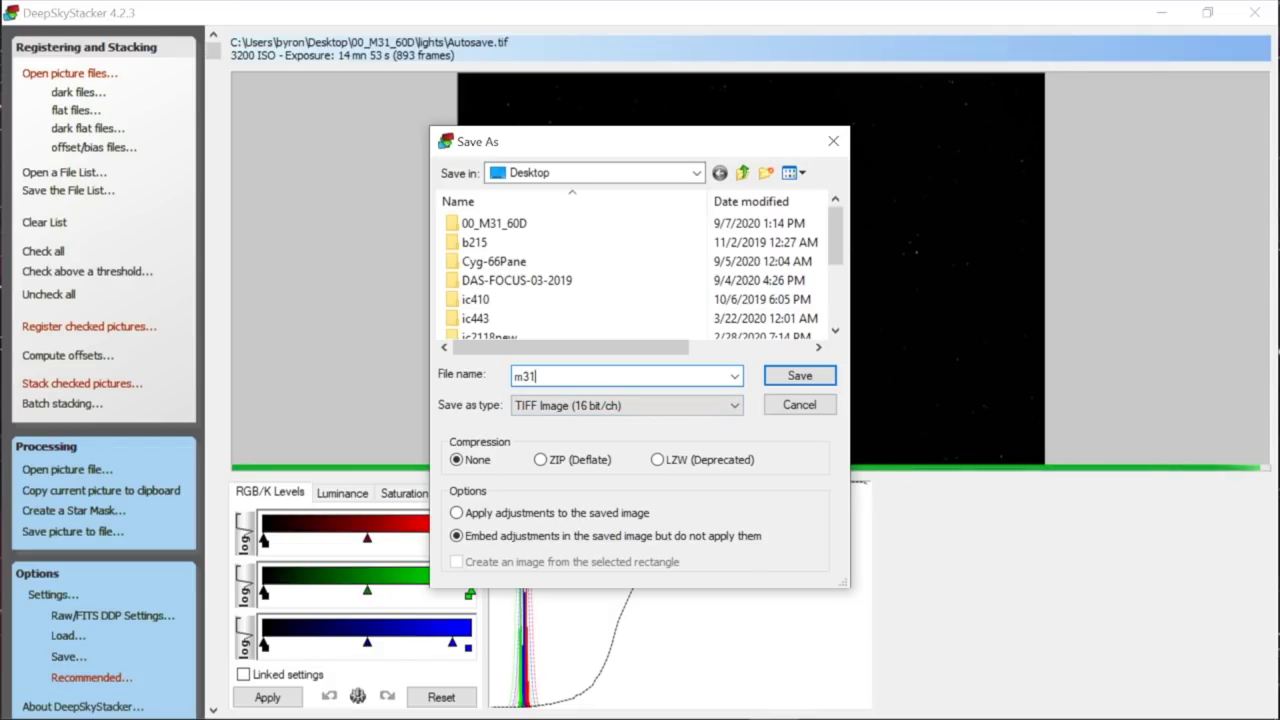
type("-DSS")
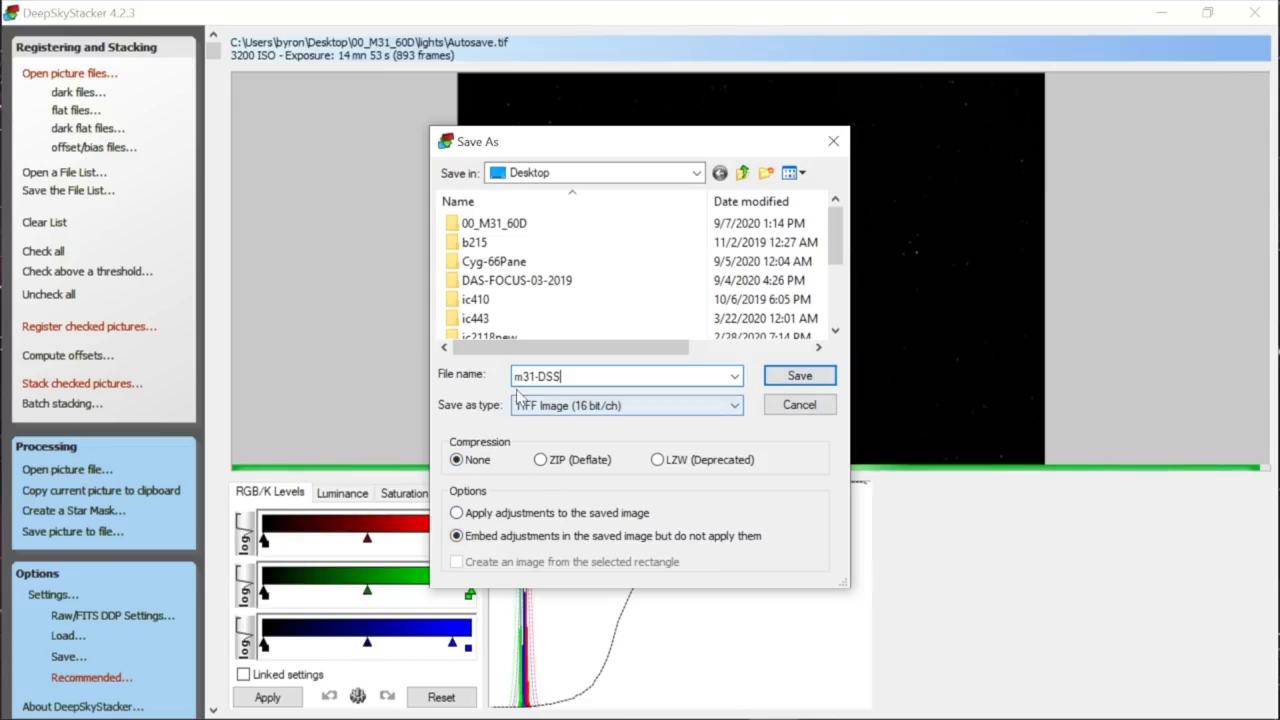
left_click(812, 378)
key("super+d")
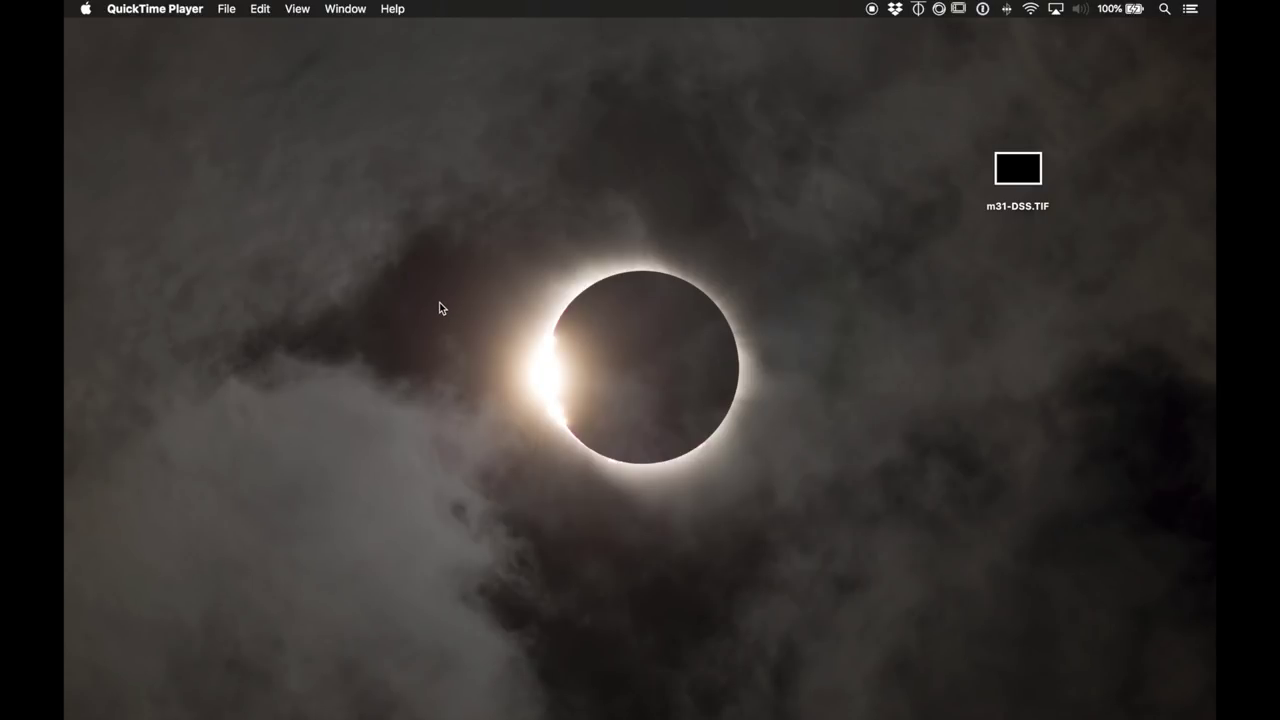
Step: Launch GIMP through Spotlight search
key("super+space")
type("gimp")
key("Return")
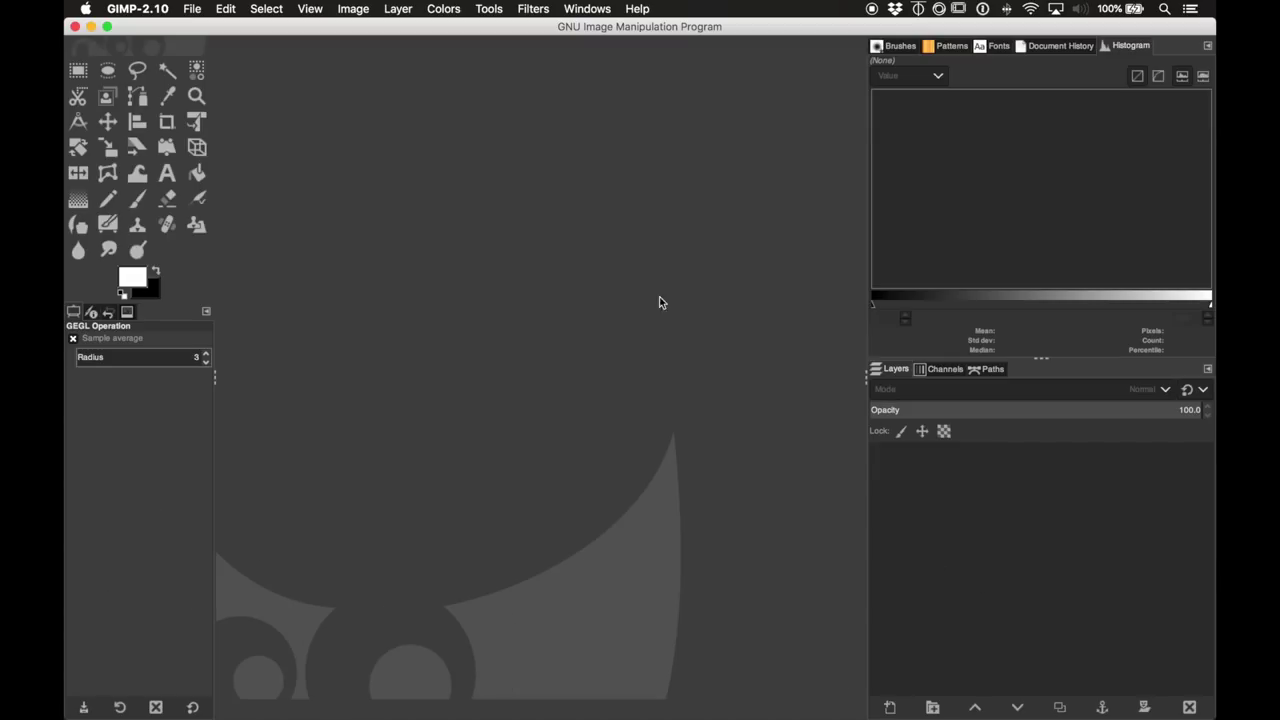
Step: Open m31-DSS.TIF from Recently Used via File > Open
left_click(189, 9)
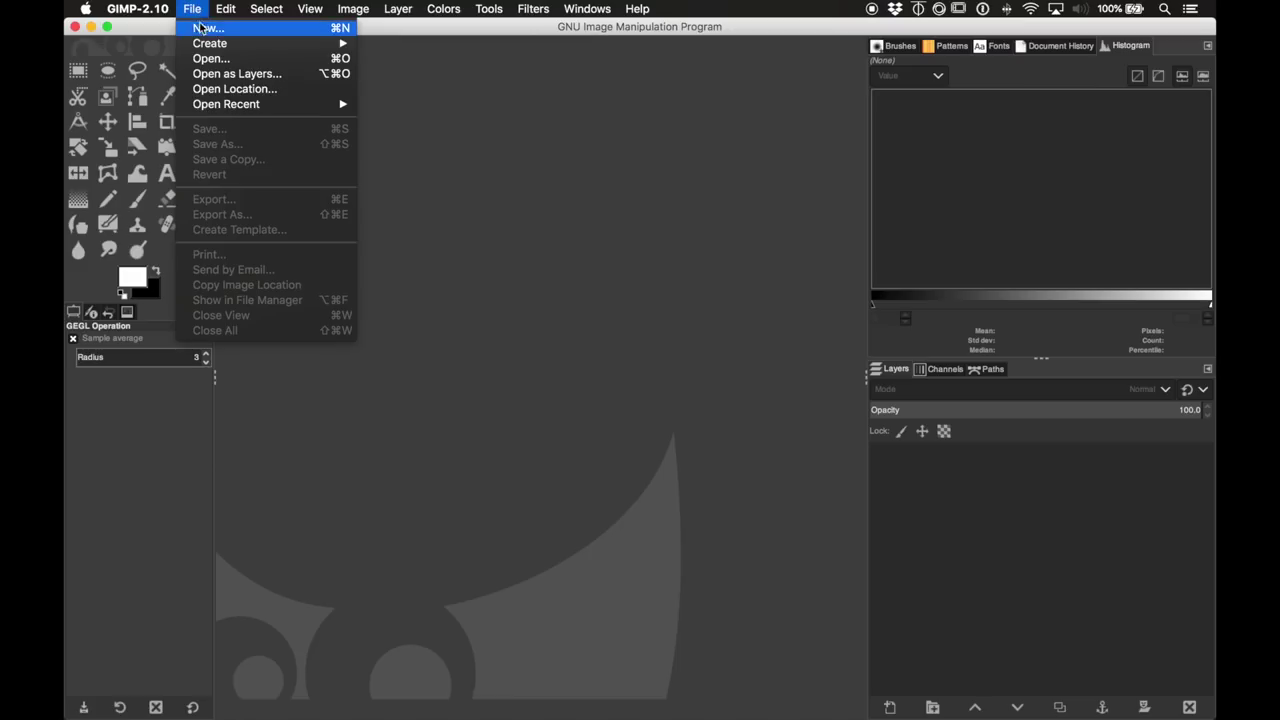
left_click(203, 59)
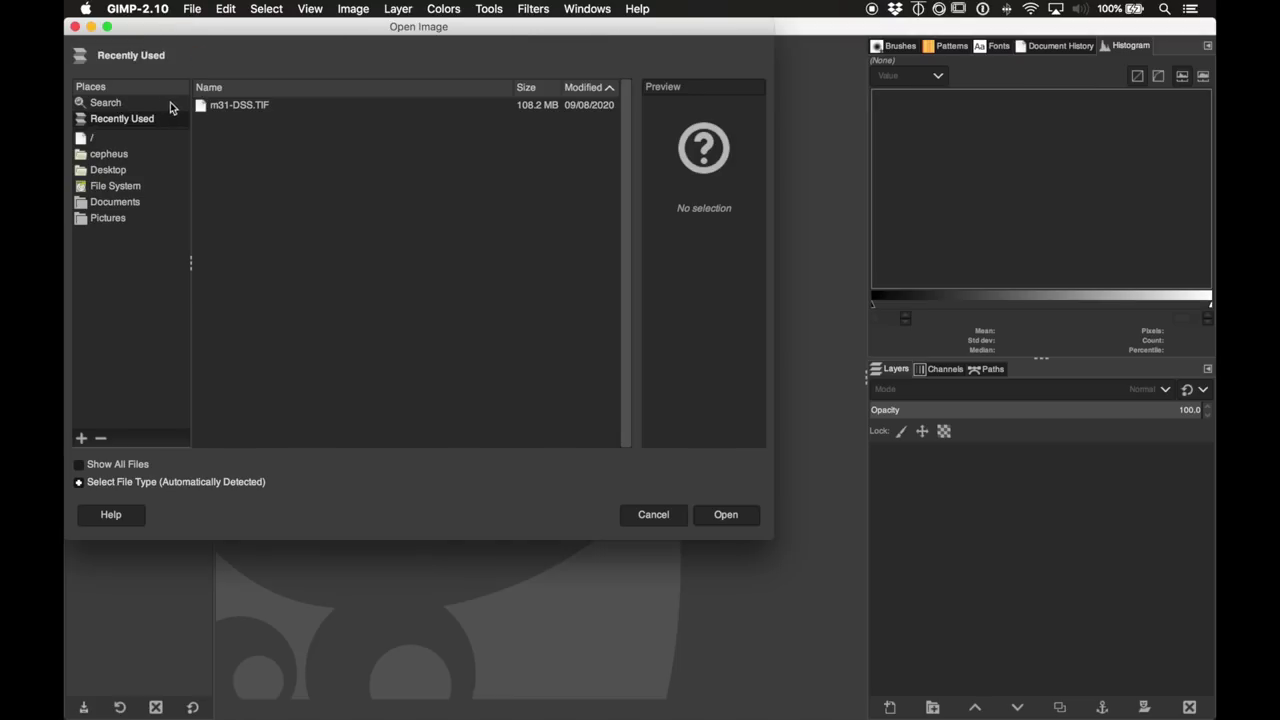
left_click(264, 106)
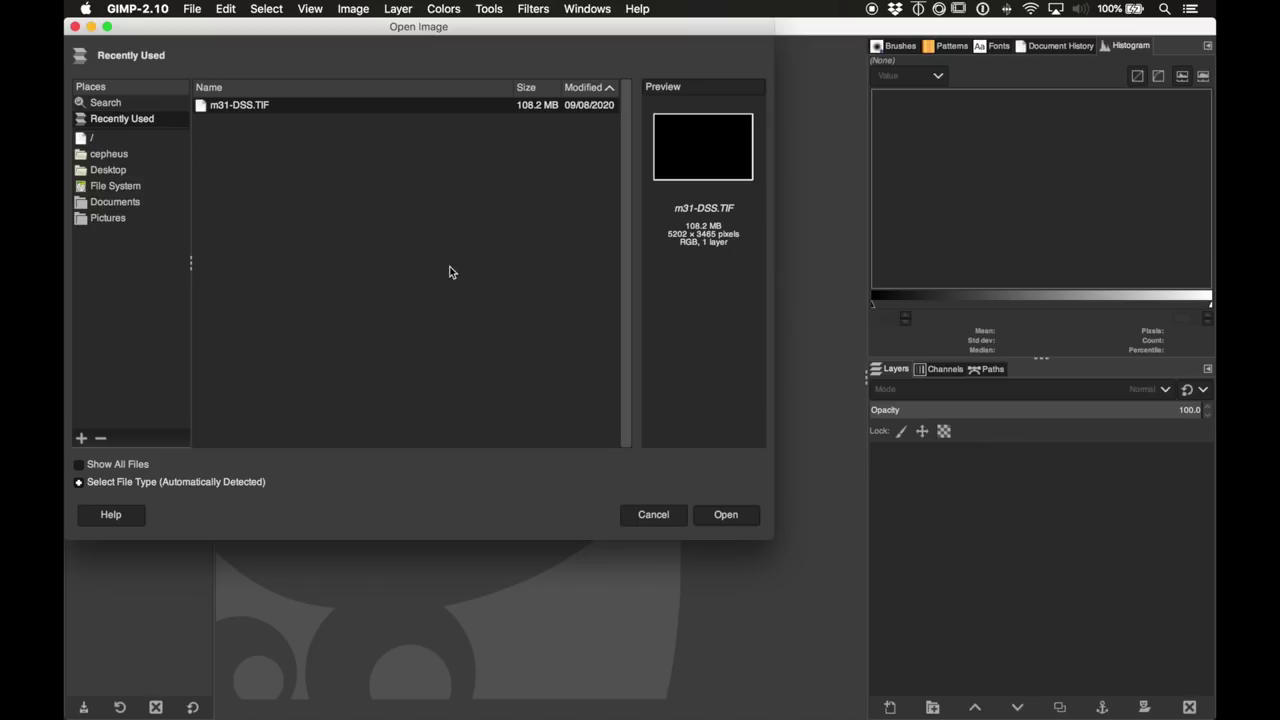
left_click(724, 516)
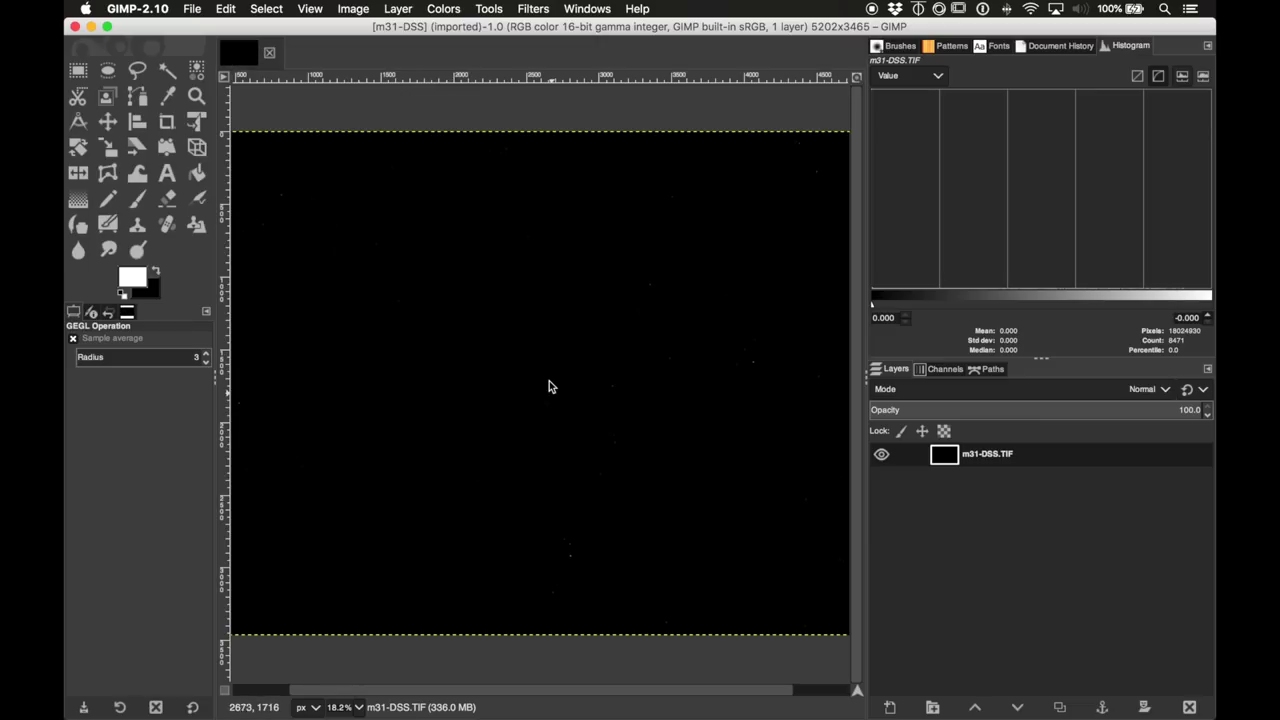
Step: Duplicate the m31-DSS.TIF layer and rename the copy 'first stretch'
scroll(549, 386, "down", 5)
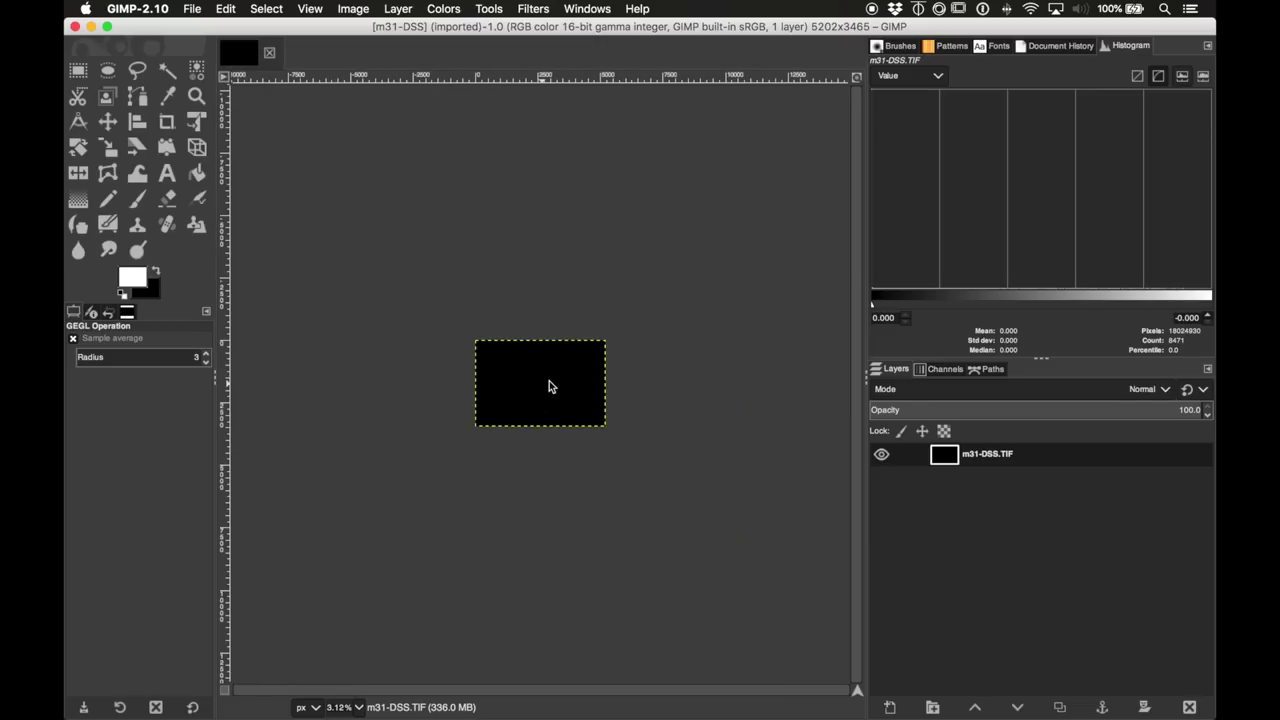
scroll(549, 382, "up", 4)
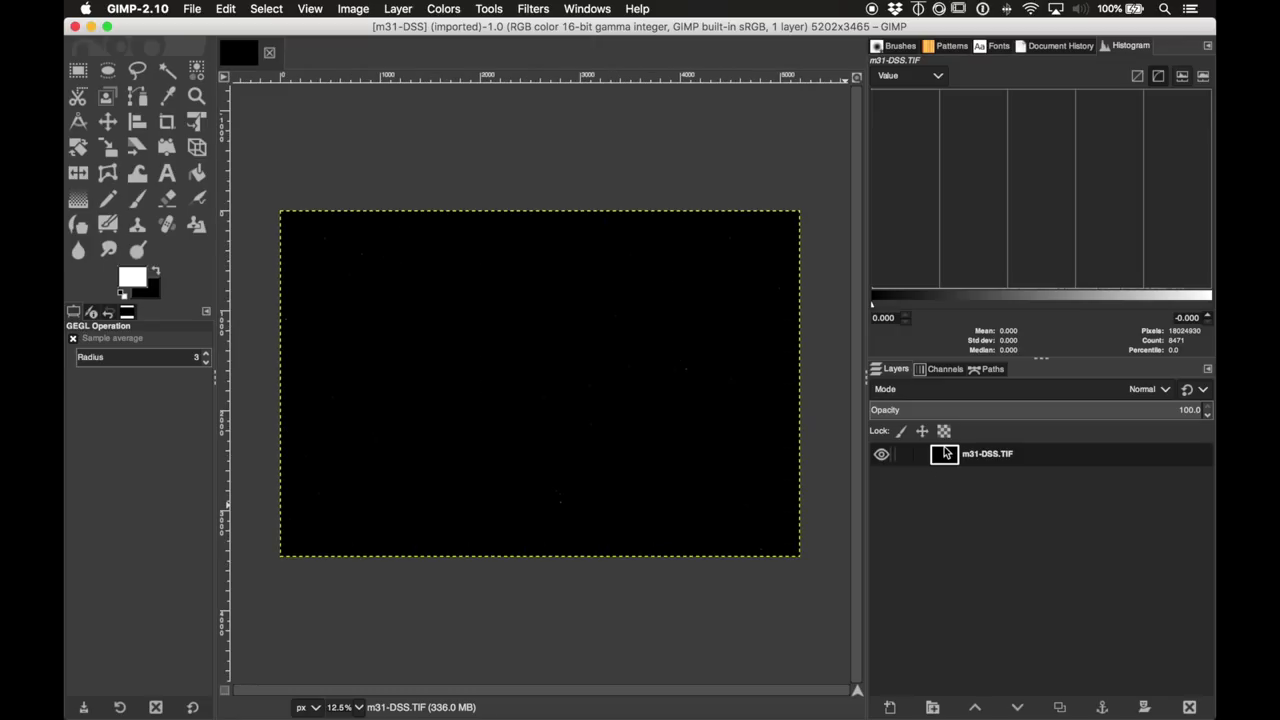
right_click(1025, 459)
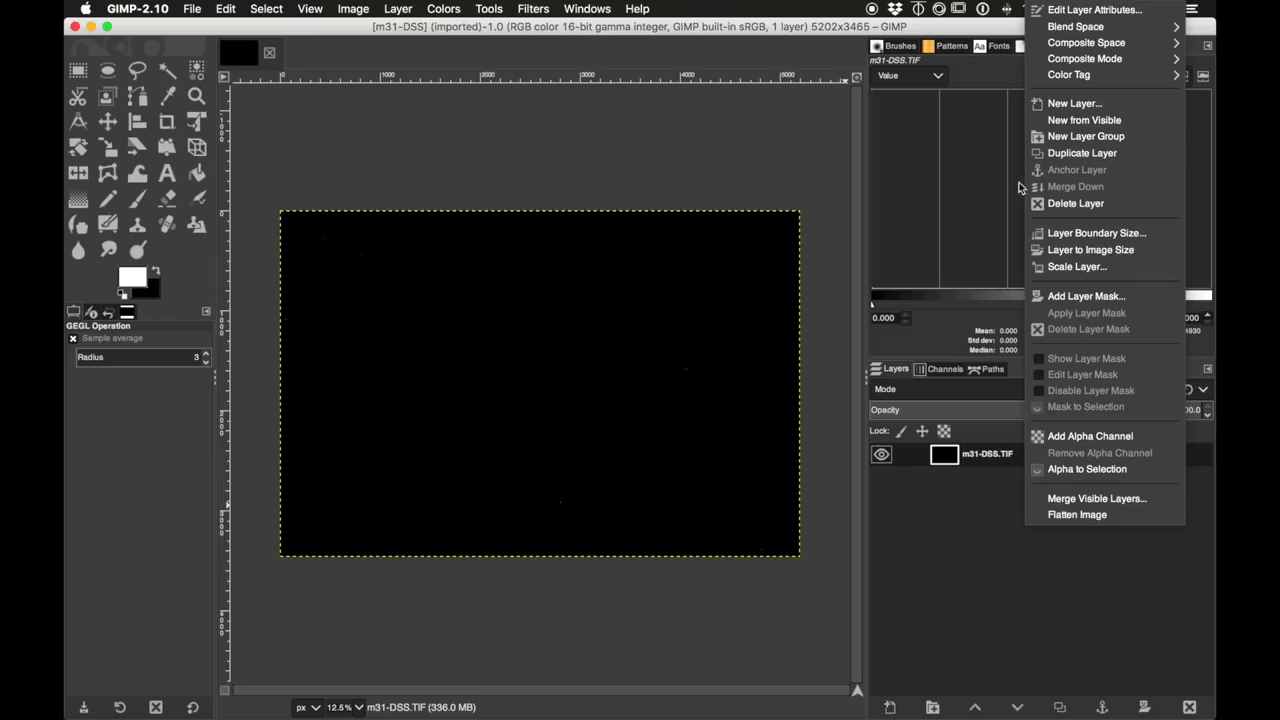
left_click(1072, 155)
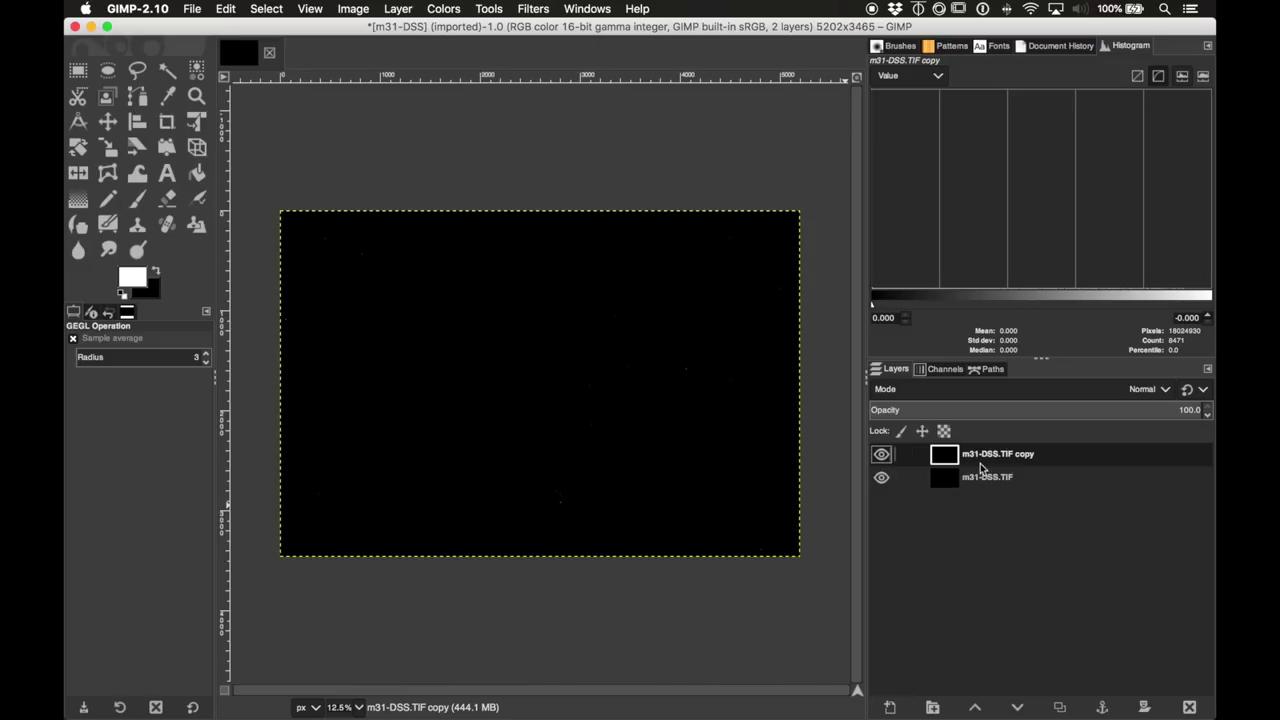
double_click(984, 456)
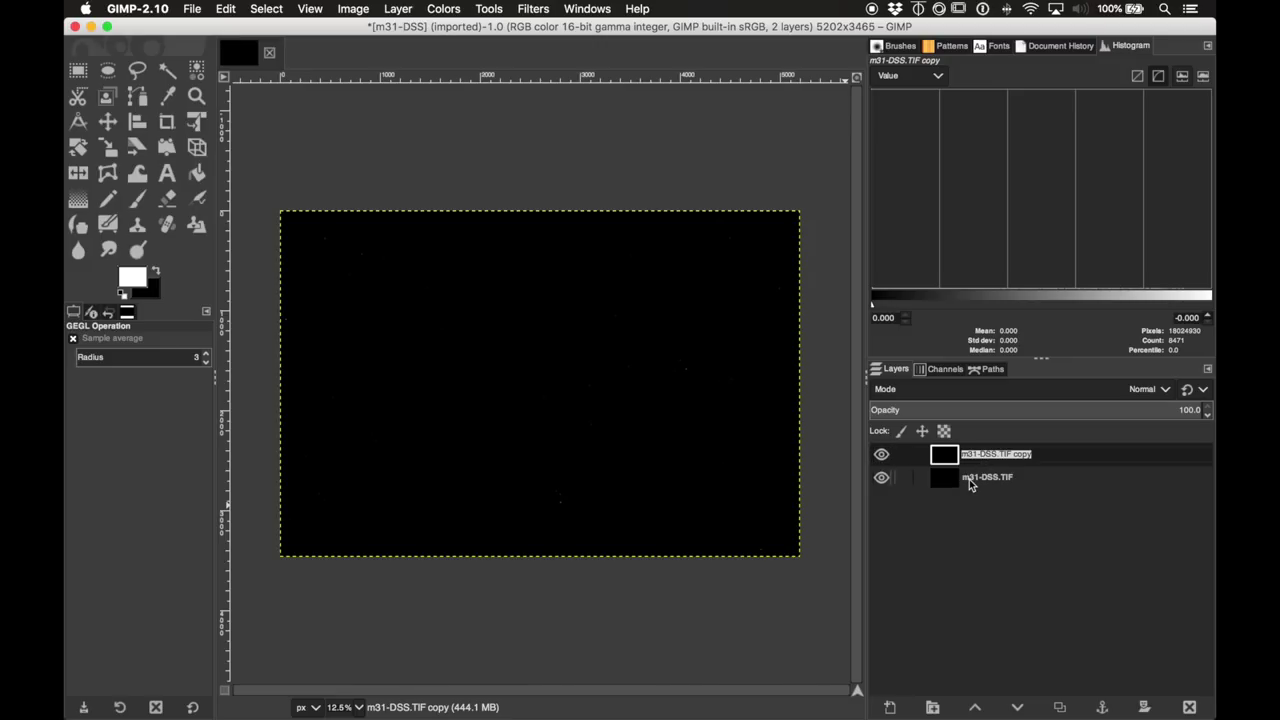
type("first stretch")
left_click(1036, 480)
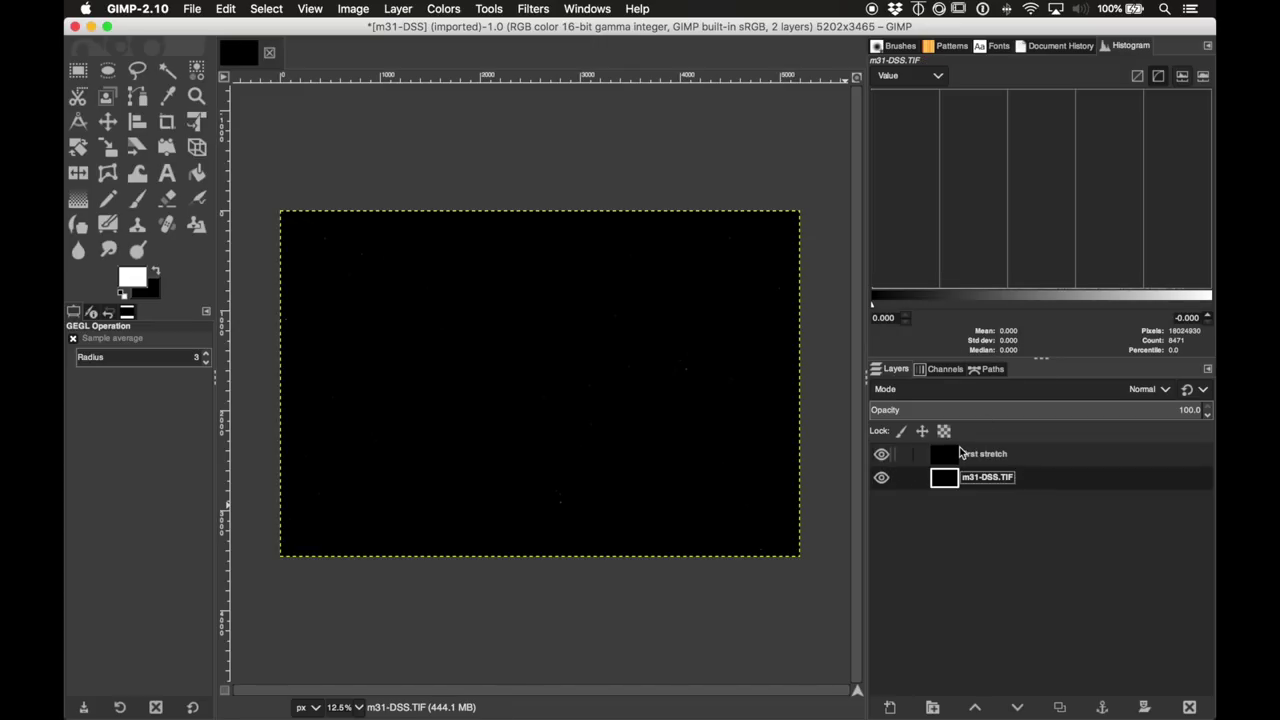
left_click(1027, 460)
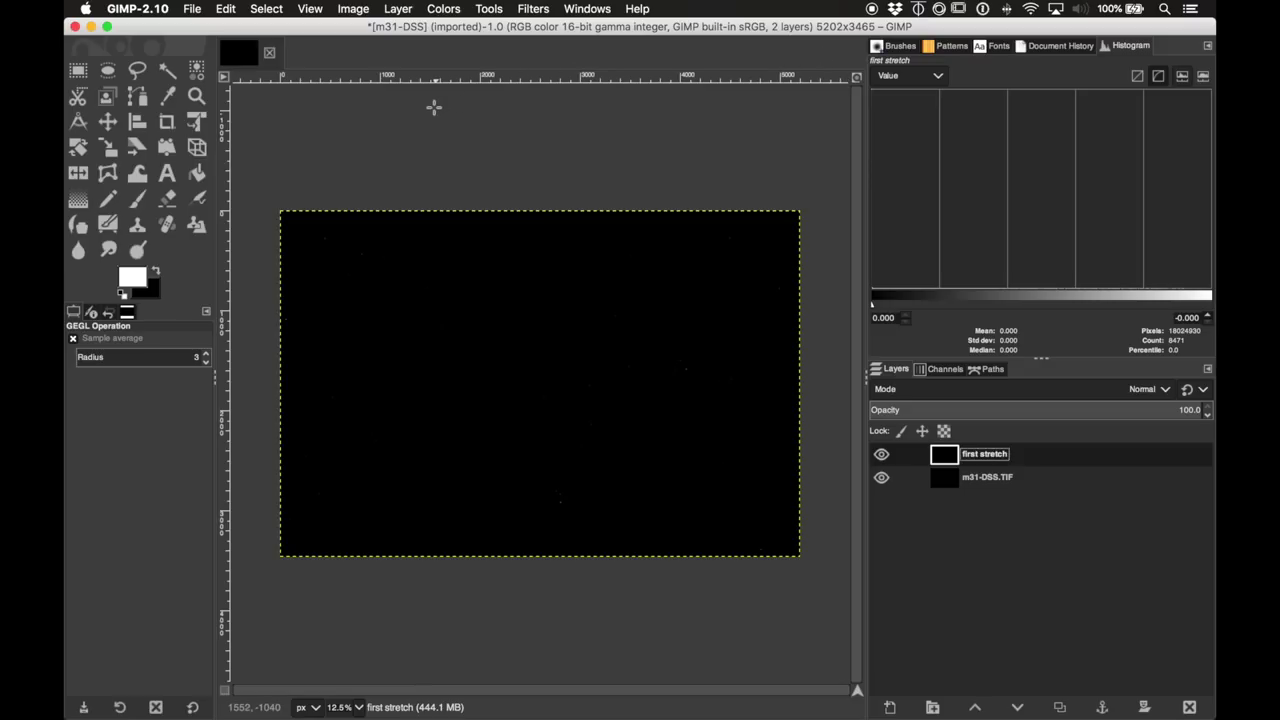
Step: Bring up the Histogram dockable and set its channel to RGB
left_click(903, 46)
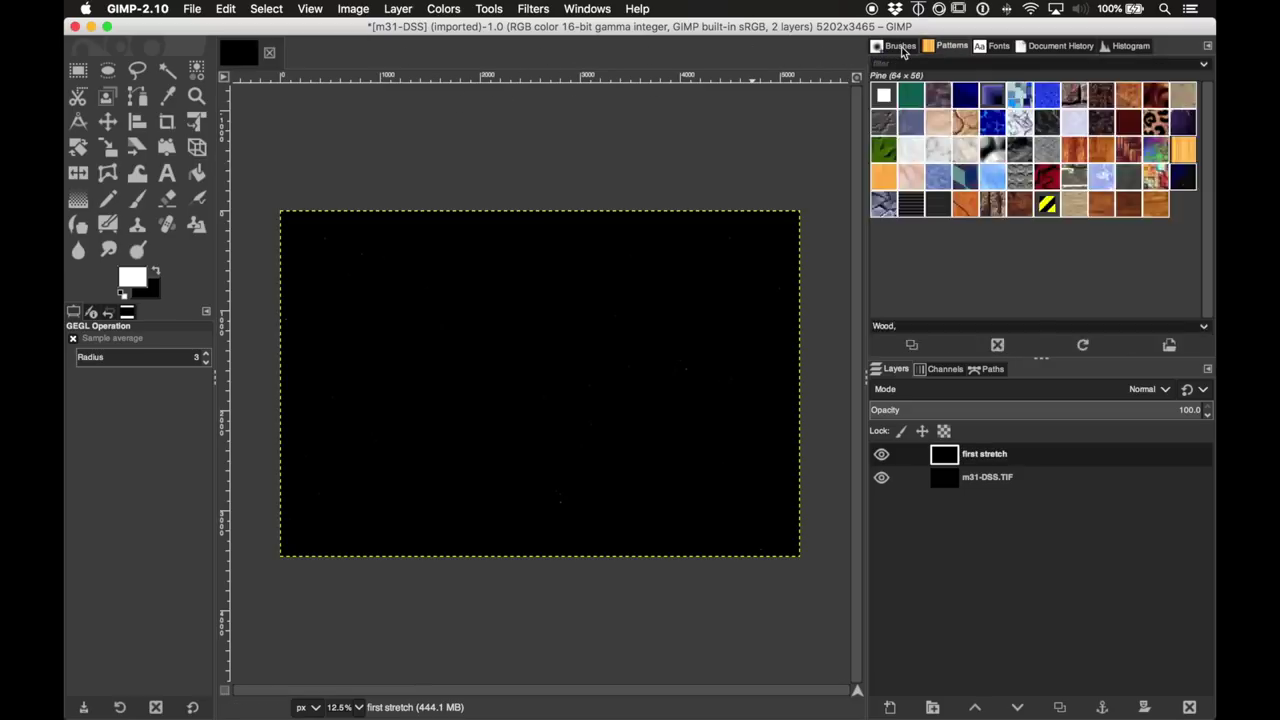
left_click(1128, 46)
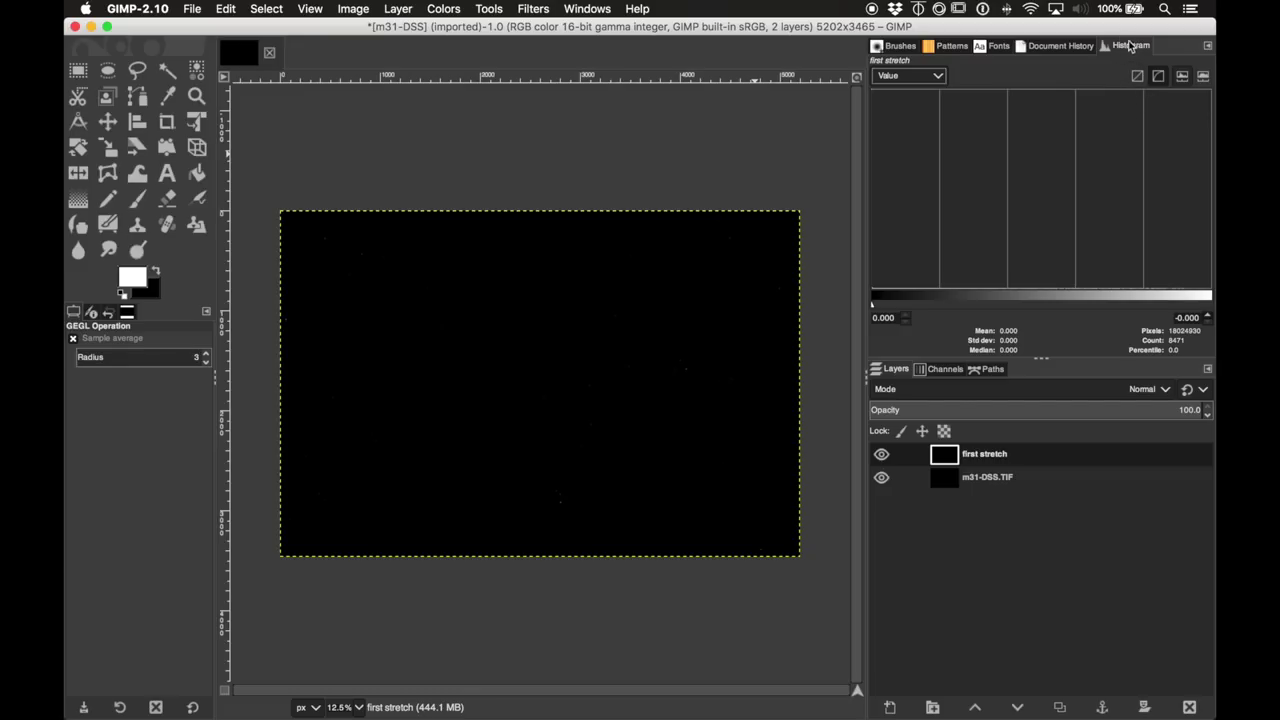
left_click(592, 10)
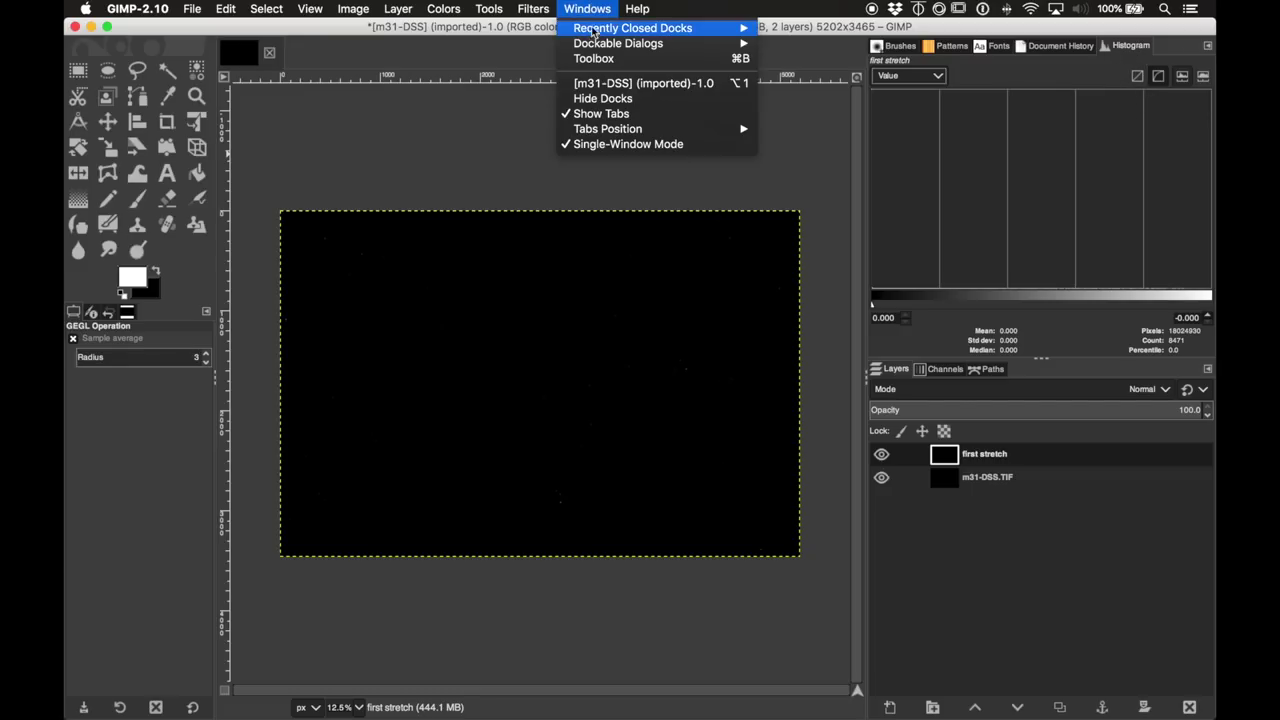
mouse_move(596, 46)
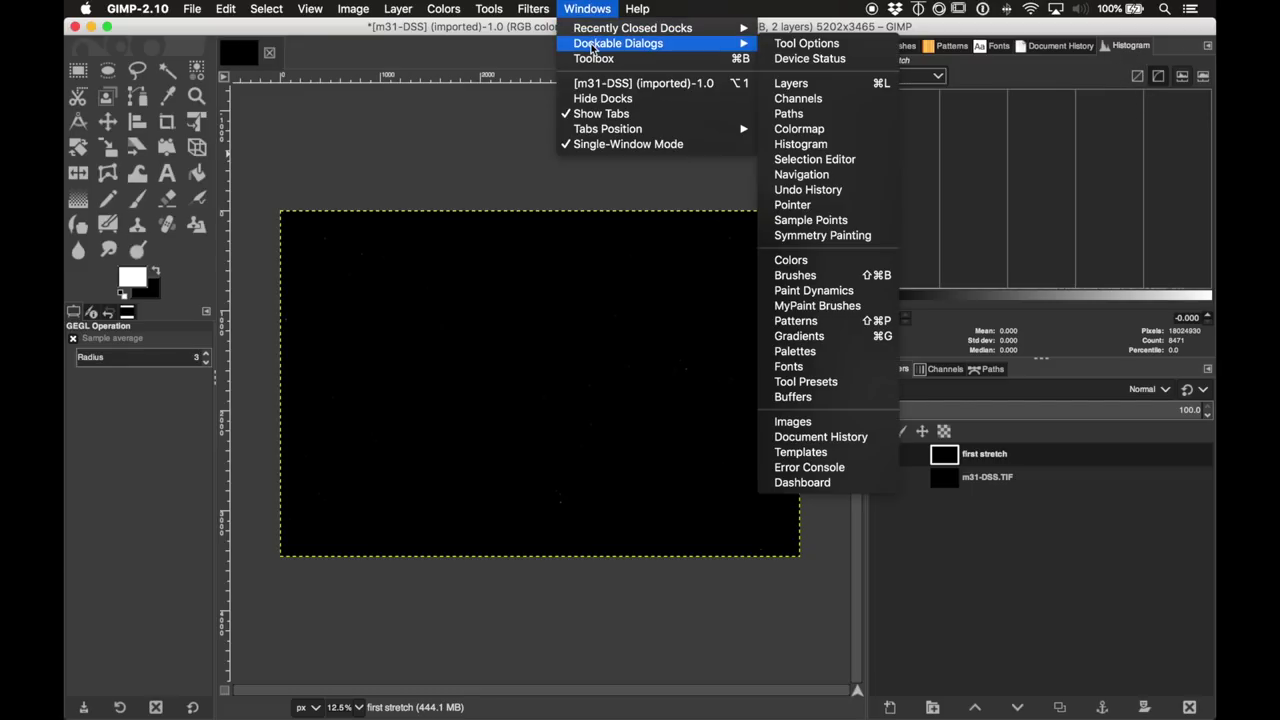
left_click(848, 147)
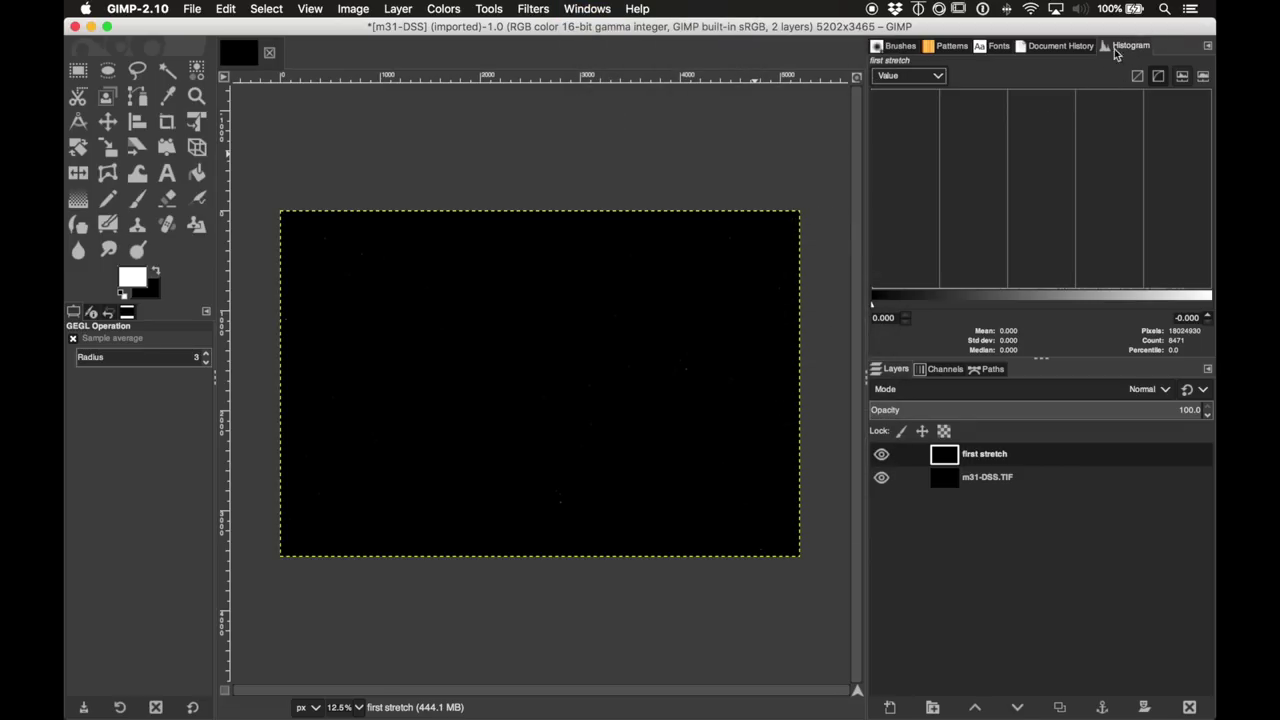
left_click(926, 80)
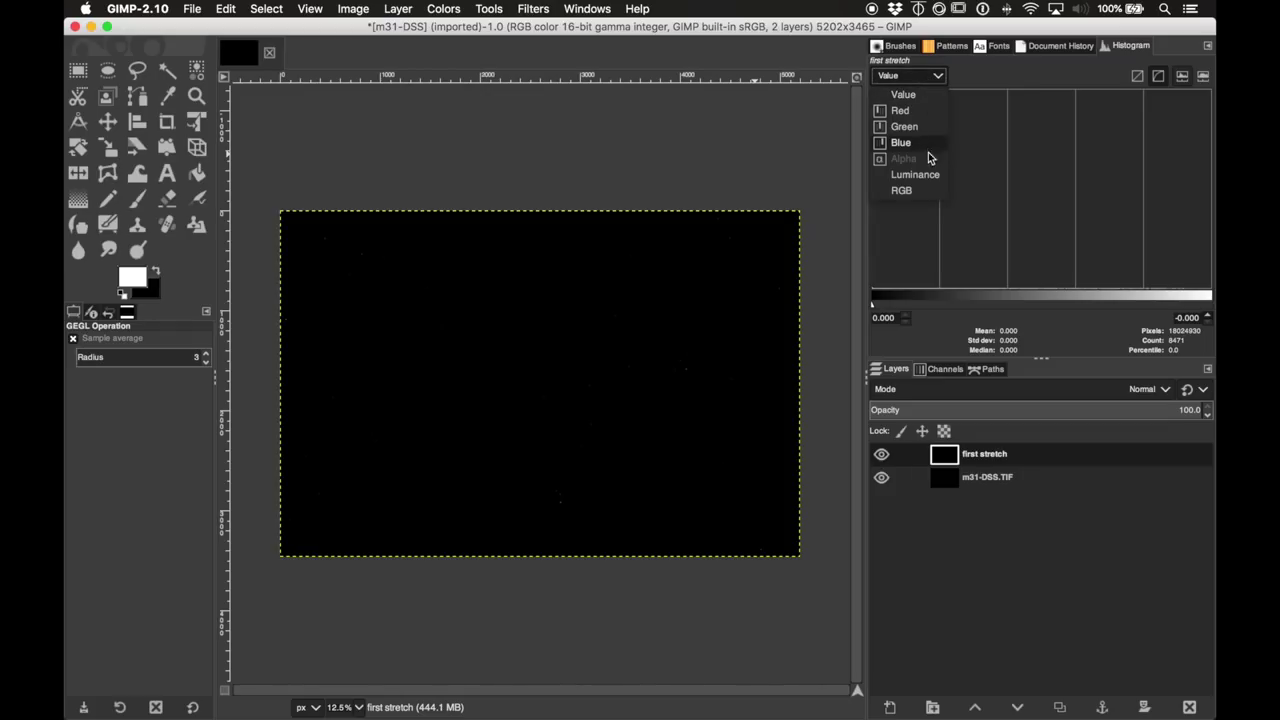
left_click(918, 190)
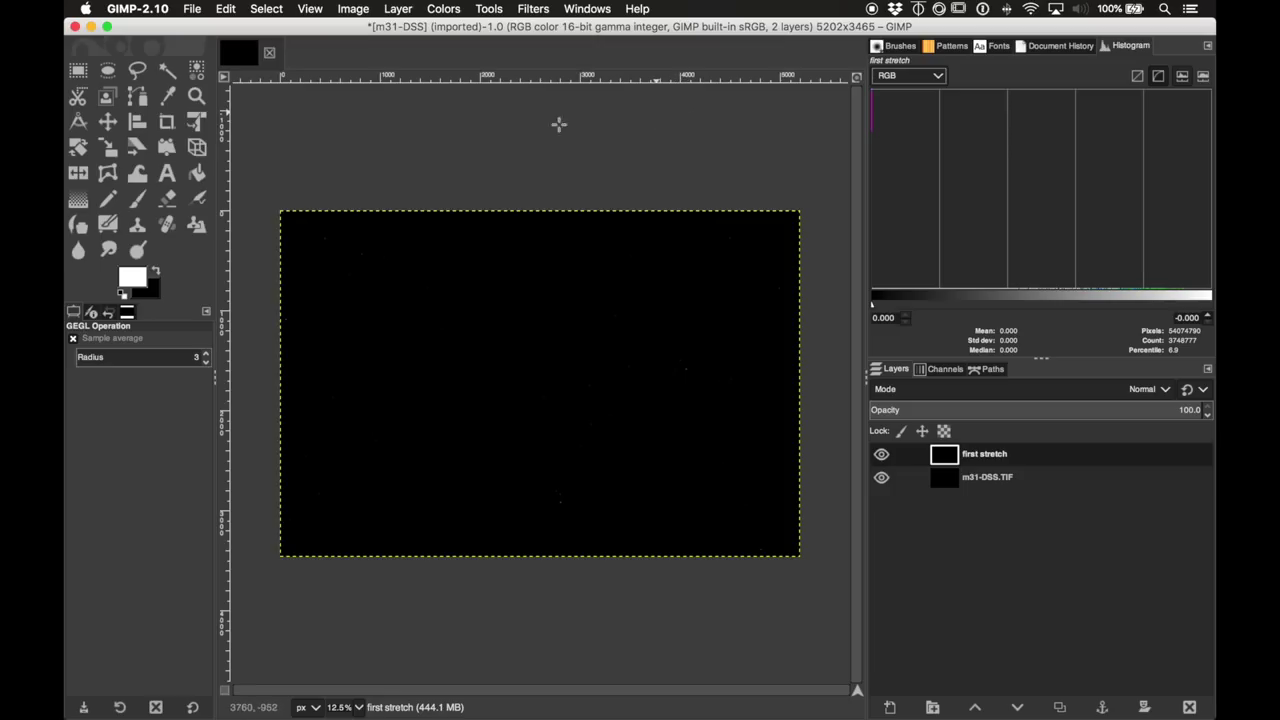
left_click(440, 8)
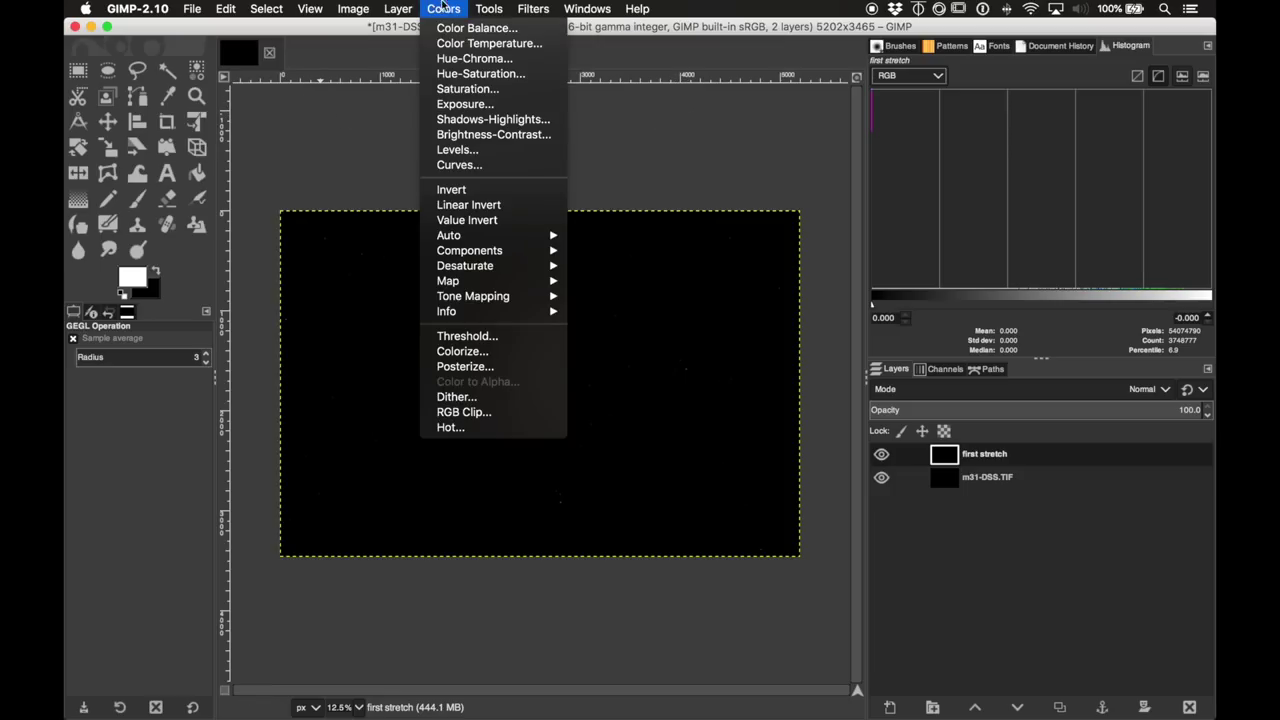
Step: Apply Levels with midtone gamma 4.17 to the first stretch layer
left_click(468, 150)
left_click_drag(900, 26, 975, 300)
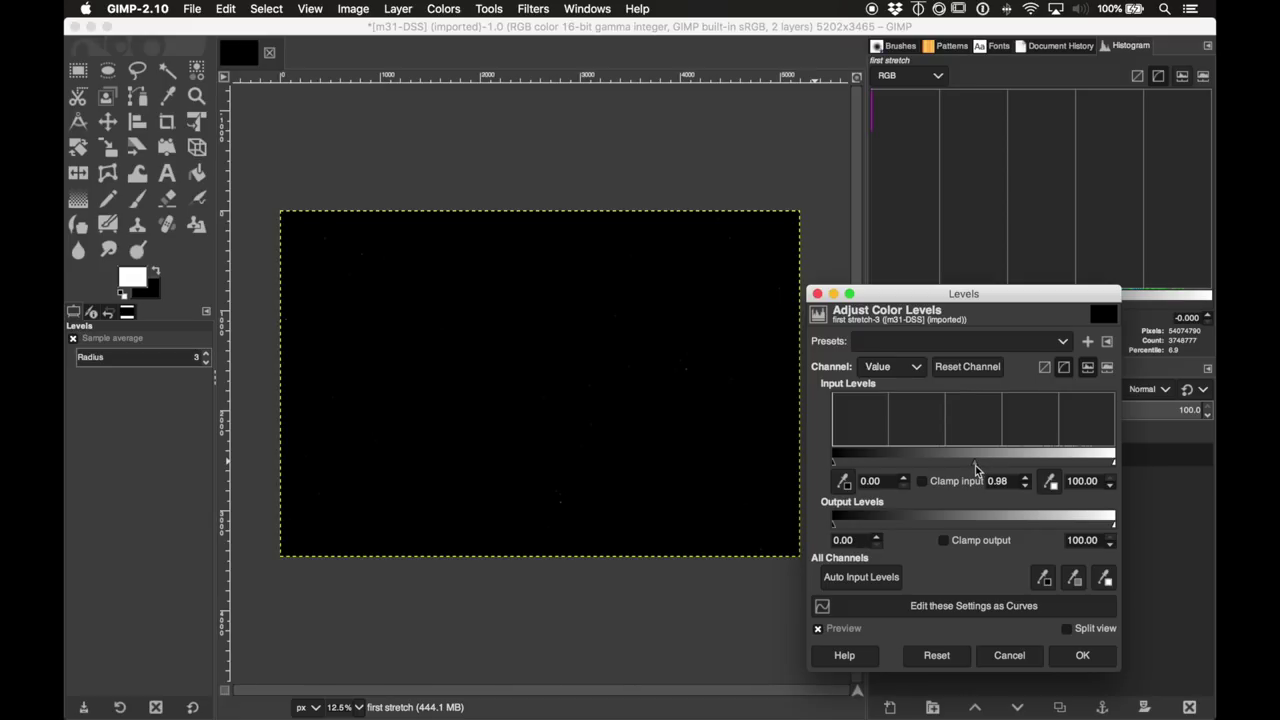
left_click_drag(975, 470, 890, 470)
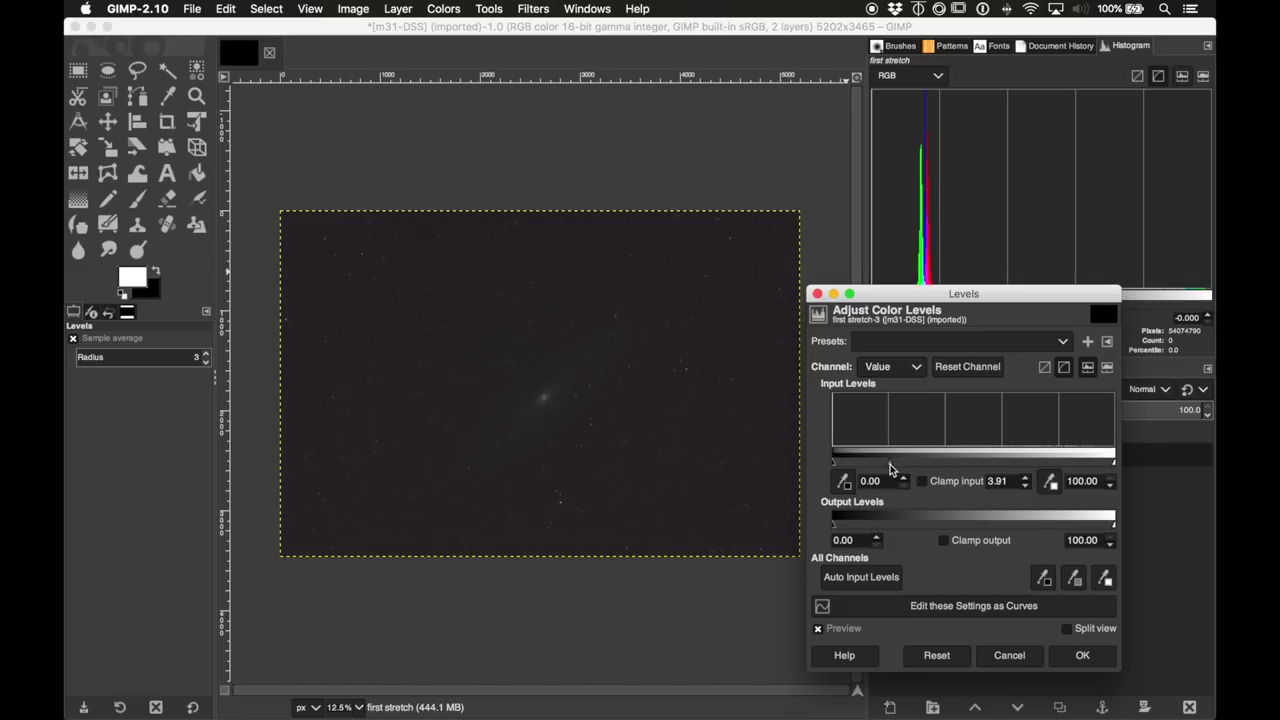
left_click_drag(890, 465, 886, 465)
left_click(1084, 655)
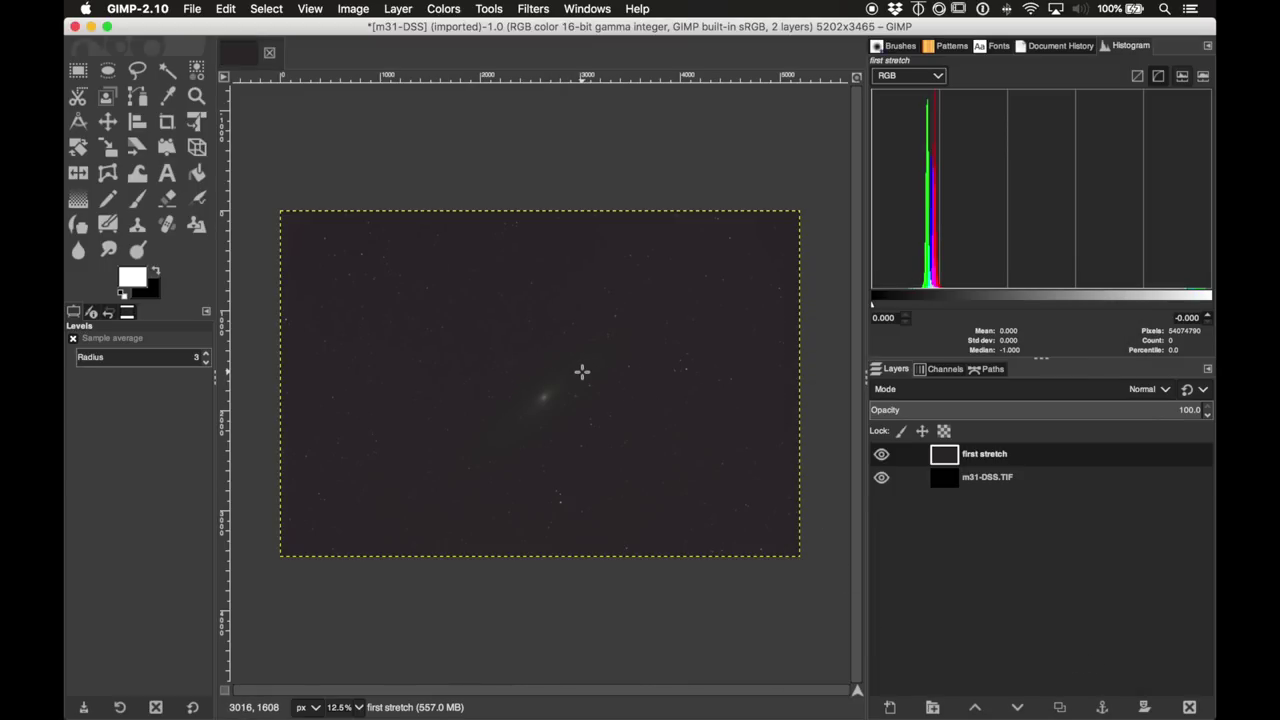
scroll(582, 372, "up", 3)
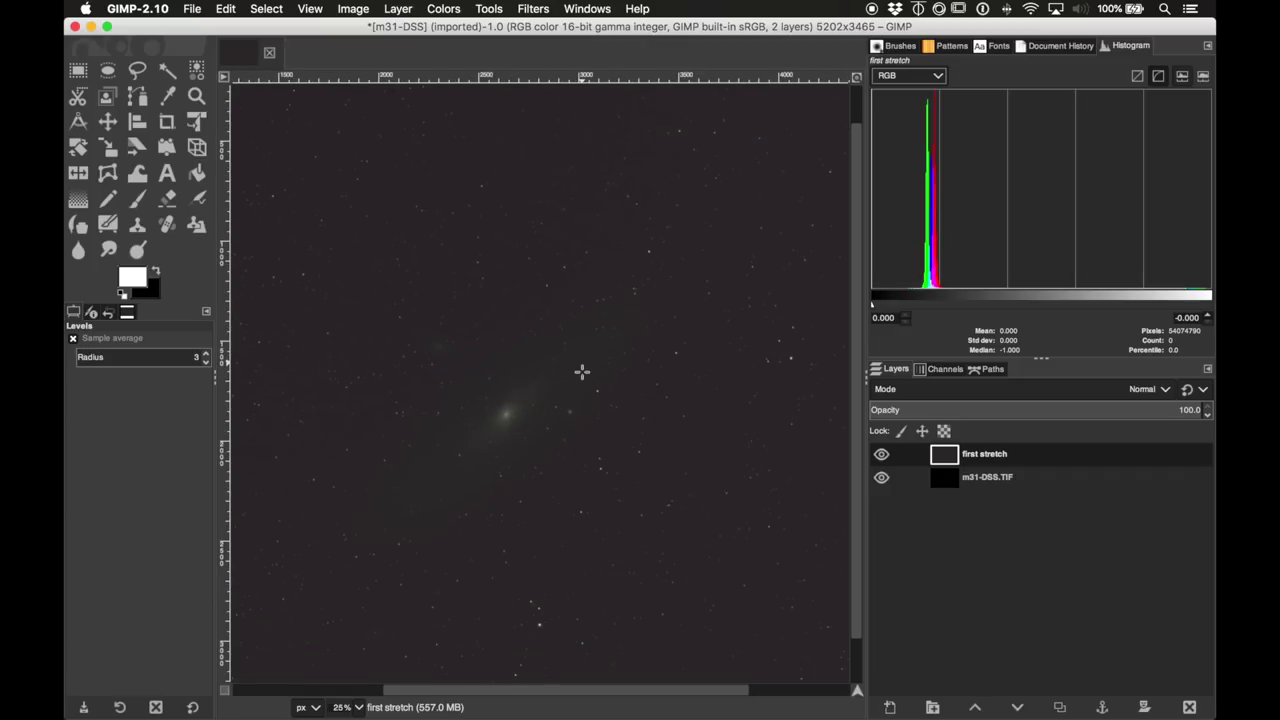
scroll(582, 372, "up", 1)
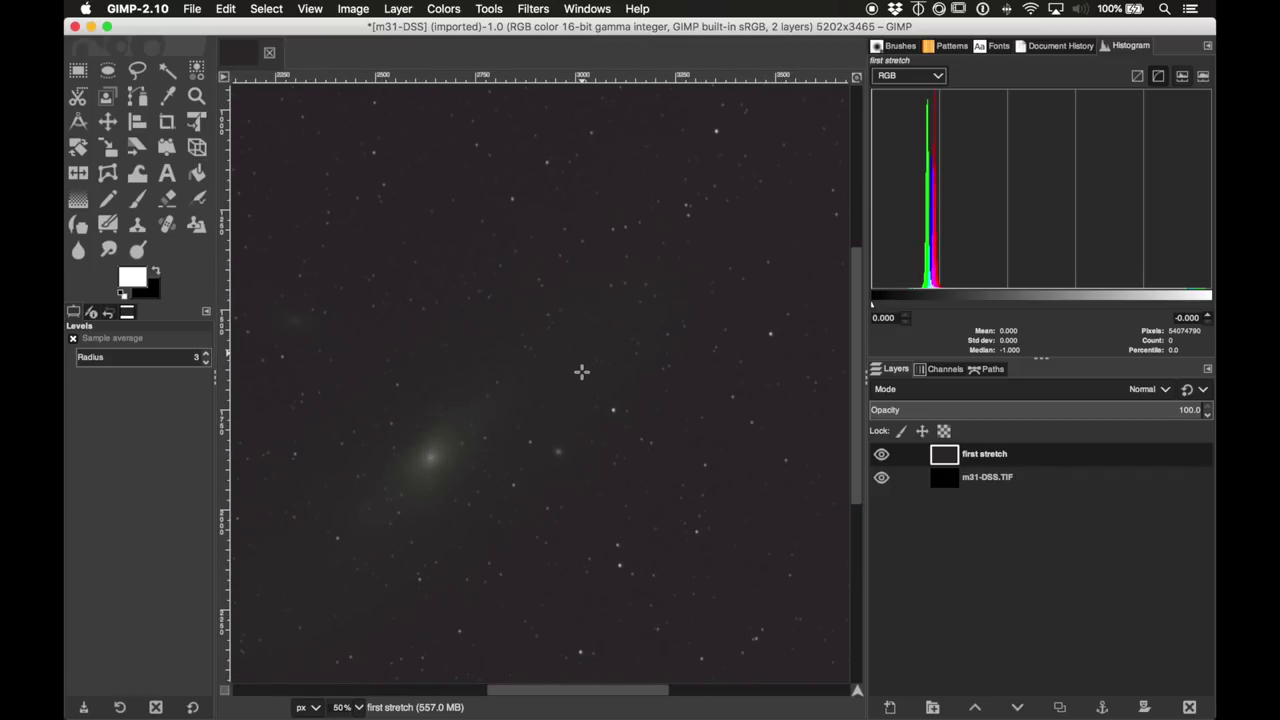
left_click_drag(577, 692, 543, 694)
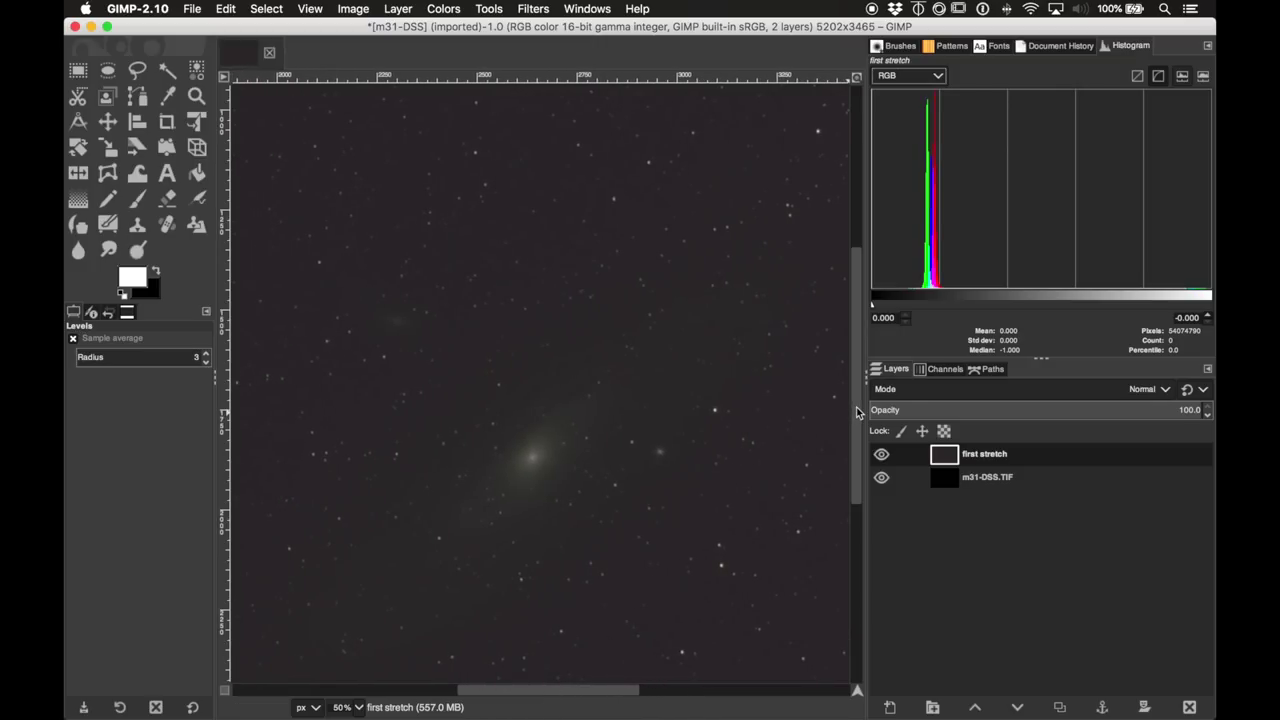
left_click_drag(856, 412, 856, 452)
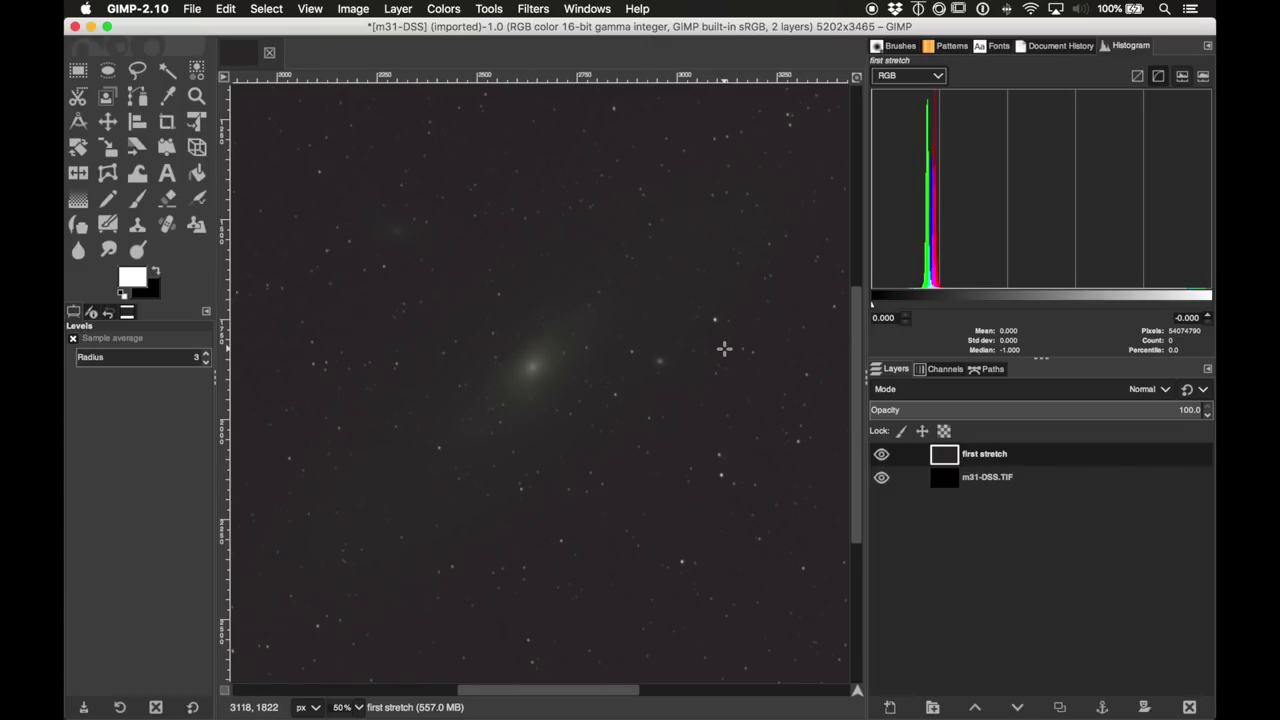
key("minus")
key("minus")
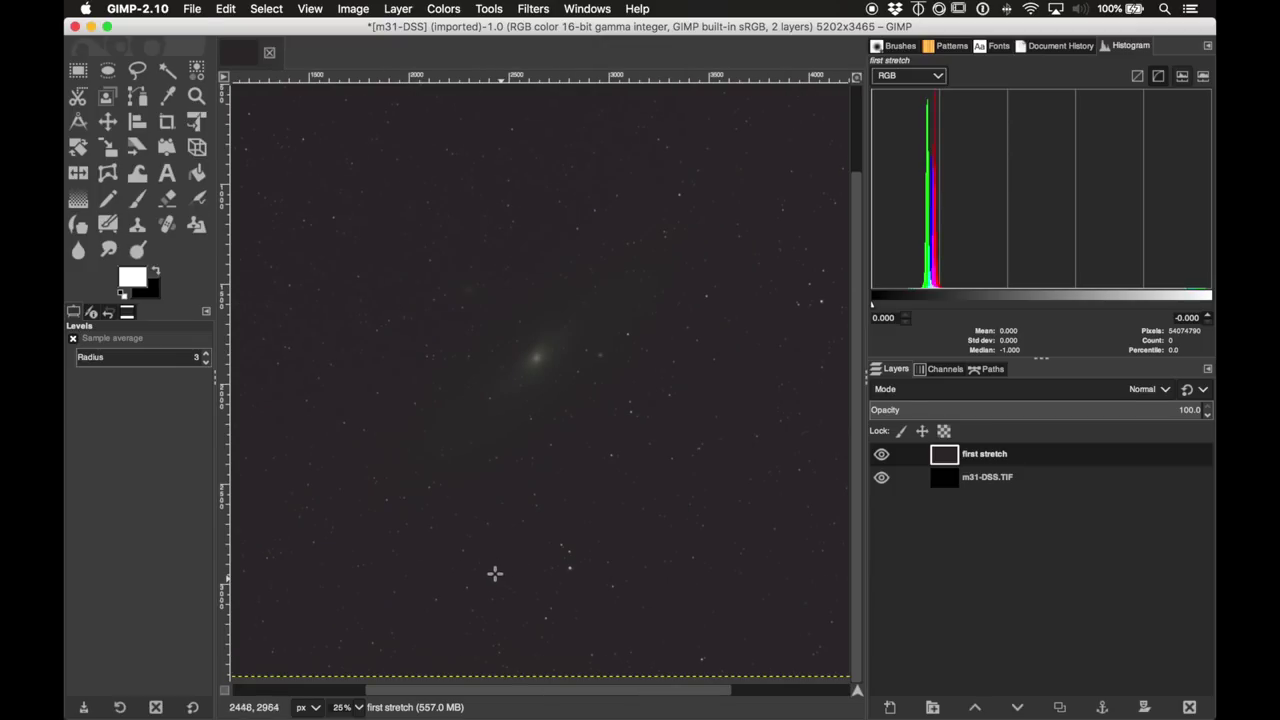
left_click(445, 8)
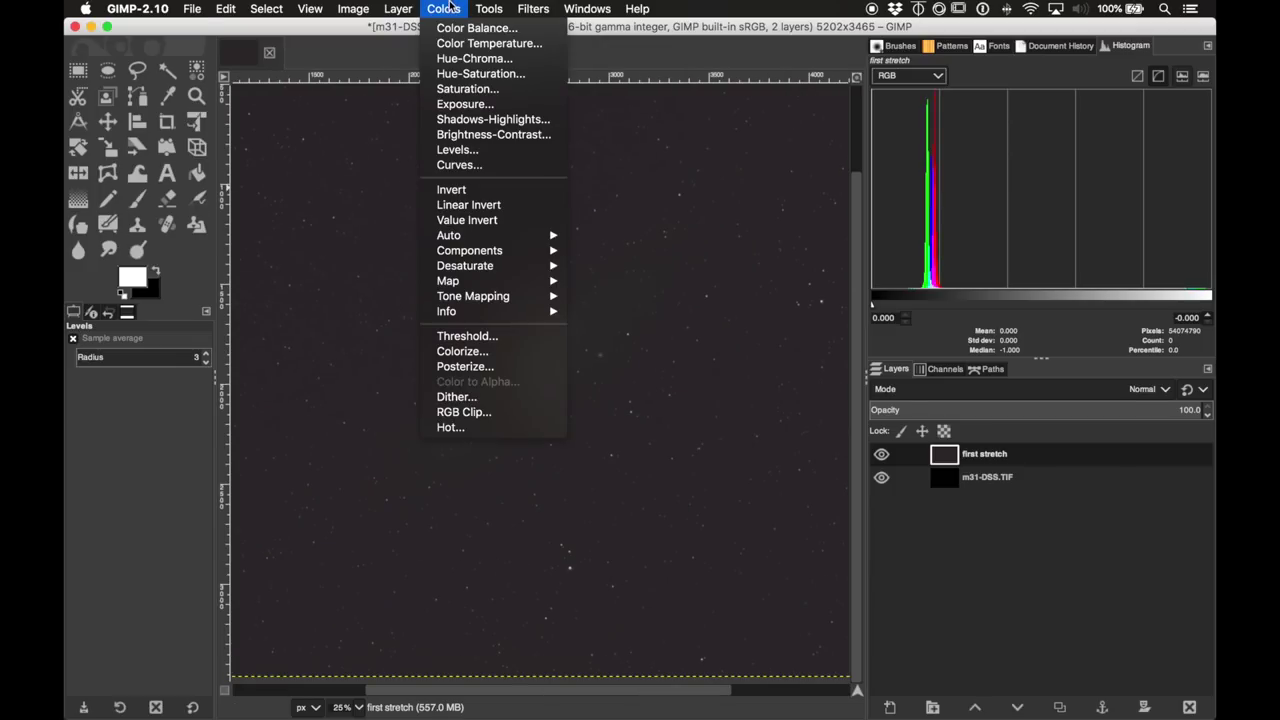
Step: Stretch the first stretch layer again with Levels, setting black point 11.33 and gamma 1.73
left_click(458, 150)
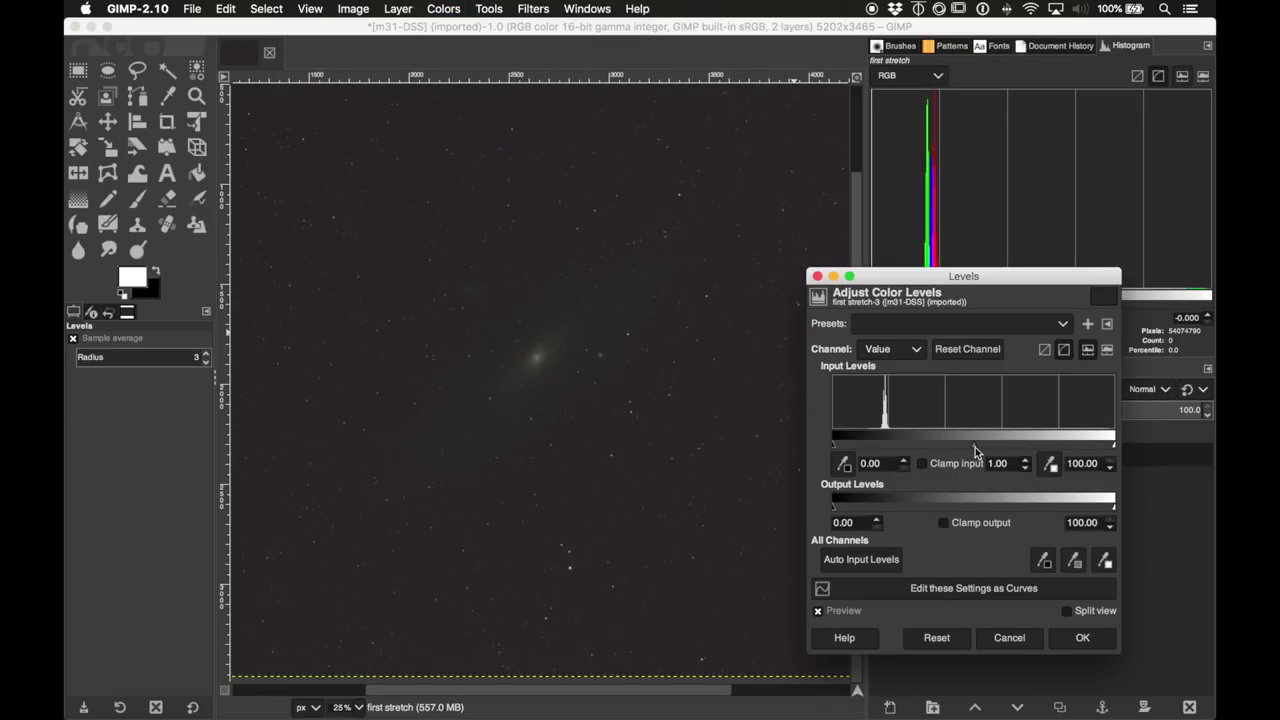
left_click_drag(975, 447, 953, 446)
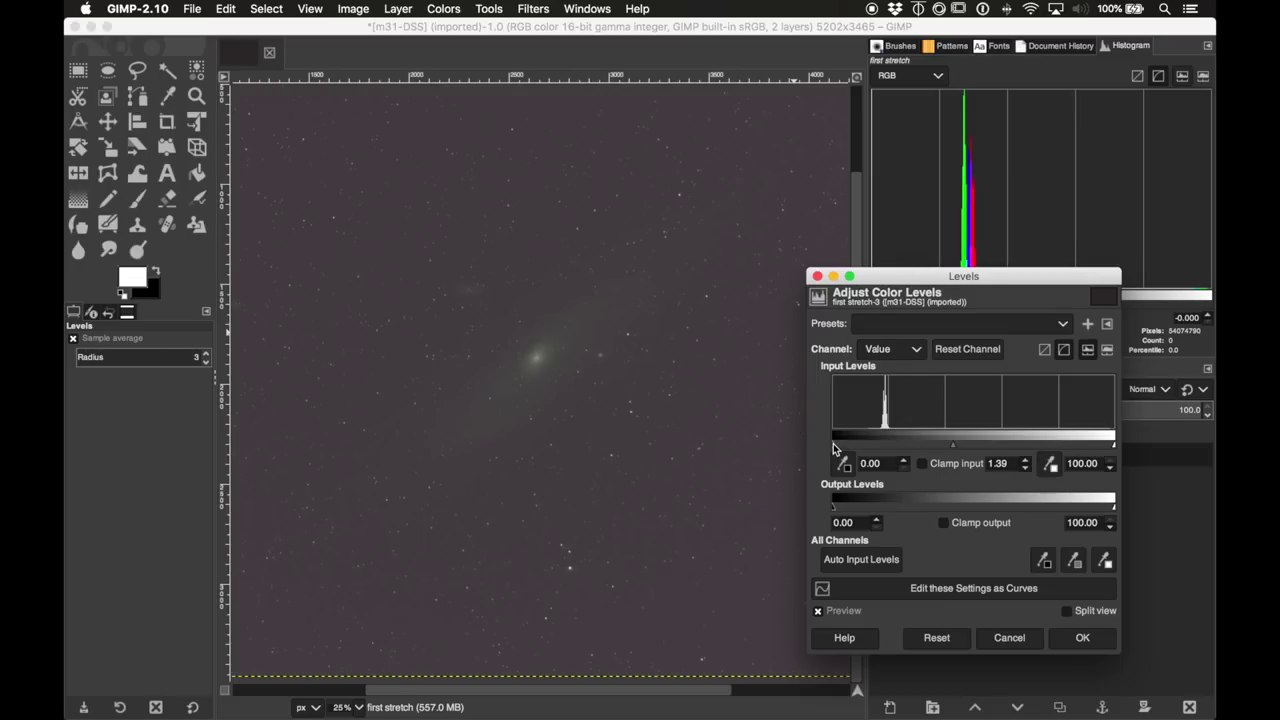
left_click_drag(834, 448, 866, 450)
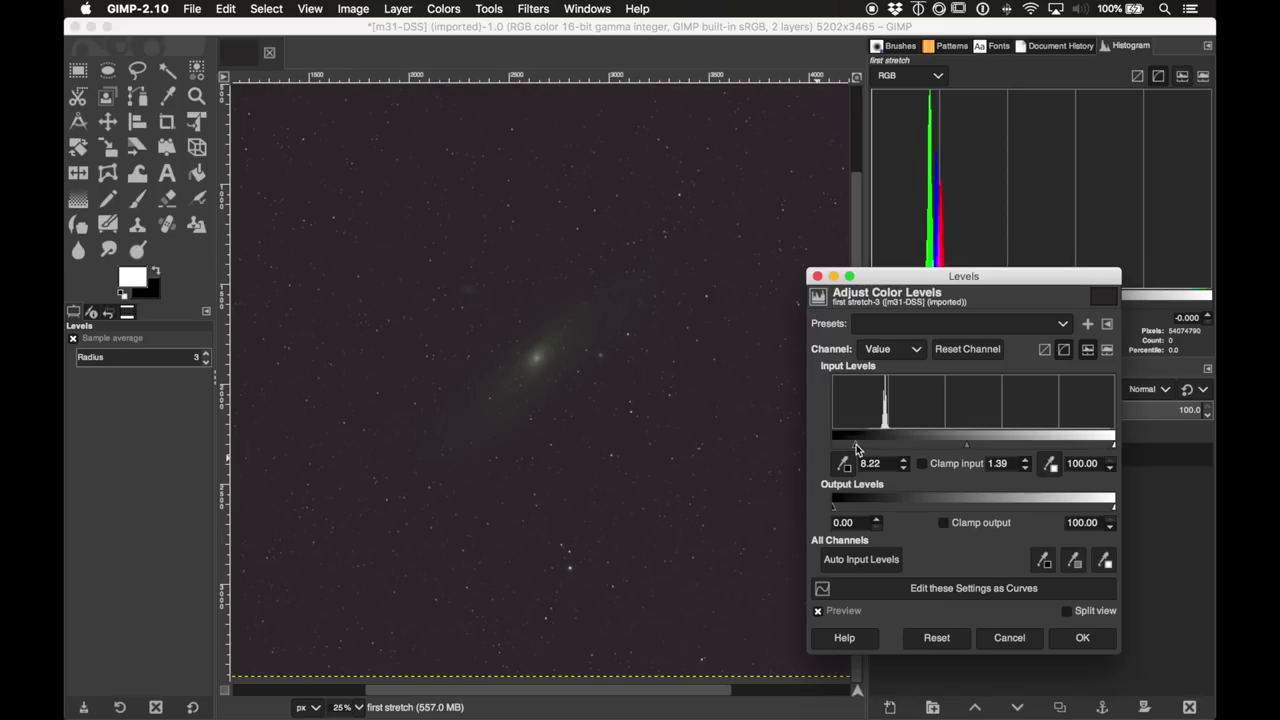
left_click_drag(856, 445, 861, 447)
left_click_drag(969, 452, 957, 452)
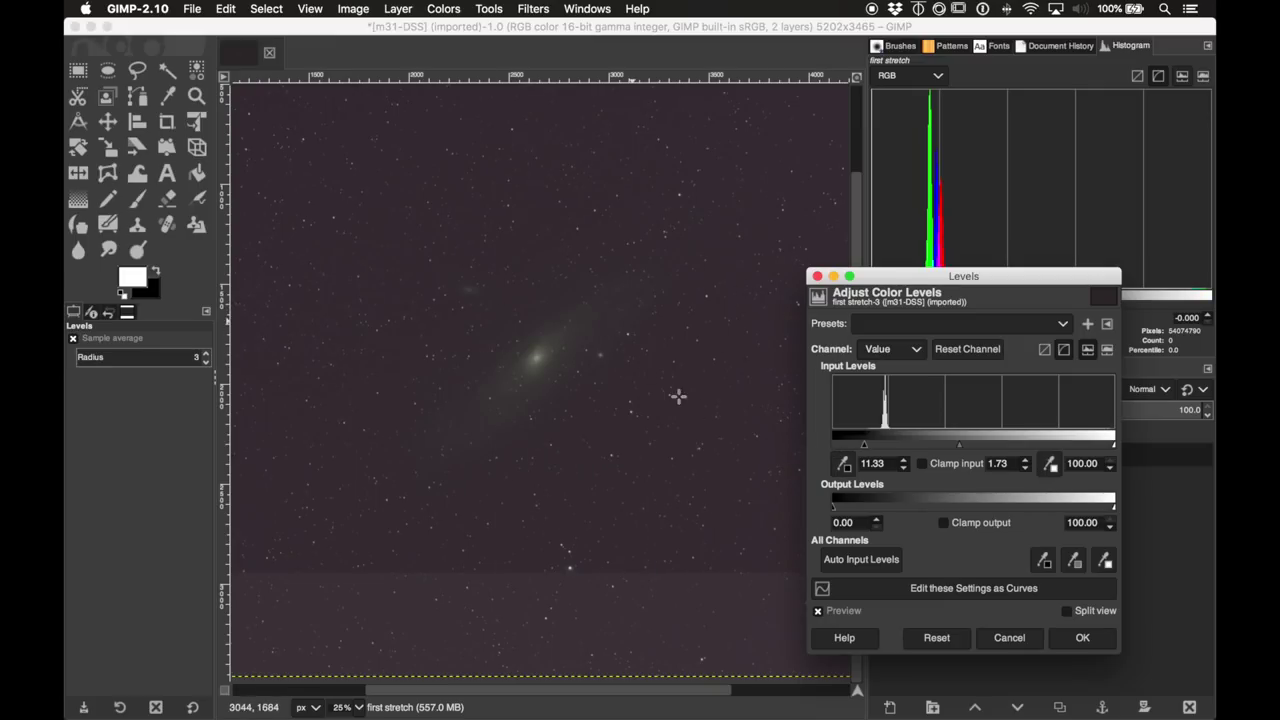
left_click(1083, 638)
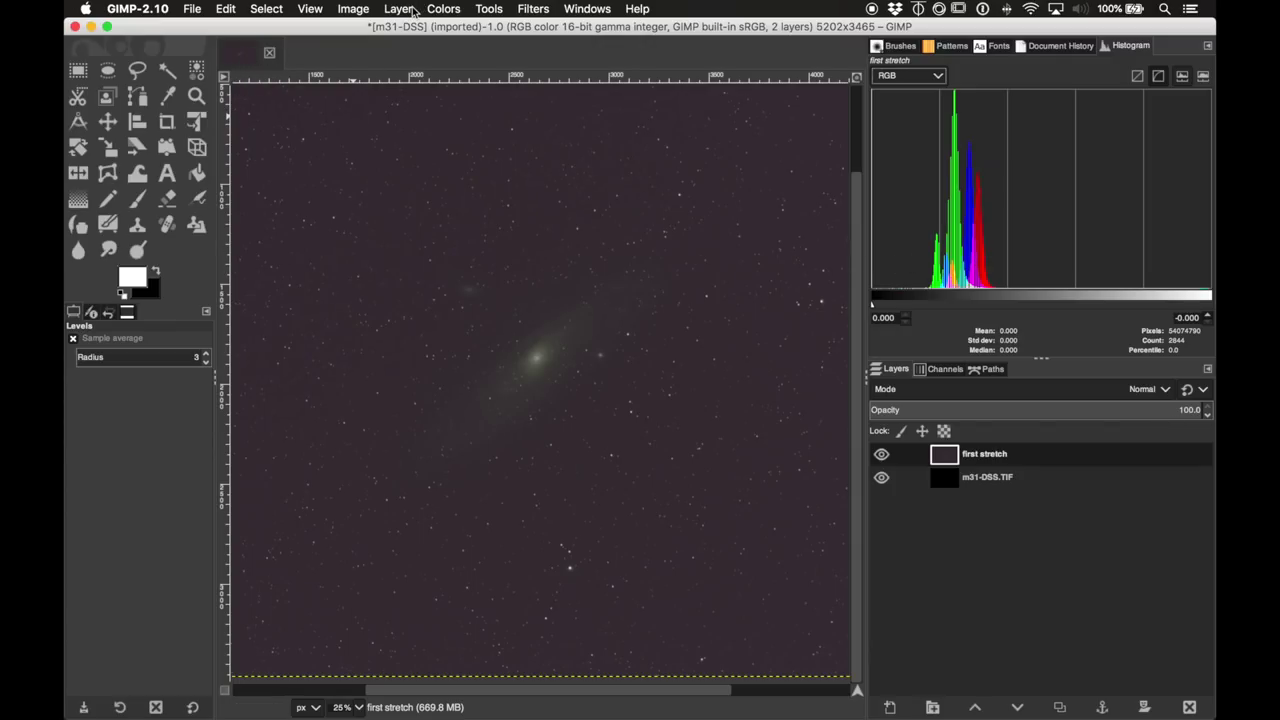
Step: In Levels, raise the Blue channel's black point to 11.61
left_click(450, 8)
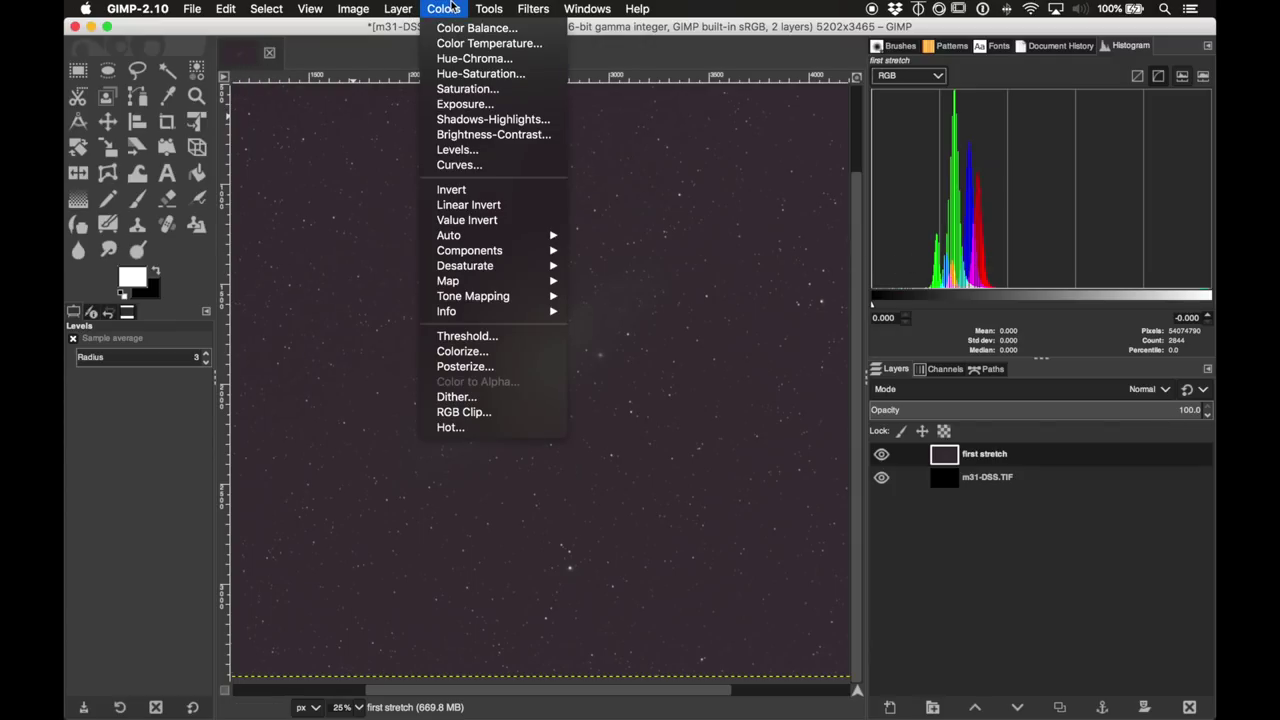
left_click(466, 153)
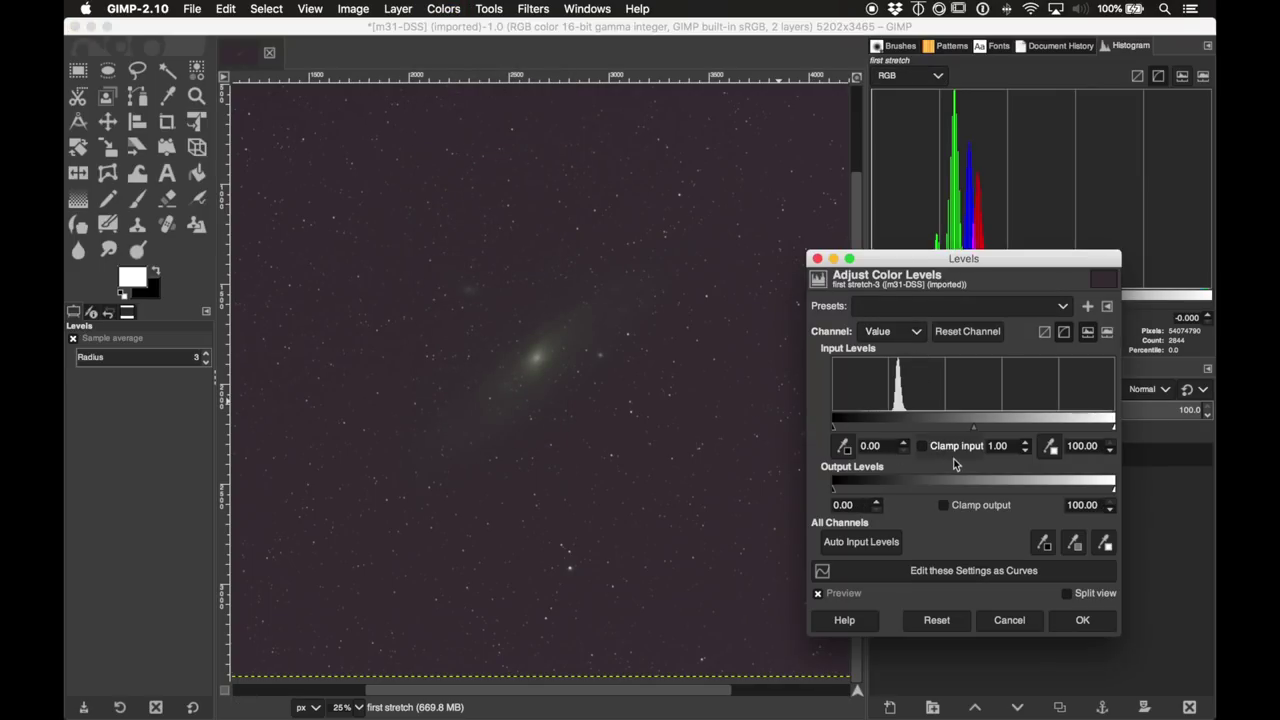
left_click(913, 336)
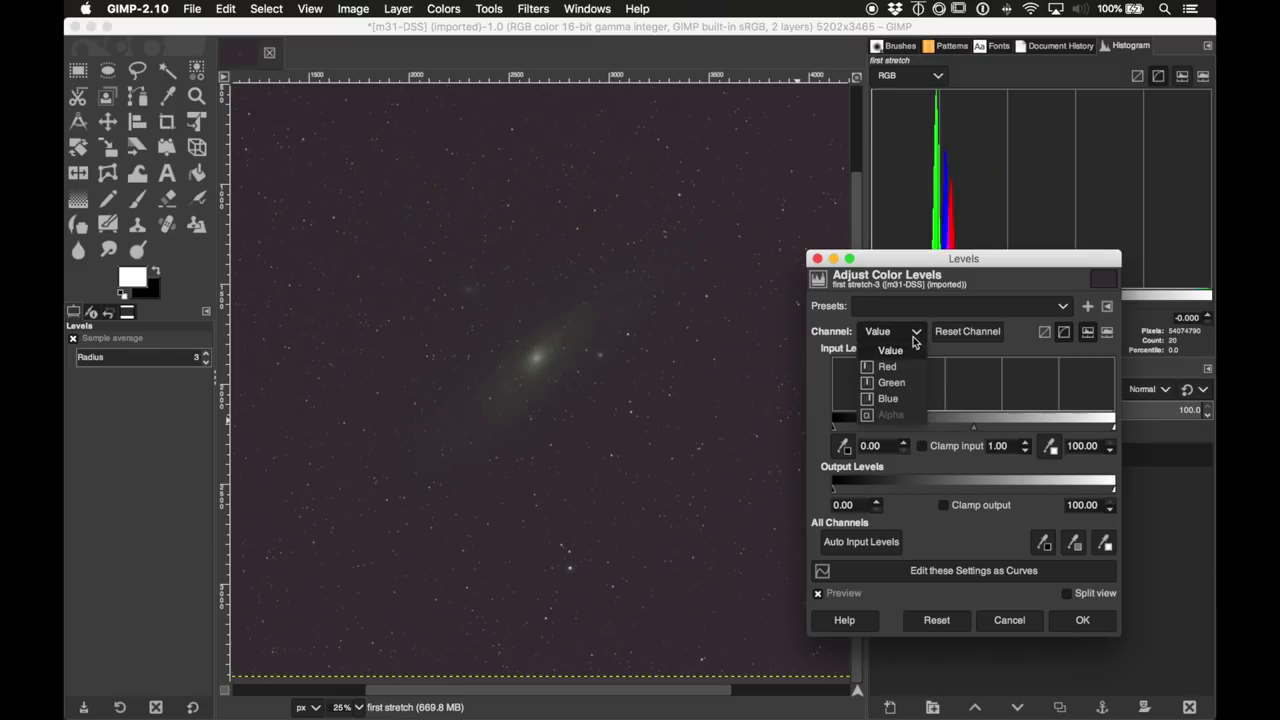
left_click(908, 399)
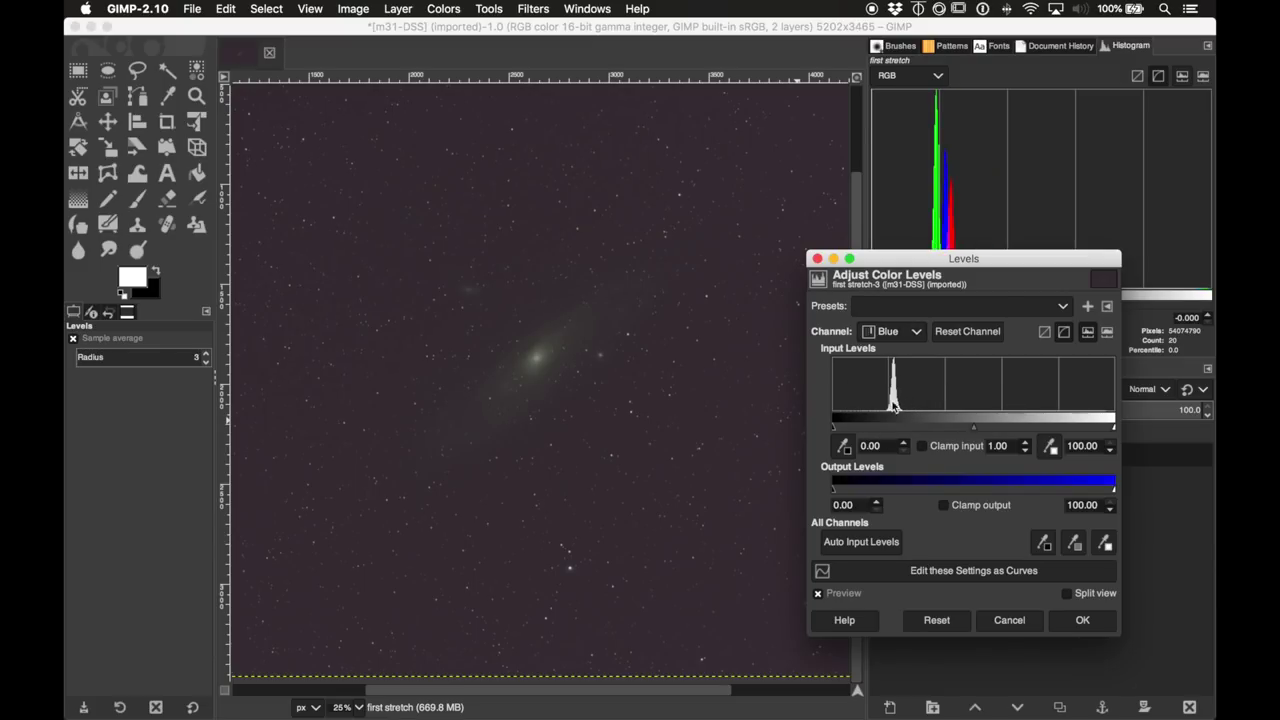
left_click_drag(835, 430, 866, 432)
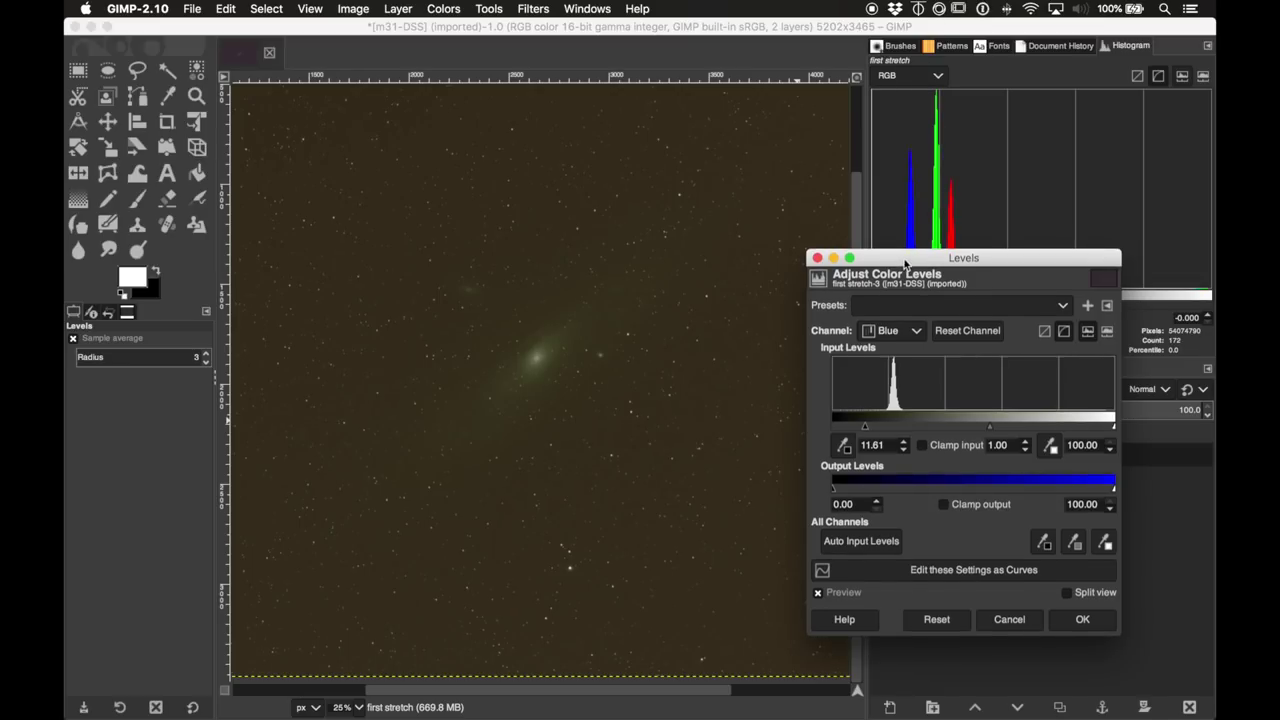
Step: Raise the Green channel's black point to 8.50
left_click_drag(899, 254, 1030, 365)
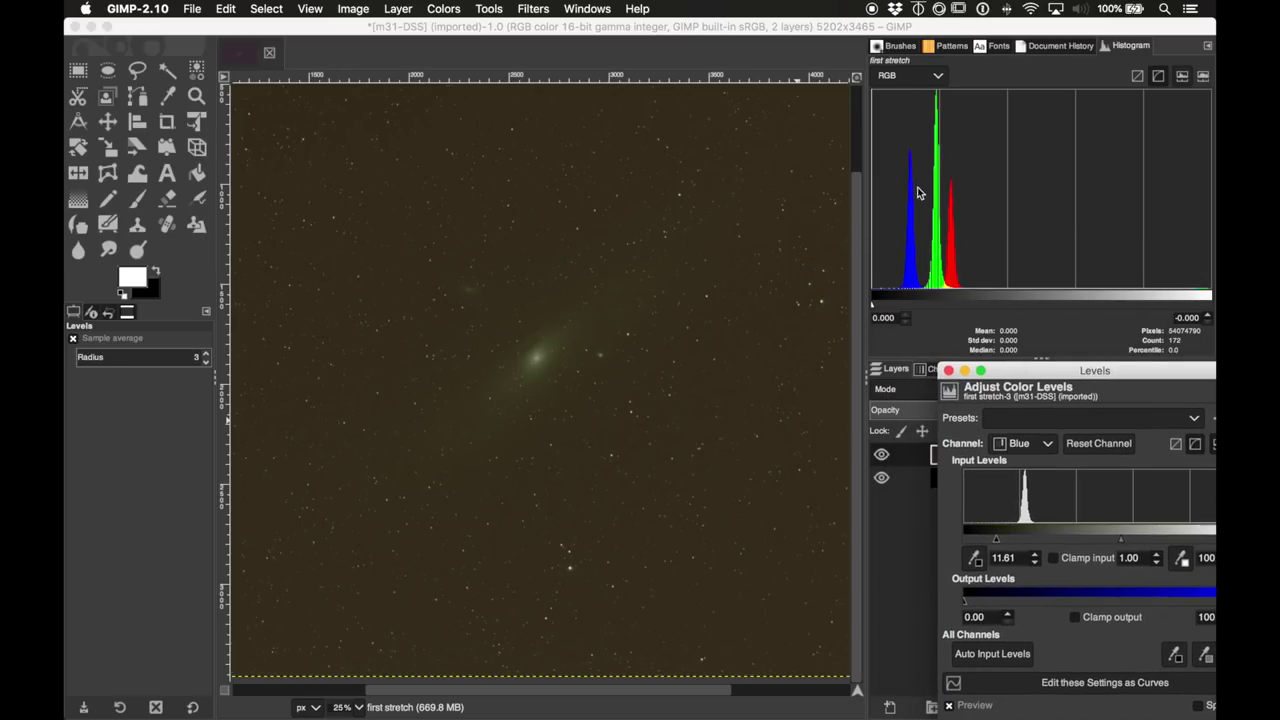
left_click_drag(1026, 372, 1006, 232)
left_click(1019, 306)
left_click(1020, 355)
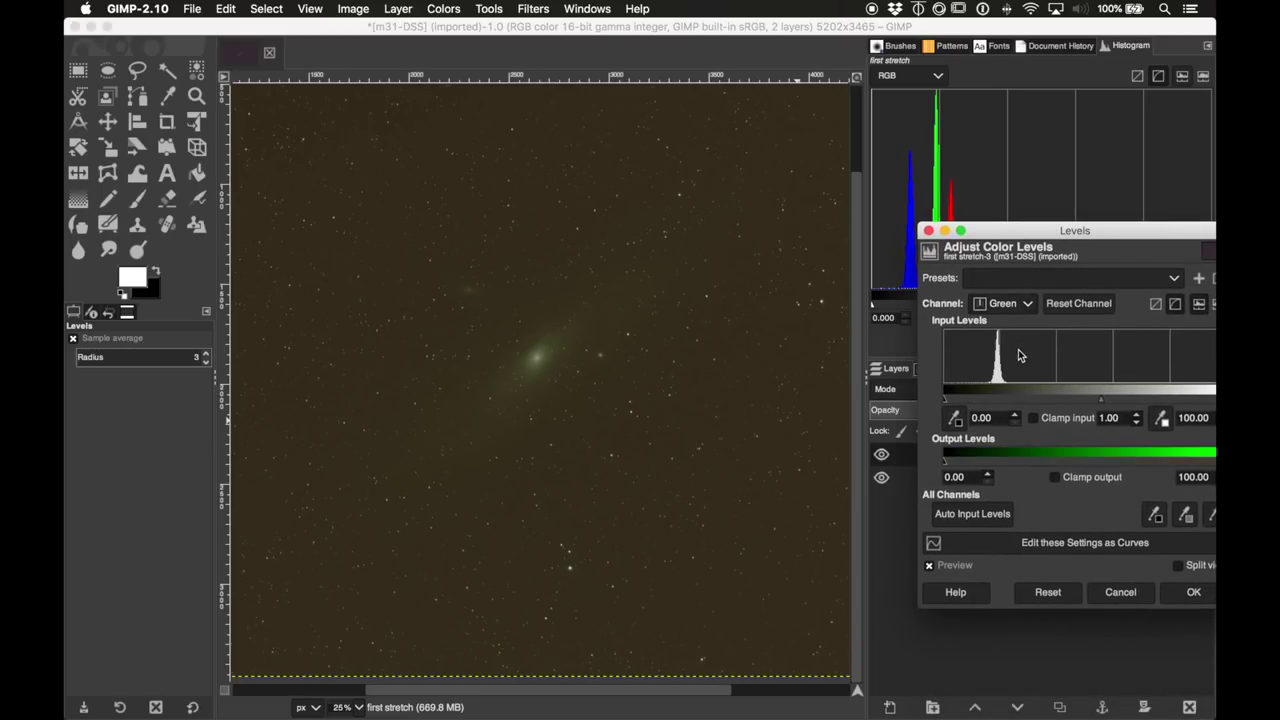
left_click_drag(945, 401, 953, 401)
left_click_drag(953, 401, 962, 401)
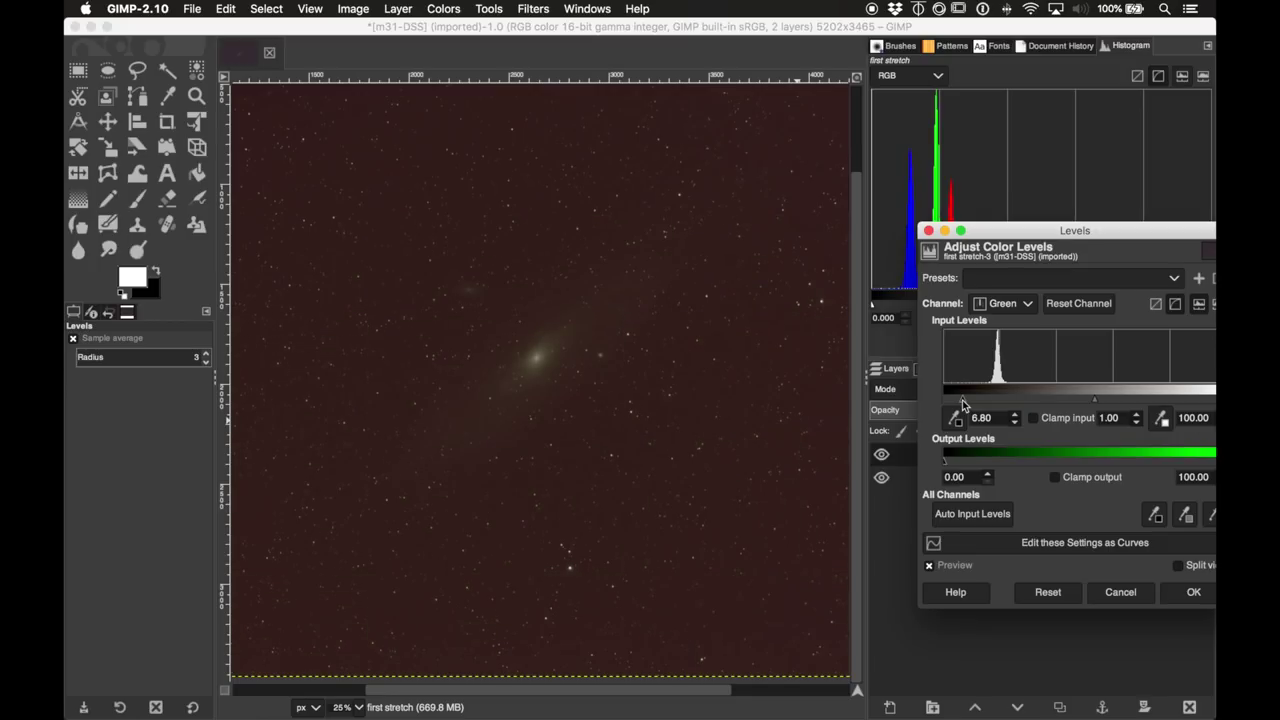
left_click_drag(1008, 234, 1030, 276)
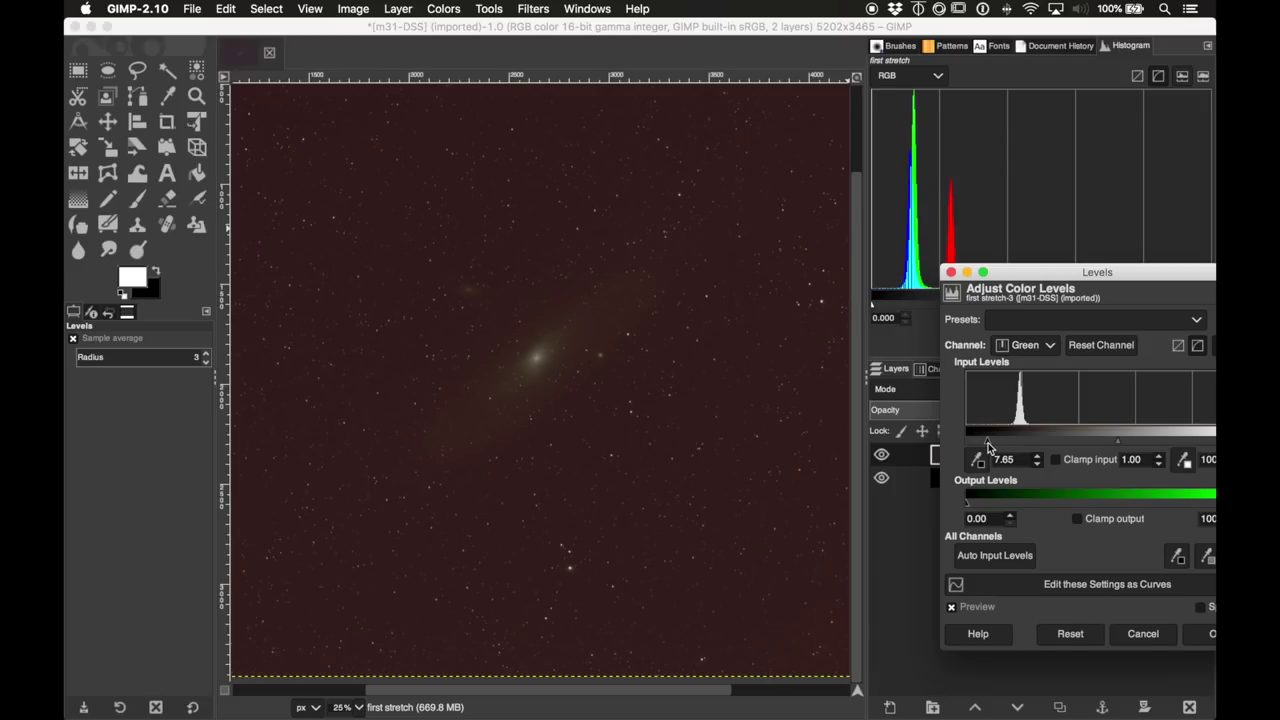
left_click_drag(988, 447, 990, 446)
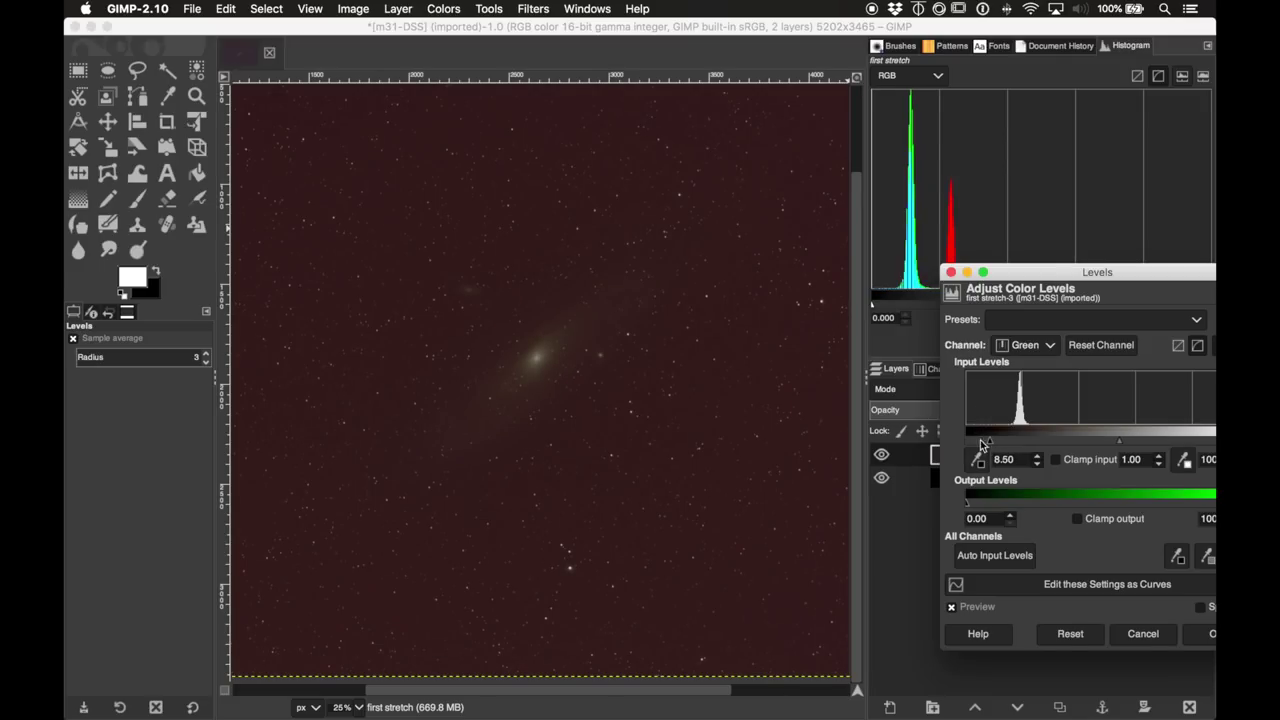
Step: Raise the Red channel's black point to about 13.3
left_click(1049, 345)
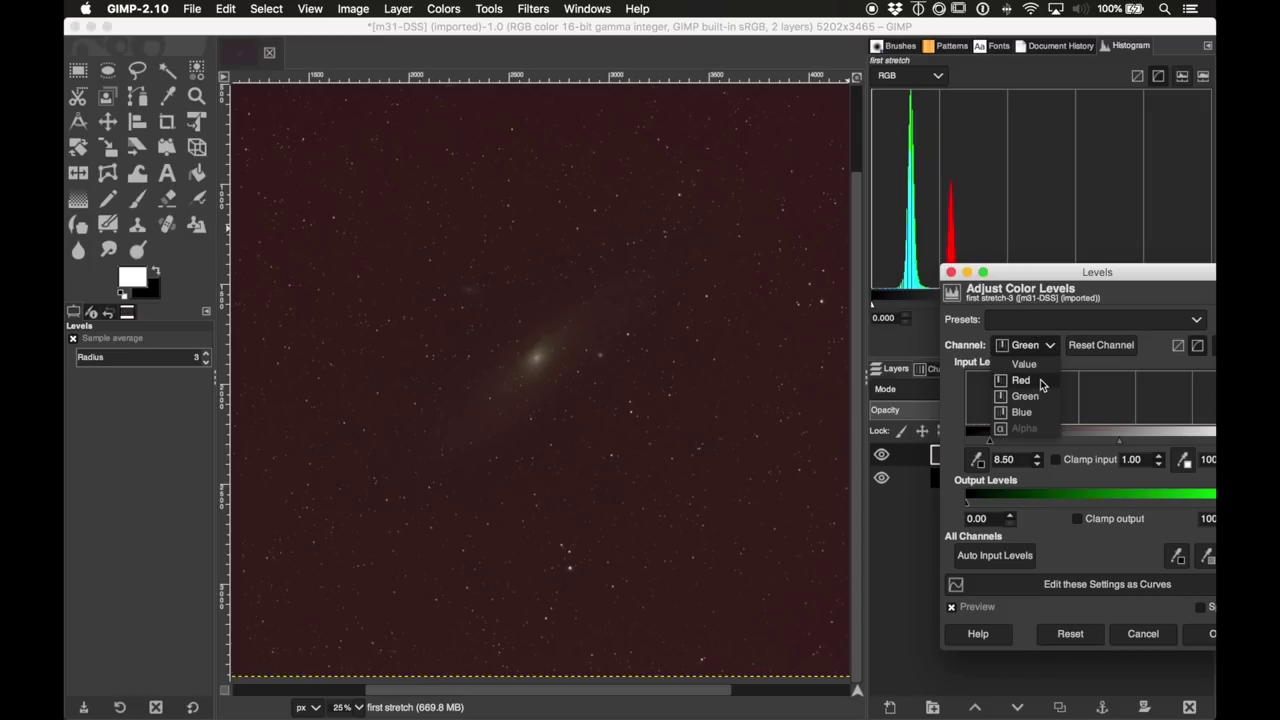
left_click(1040, 380)
left_click_drag(967, 446, 990, 446)
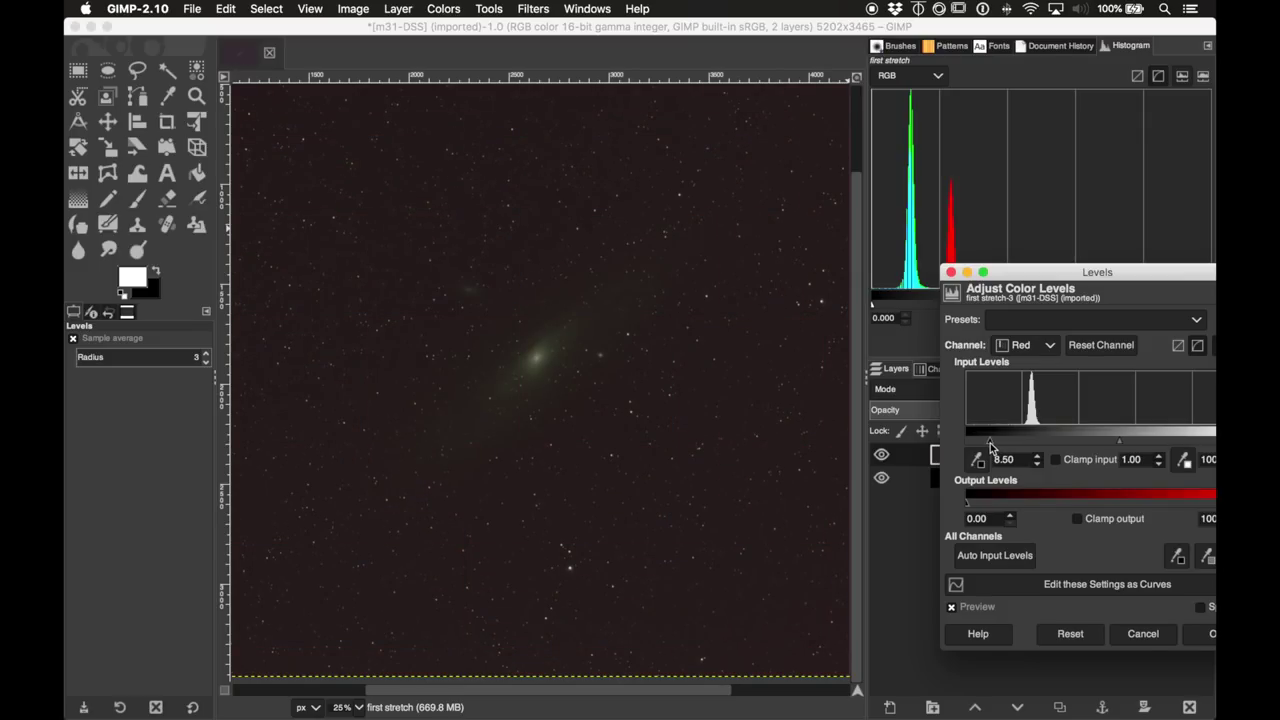
left_click_drag(990, 446, 993, 447)
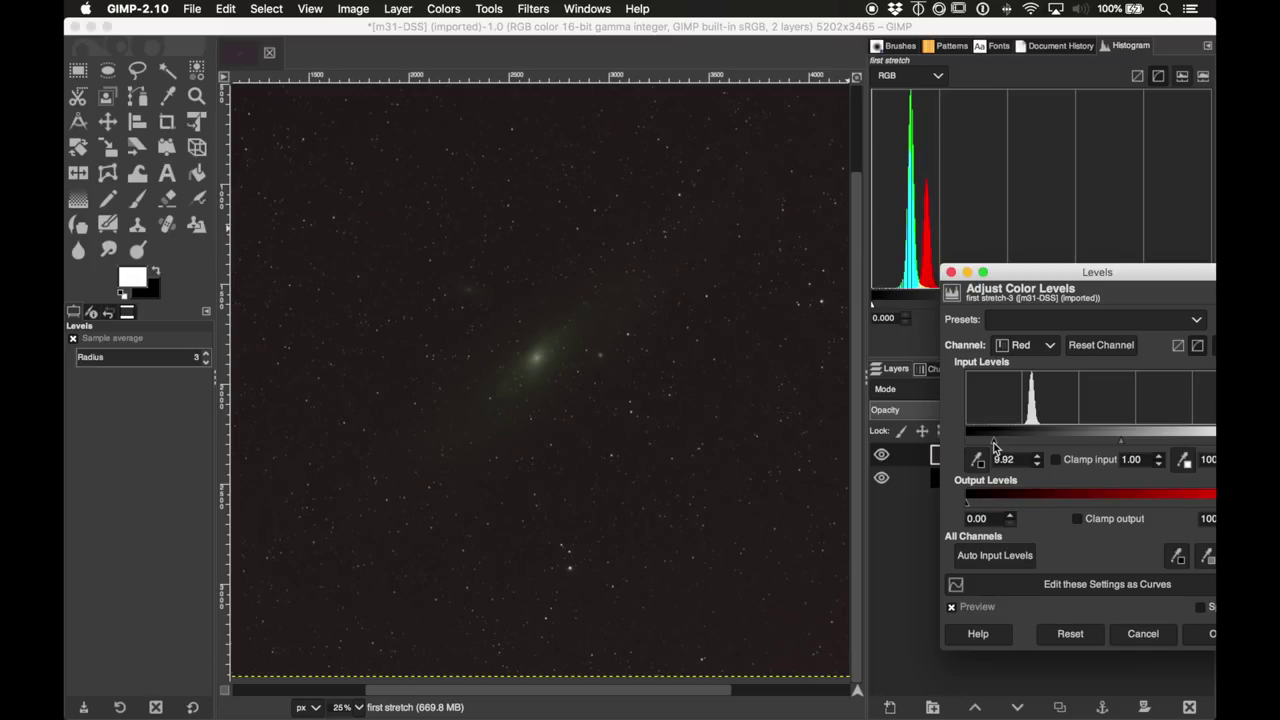
left_click_drag(994, 447, 1006, 440)
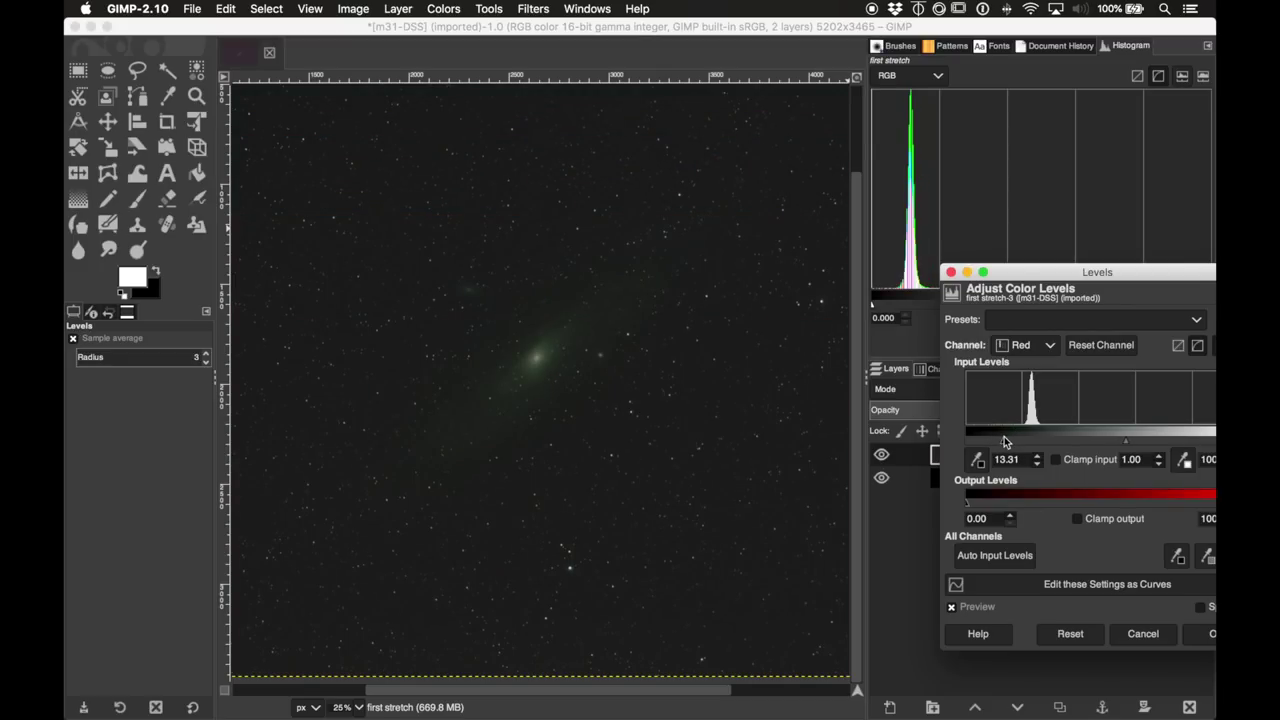
left_click_drag(1062, 276, 918, 233)
Step: Apply the per-channel levels, then stretch again with black point 7.65 and gamma 2.18
left_click(1072, 592)
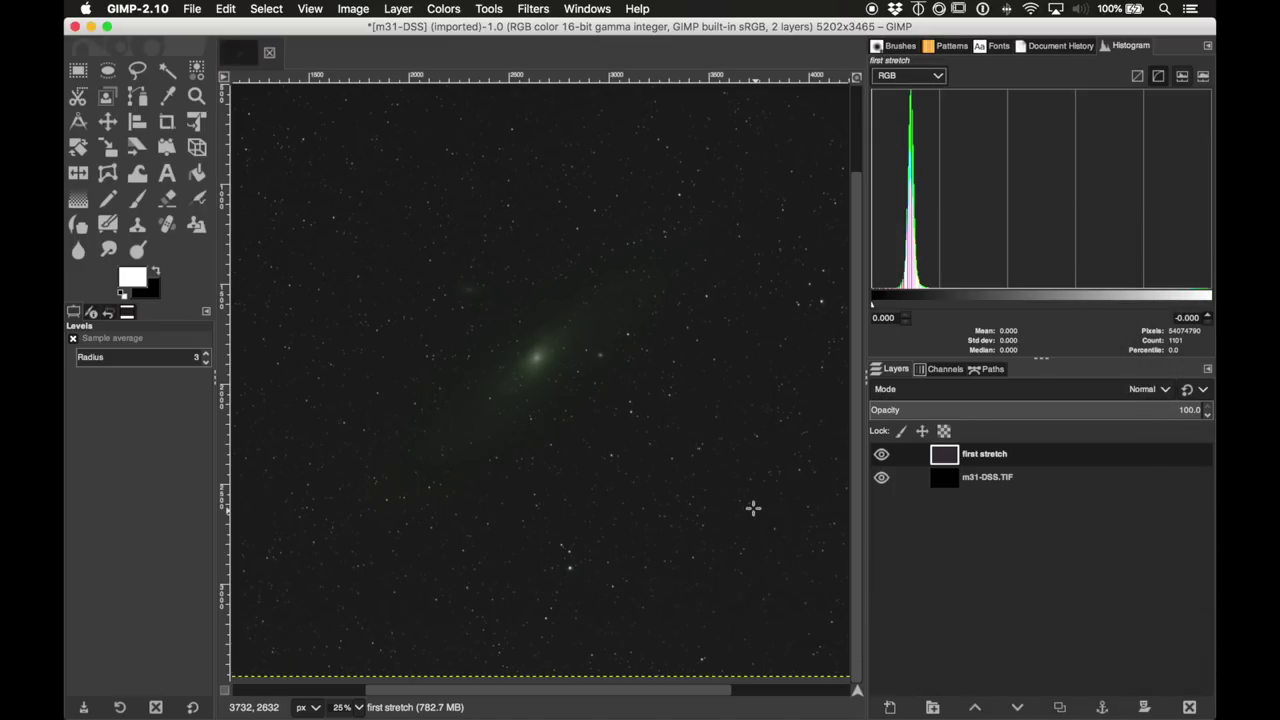
scroll(753, 508, "down", 2)
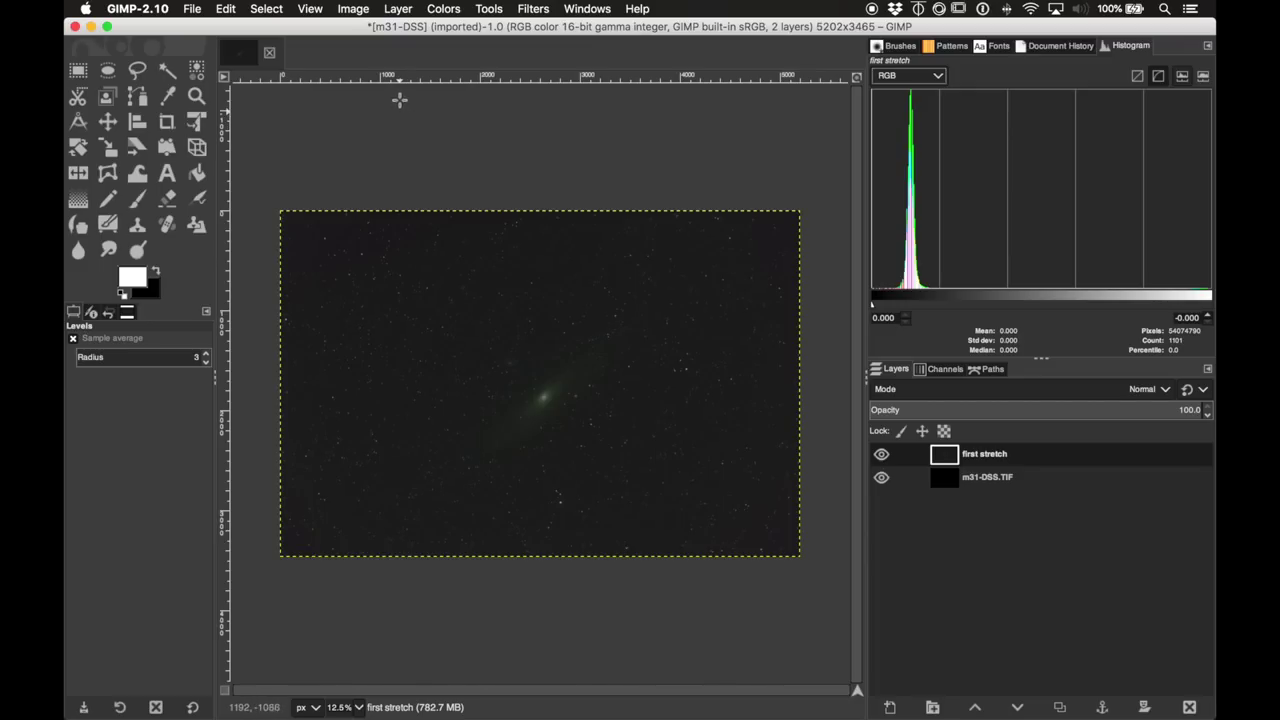
left_click(458, 6)
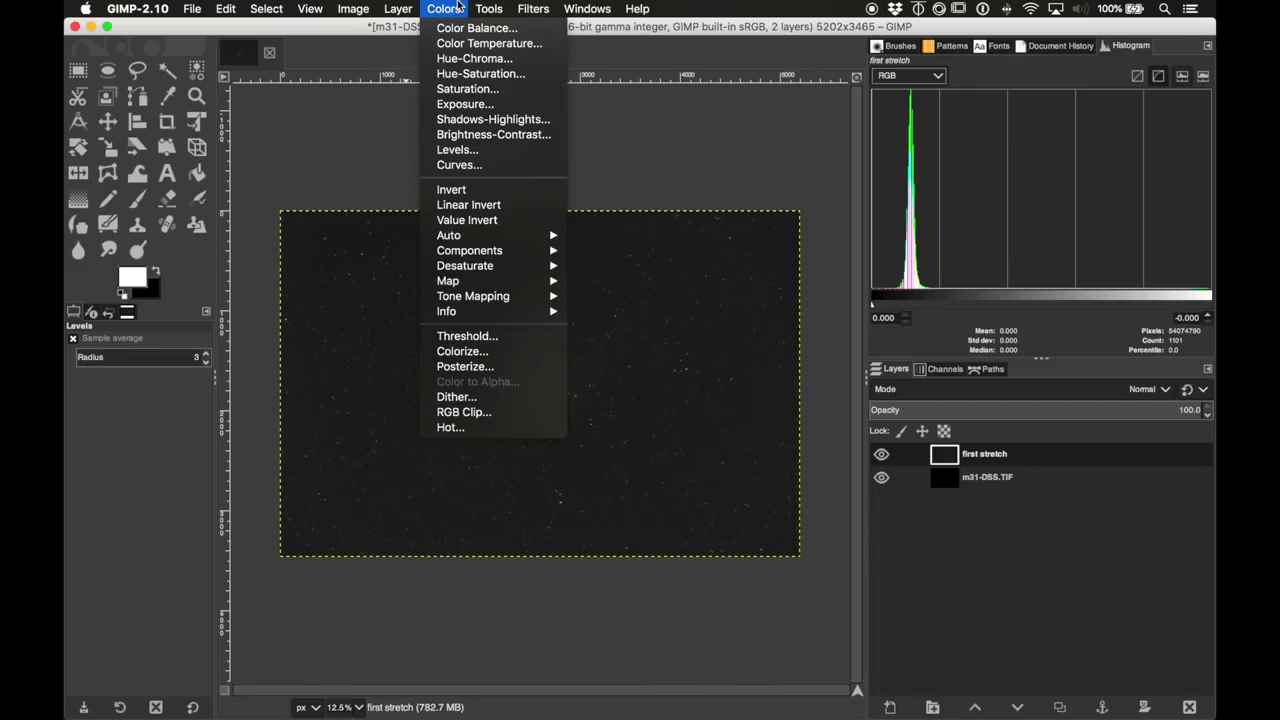
left_click(472, 152)
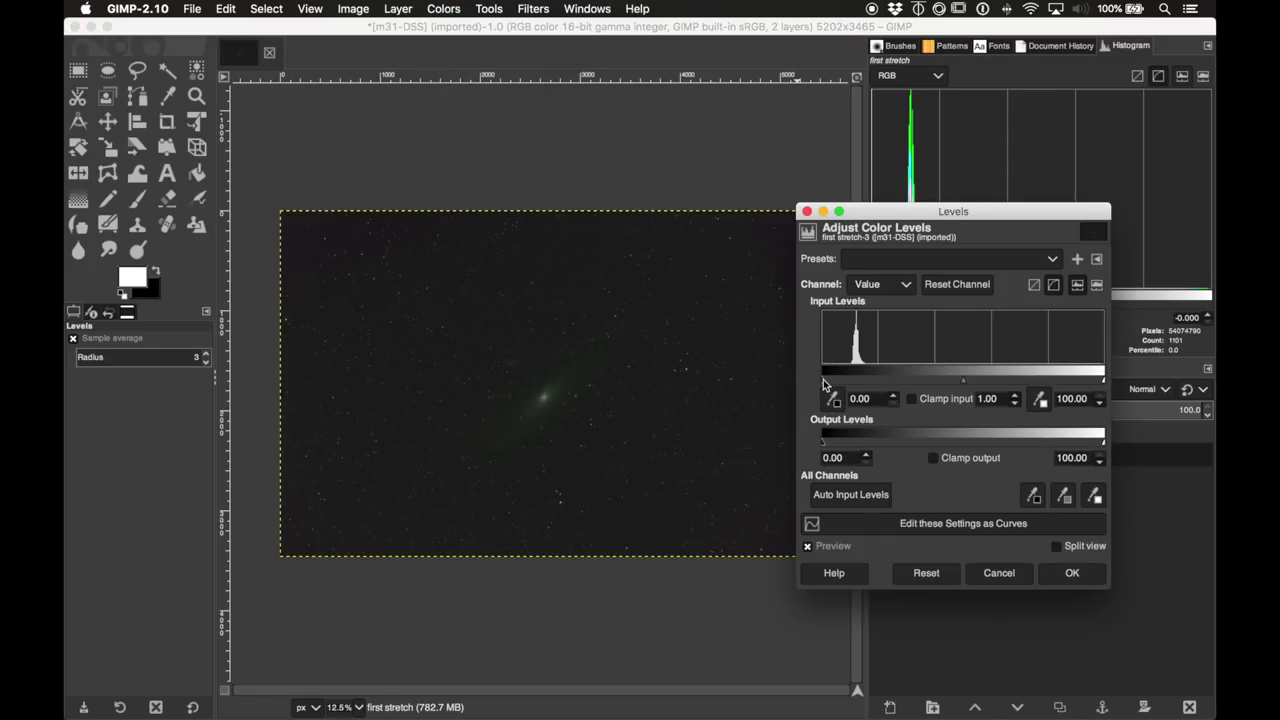
left_click_drag(823, 379, 833, 383)
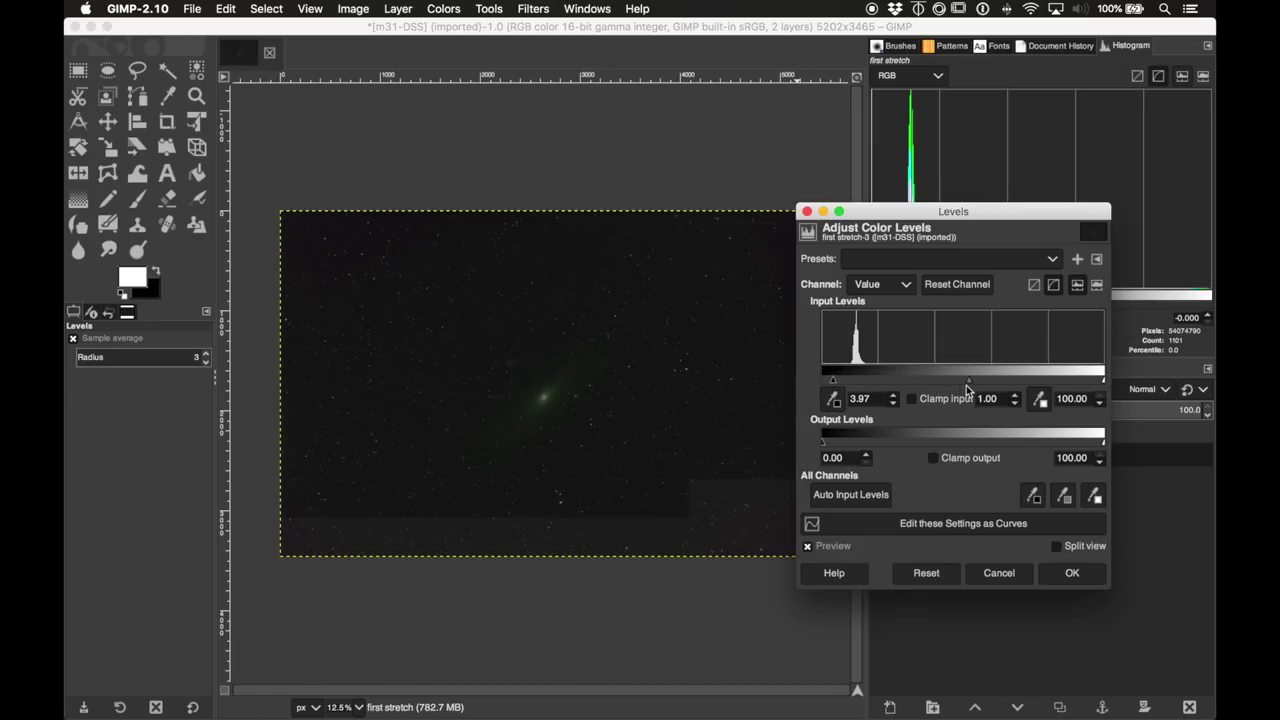
left_click_drag(967, 383, 929, 382)
left_click_drag(834, 381, 843, 383)
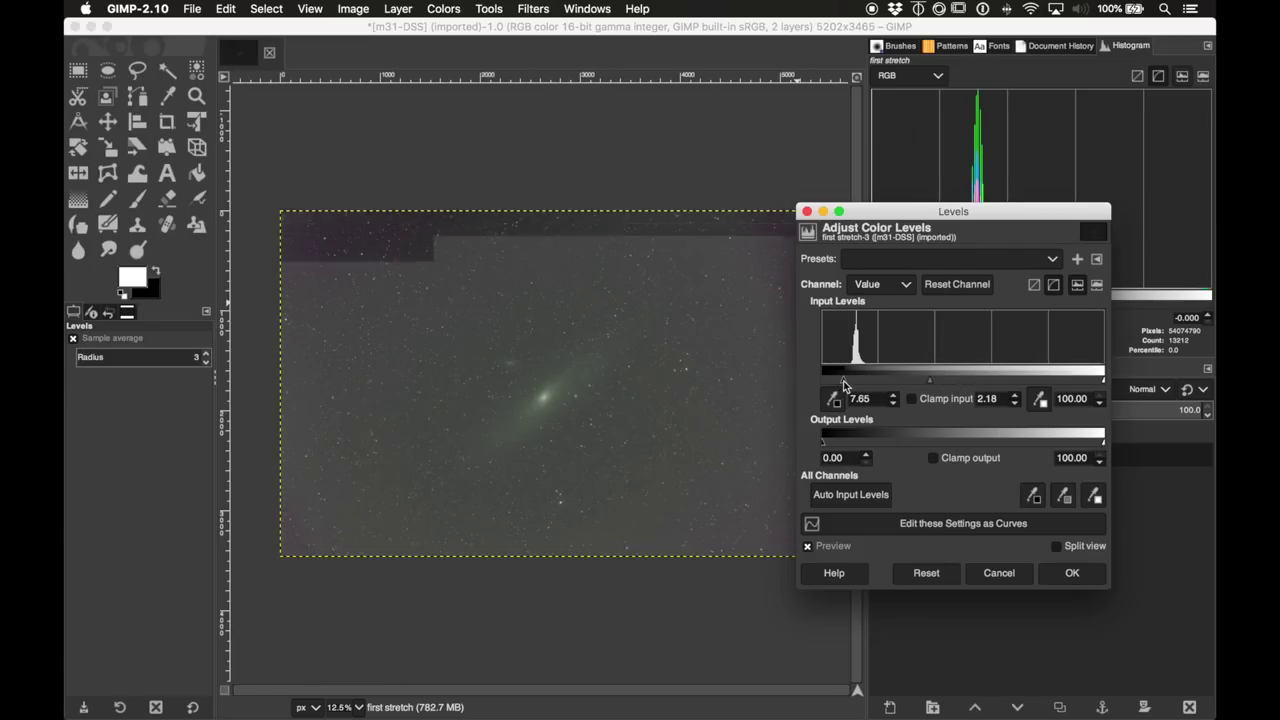
left_click(1080, 574)
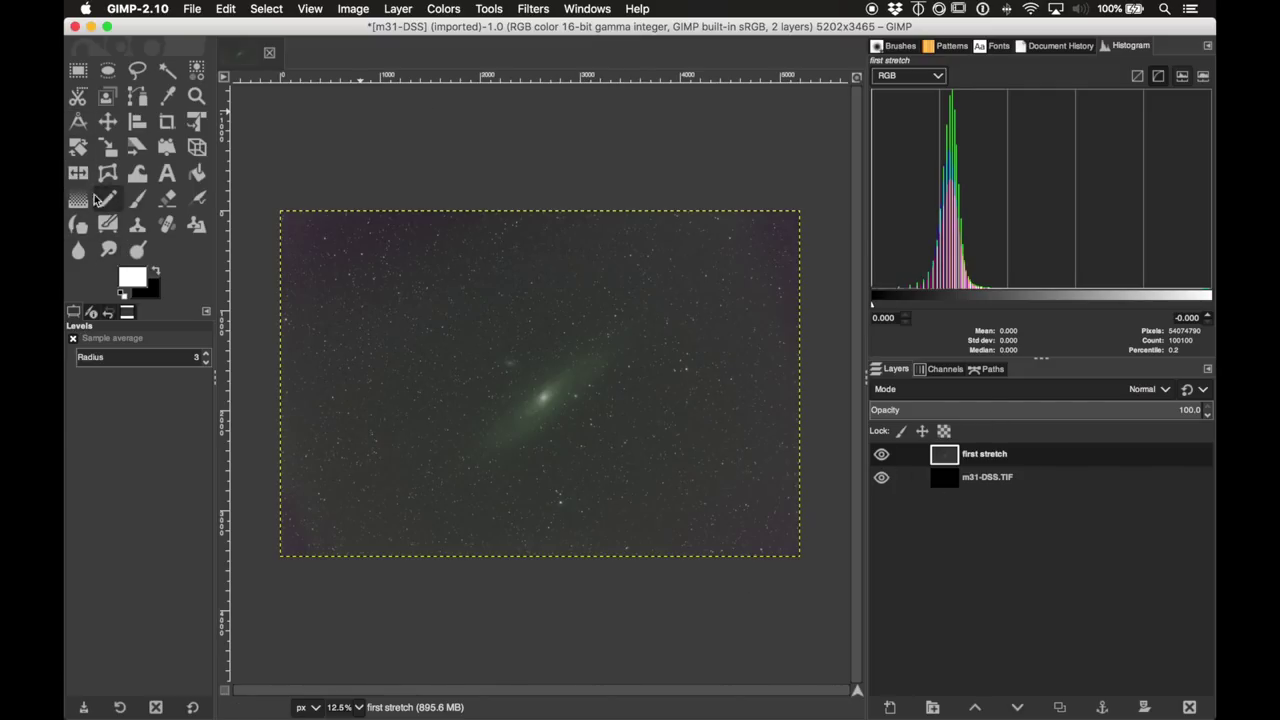
Step: Crop to a 2248×2112 area around M31 and its companion galaxies
left_click(167, 121)
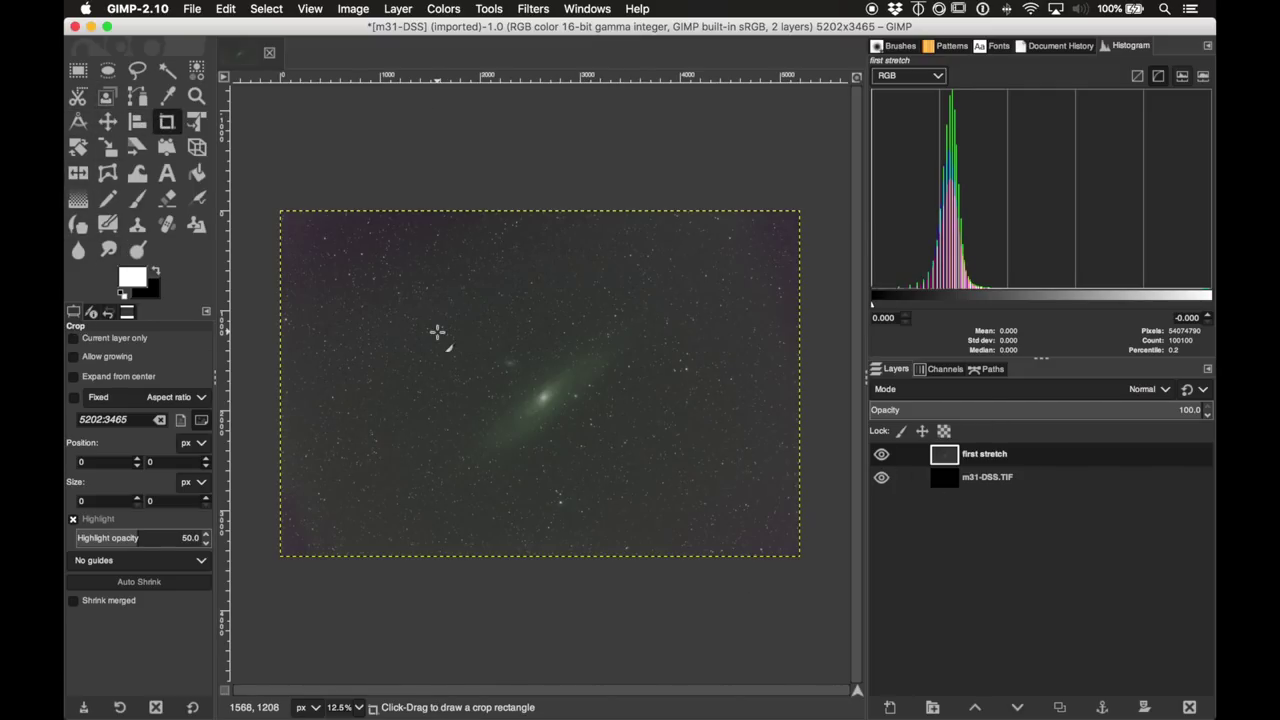
left_click_drag(432, 313, 654, 513)
left_click_drag(543, 316, 542, 304)
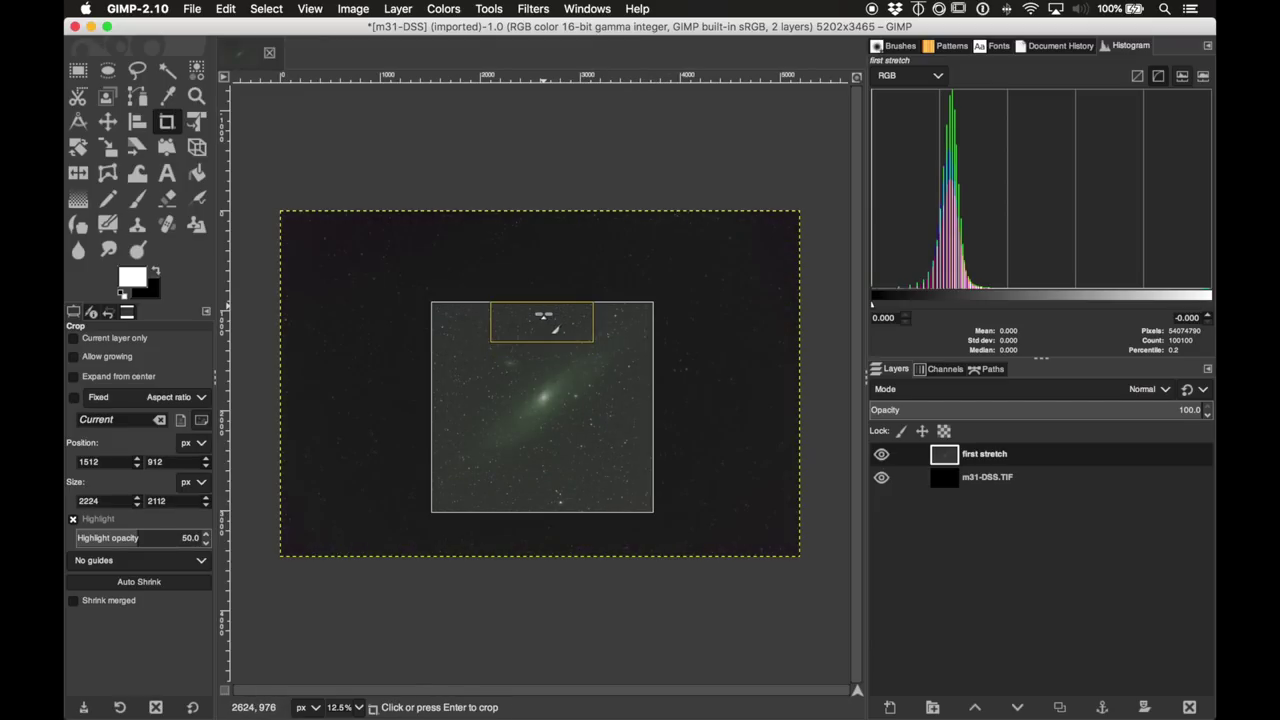
left_click_drag(448, 418, 445, 418)
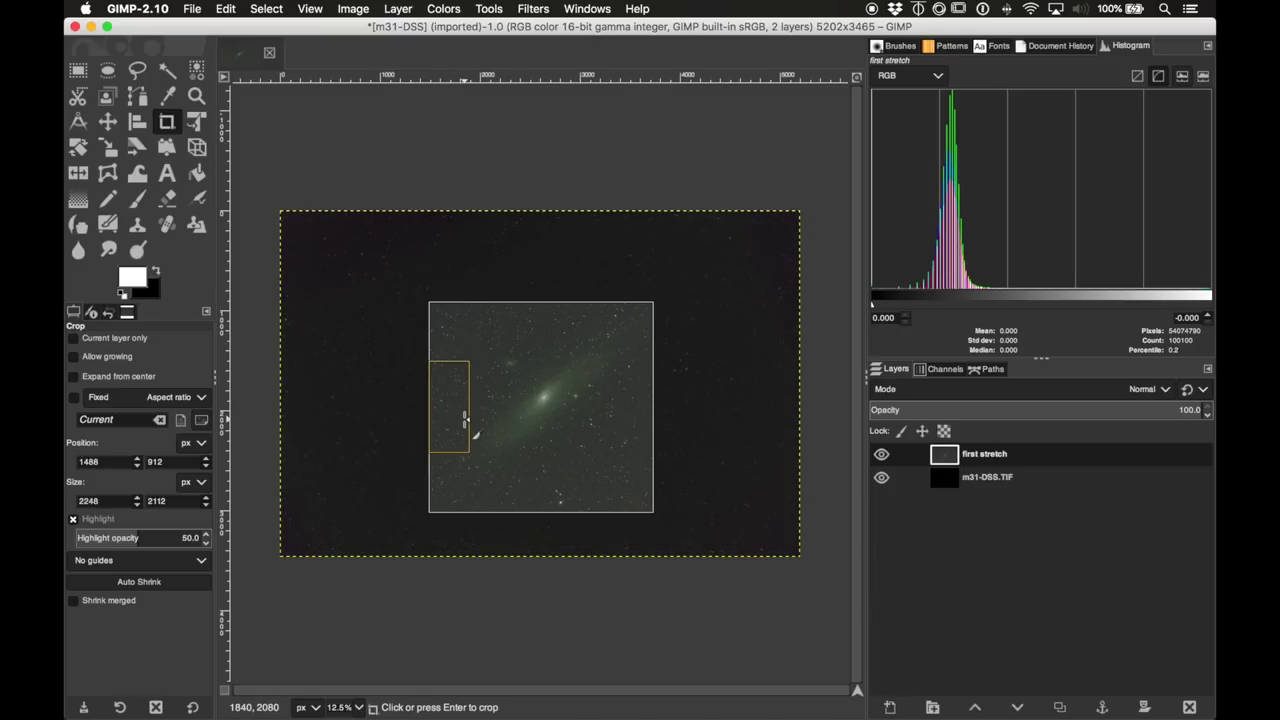
left_click(464, 419)
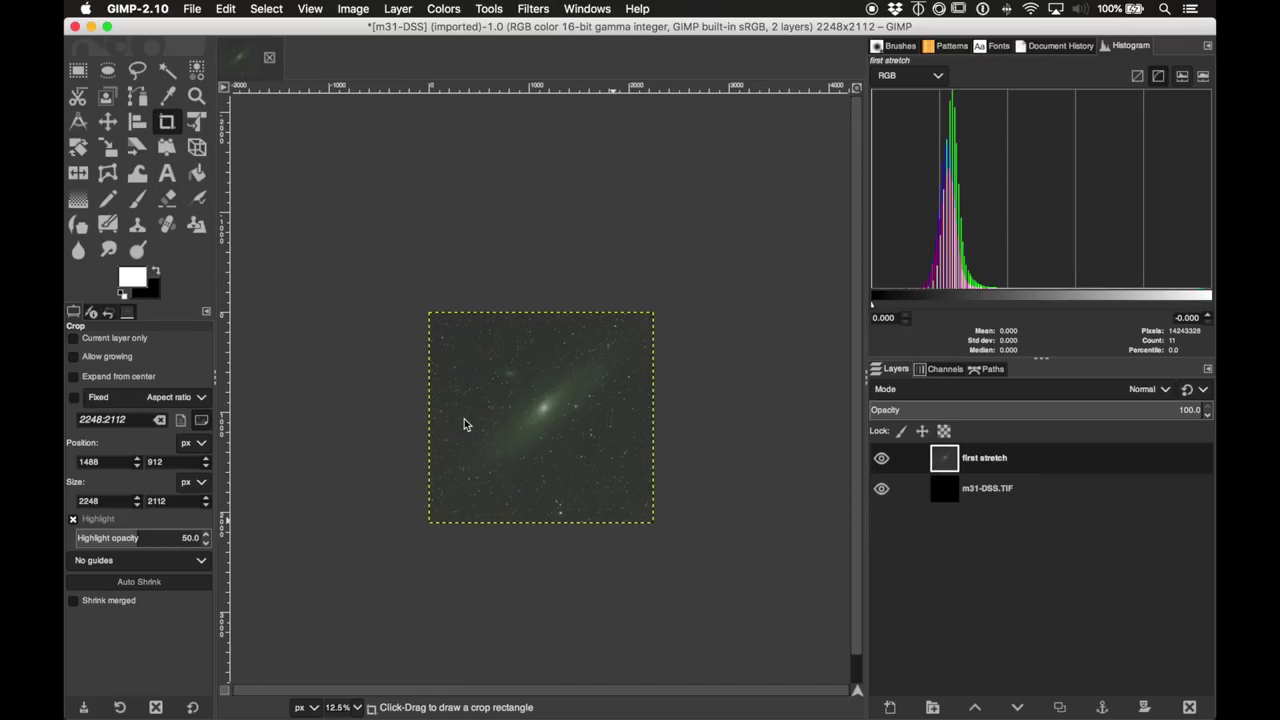
scroll(464, 419, "up", 3)
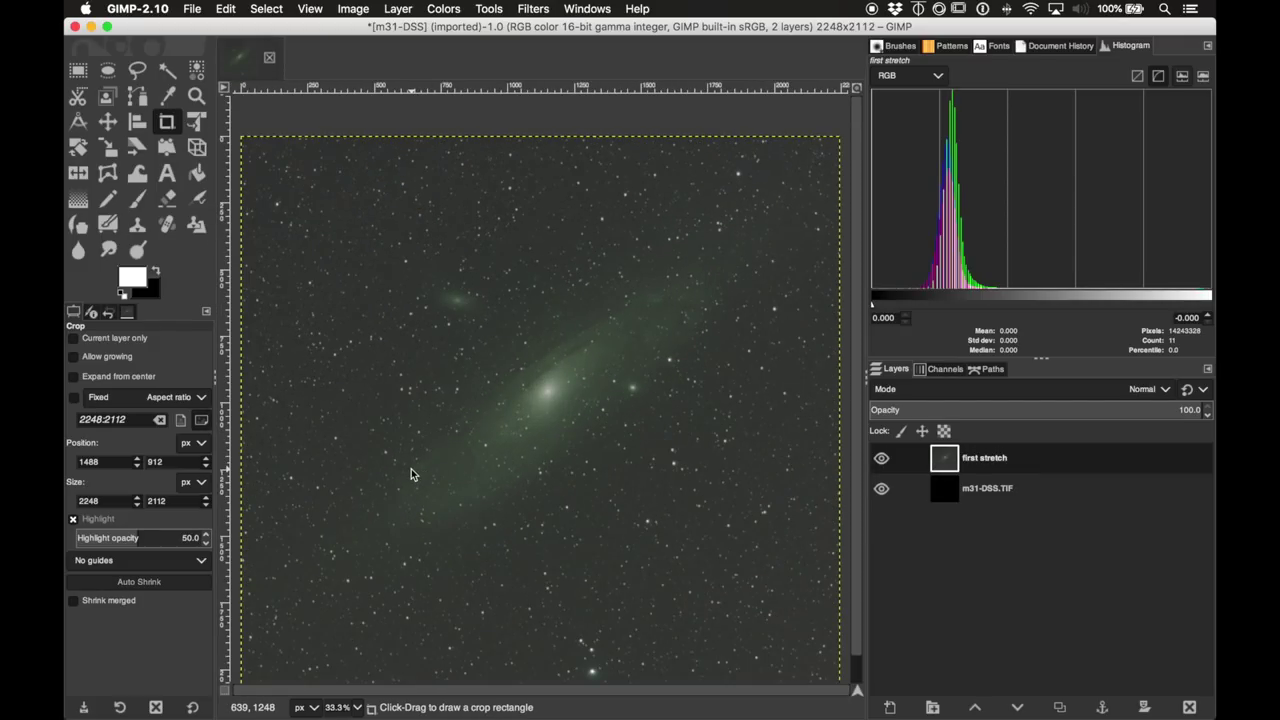
Step: Duplicate the first stretch layer and rename the copy 'saturation'
right_click(1041, 462)
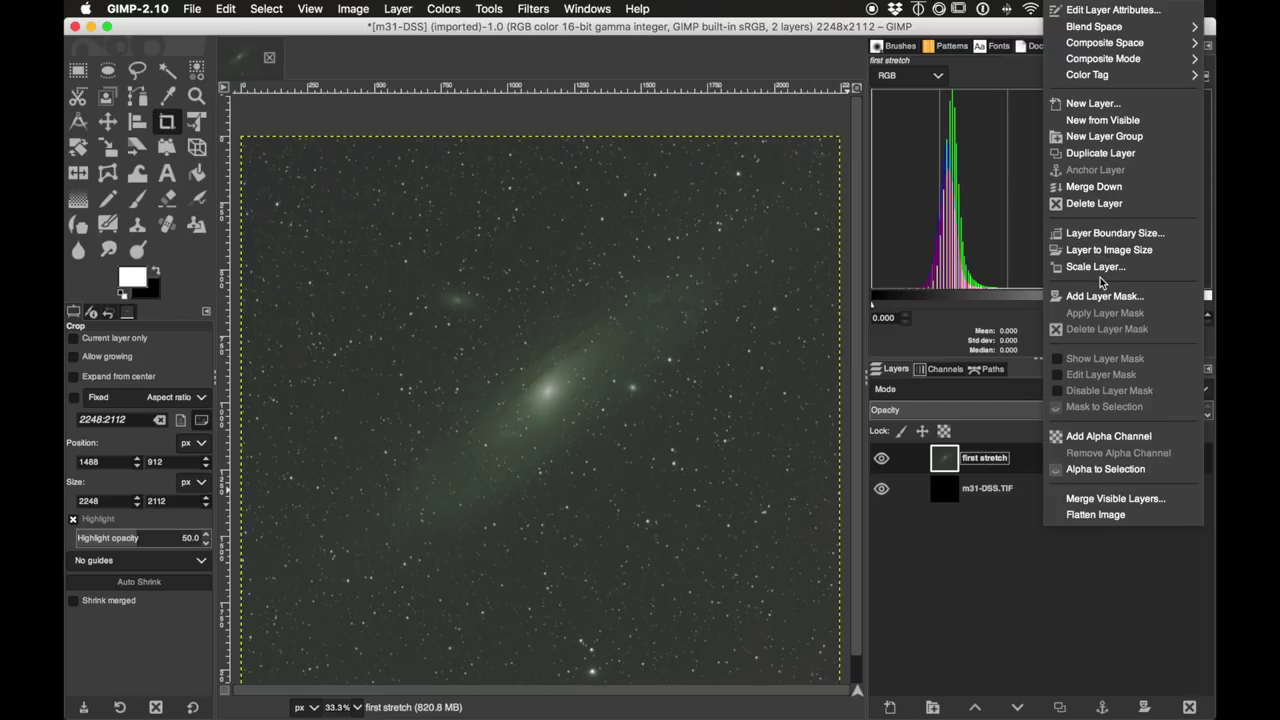
left_click(1108, 157)
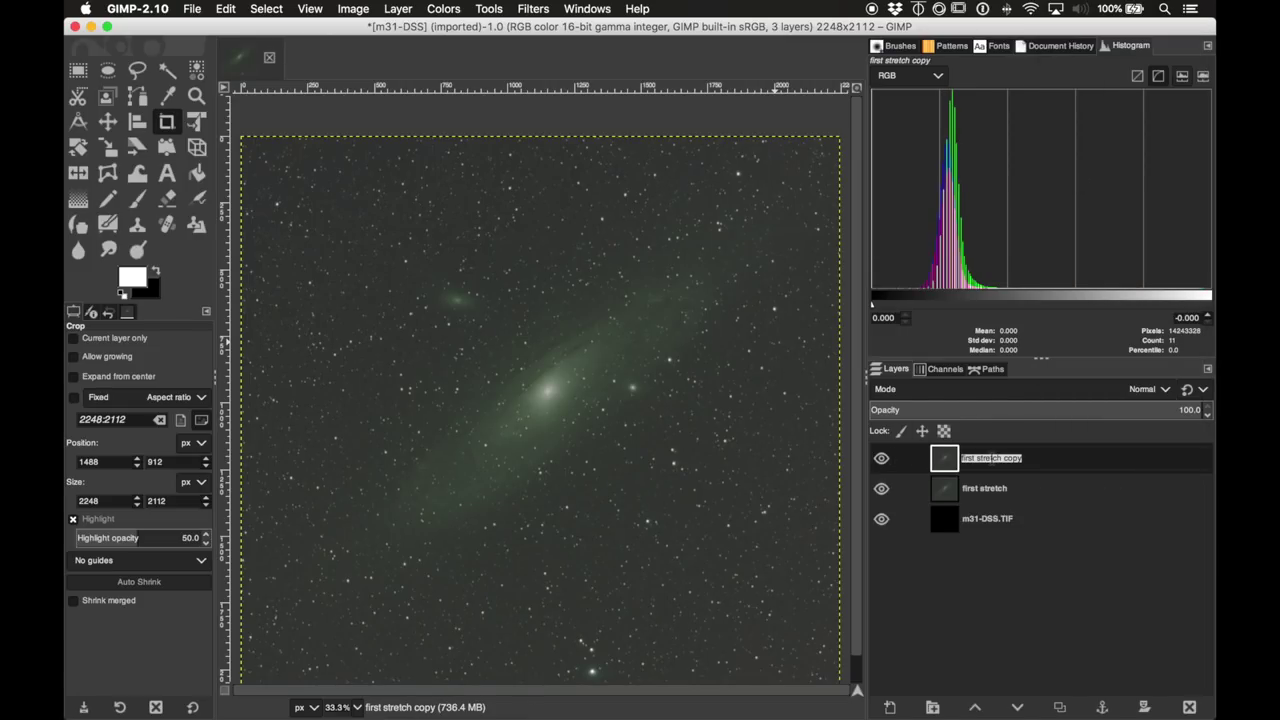
type("saturation")
key("Return")
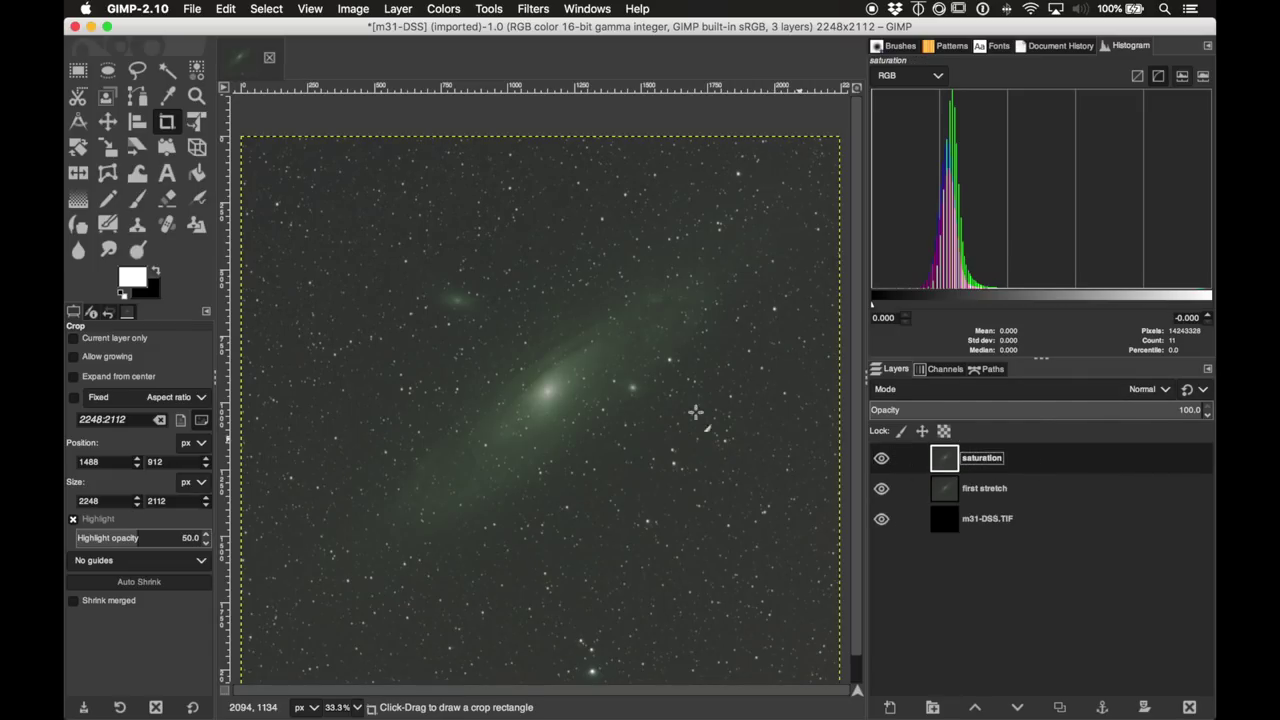
left_click(454, 9)
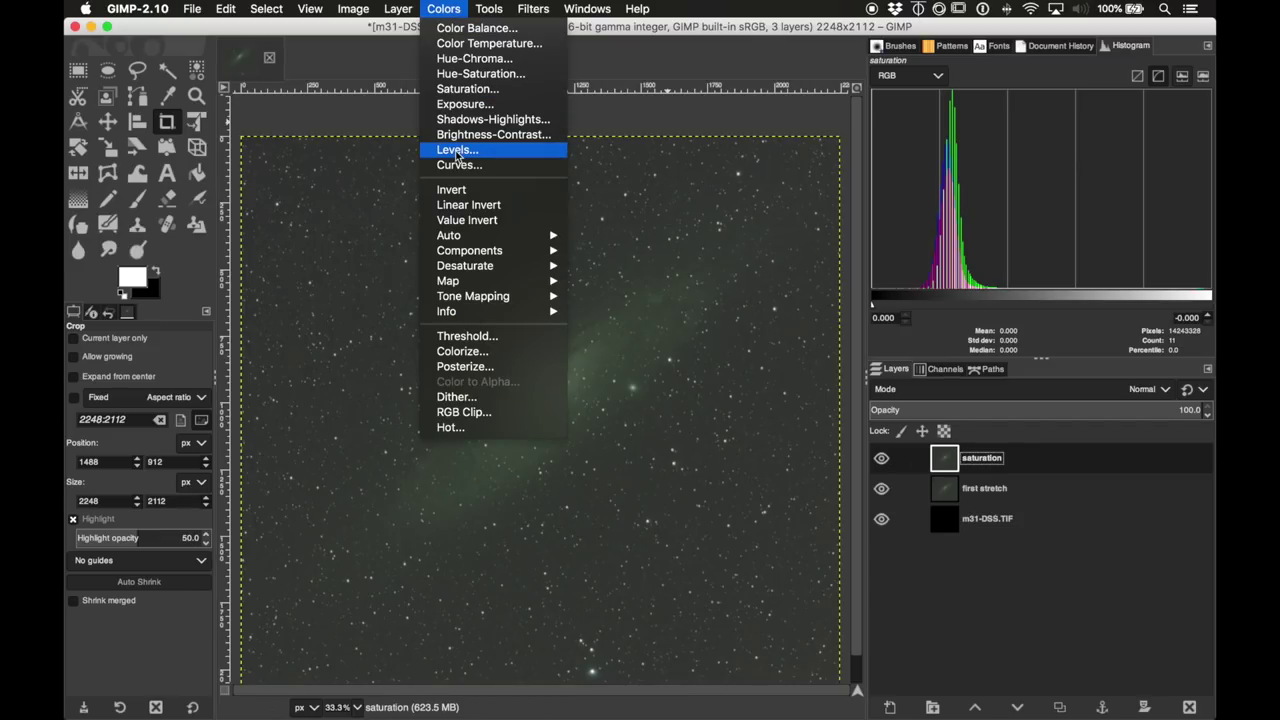
Step: Boost the saturation layer's colour saturation with the Saturation adjustment
left_click(467, 89)
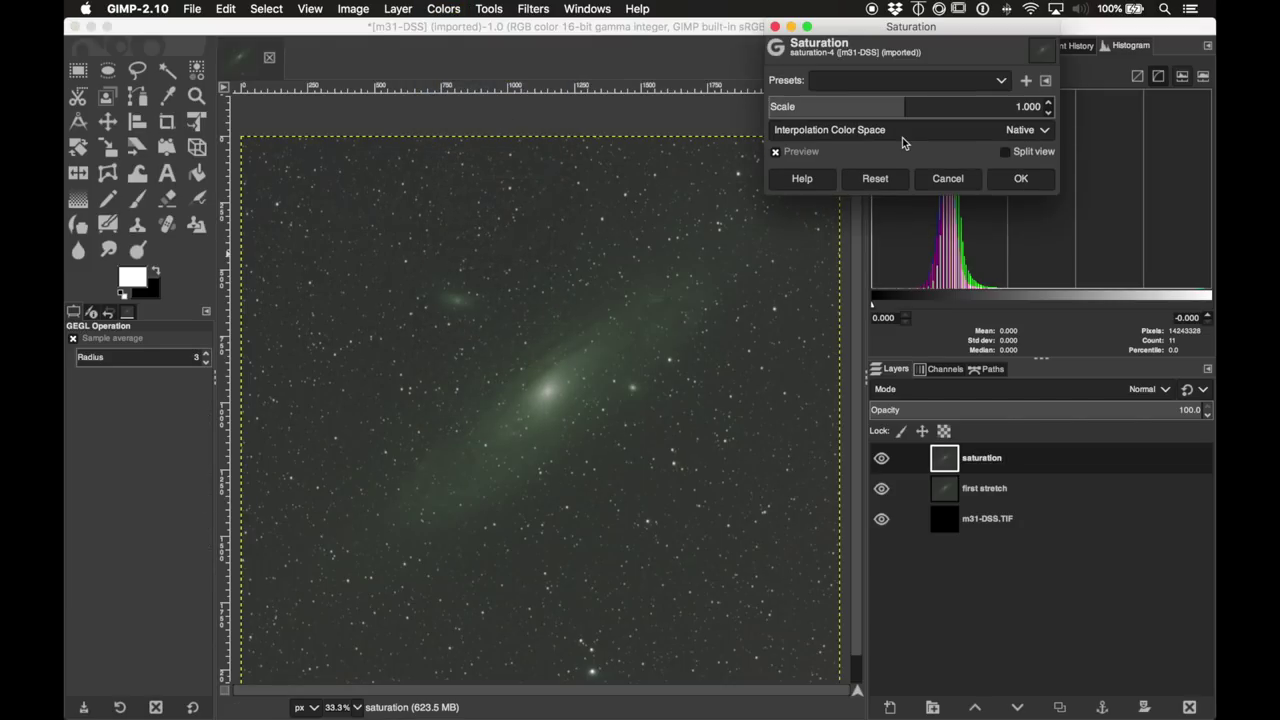
left_click_drag(902, 109, 971, 101)
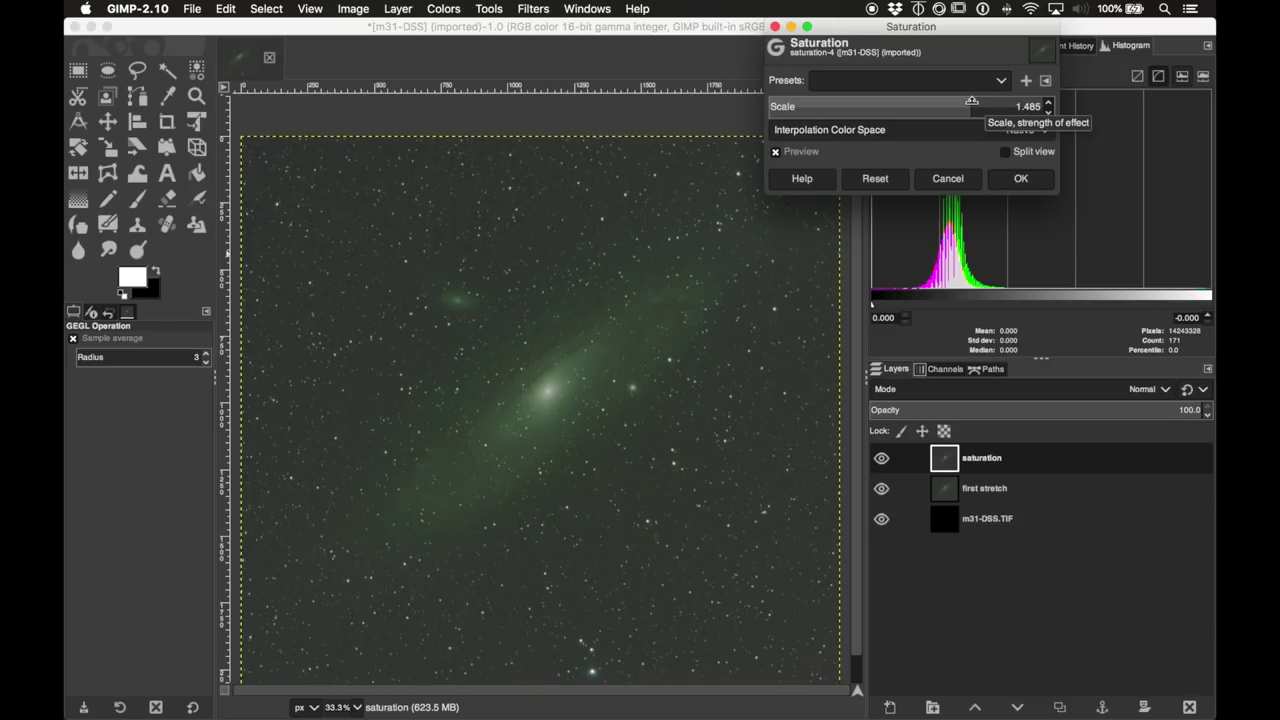
left_click(1021, 178)
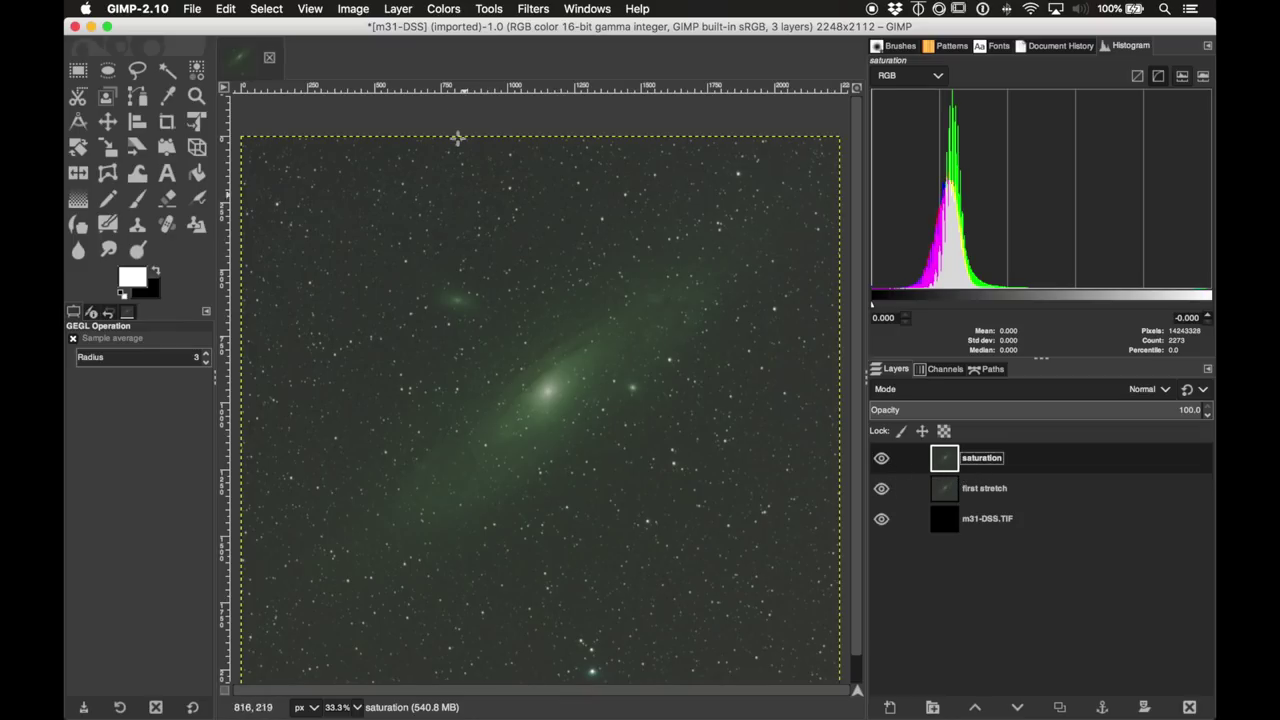
left_click(446, 9)
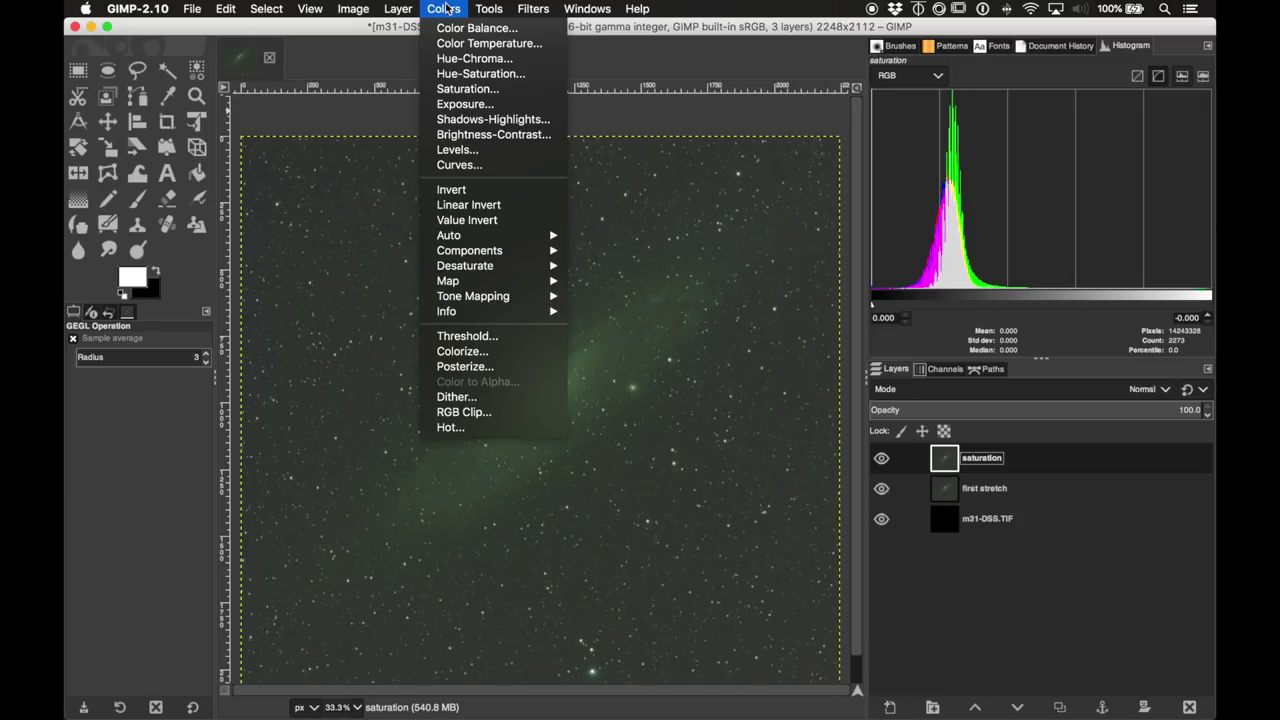
Step: In Curves, pull the Green channel's midtones down to cut the green cast
left_click(443, 166)
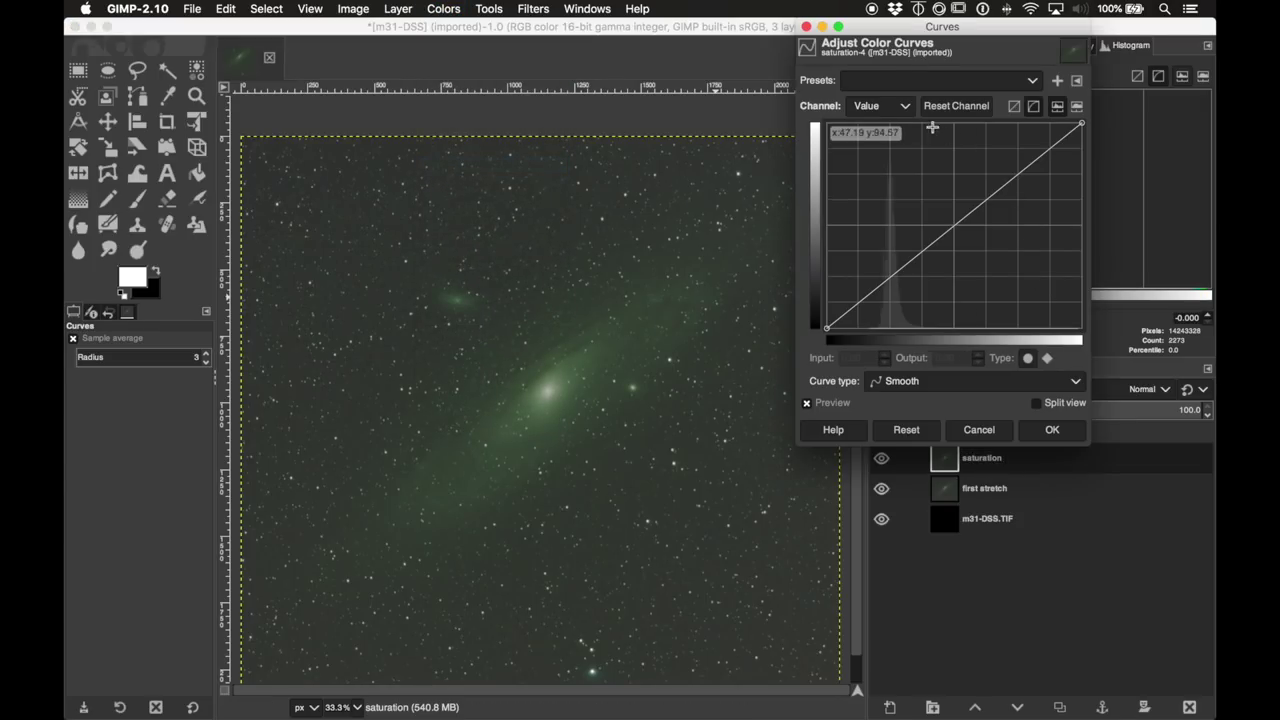
left_click(904, 109)
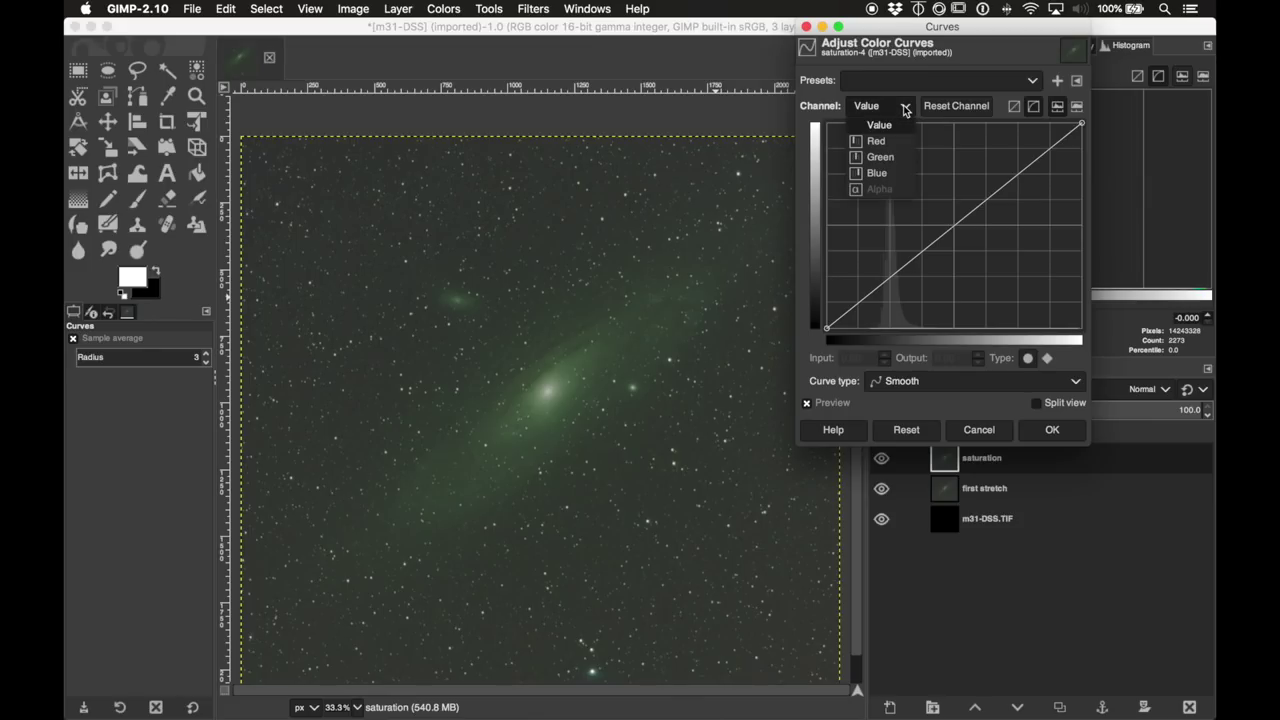
left_click(893, 158)
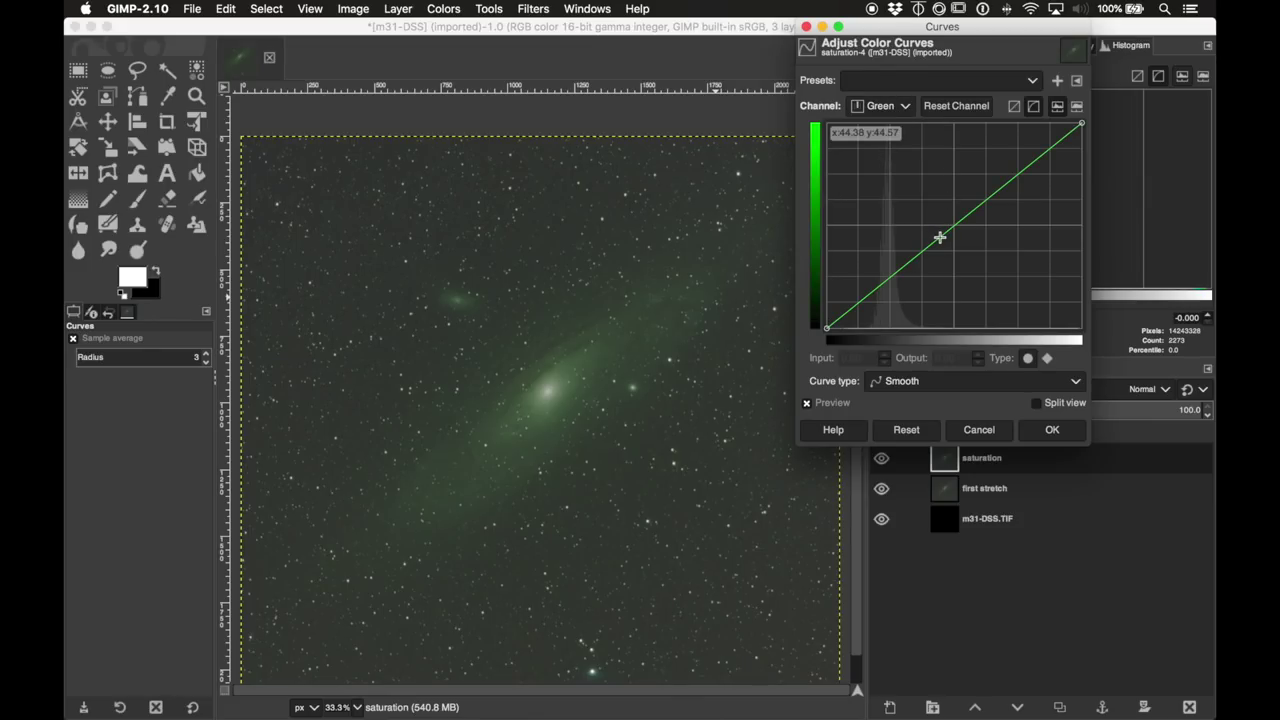
left_click_drag(940, 237, 941, 249)
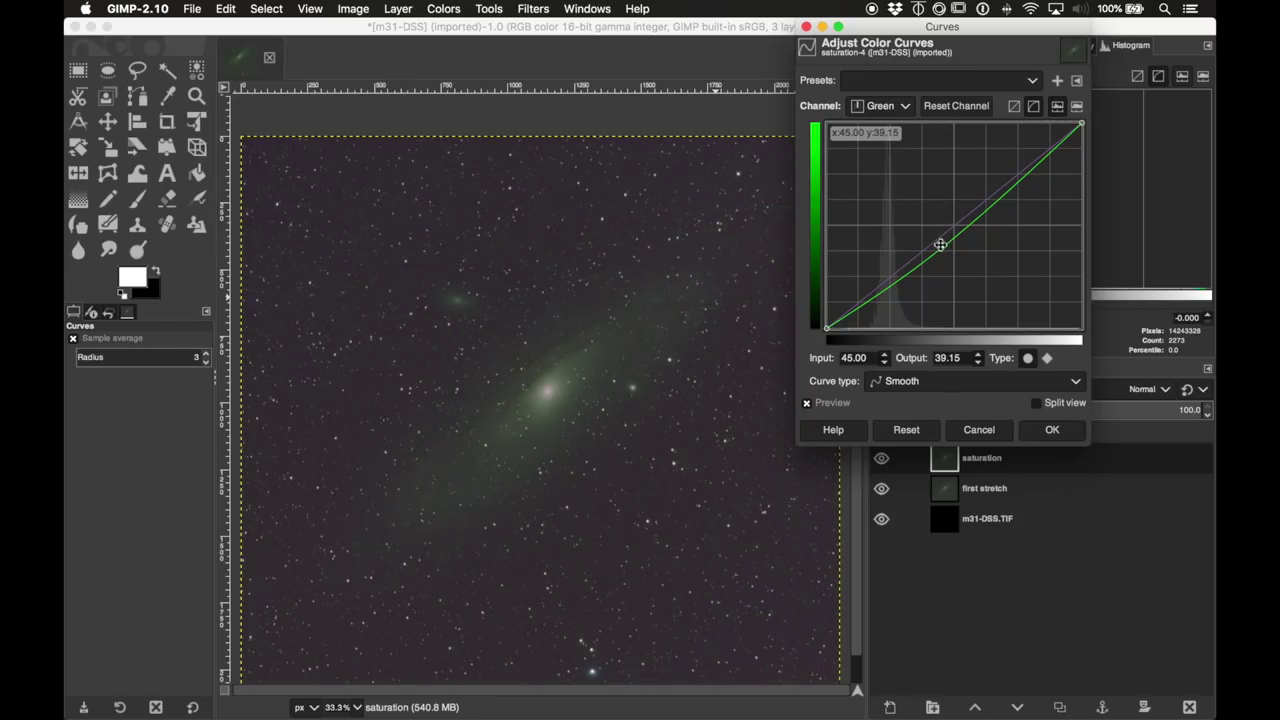
left_click_drag(940, 243, 941, 249)
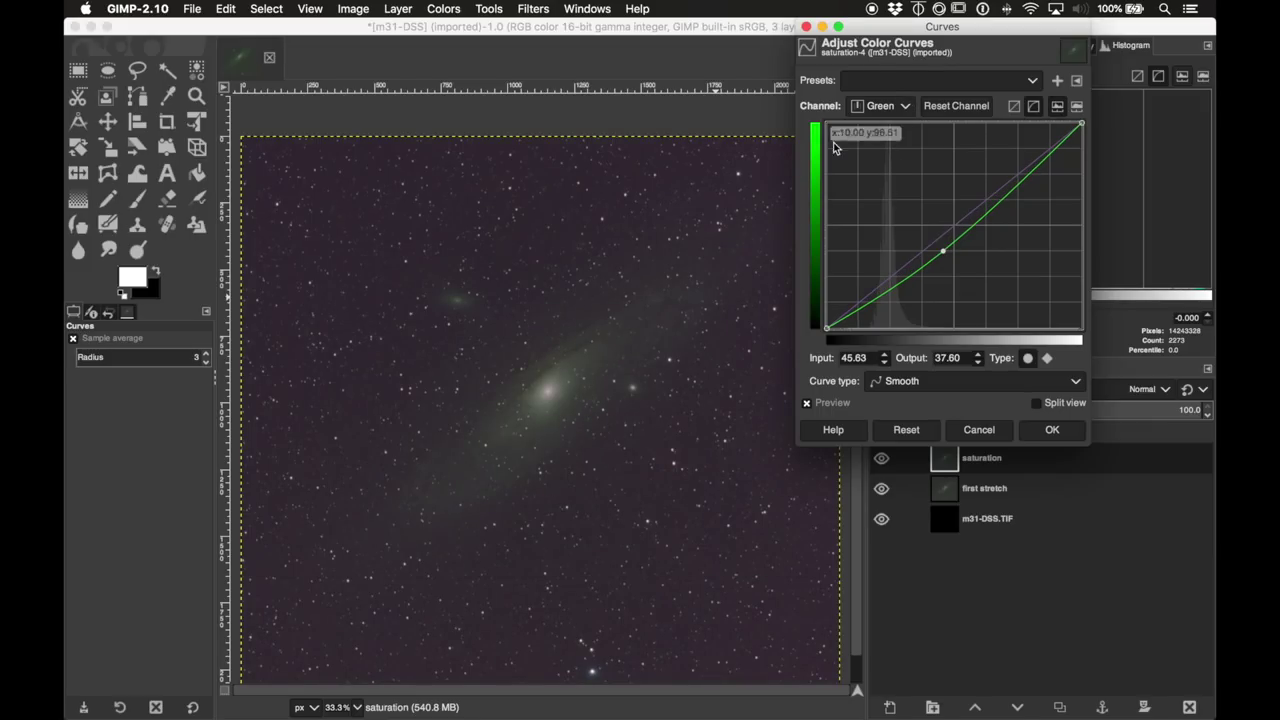
Step: Lift the Blue channel's midtones, lower its shadows, and apply the curves
left_click(905, 106)
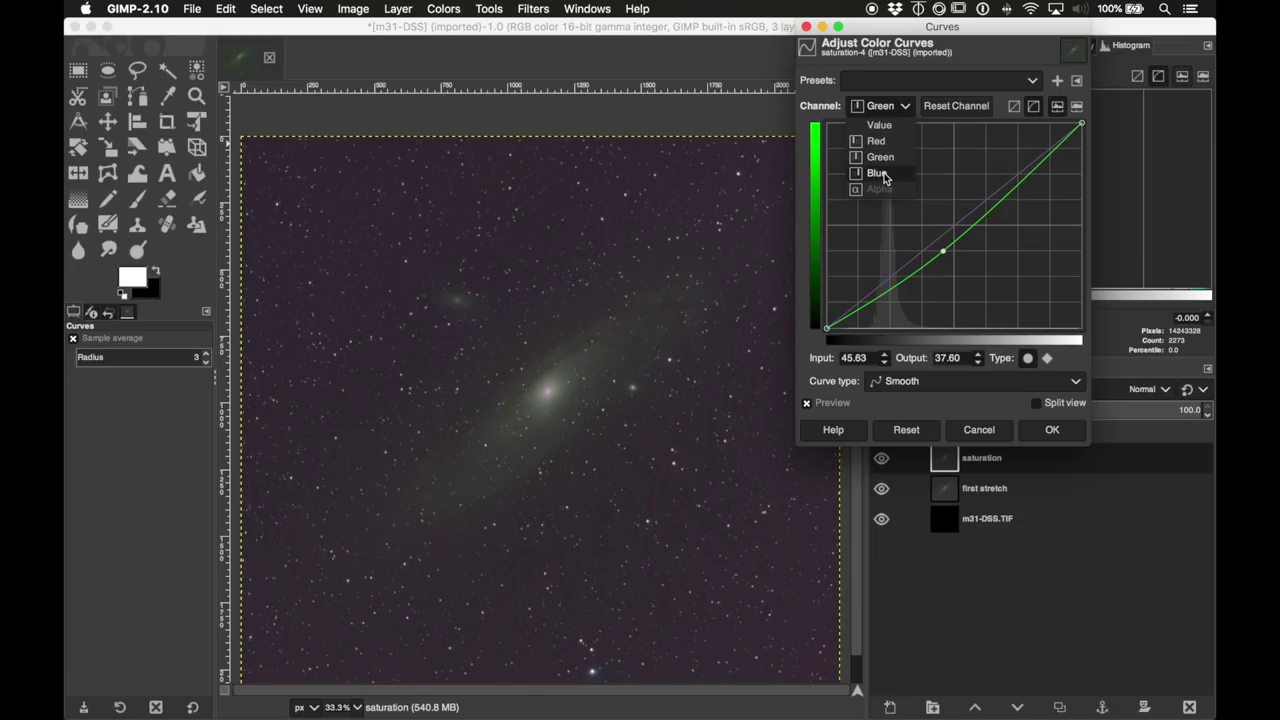
left_click(879, 175)
left_click_drag(926, 247, 924, 238)
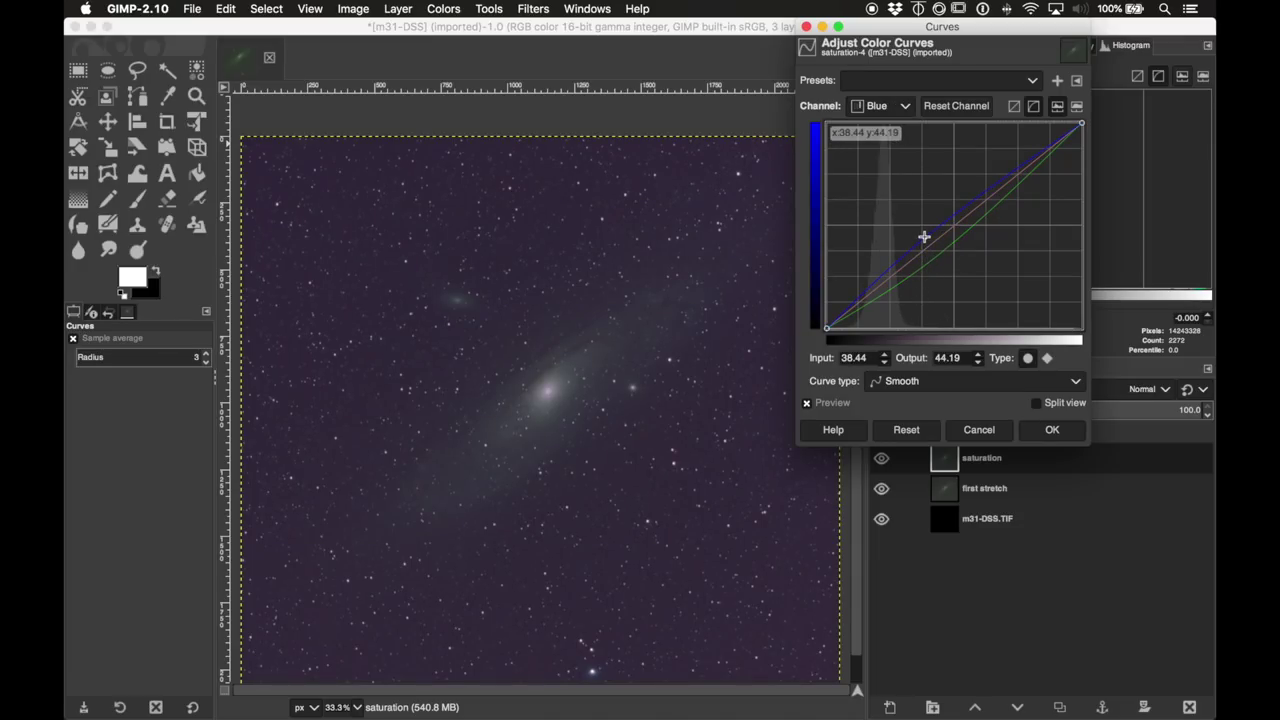
left_click_drag(865, 290, 857, 307)
left_click_drag(857, 307, 860, 309)
key("Return")
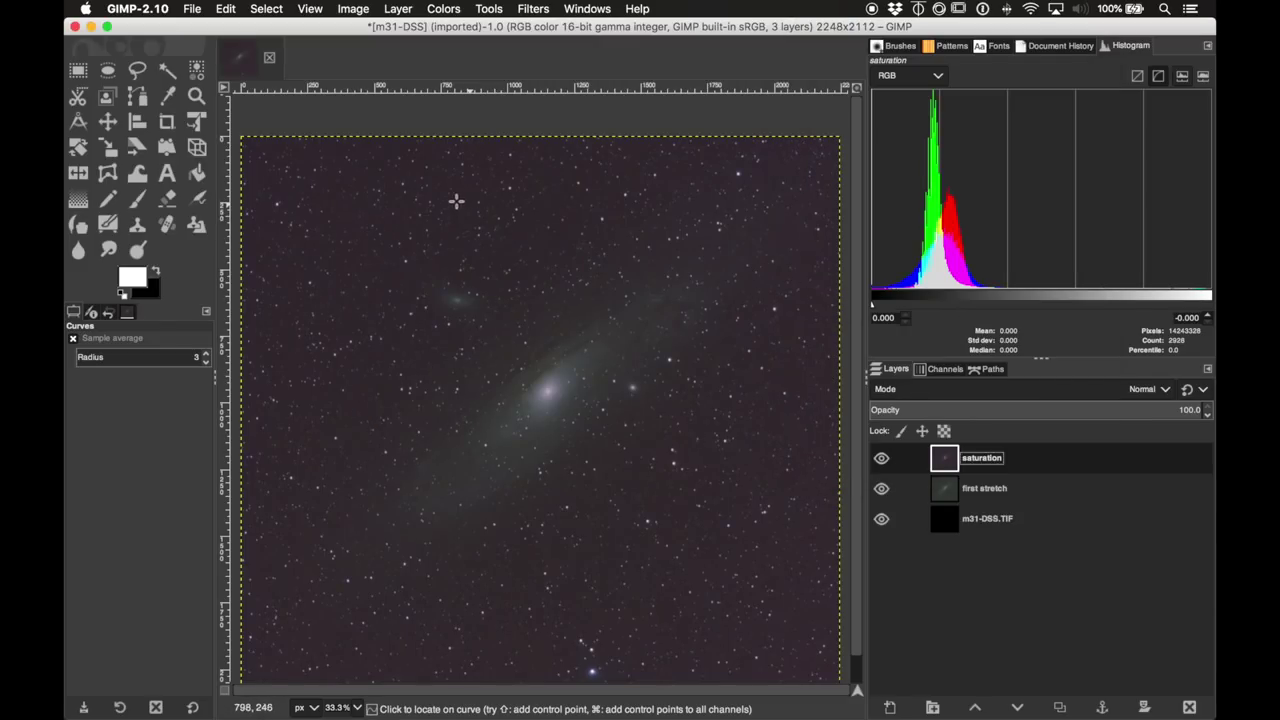
Step: Add contrast with a Value curve: brighten midtones slightly and darken the shadows
left_click(450, 10)
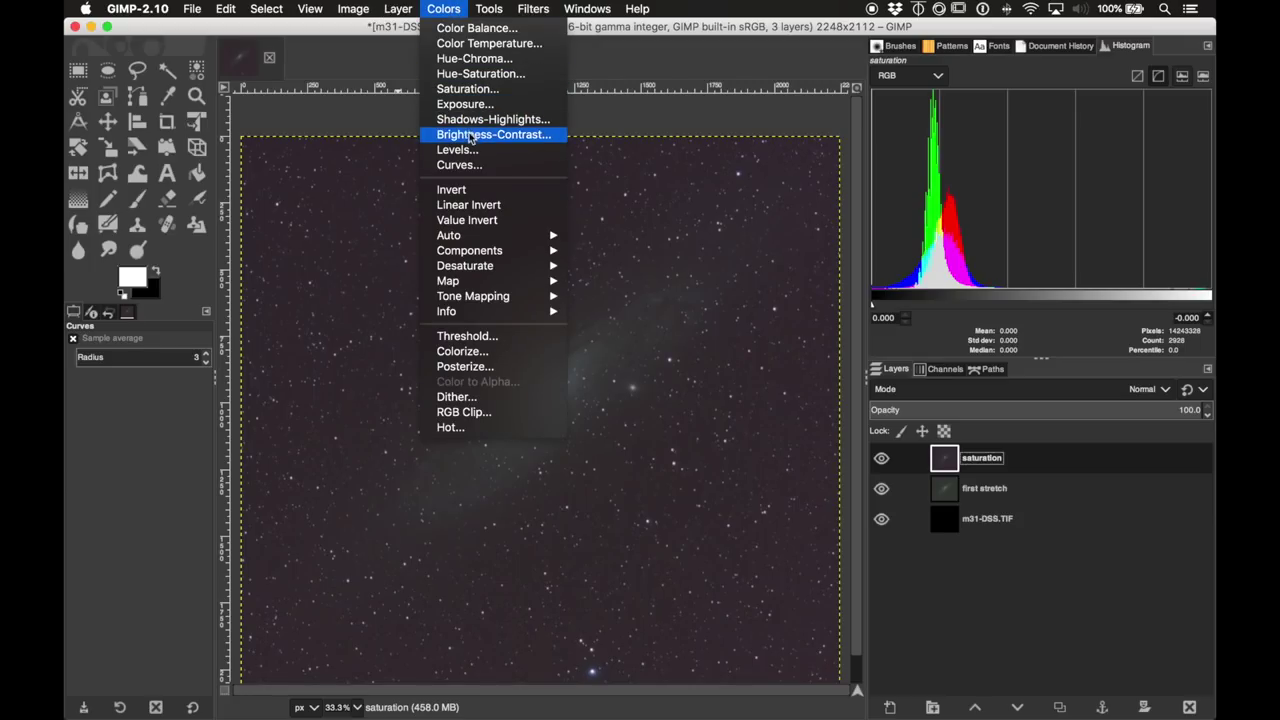
left_click(441, 169)
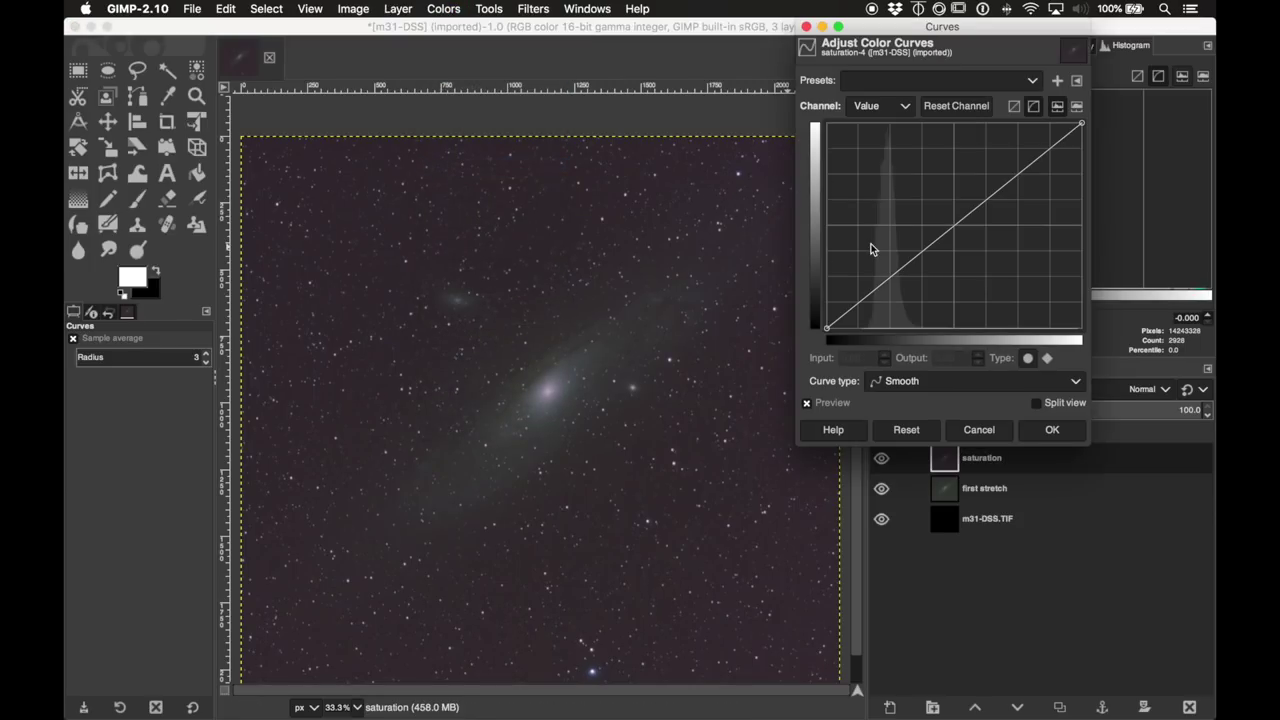
left_click_drag(908, 259, 905, 254)
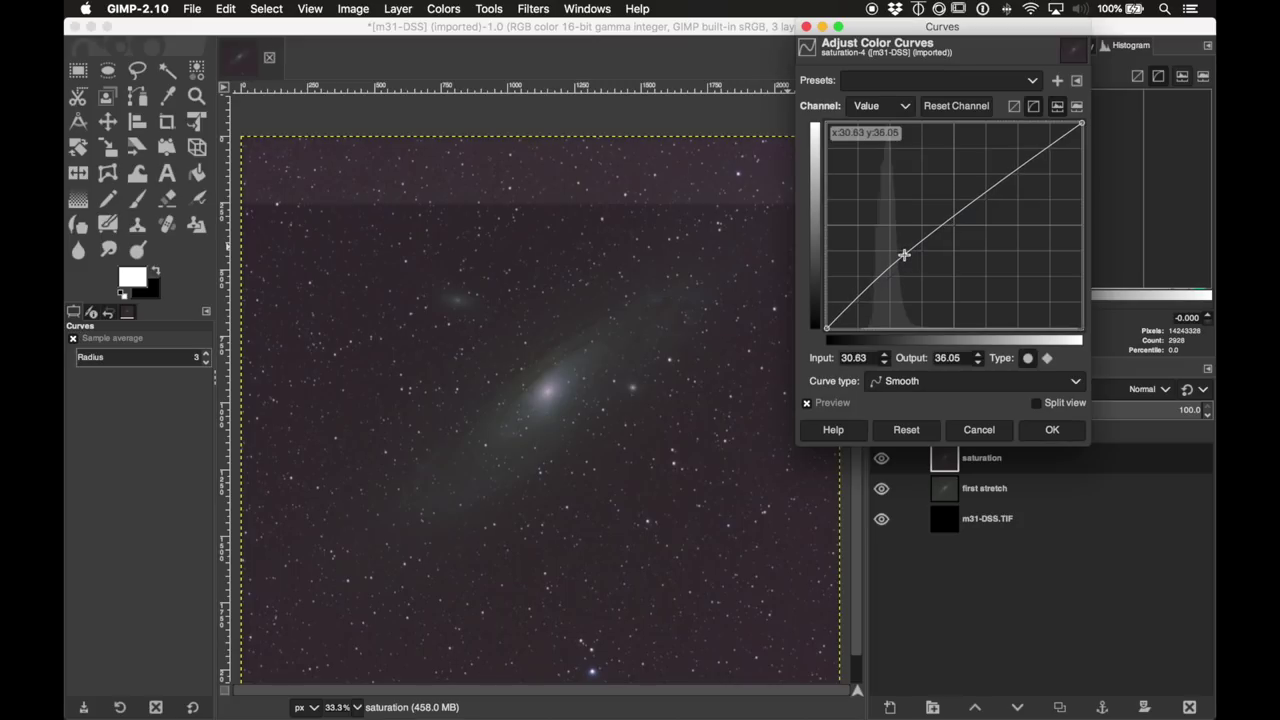
left_click_drag(866, 309, 867, 313)
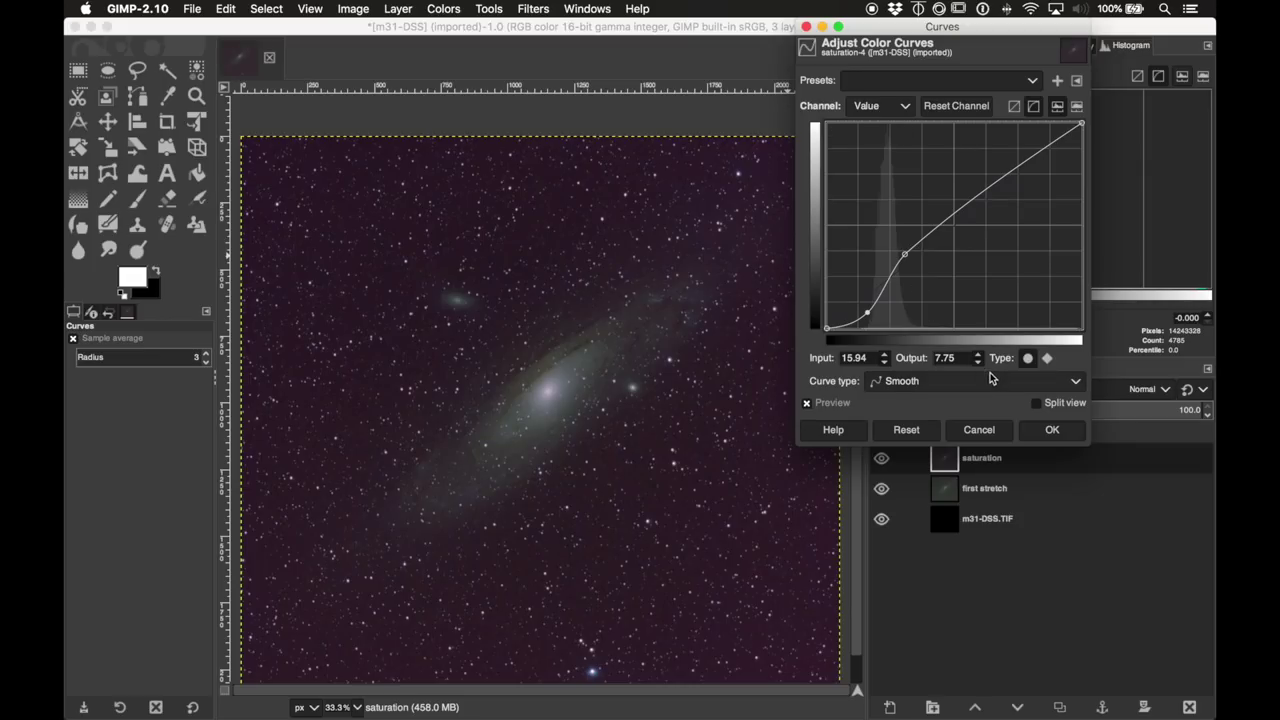
left_click(1052, 429)
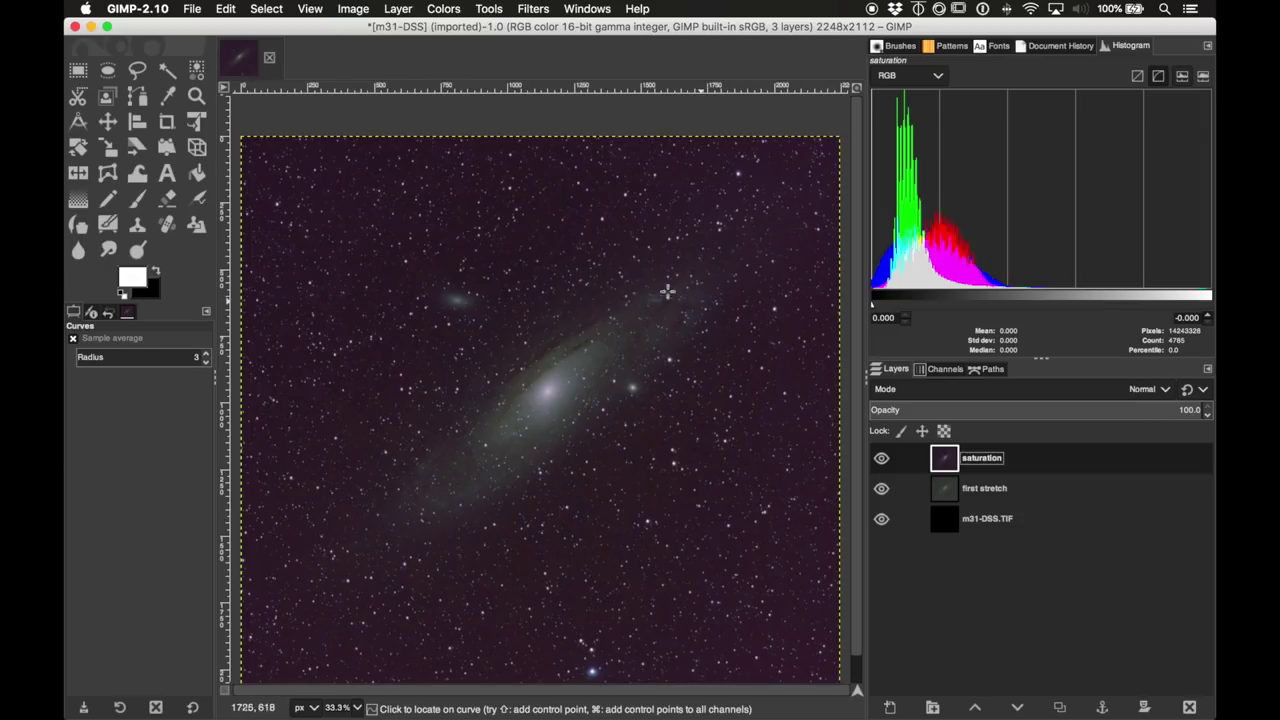
Step: Rotate the saturation layer by 180 degrees
left_click(490, 9)
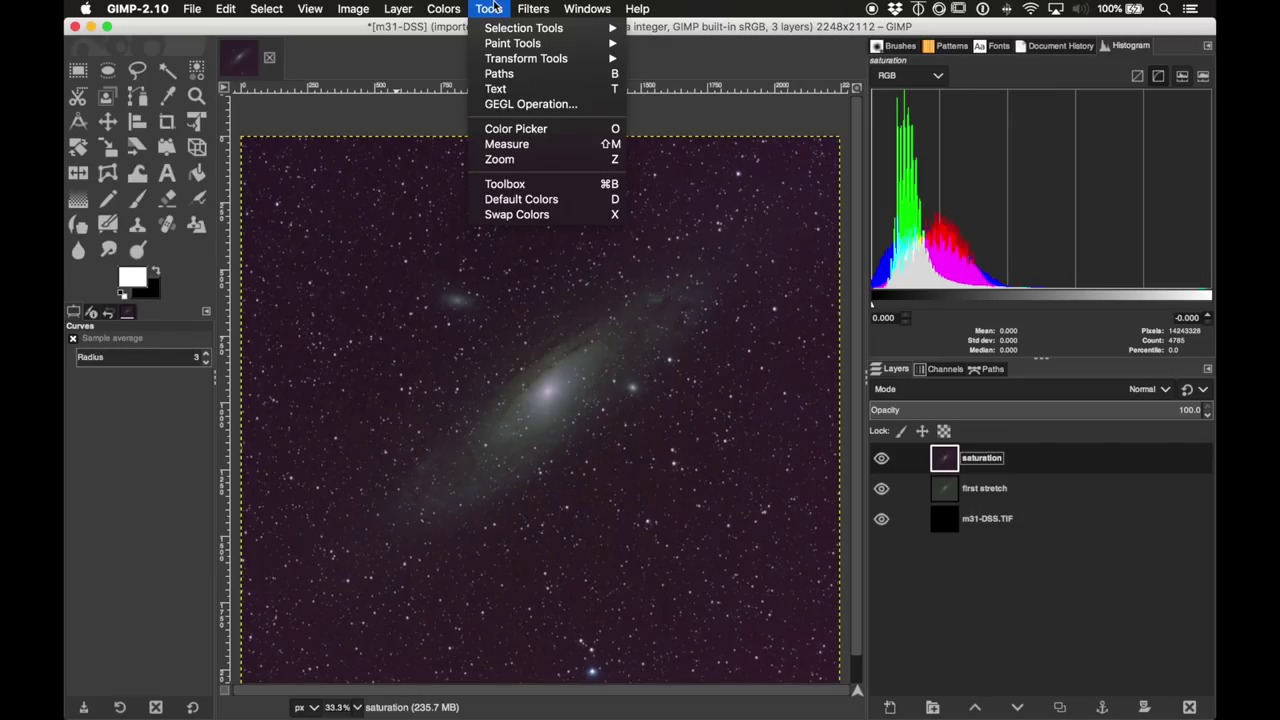
mouse_move(528, 60)
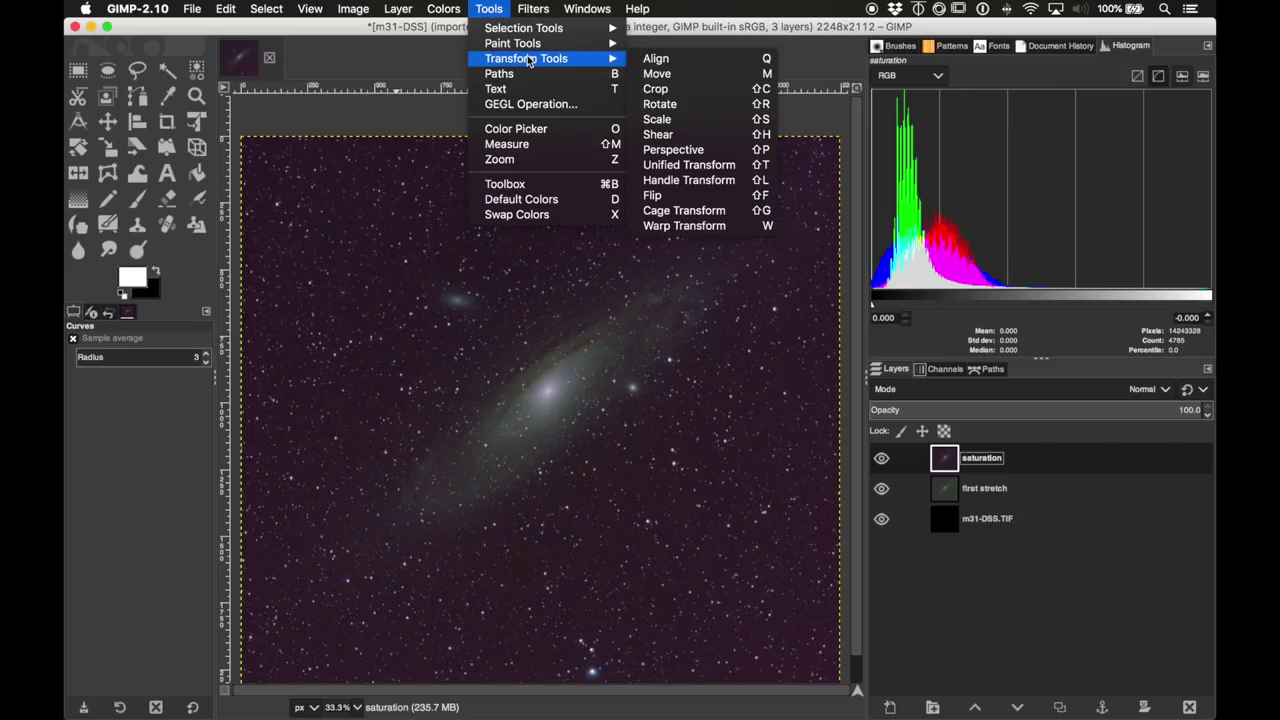
left_click(705, 106)
left_click(580, 218)
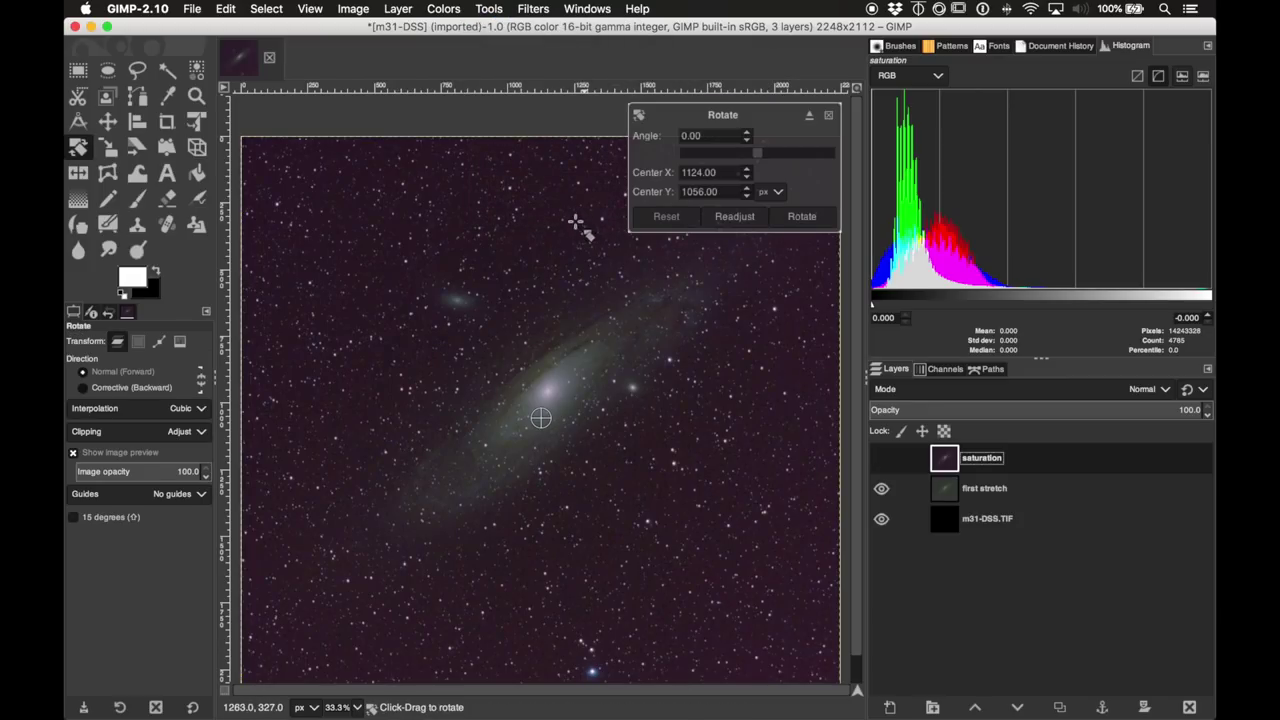
left_click(717, 136)
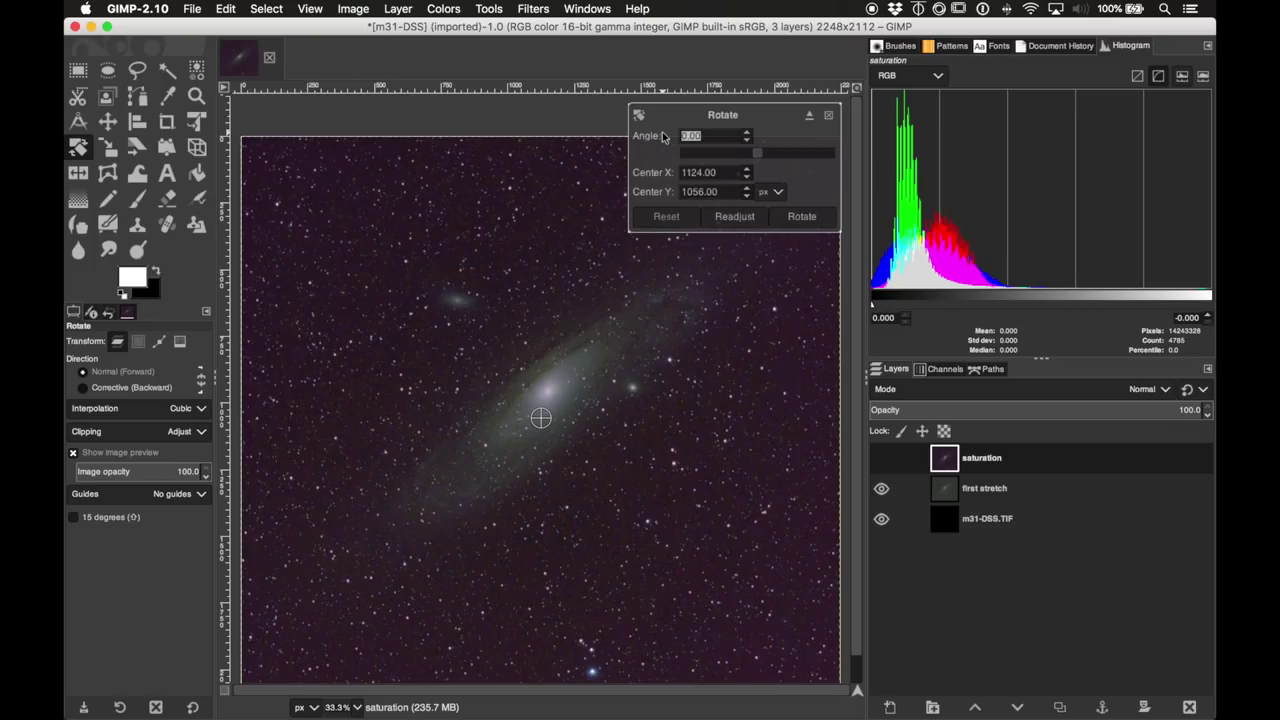
type("180")
left_click(810, 218)
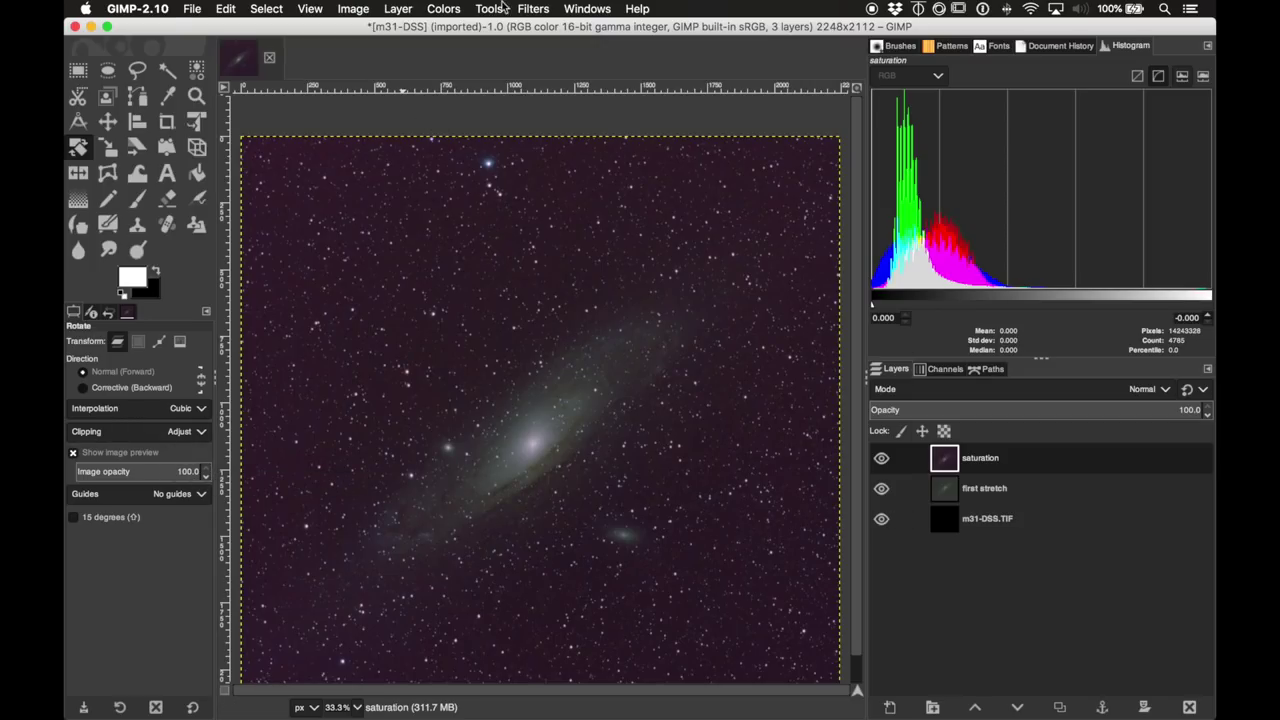
Step: Move the Red curve's black point to 3.75 input to clip the darkest reds
left_click(444, 9)
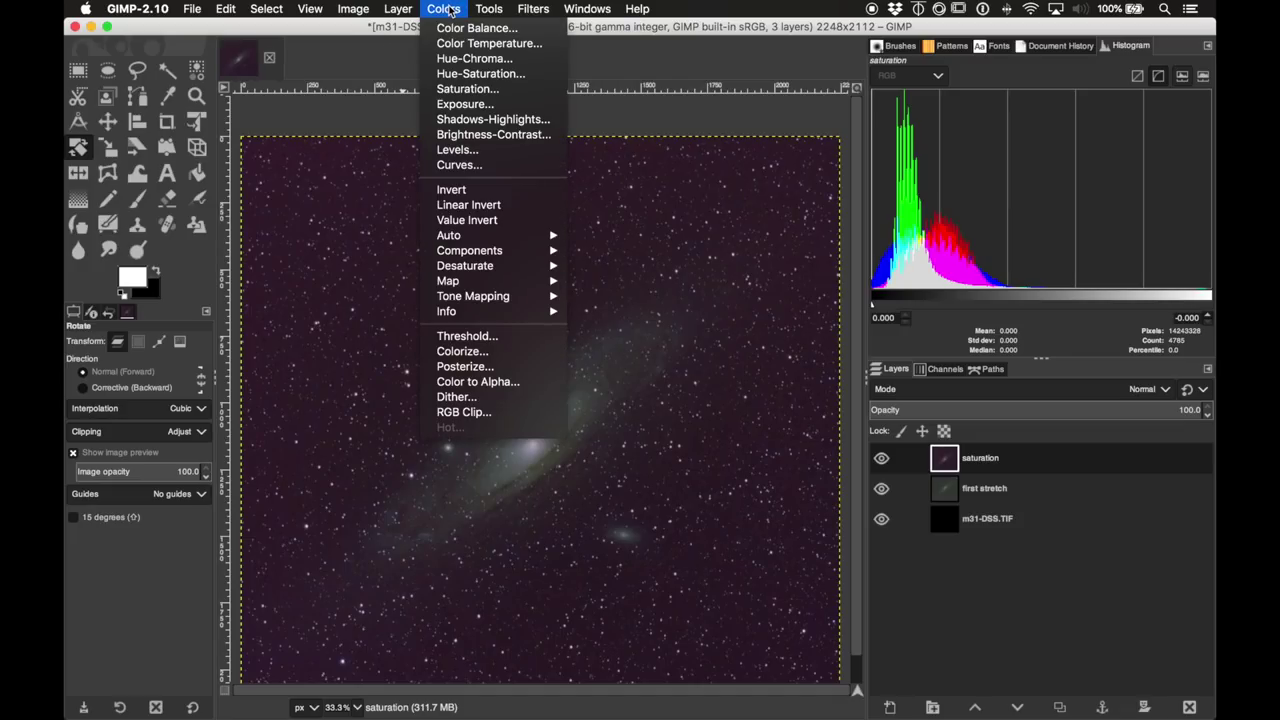
left_click(460, 166)
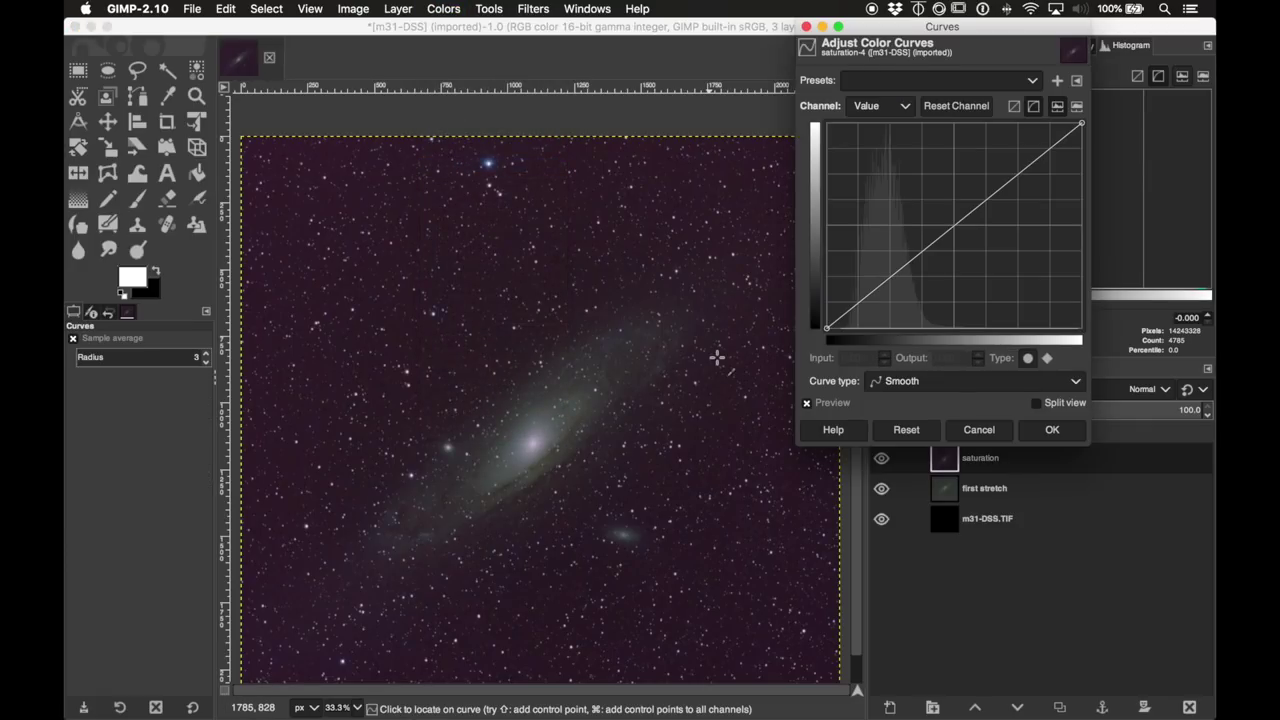
left_click(888, 106)
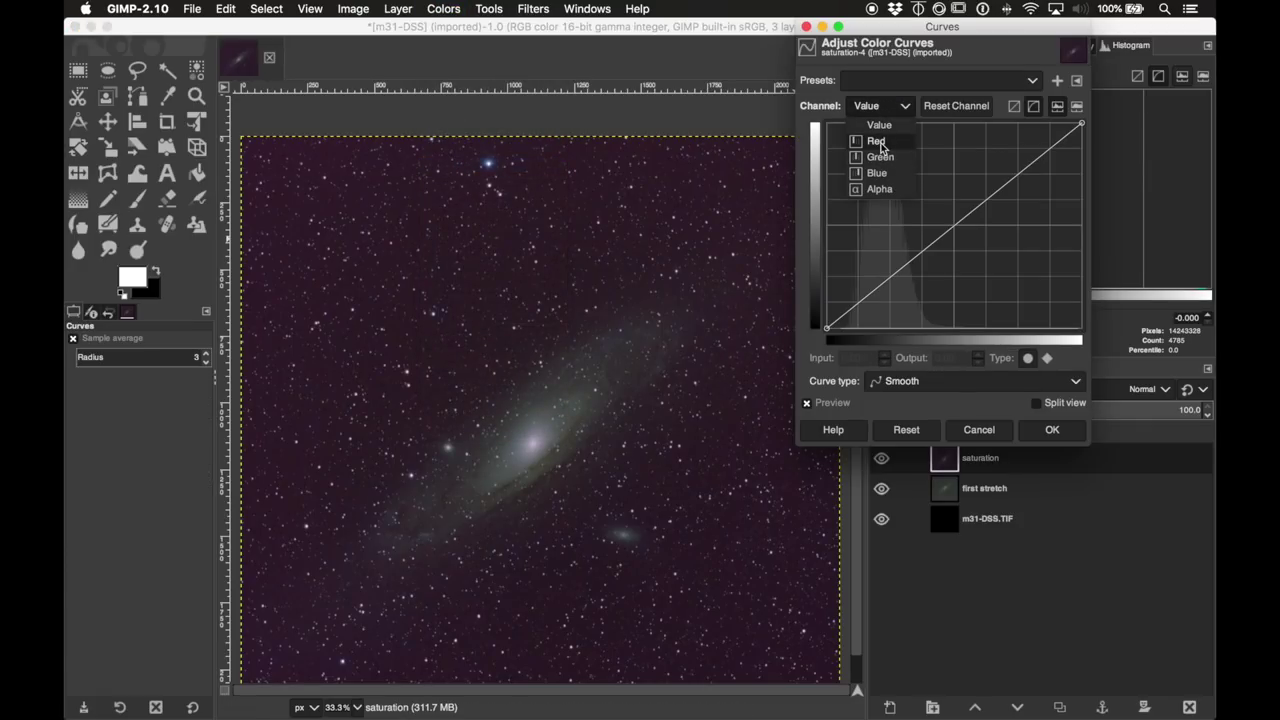
left_click(877, 142)
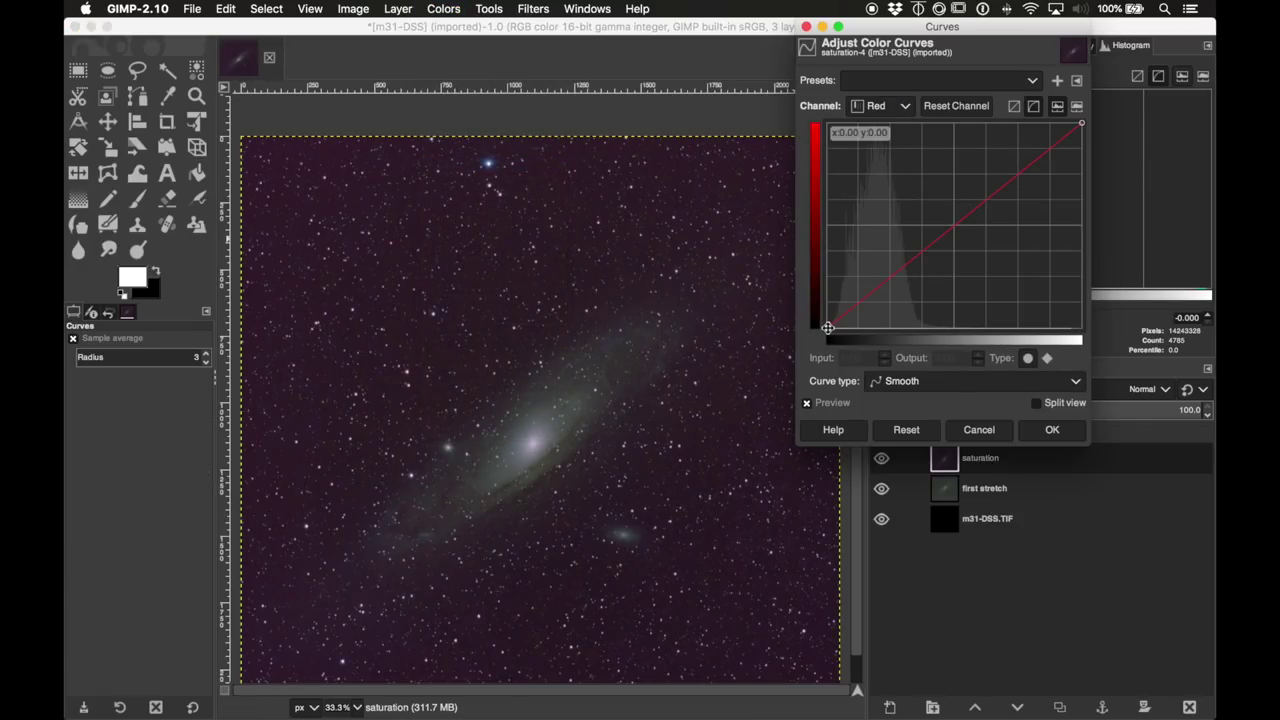
left_click_drag(828, 327, 836, 333)
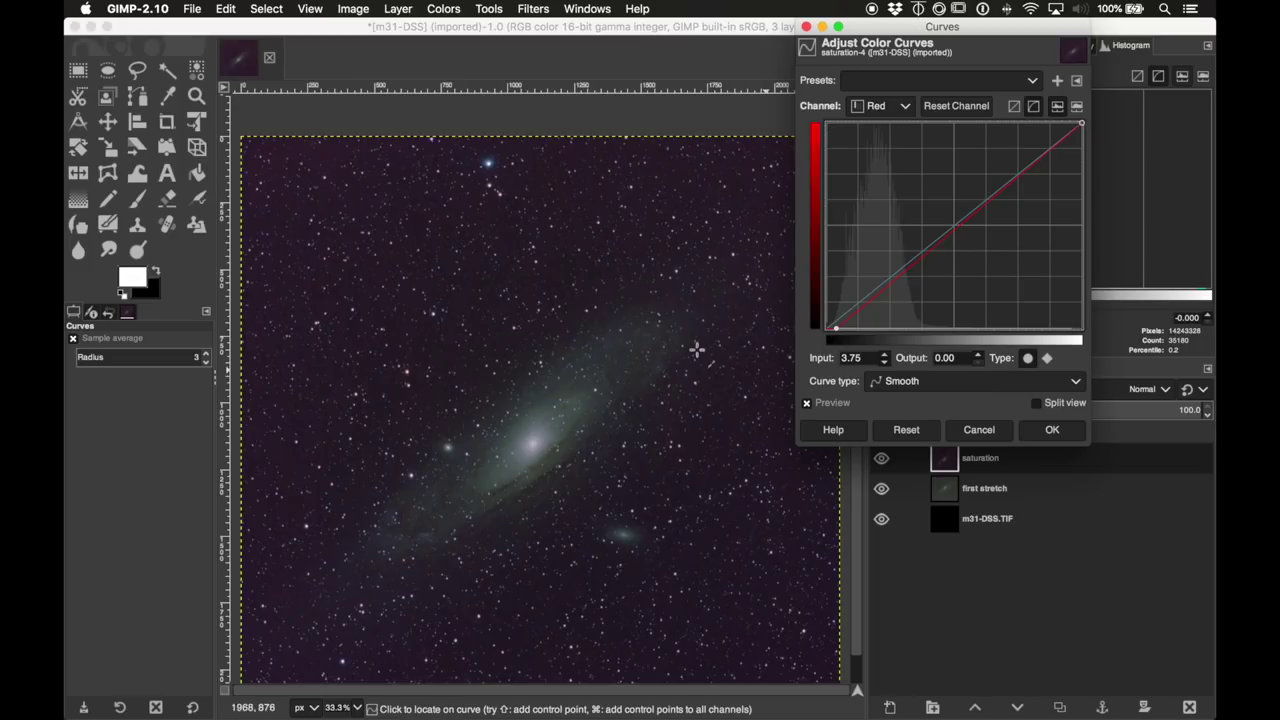
left_click(1062, 433)
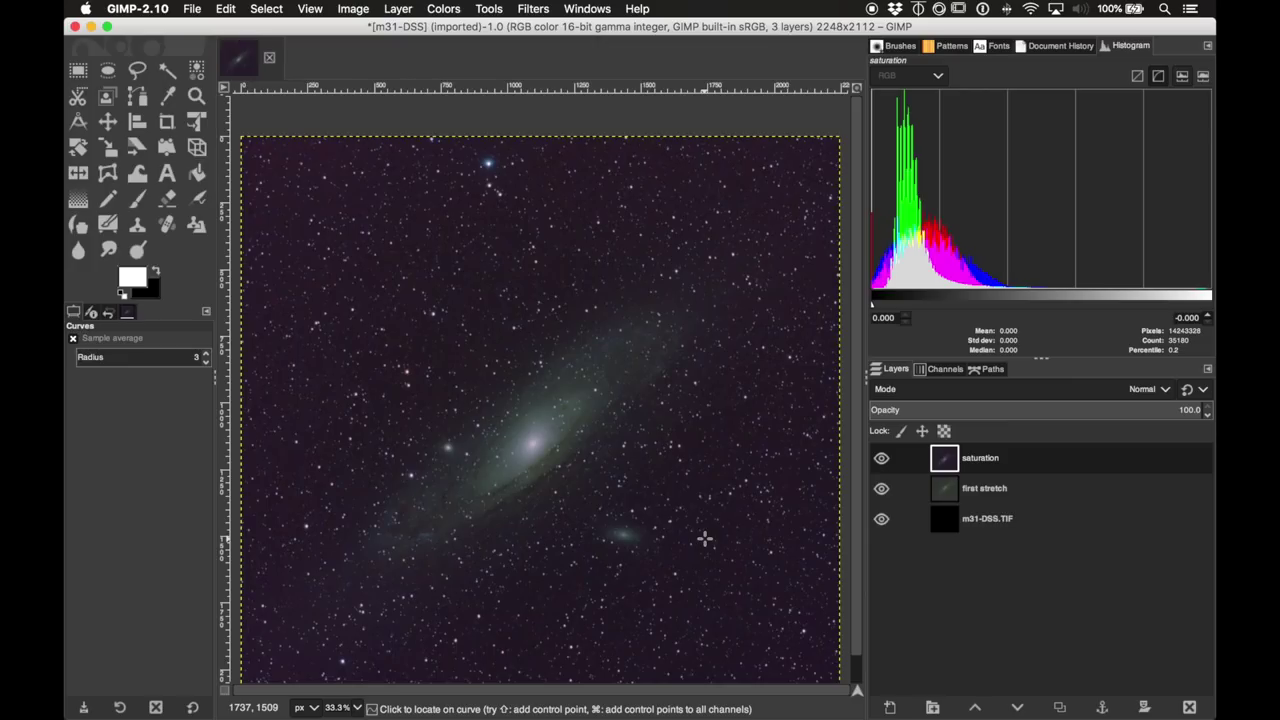
Step: Zoom out to 25% so the whole M31 image fits in the window
key("minus")
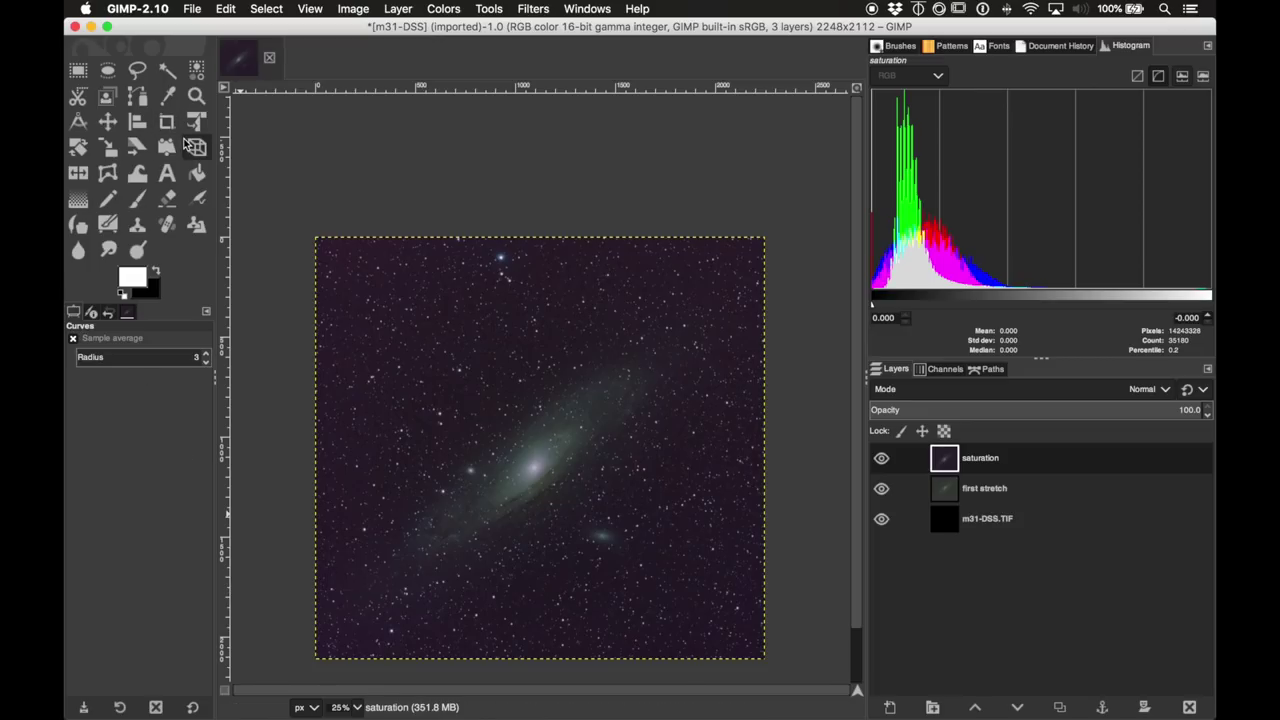
Step: Save the three-layer image with Save As under the name m31-DSS.xcf
left_click(192, 8)
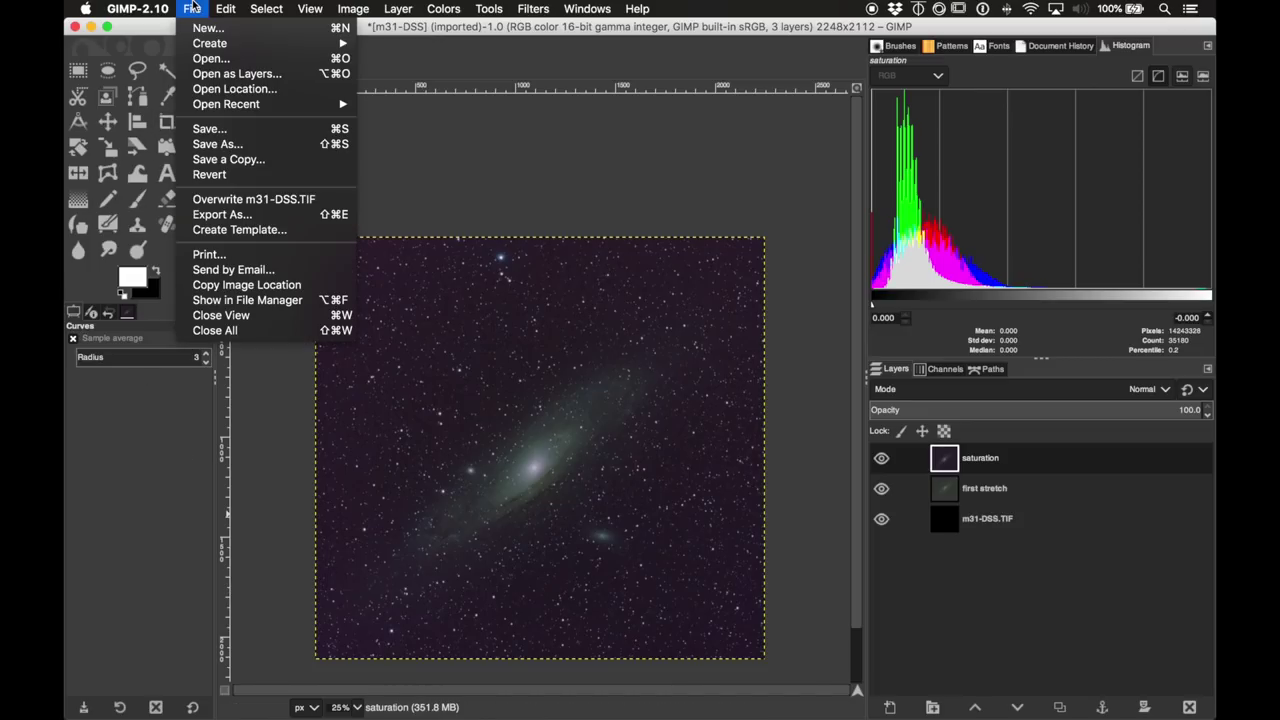
left_click(192, 8)
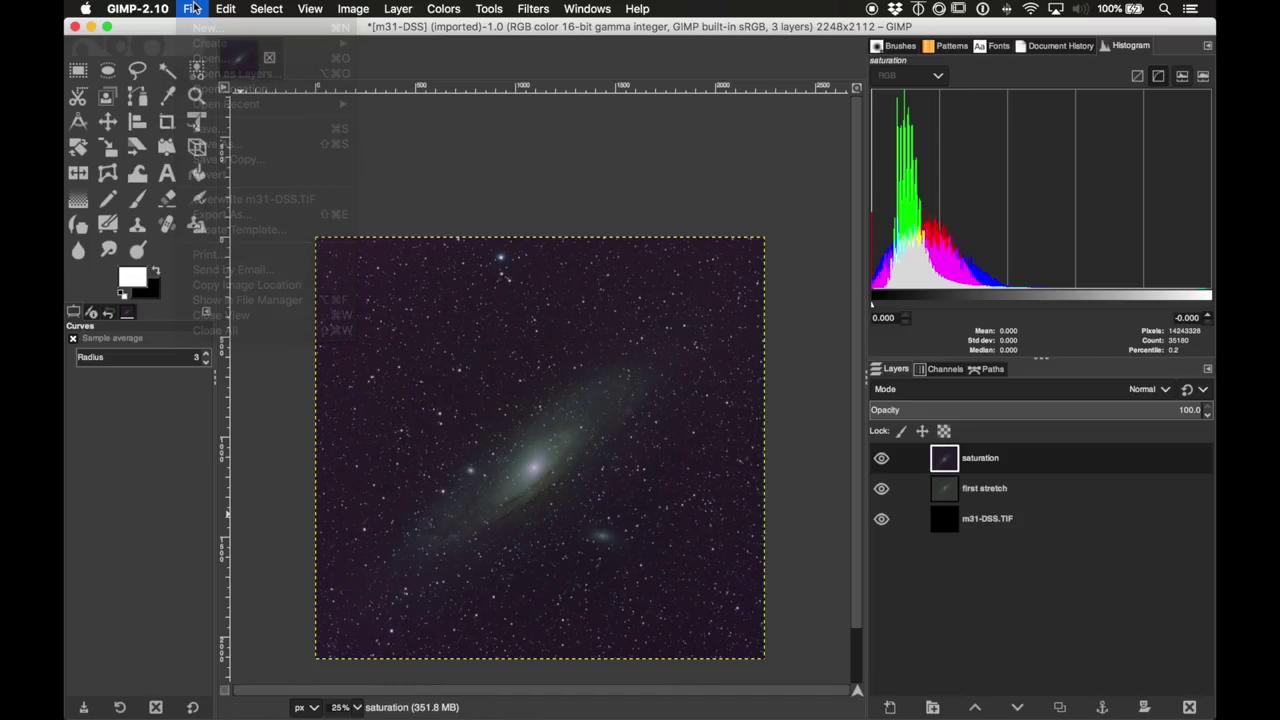
left_click(192, 8)
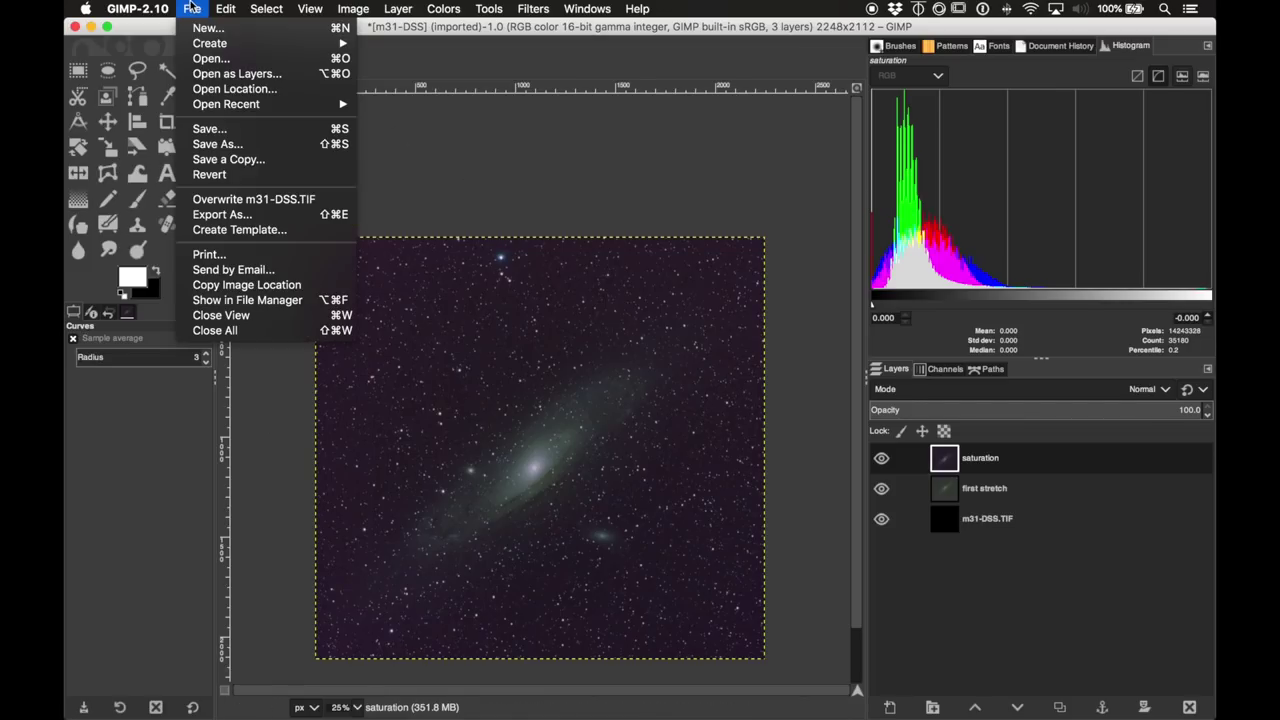
left_click(215, 144)
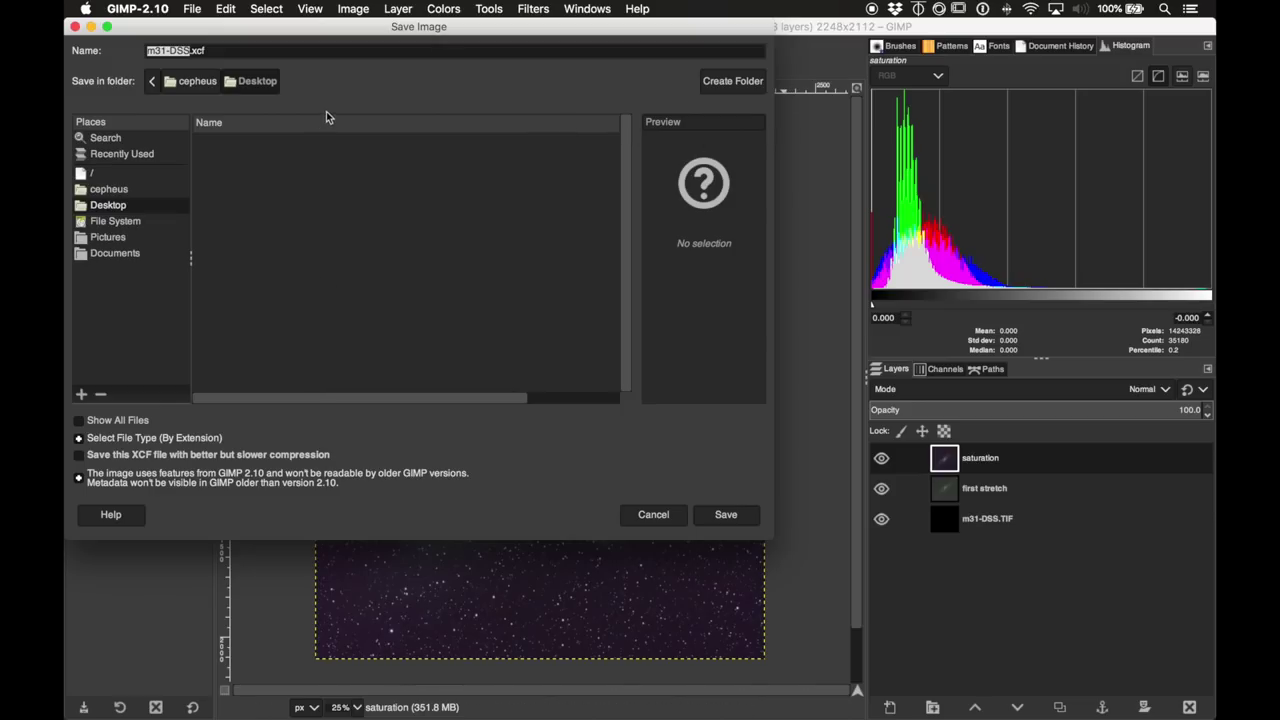
left_click(728, 512)
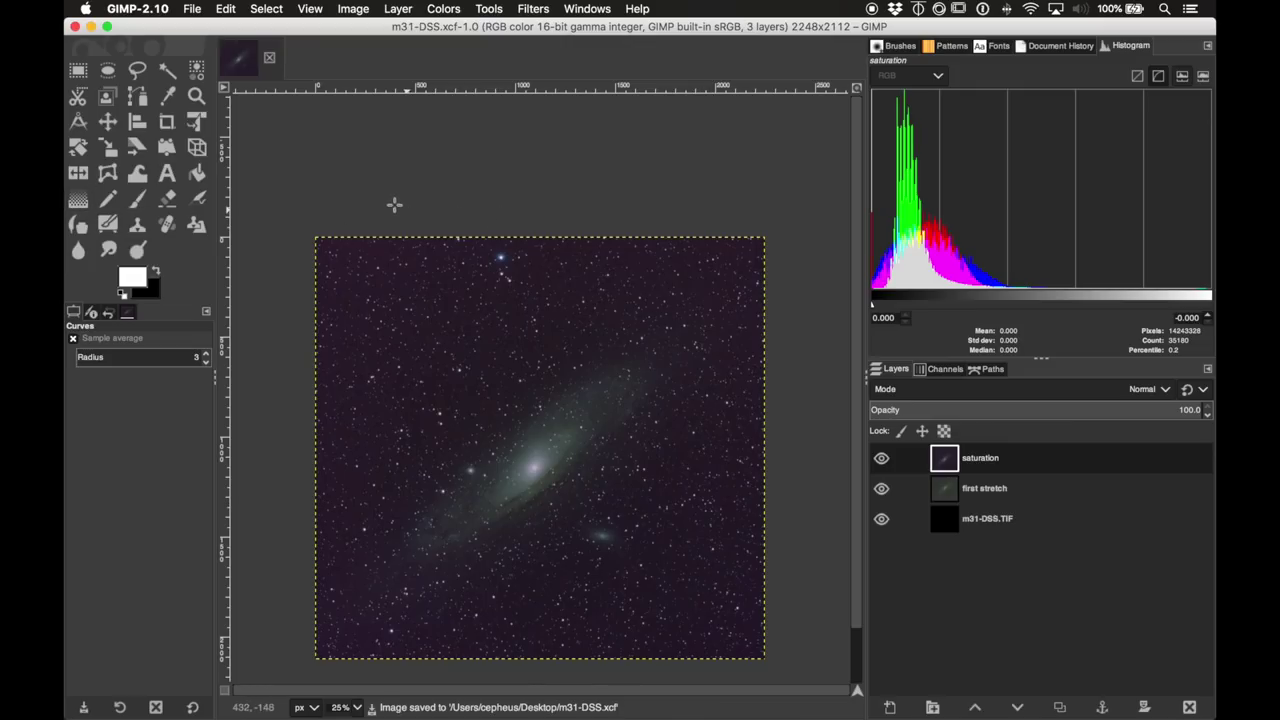
Step: Flatten the saturation, first stretch and m31-DSS.TIF layers into one layer, checking the Channels tab
left_click(366, 9)
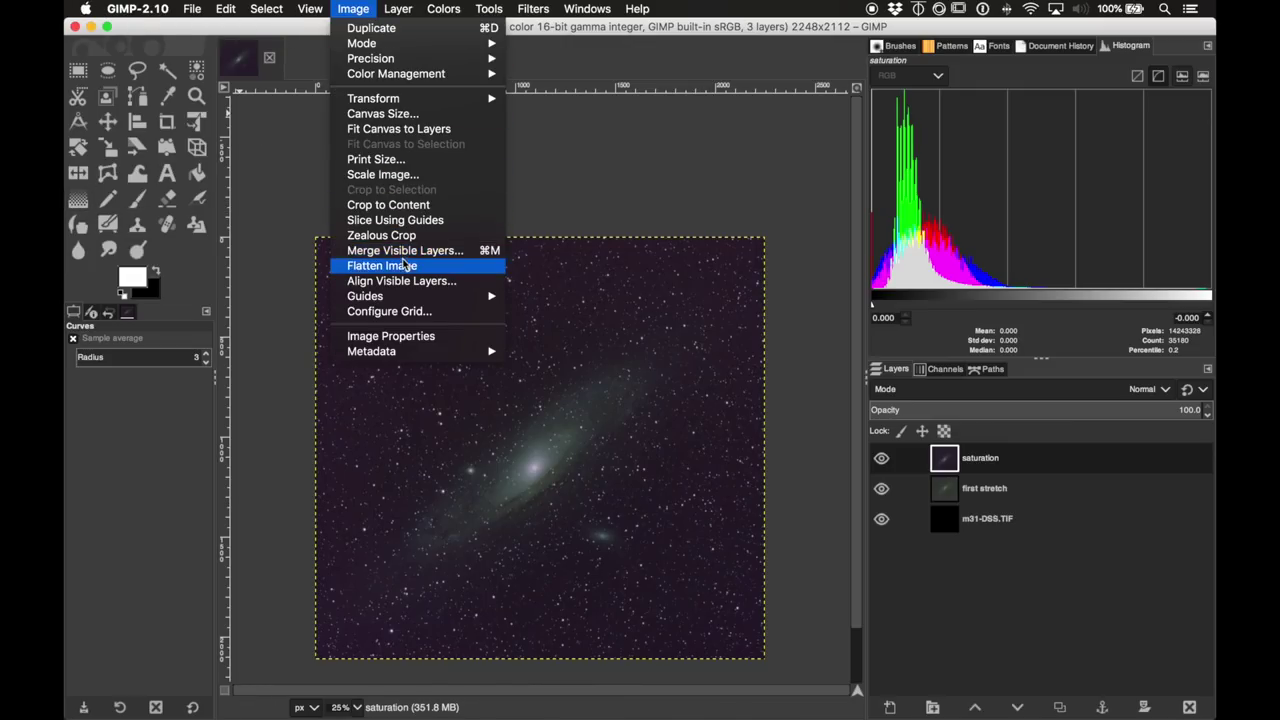
left_click(959, 394)
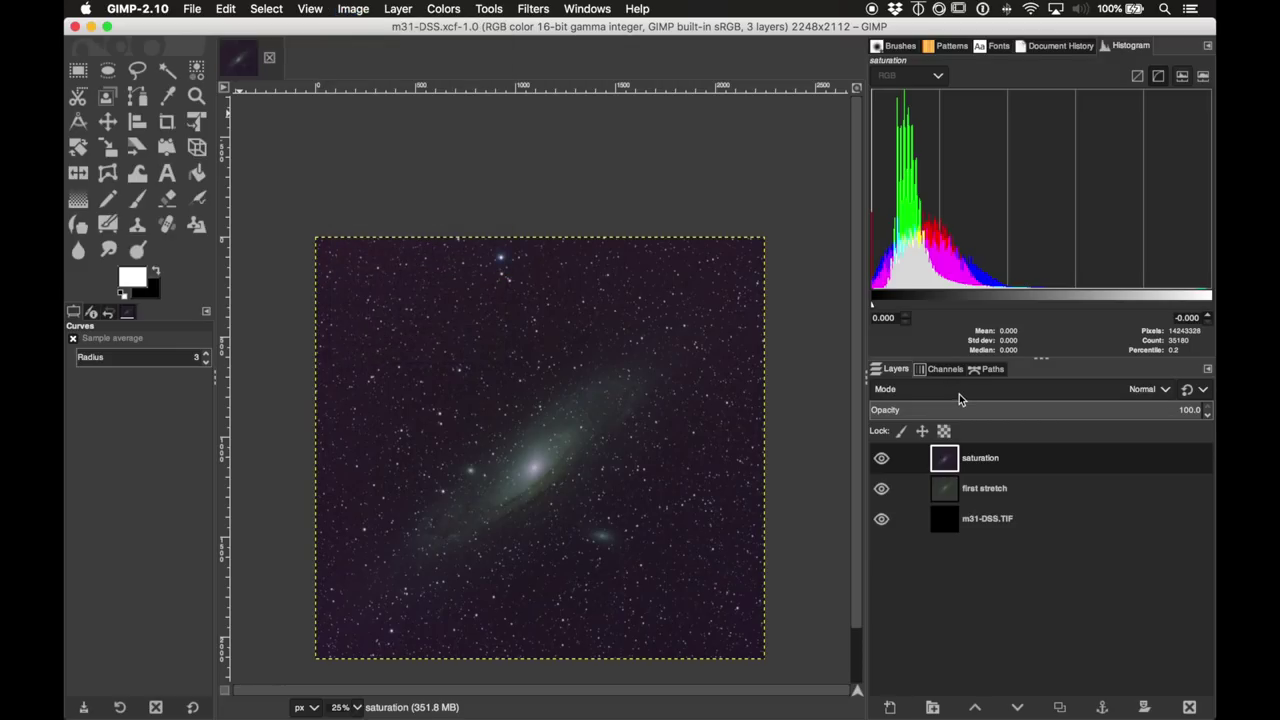
left_click(950, 372)
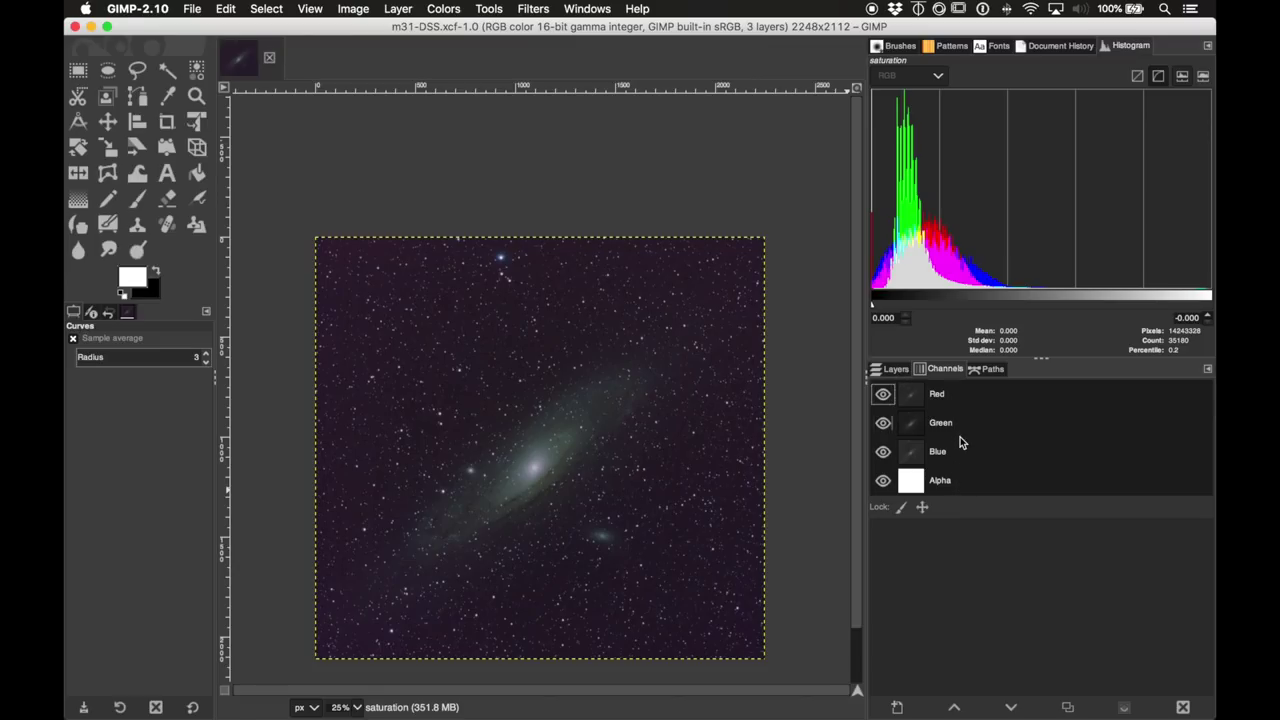
left_click(896, 369)
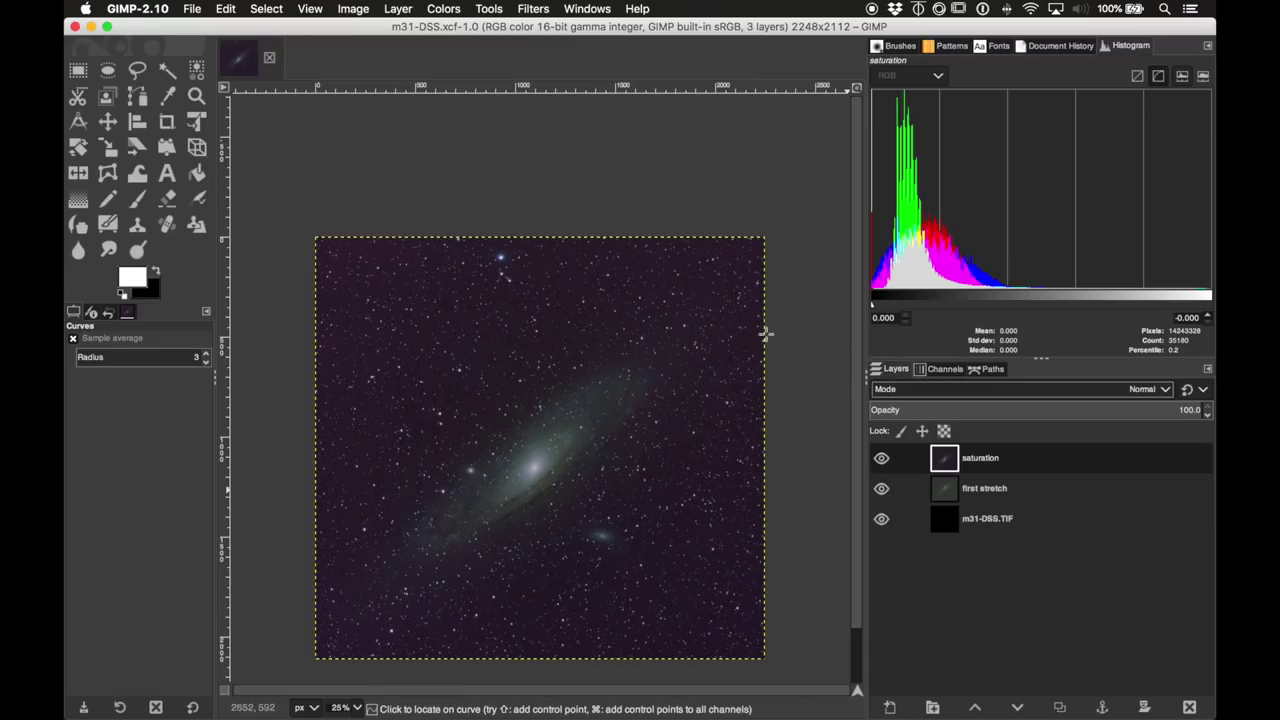
left_click(355, 8)
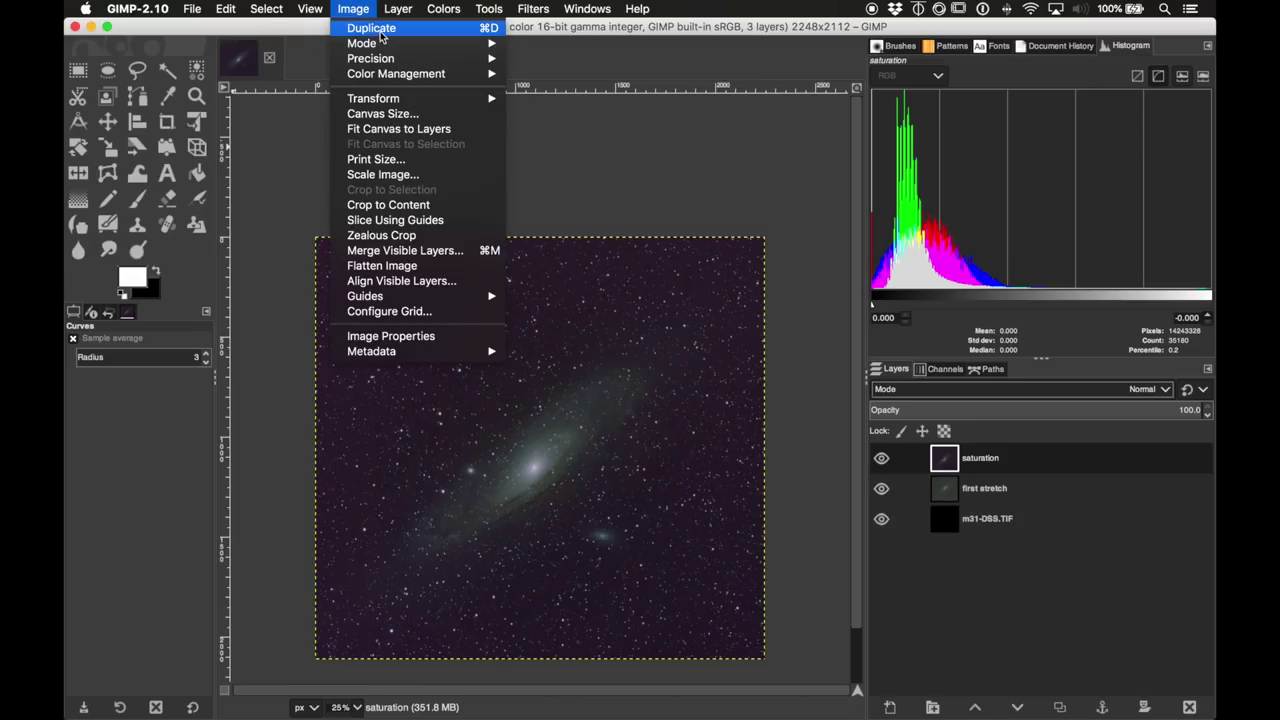
left_click(388, 265)
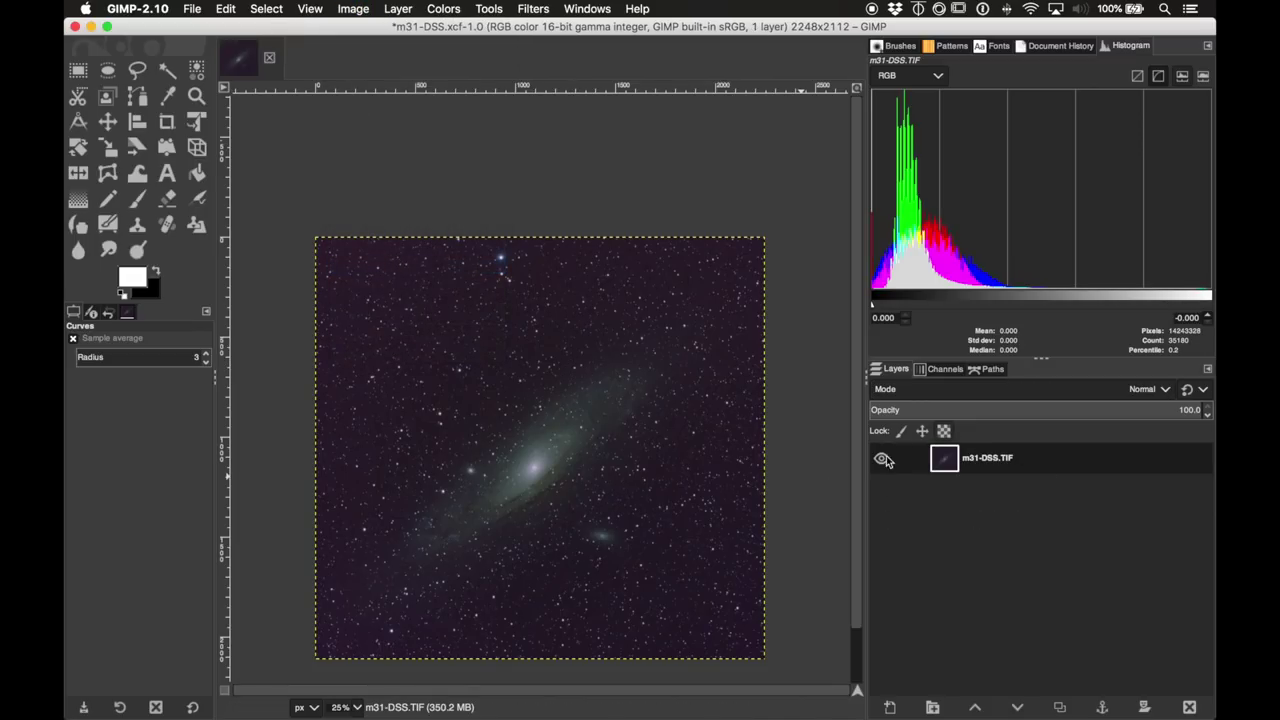
left_click(944, 370)
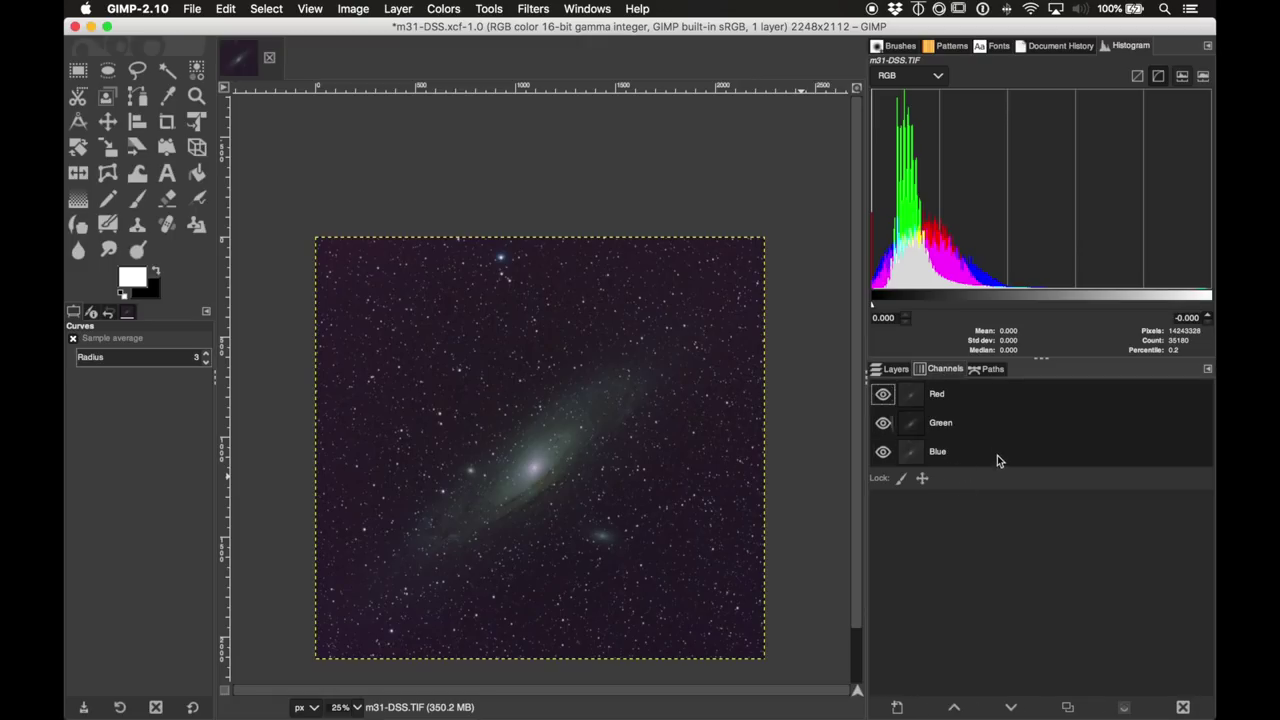
left_click(893, 370)
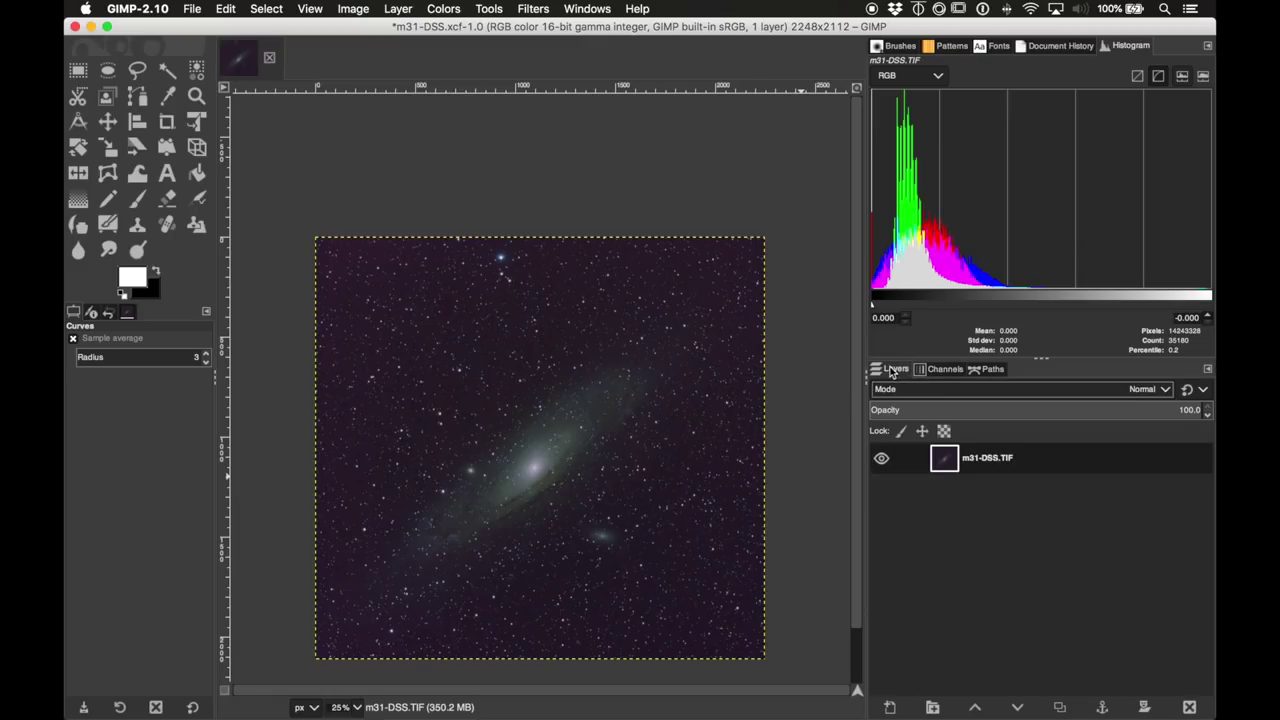
left_click(192, 8)
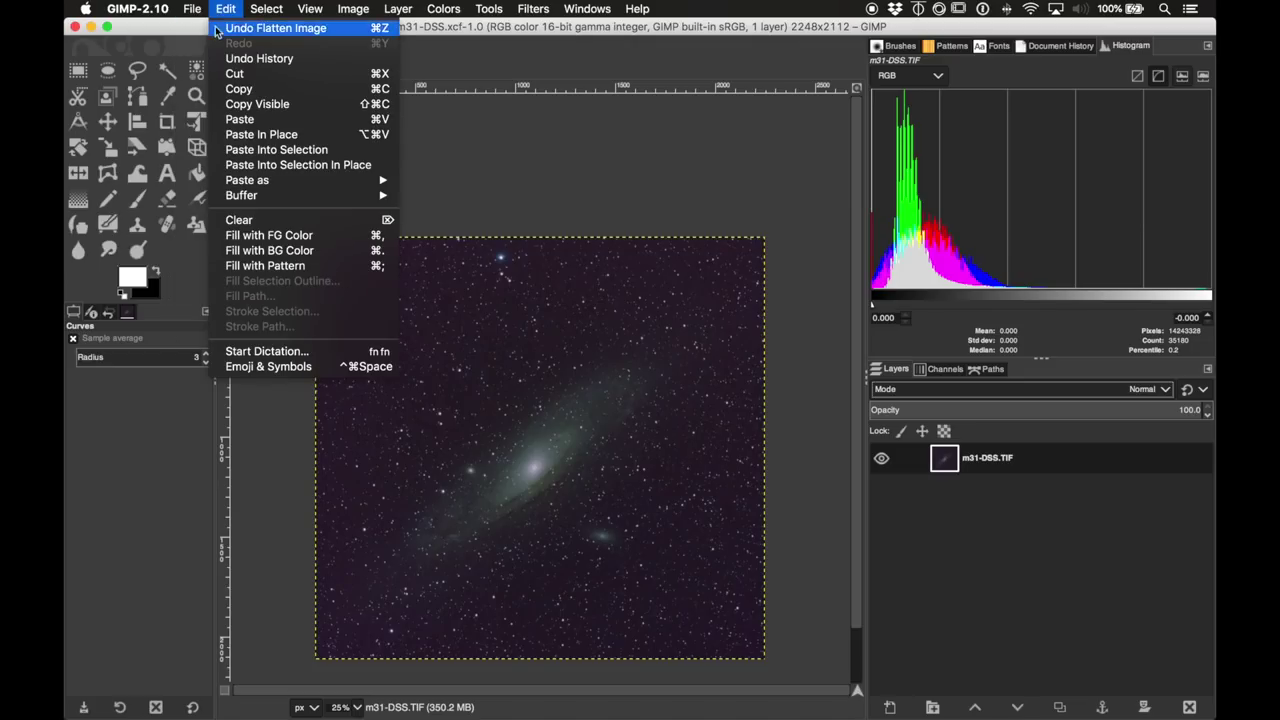
Step: Export the flattened image to the Desktop as stars.tif, confirming uncompressed TIFF settings
left_click(197, 205)
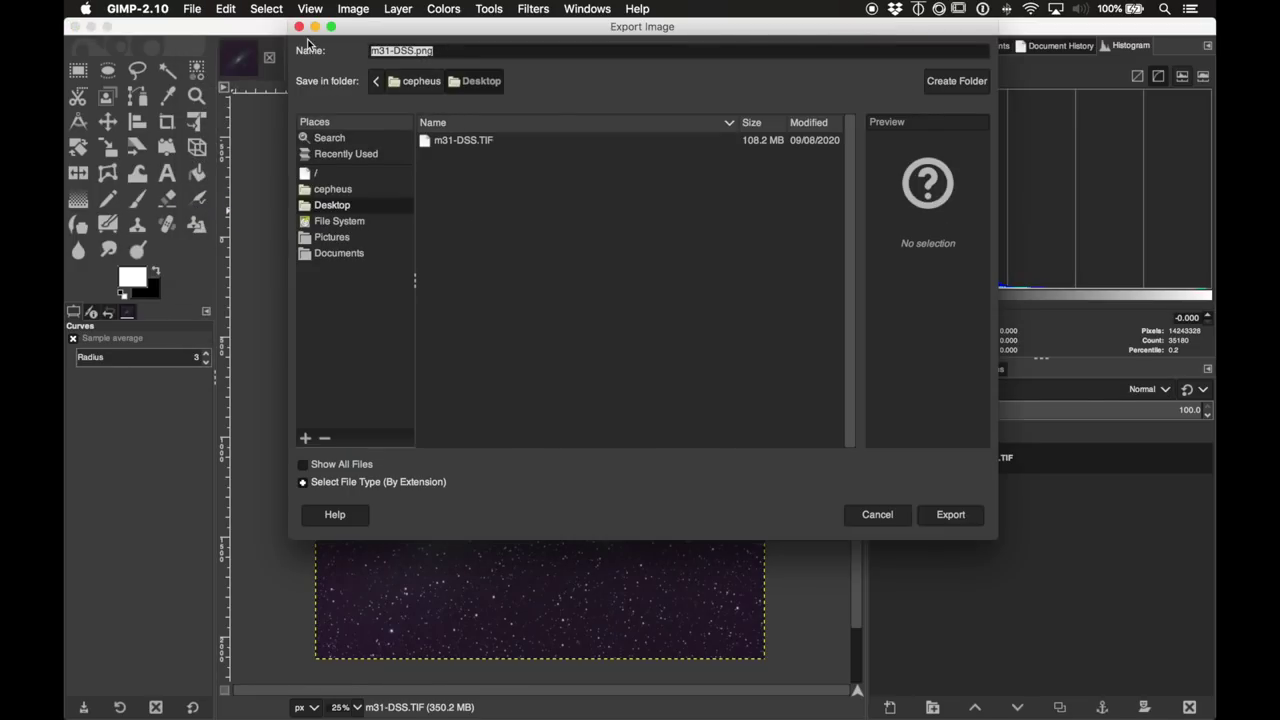
type("stars.tif")
left_click(946, 516)
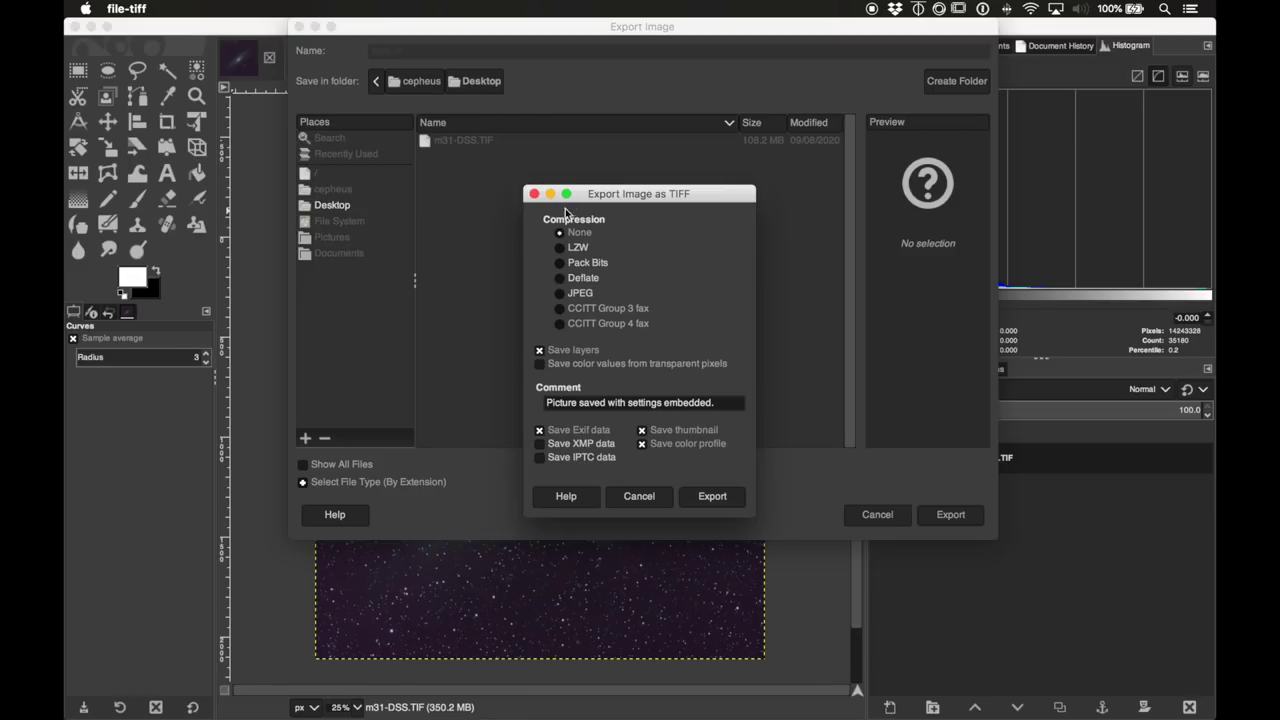
left_click(711, 496)
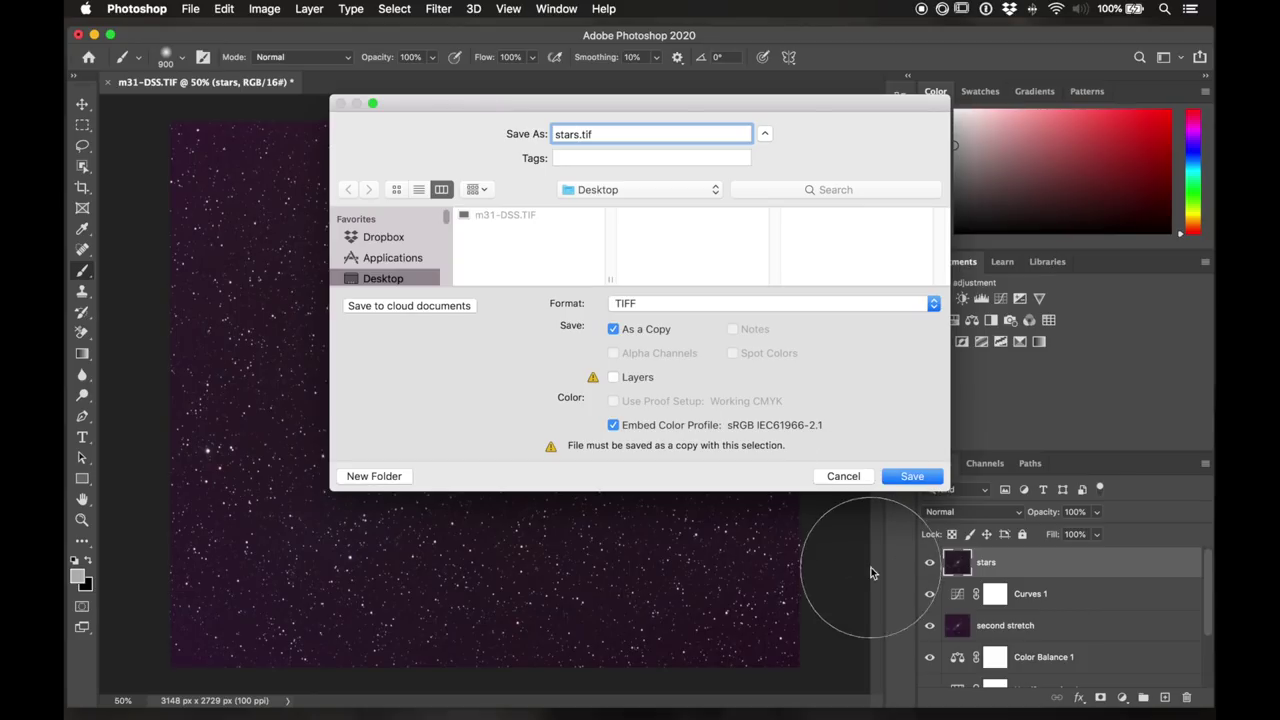
Step: Save a TIFF copy named stars.tif to the Desktop
left_click(912, 477)
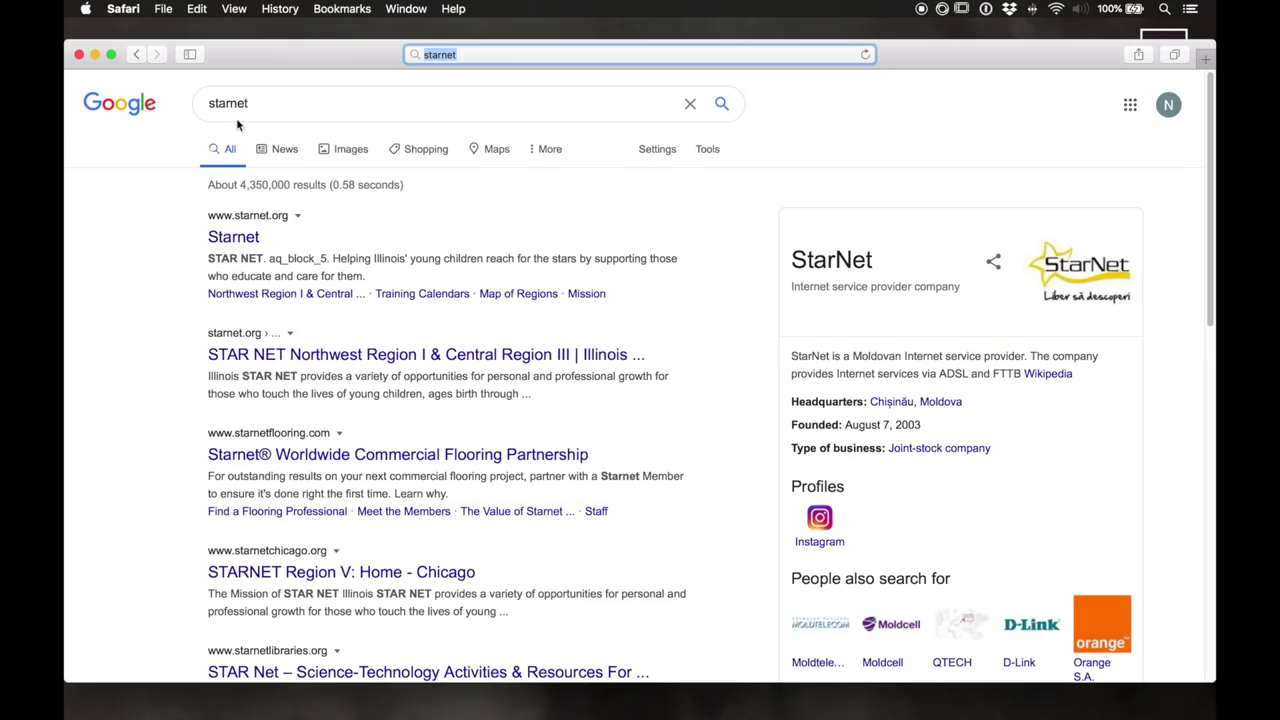
Step: Search Google for starnet++ and open the Starnet++ SourceForge page
left_click(317, 114)
type("++")
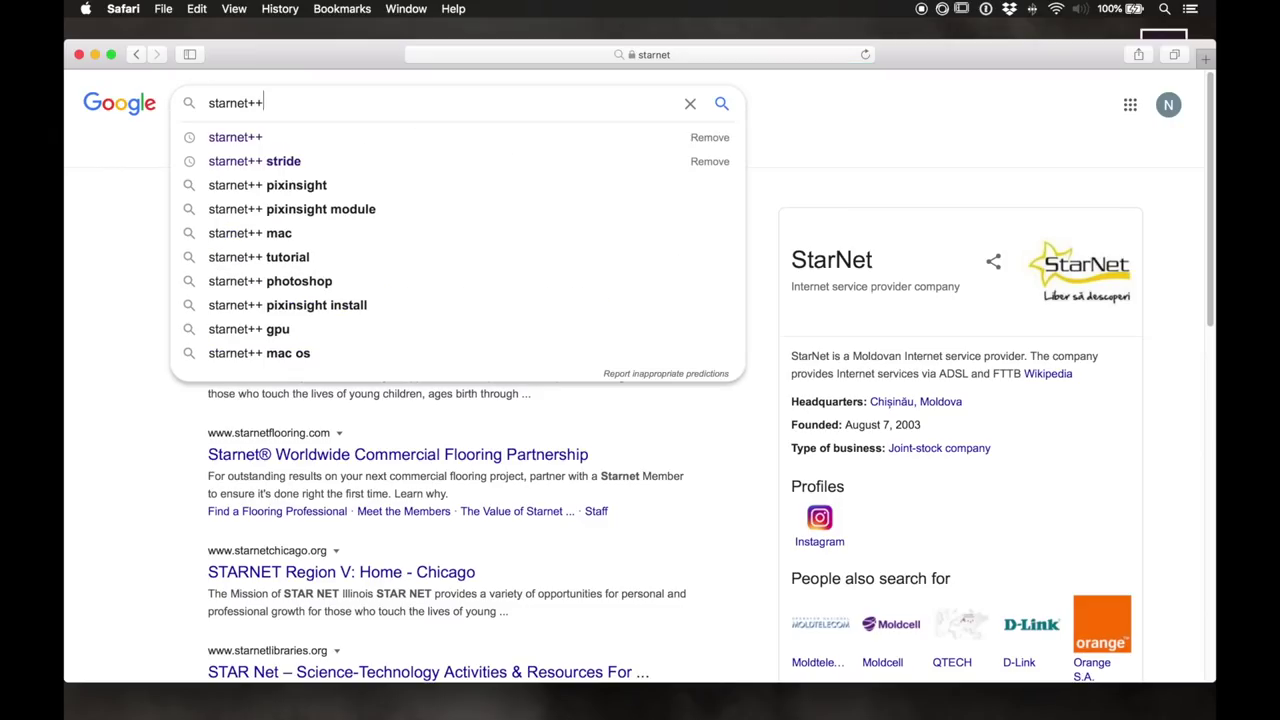
key("Return")
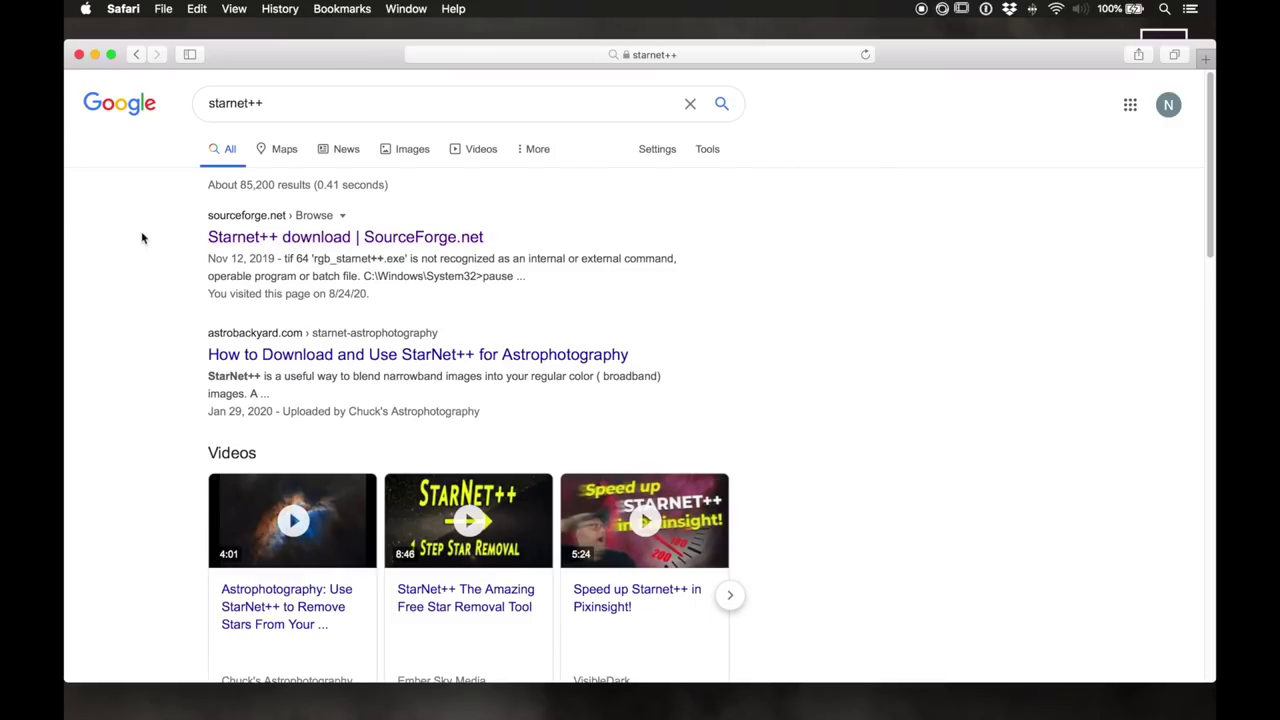
left_click(262, 241)
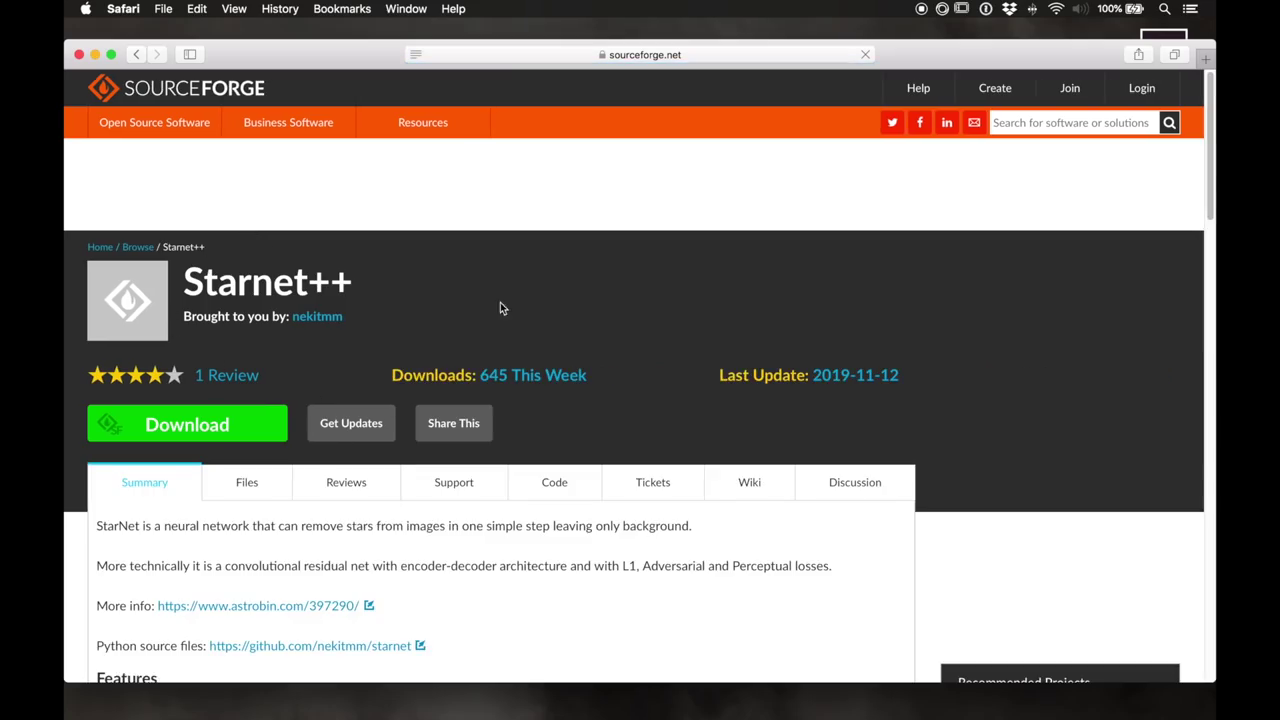
Step: Download StarNet_MacOS.zip from the v1.1 files and place the StarNet_MacOS folder on the desktop
left_click(268, 489)
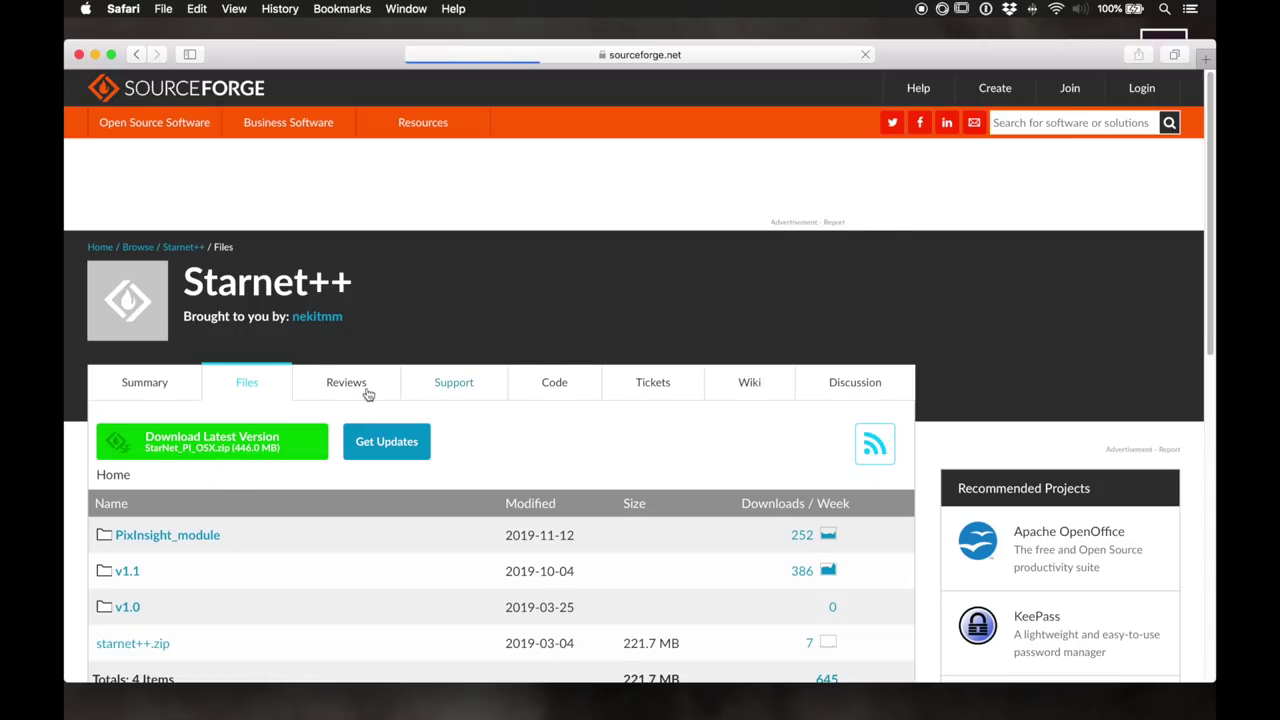
scroll(1202, 188, "down", 5)
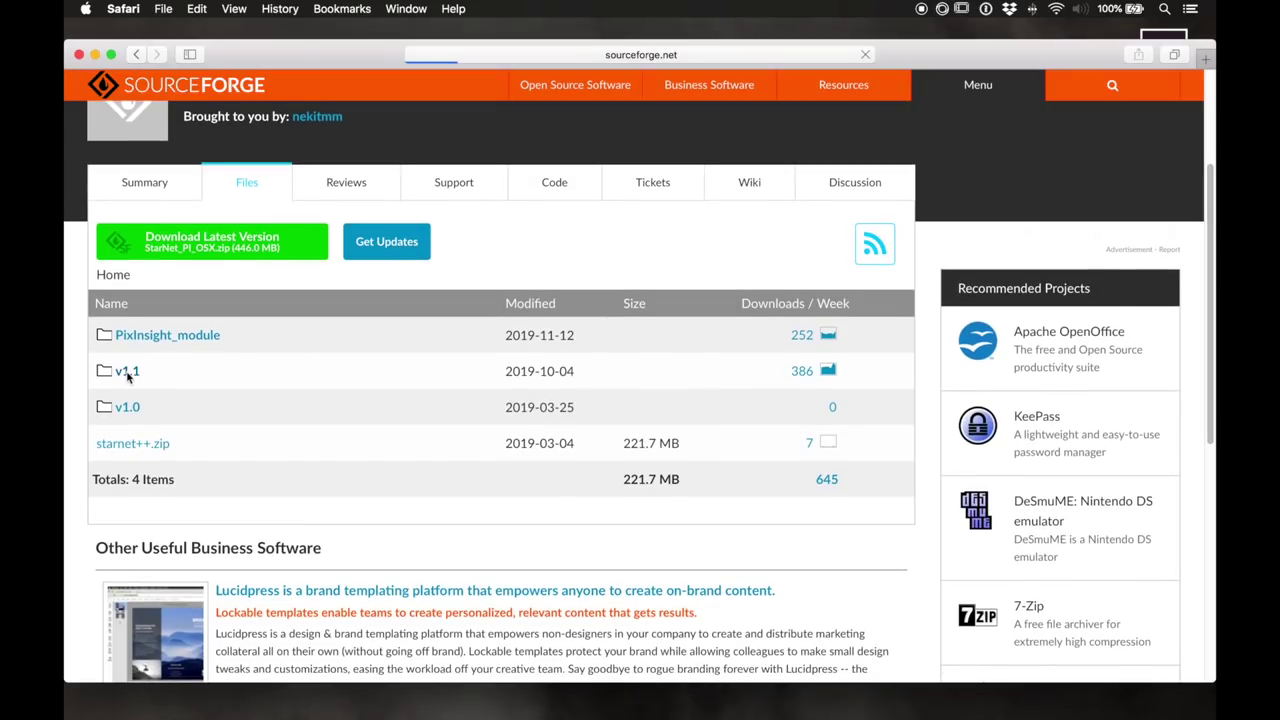
scroll(224, 341, "down", 5)
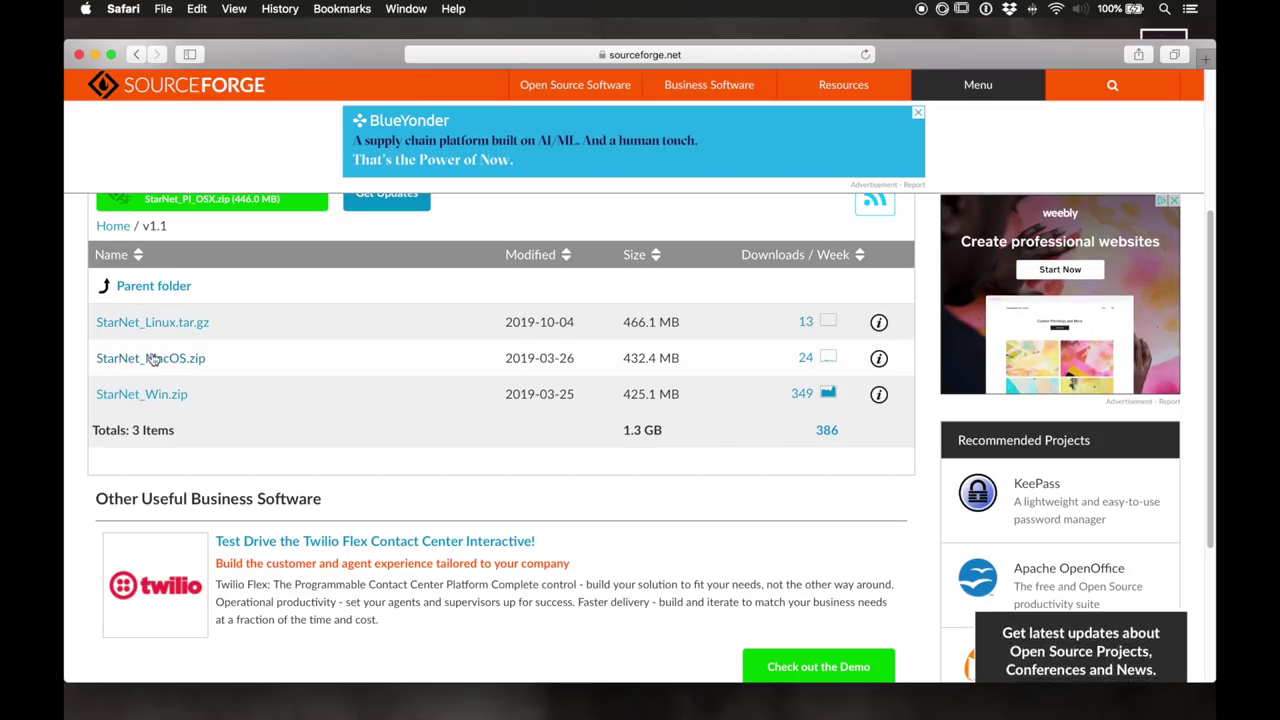
left_click(149, 357)
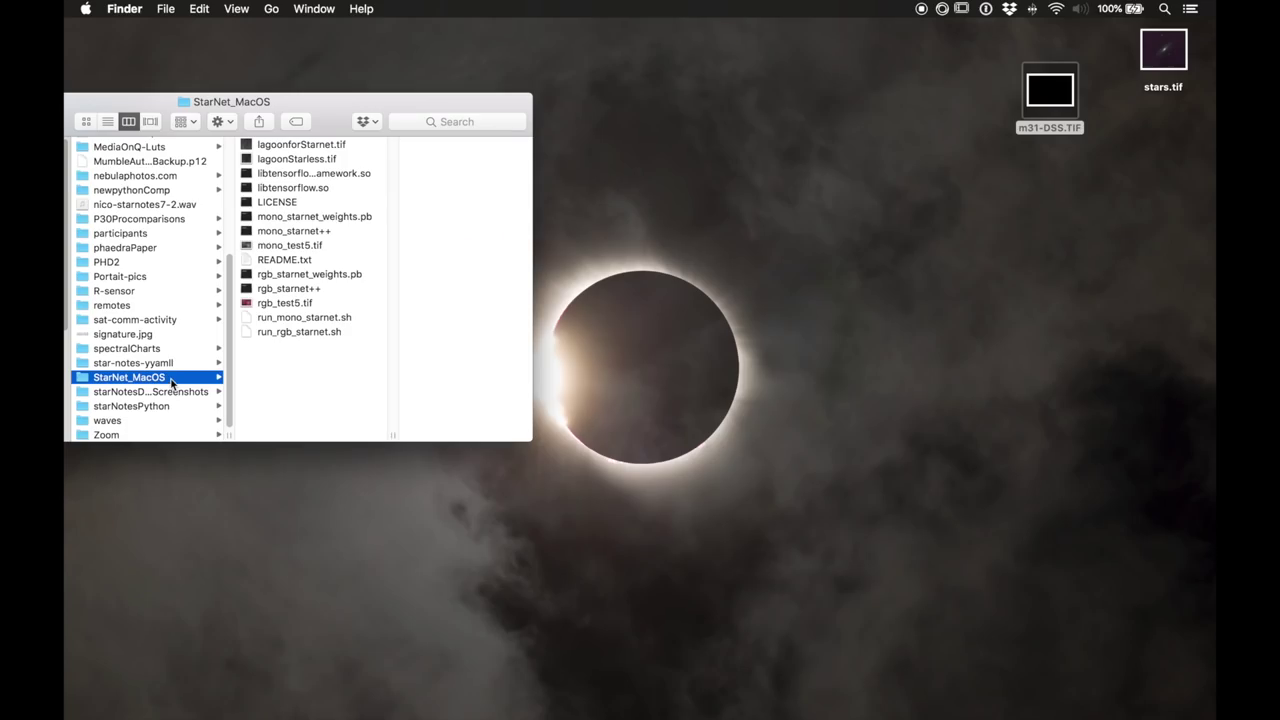
left_click_drag(172, 383, 809, 270)
left_click_drag(373, 104, 308, 435)
left_click_drag(489, 282, 732, 242)
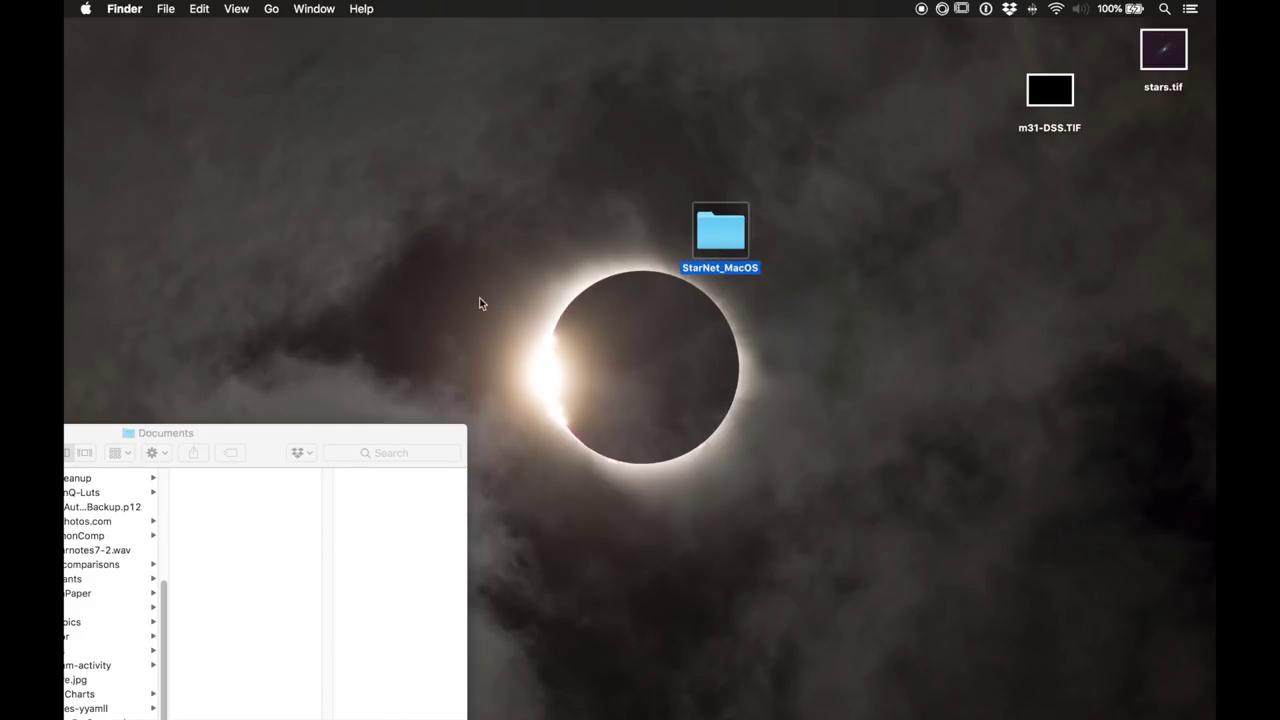
Step: Close the Documents window, then open run_rgb_starnet.sh from StarNet_MacOS with Atom
left_click_drag(271, 428, 557, 448)
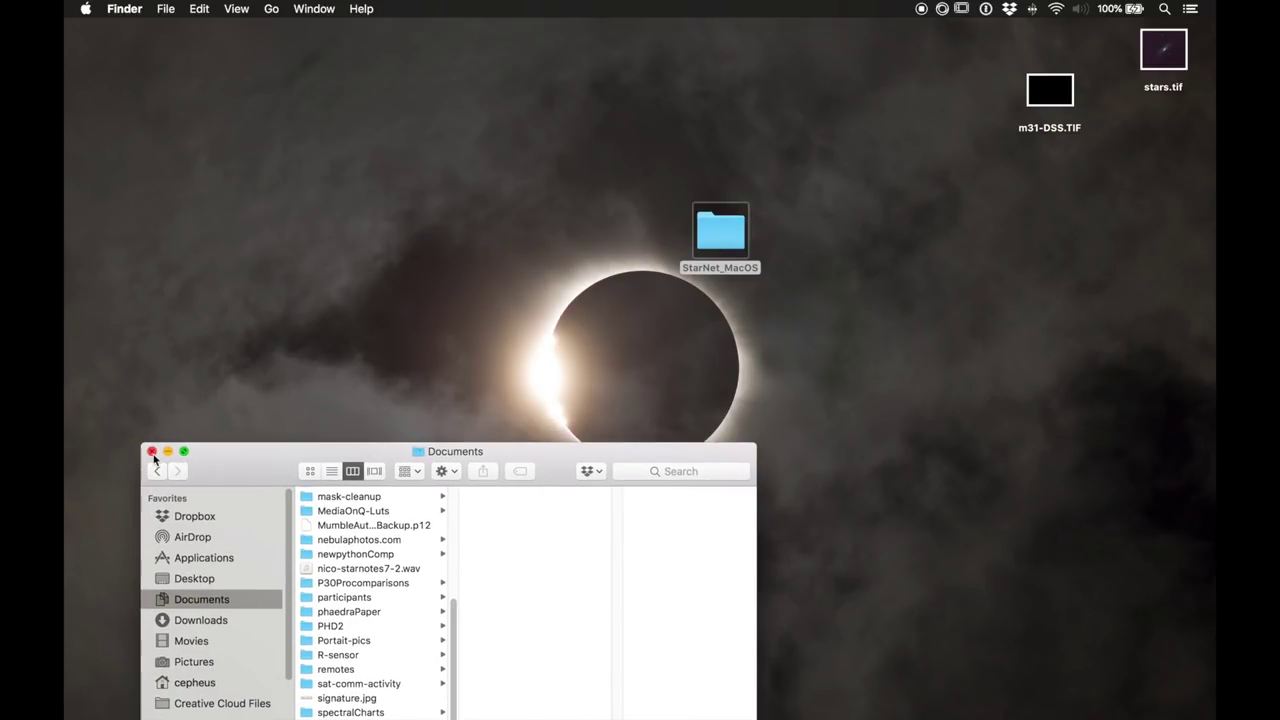
left_click(152, 452)
key("super+o")
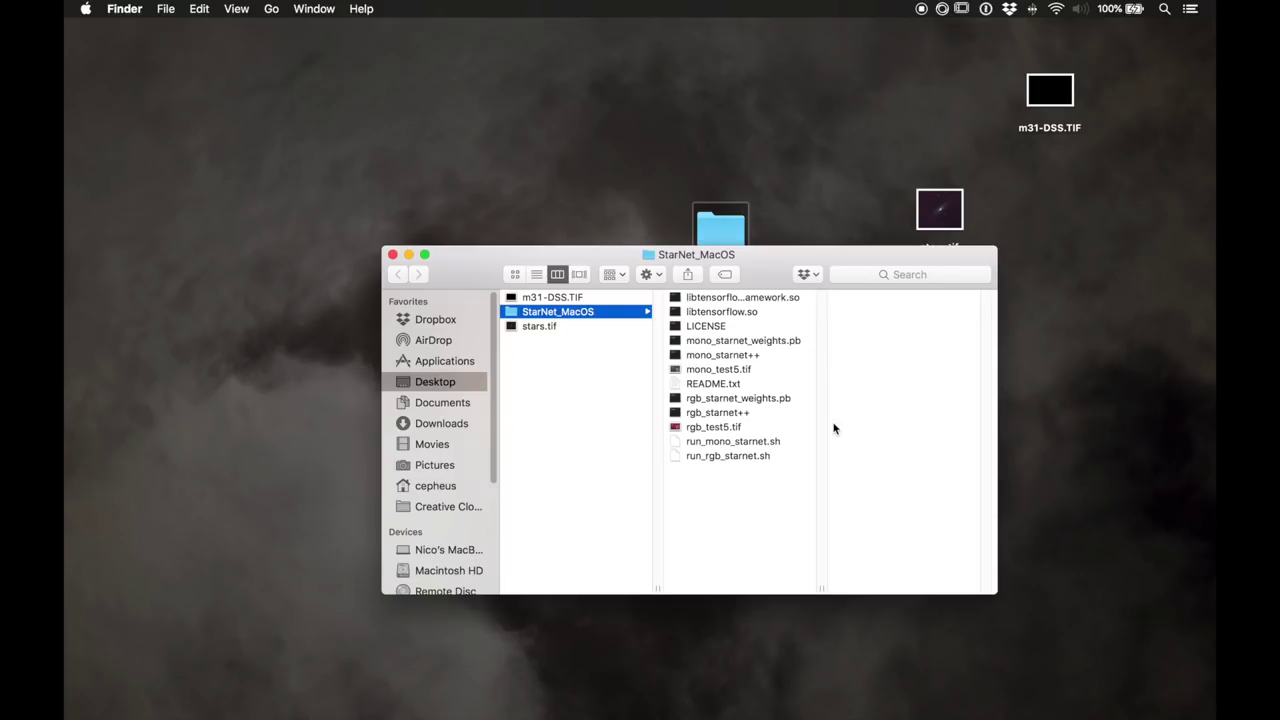
right_click(726, 458)
key("Escape")
right_click(728, 457)
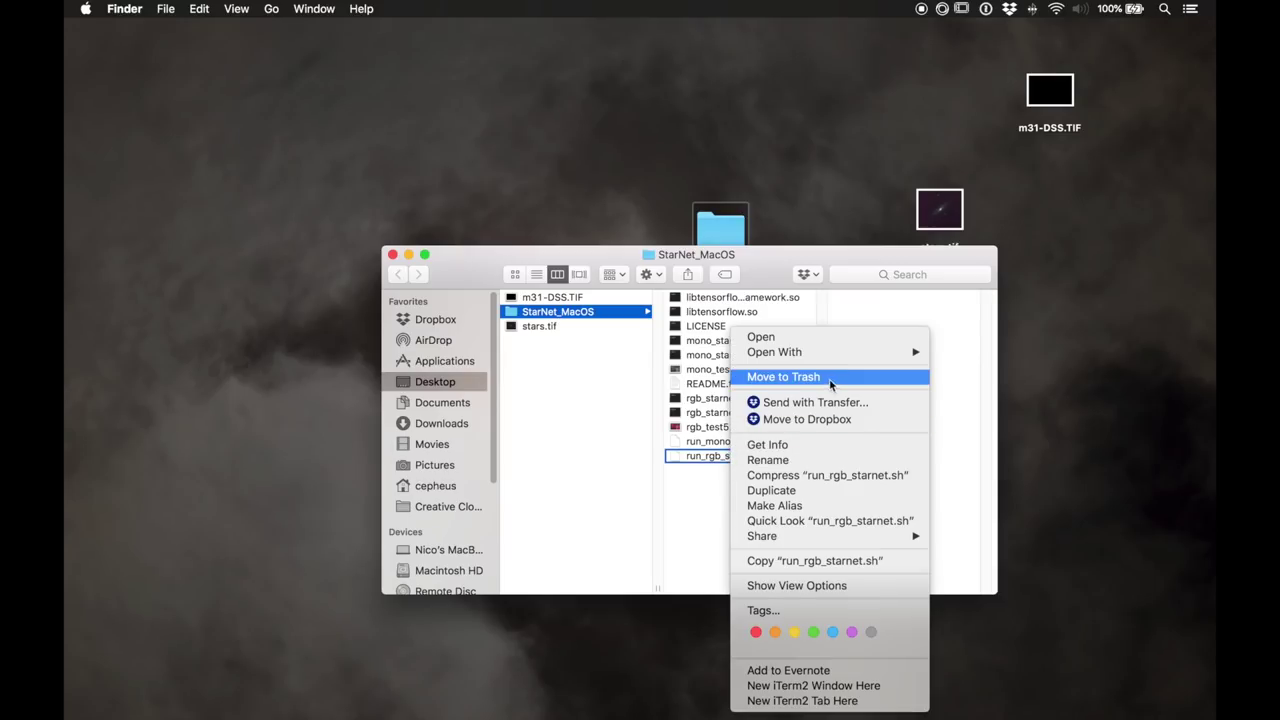
mouse_move(842, 353)
left_click(1000, 374)
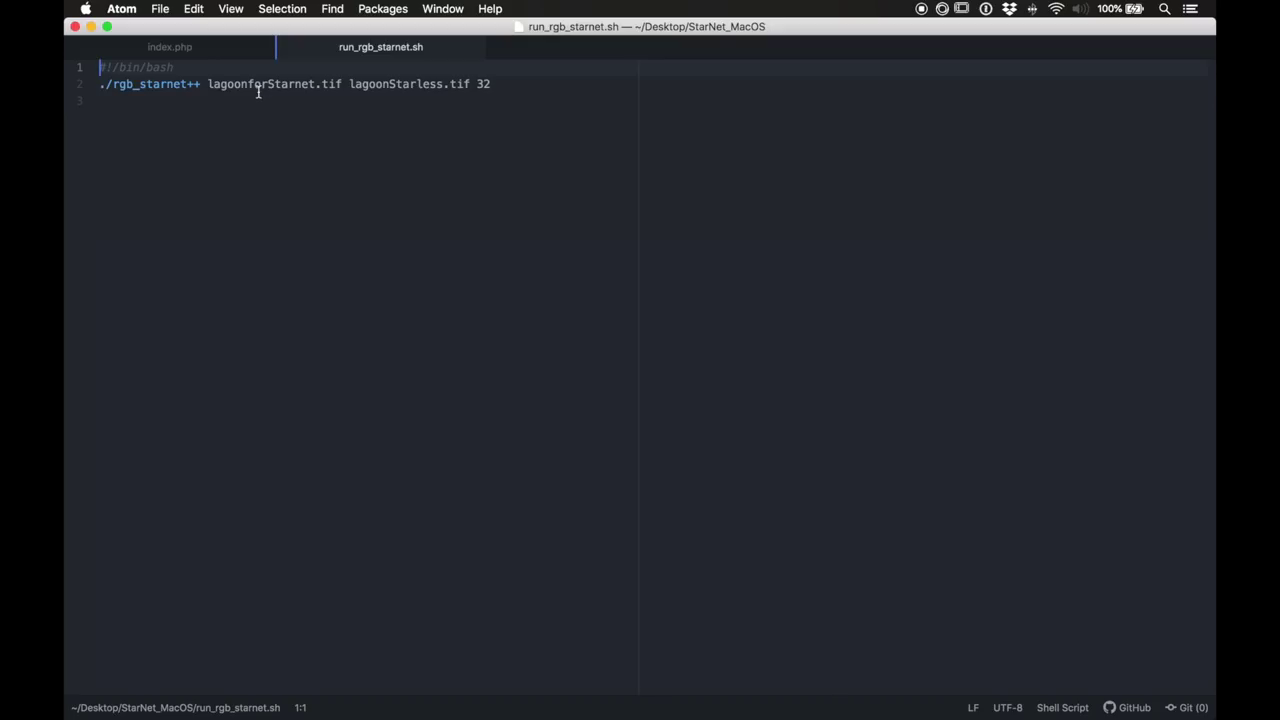
Step: Change line 2 to './rgb_starnet++ stars.tif m31Starless.tif 64' and save the script
left_click_drag(315, 84, 207, 84)
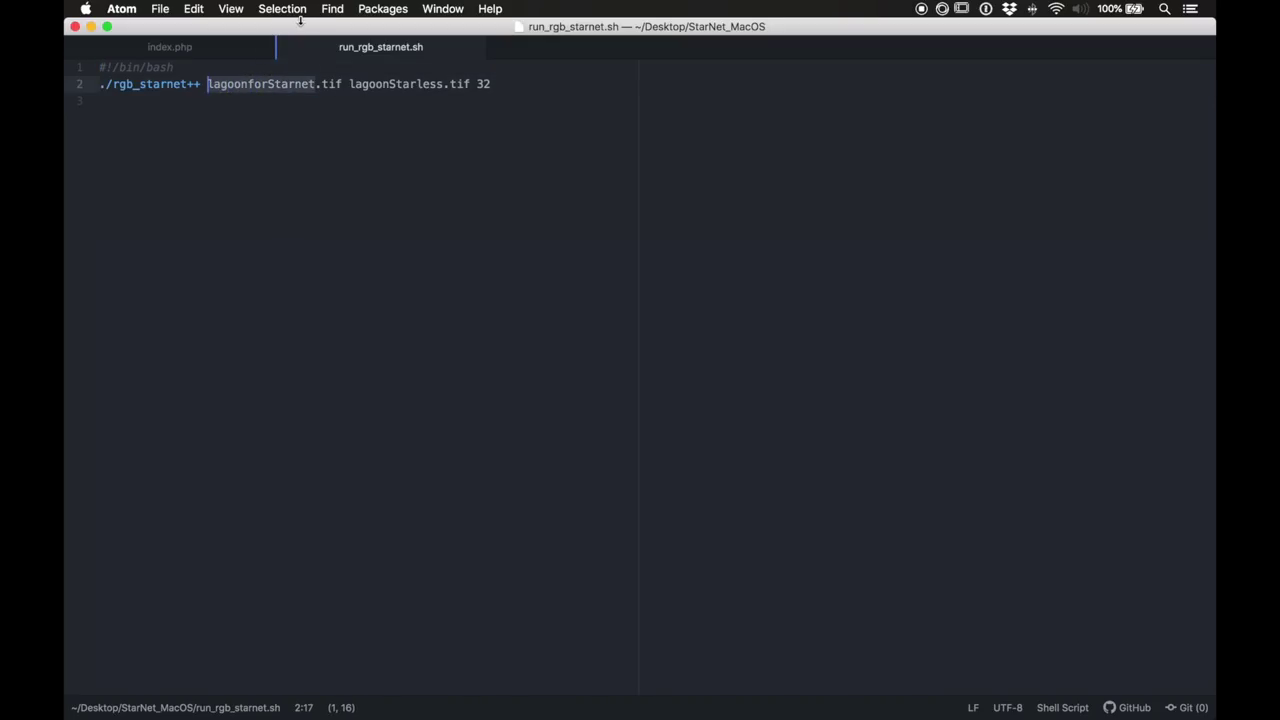
type("stars")
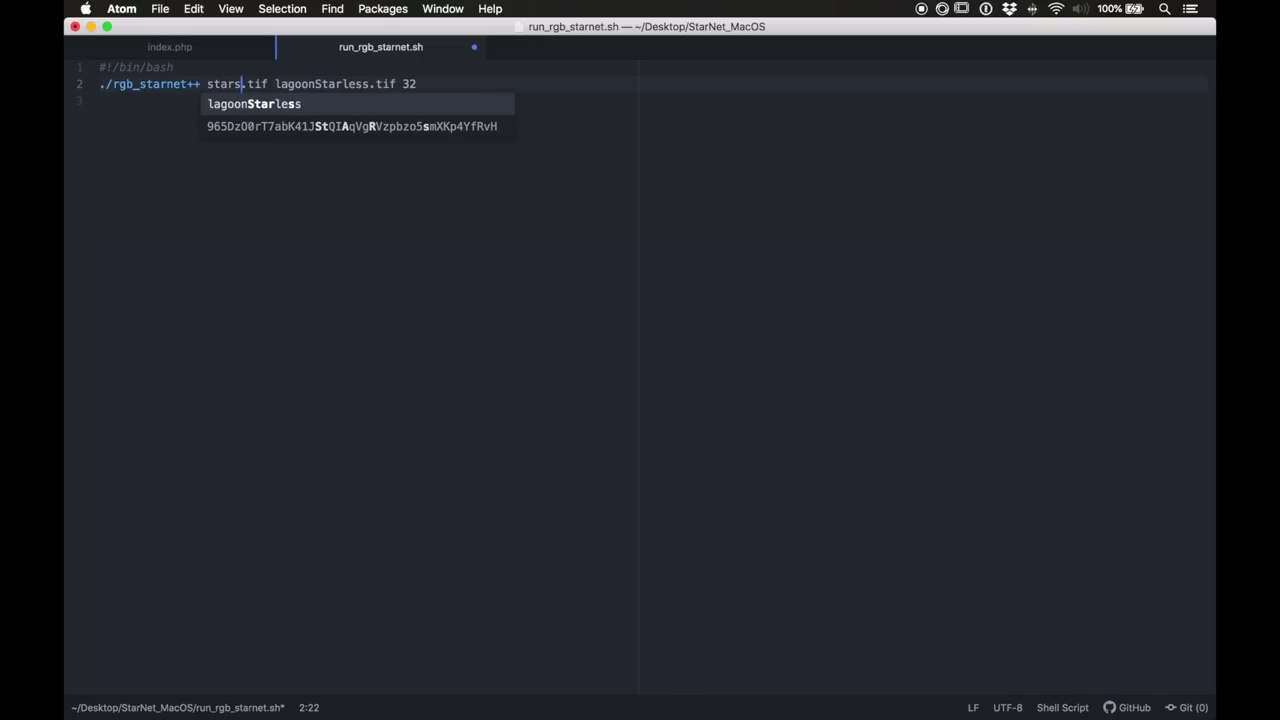
left_click(316, 84)
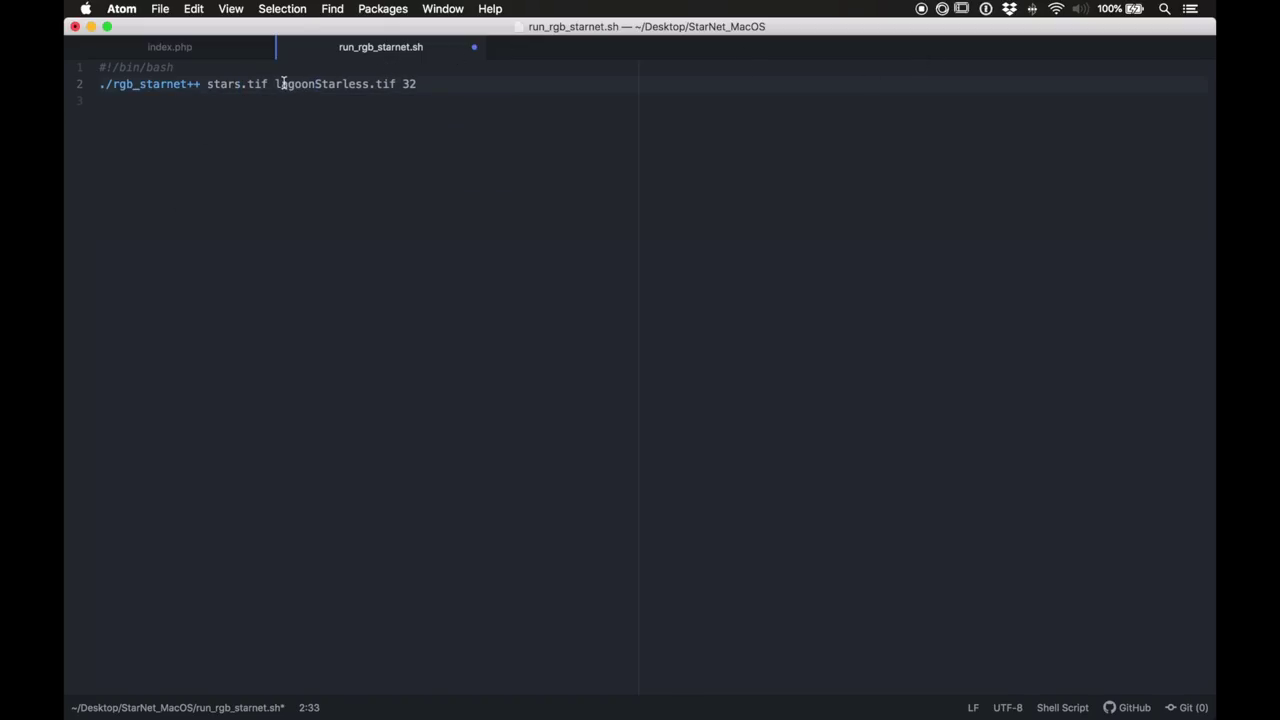
left_click_drag(275, 84, 314, 84)
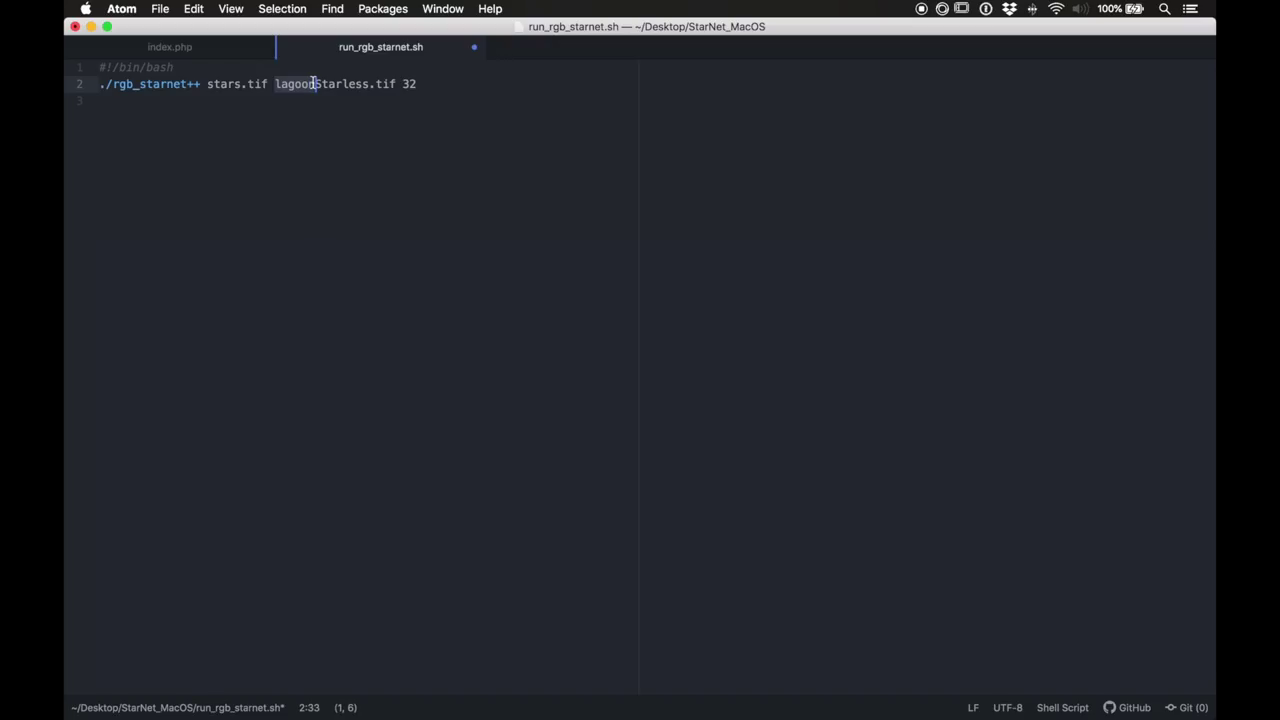
type("m31")
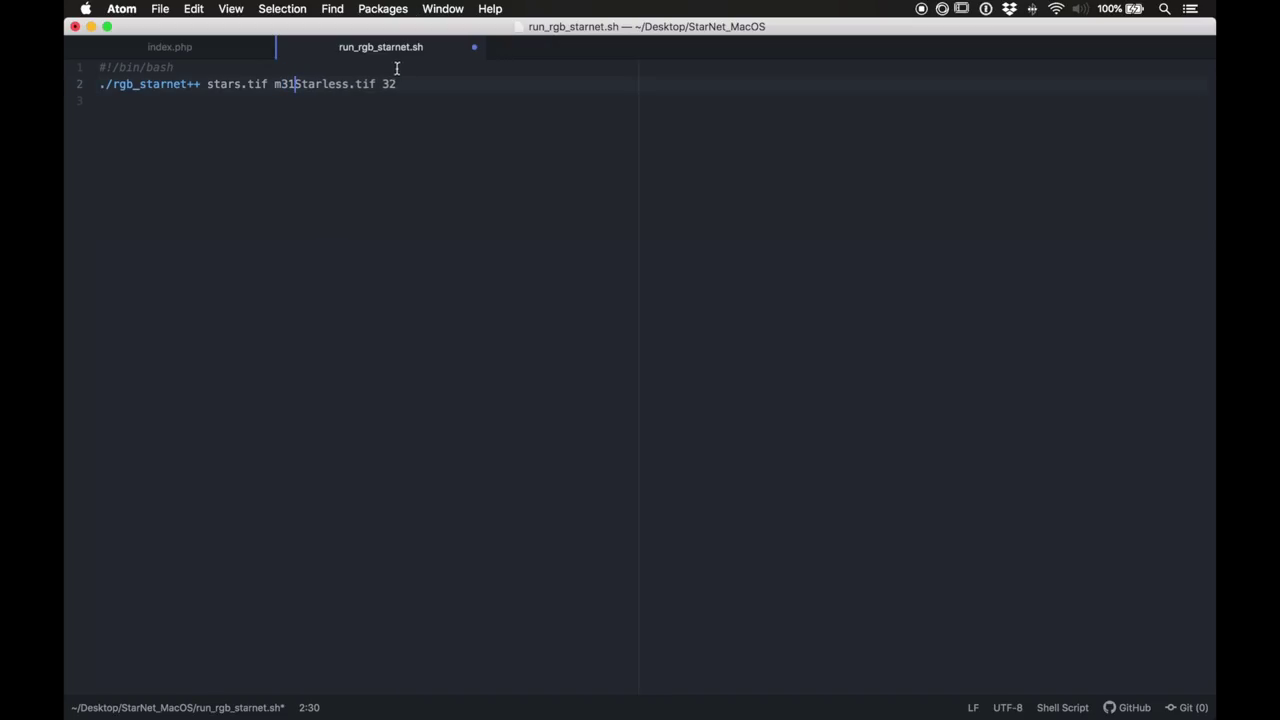
left_click_drag(396, 84, 382, 84)
type("64")
key("super+s")
mouse_move(399, 84)
left_mouse_down()
mouse_move(263, 48)
mouse_move(381, 85)
left_mouse_up()
left_click(401, 101)
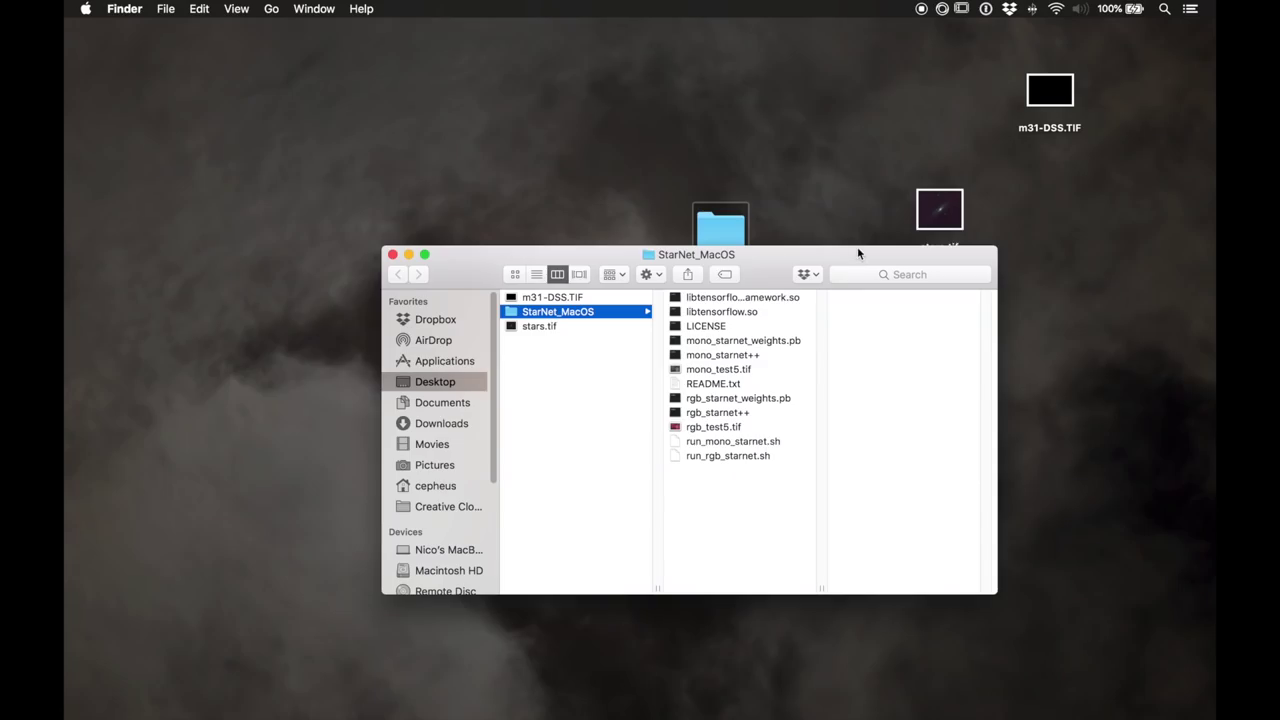
Step: Move stars.tif into StarNet_MacOS, preview run_rgb_starnet.sh, and launch Terminal via Spotlight
left_click_drag(857, 252, 700, 222)
left_click_drag(935, 213, 586, 490)
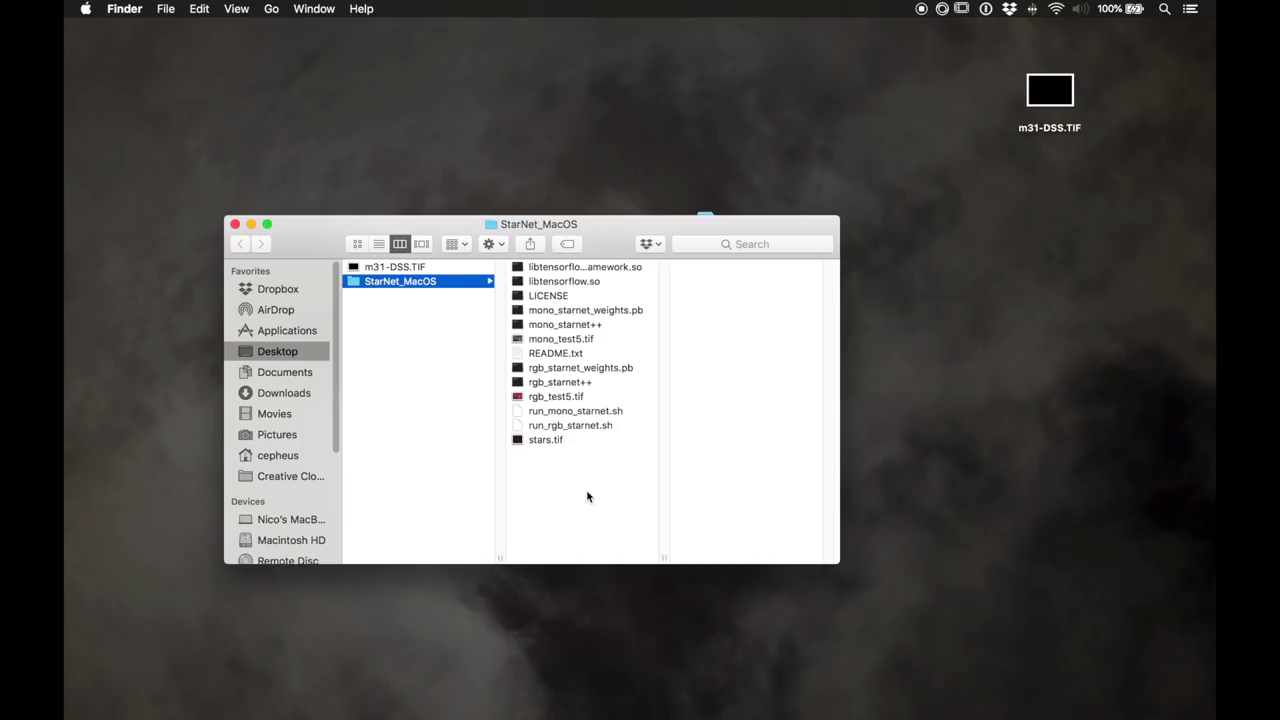
left_click(562, 426)
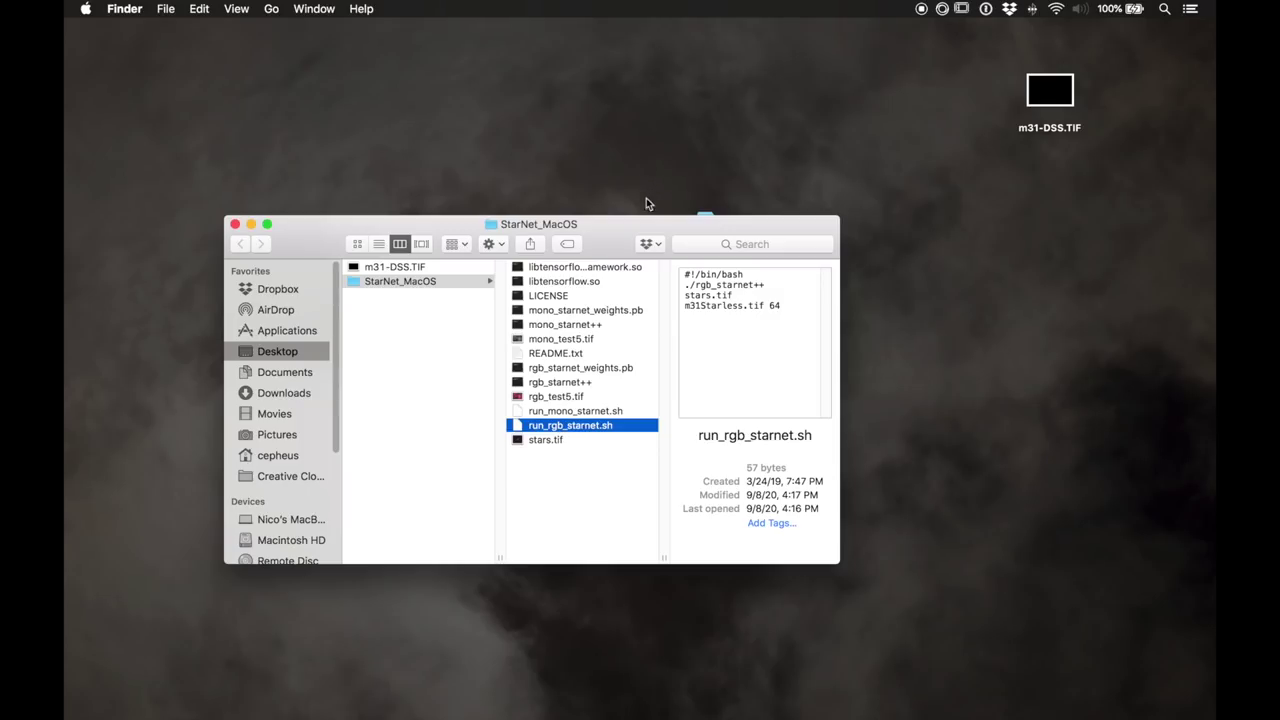
left_click_drag(646, 204, 588, 211)
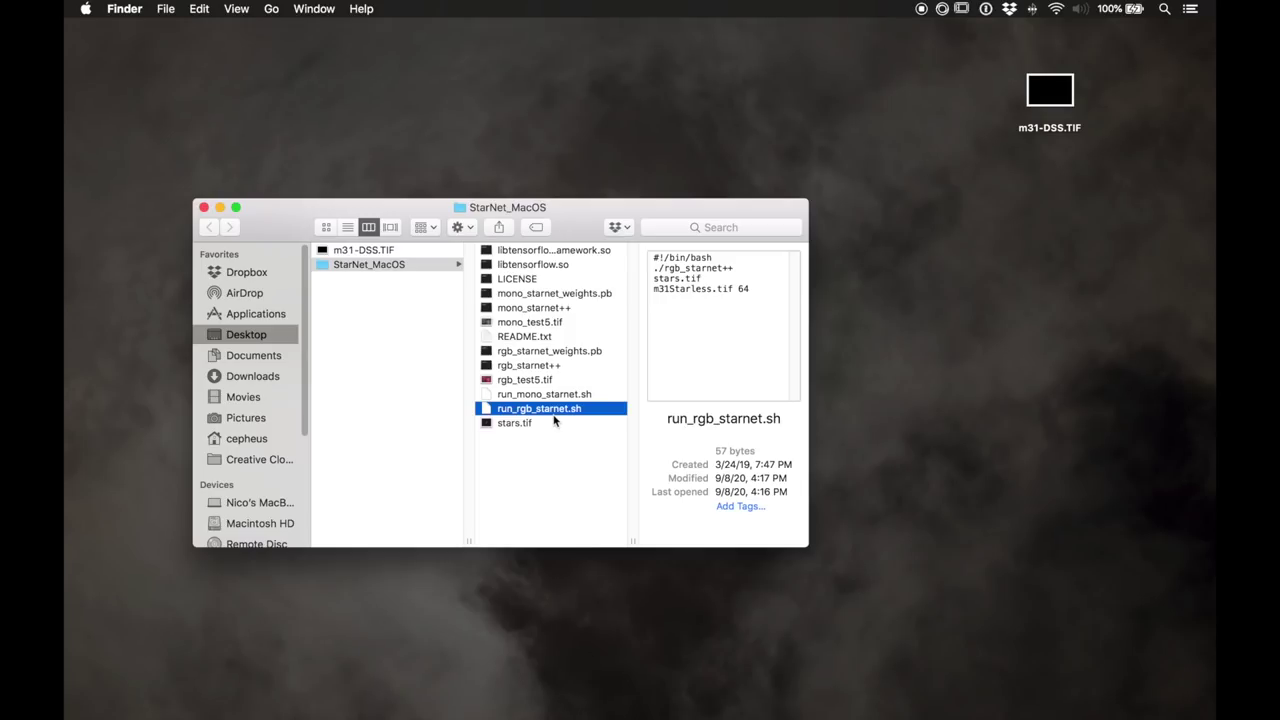
key("super+space")
key("Return")
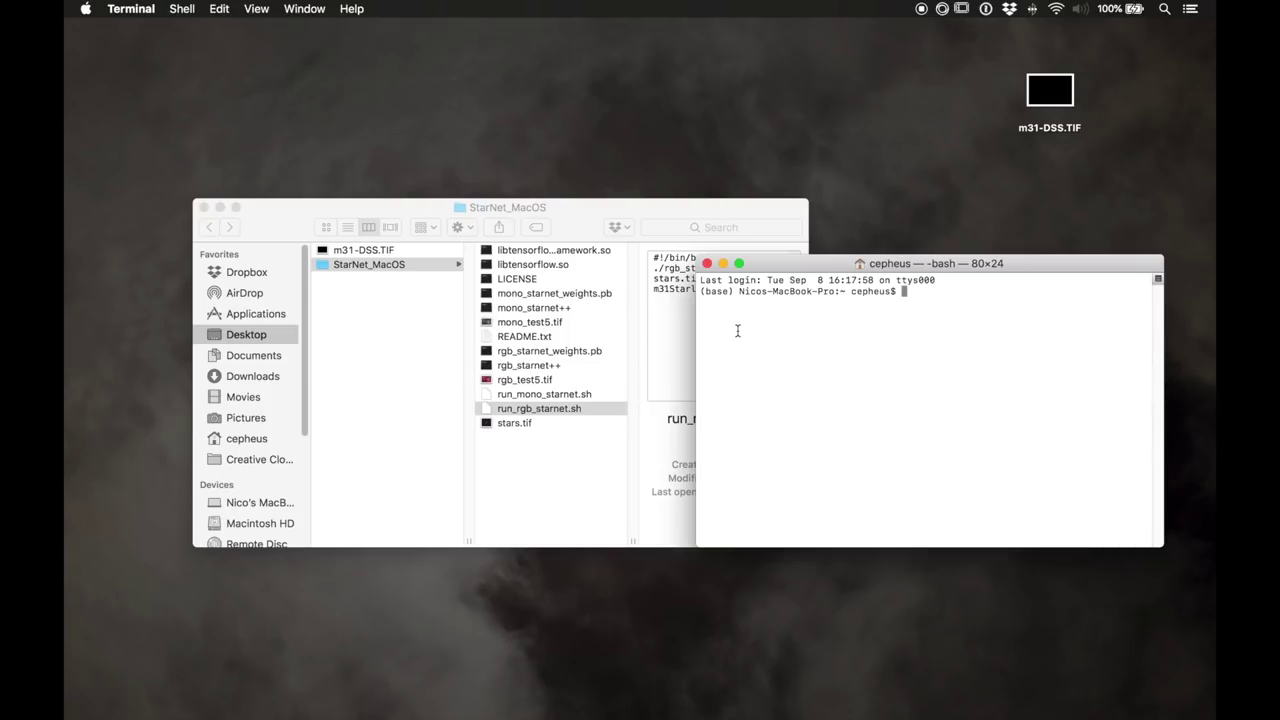
Step: cd into the StarNet_MacOS folder and run run_rgb_starnet.sh on stars.tif
type("cd")
left_click_drag(367, 264, 966, 298)
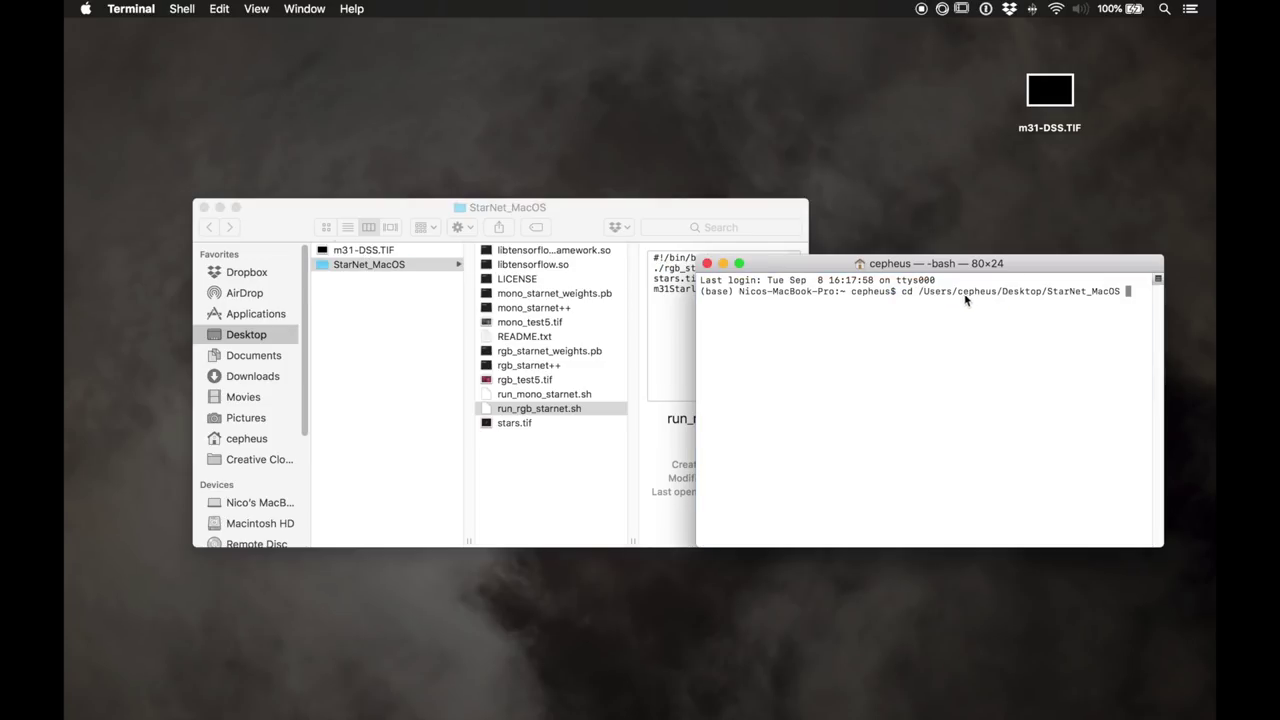
key("Return")
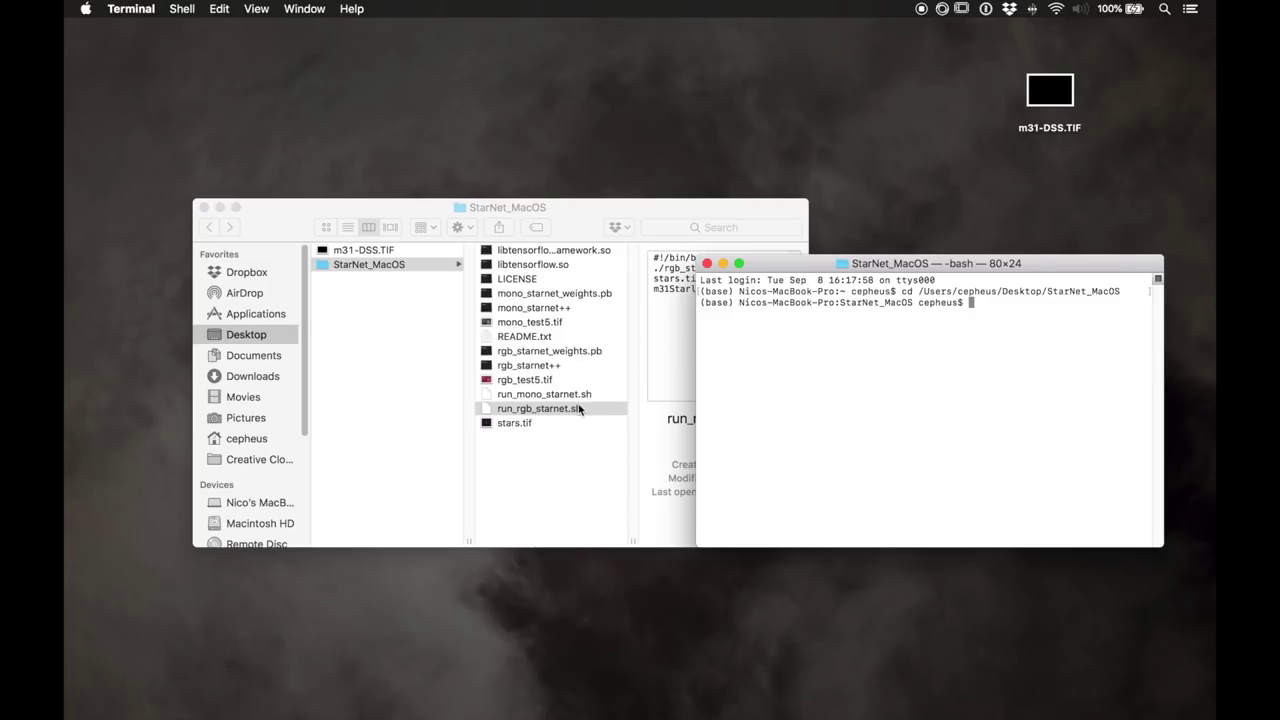
left_click_drag(514, 413, 990, 320)
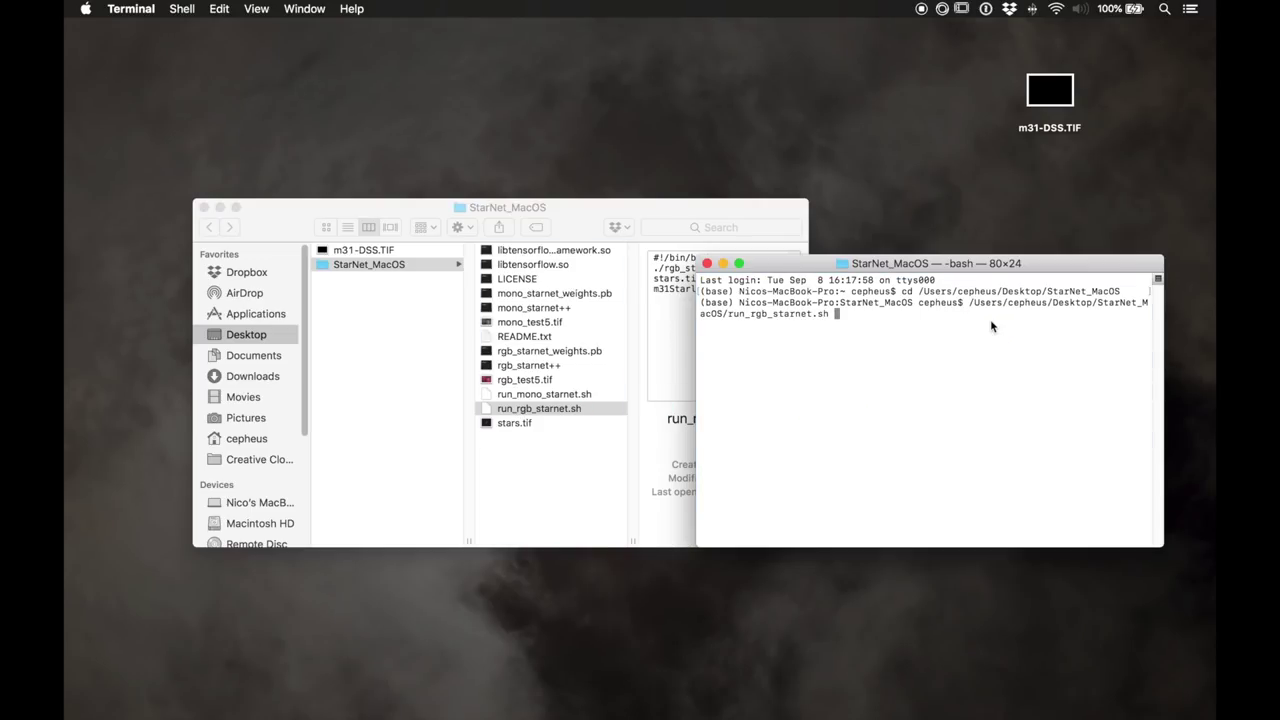
key("Return")
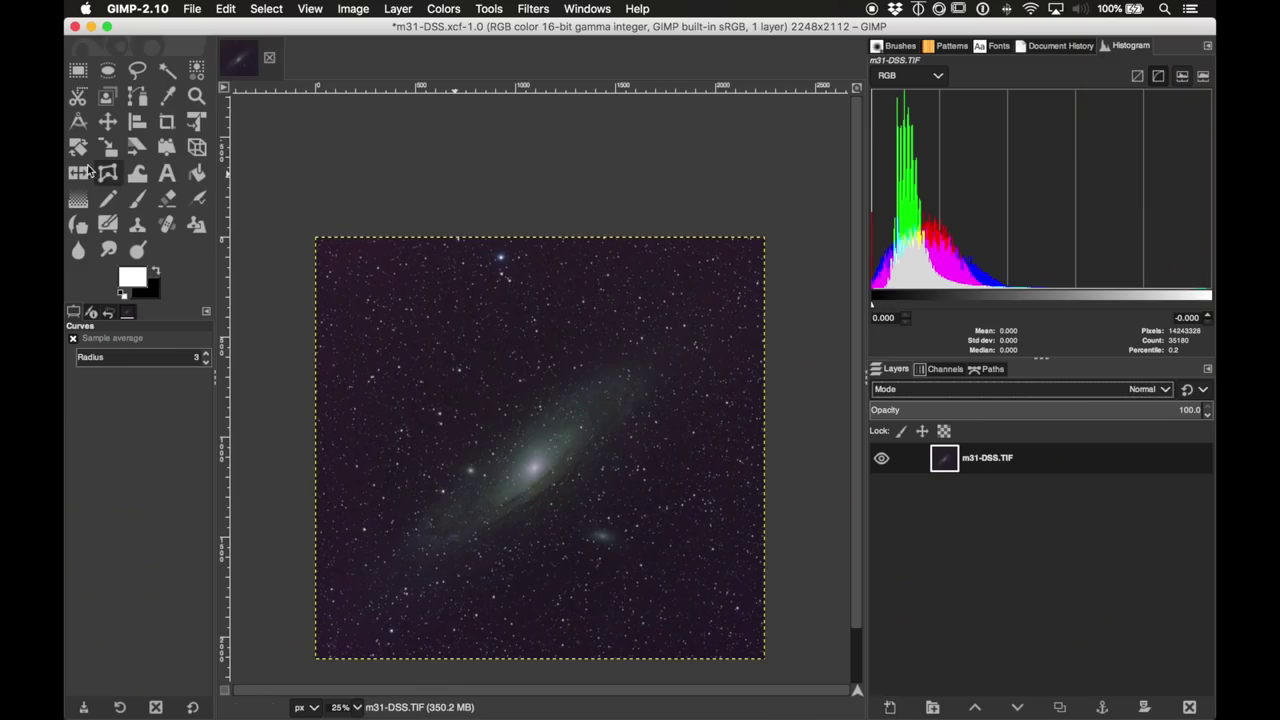
Step: Open the StarNet output M31Starless.tif in GIMP
left_click(191, 9)
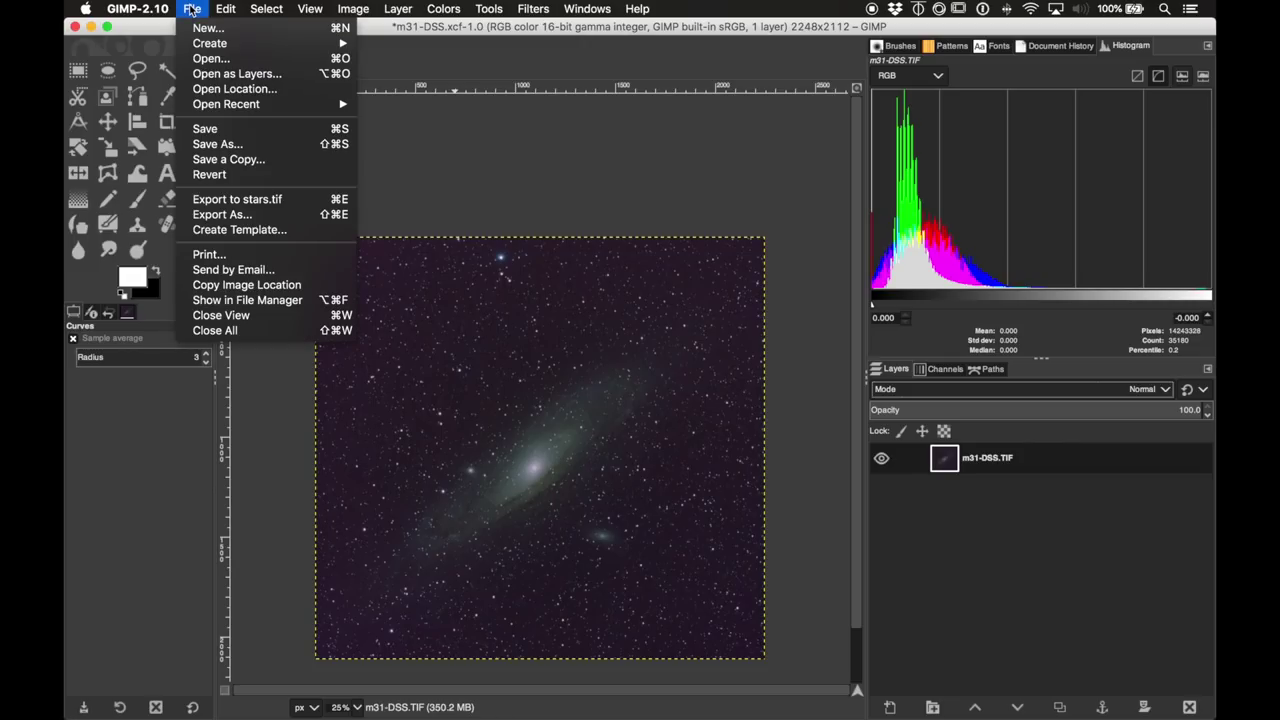
left_click(208, 60)
left_click(257, 142)
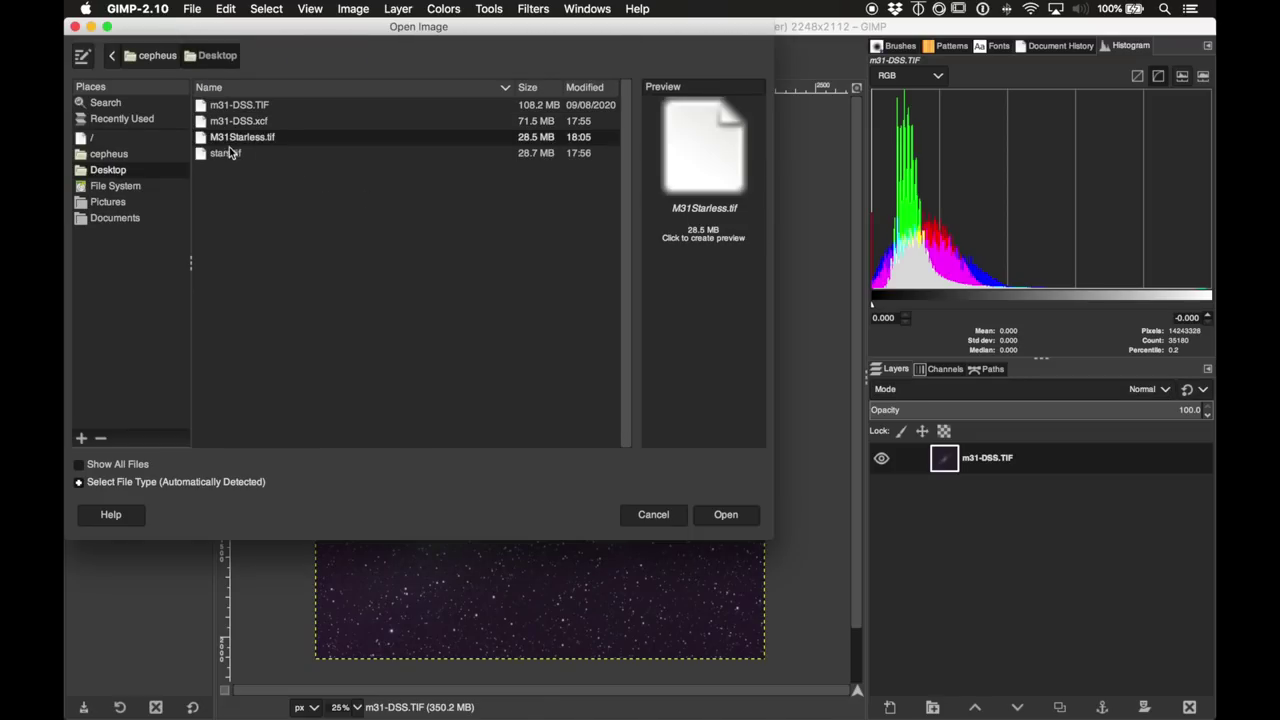
left_click(737, 521)
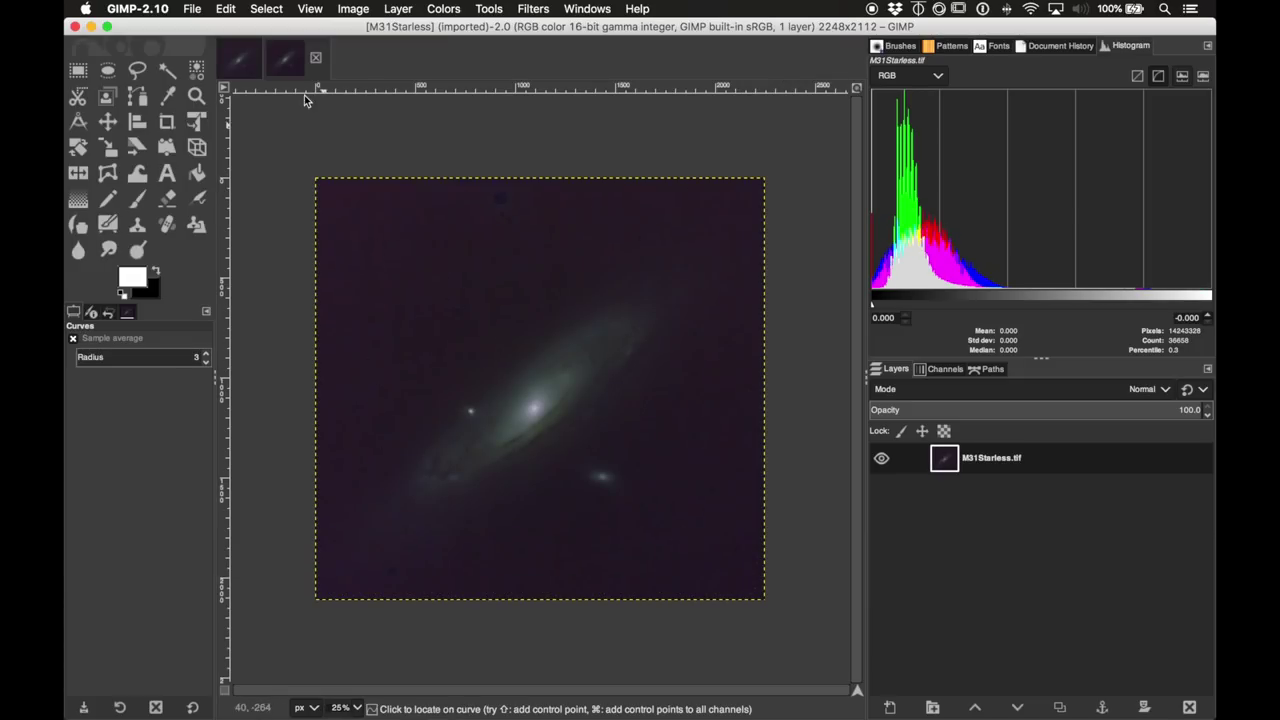
Step: Switch back and forth between the m31-DSS and M31Starless image tabs to compare starry and starless versions
left_click(248, 62)
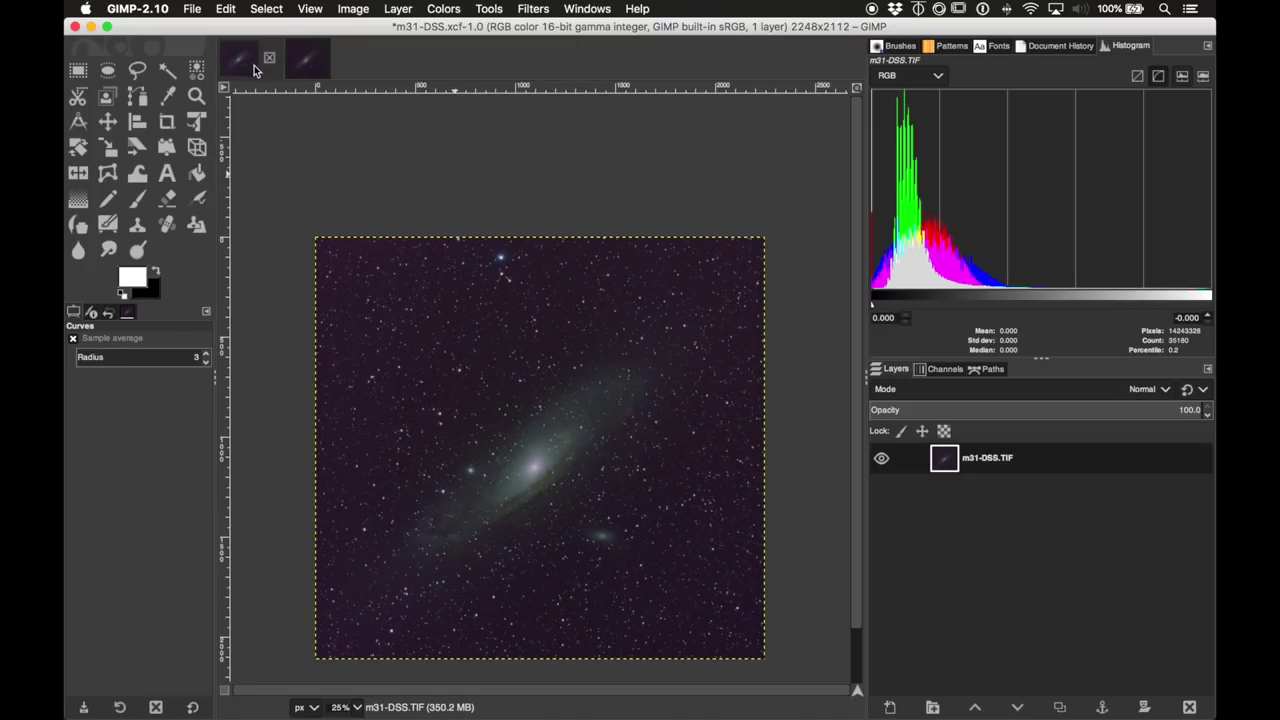
left_click(284, 63)
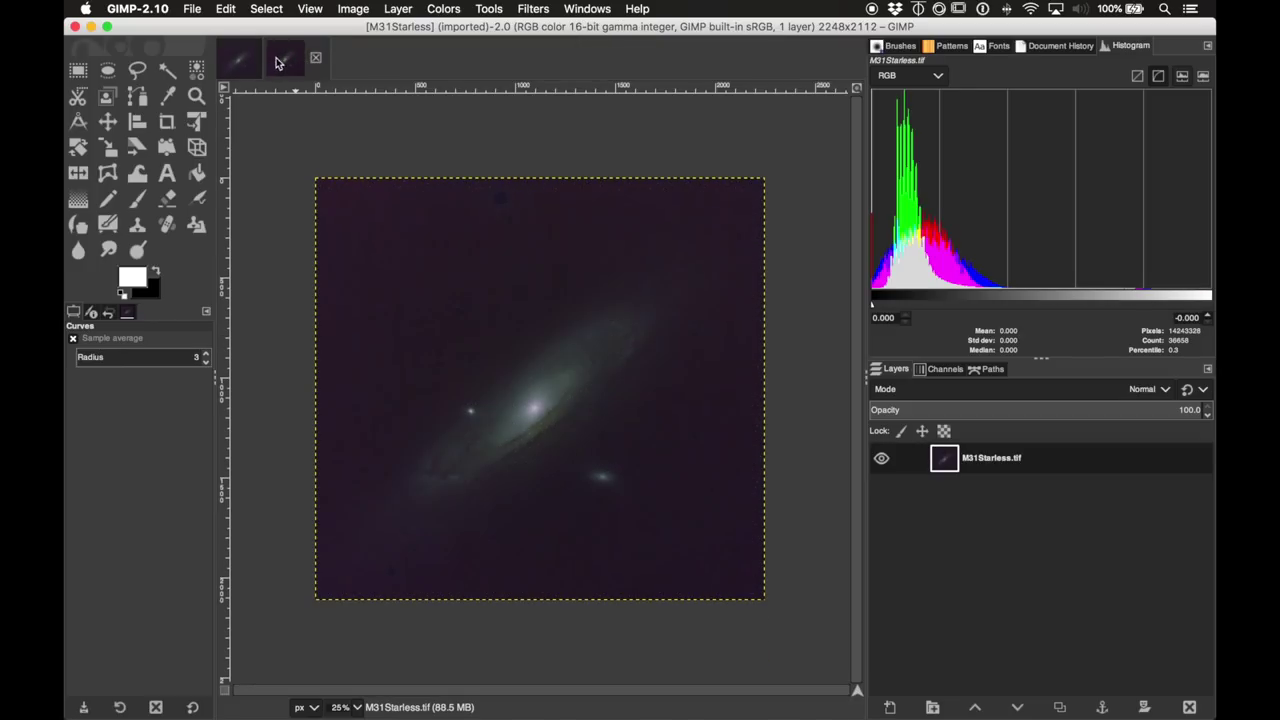
left_click(239, 62)
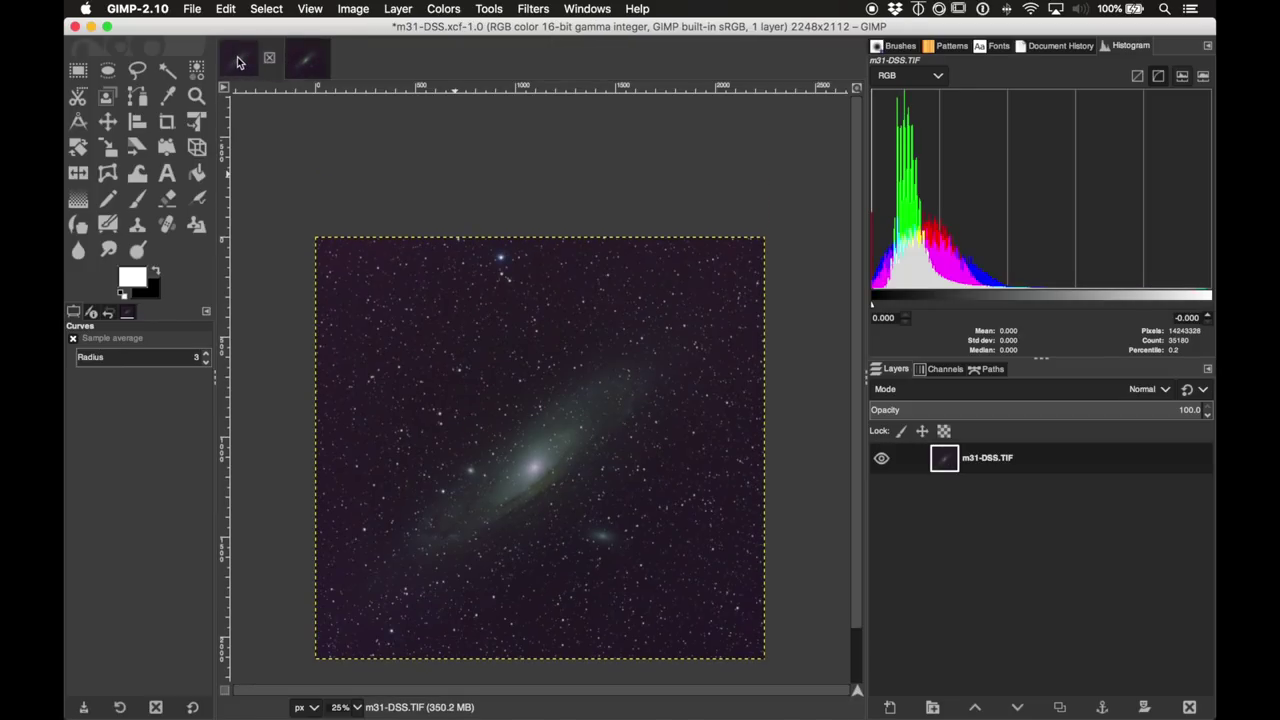
left_click(296, 63)
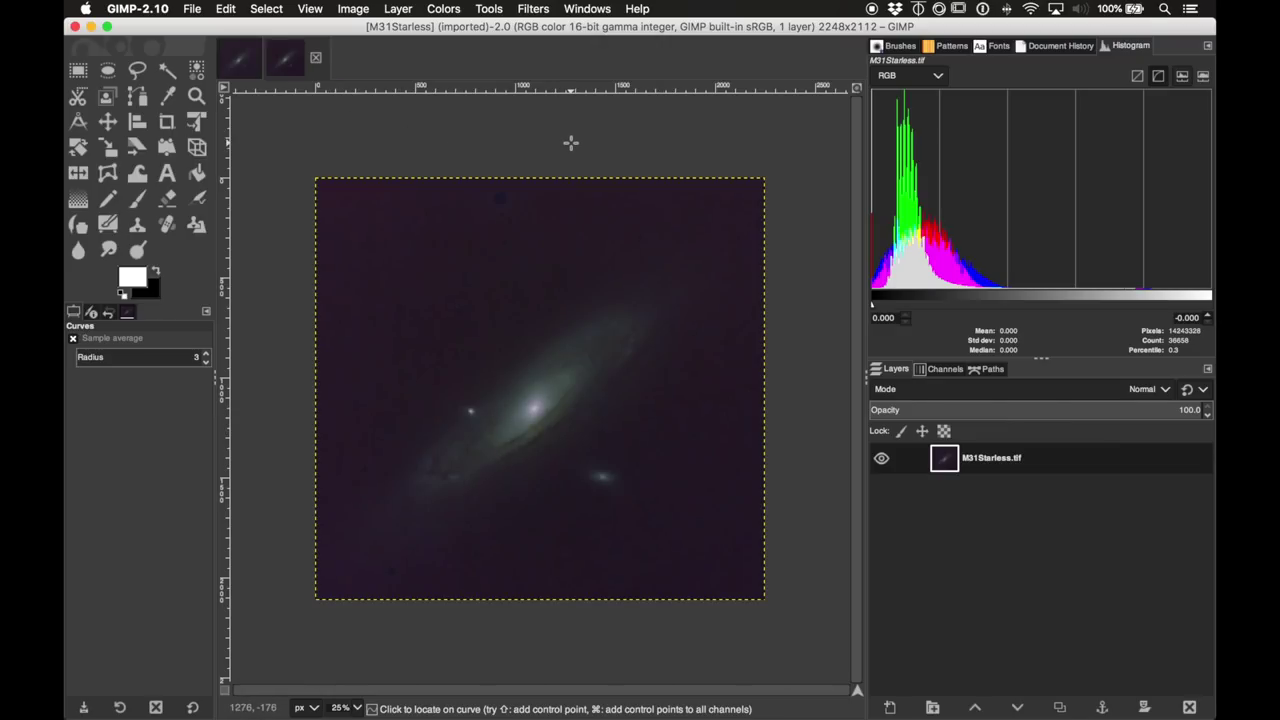
Step: Duplicate the M31Starless.tif layer, rename the copy 'curves', and make it active
right_click(983, 460)
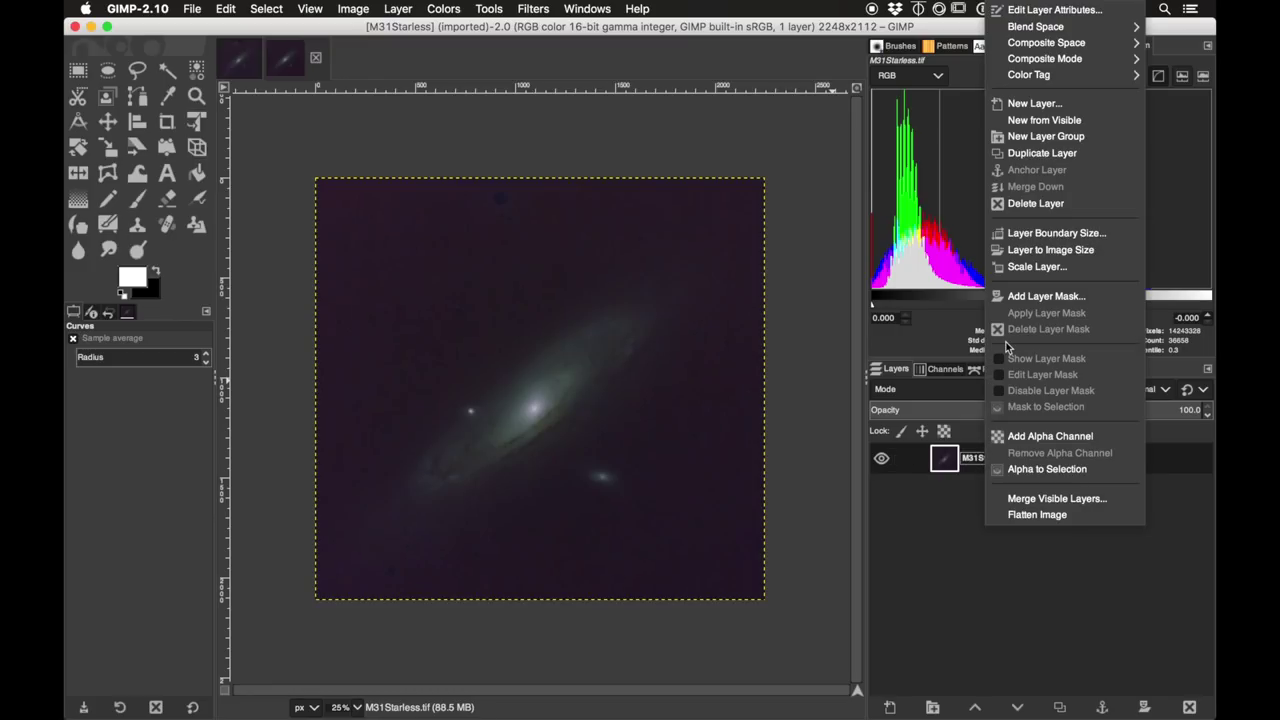
left_click(1031, 155)
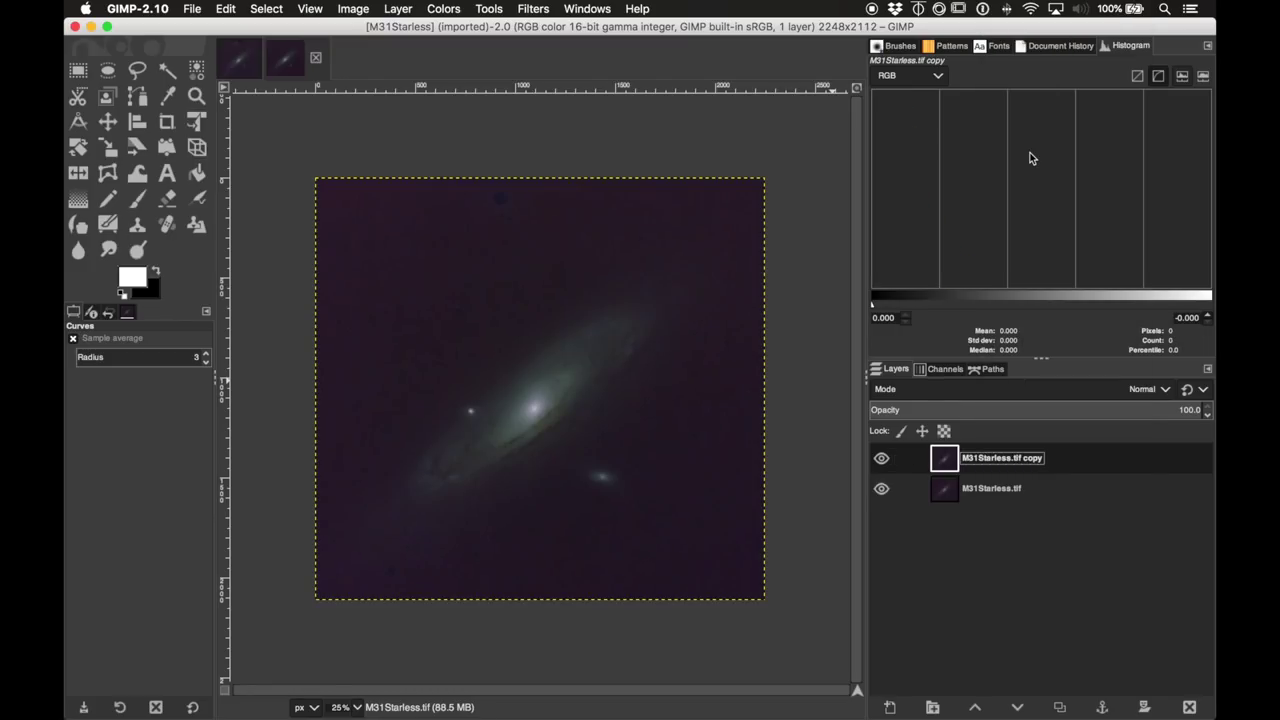
double_click(993, 458)
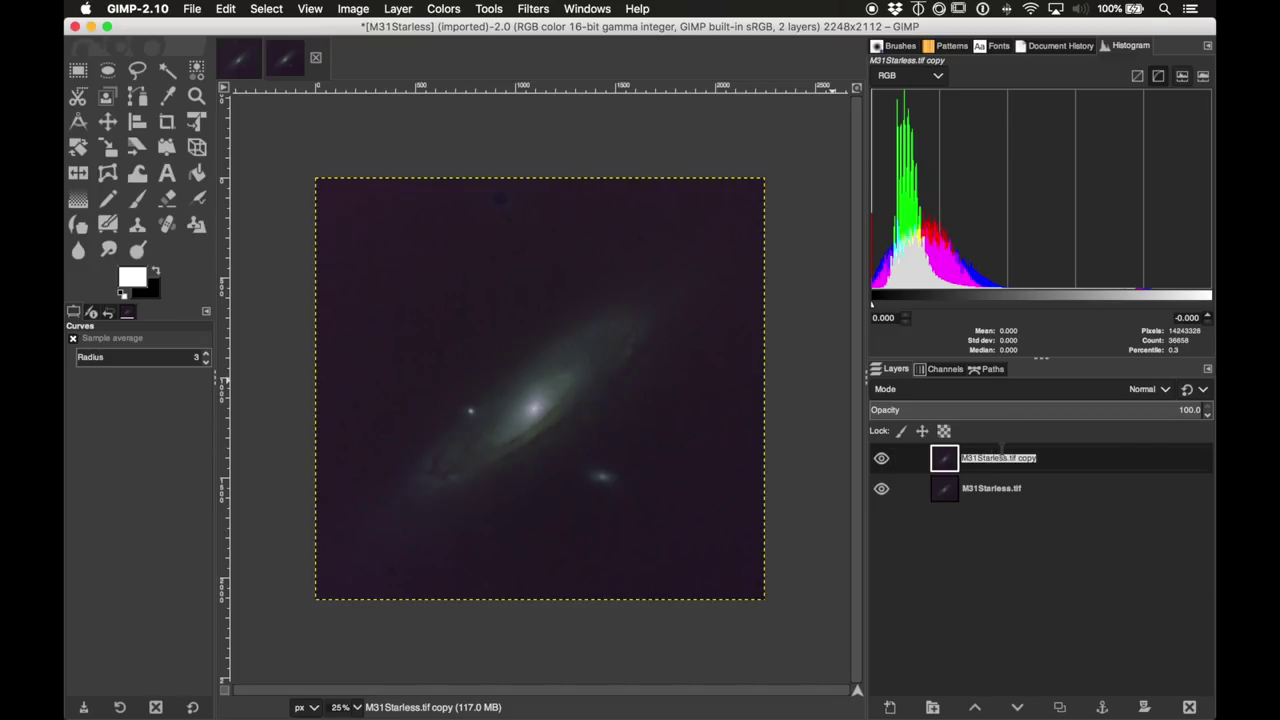
type("curves")
left_click(1034, 486)
left_click(1031, 457)
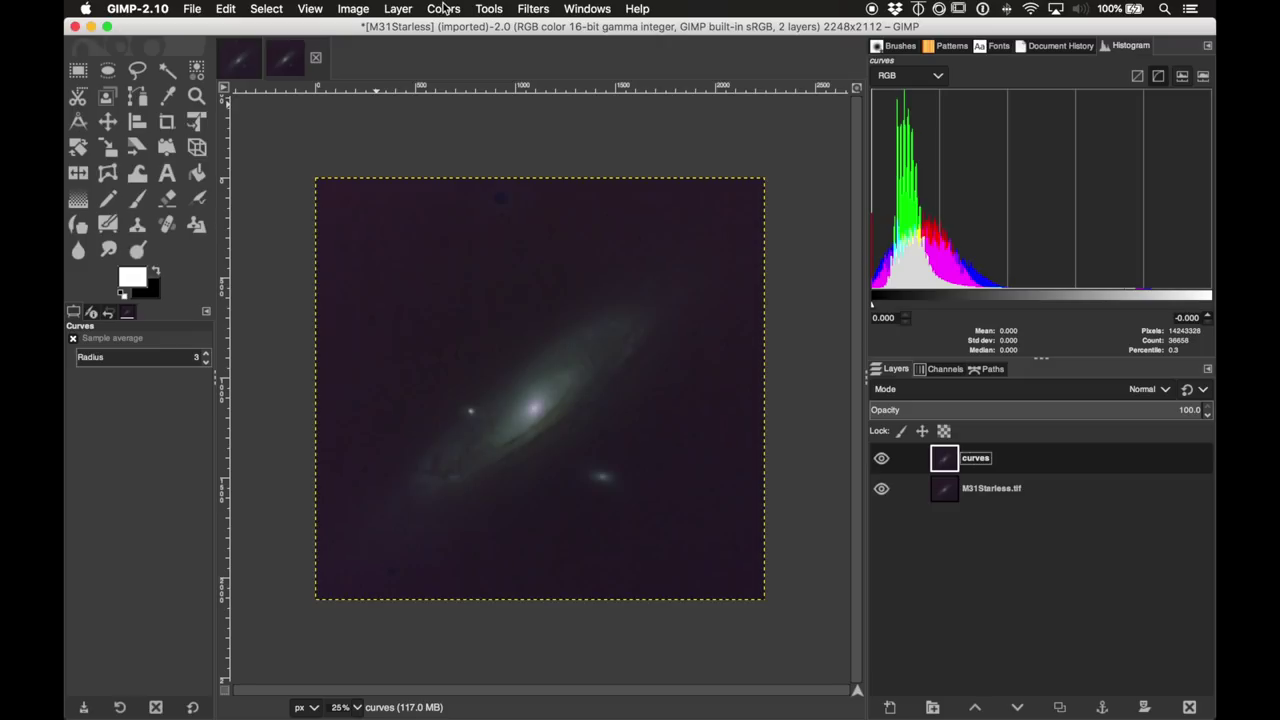
Step: Apply a Curves adjustment lowering the shadows and lifting the midtones to brighten the galaxy
left_click(444, 8)
left_click(462, 163)
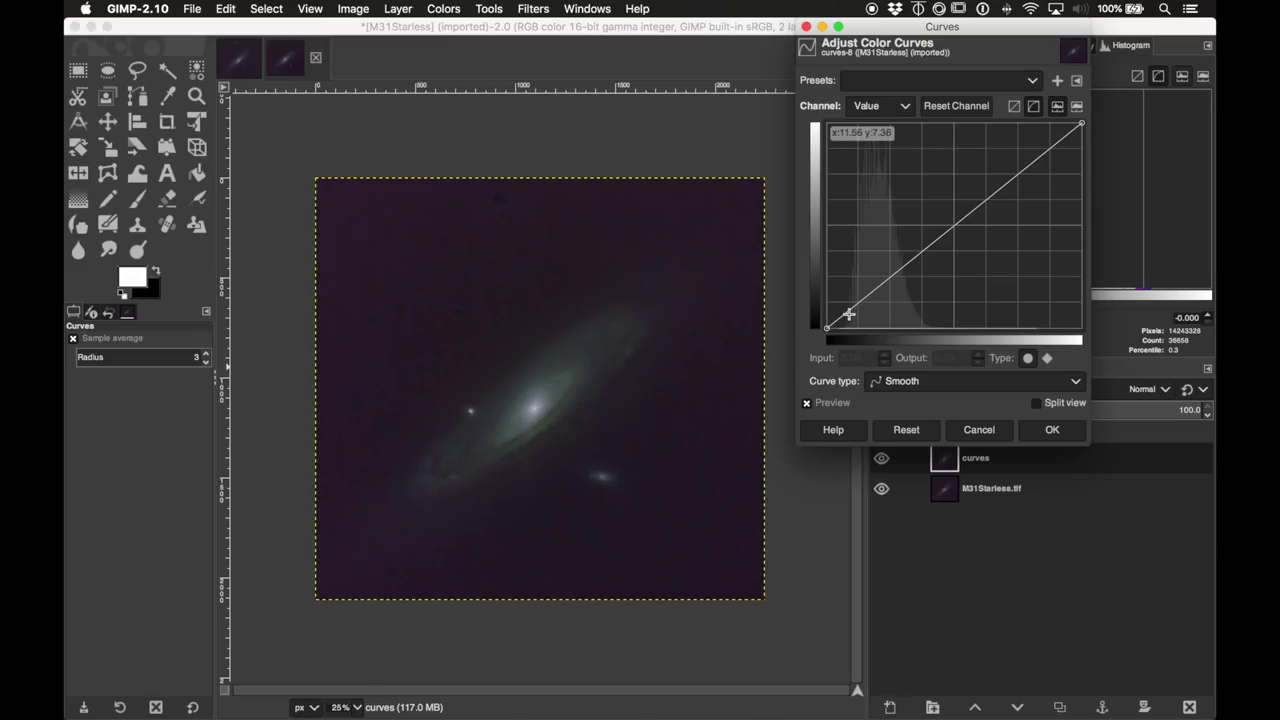
left_click_drag(828, 326, 851, 316)
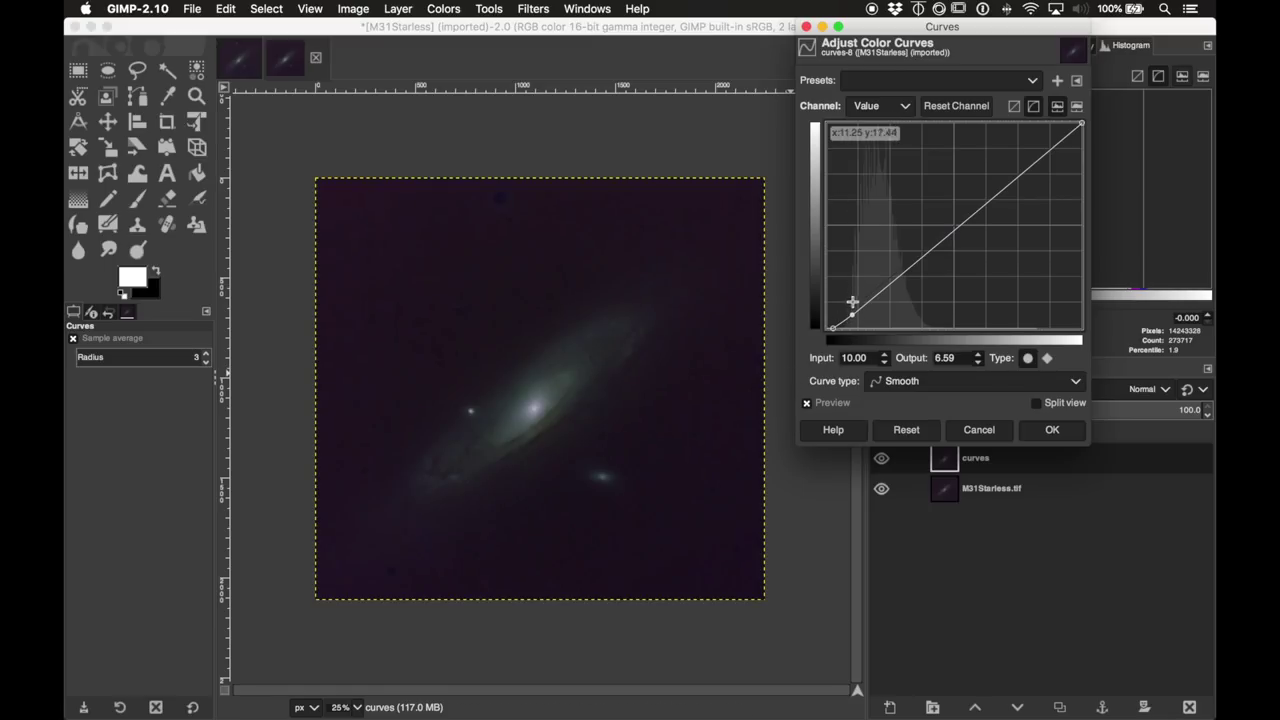
left_click_drag(851, 314, 849, 318)
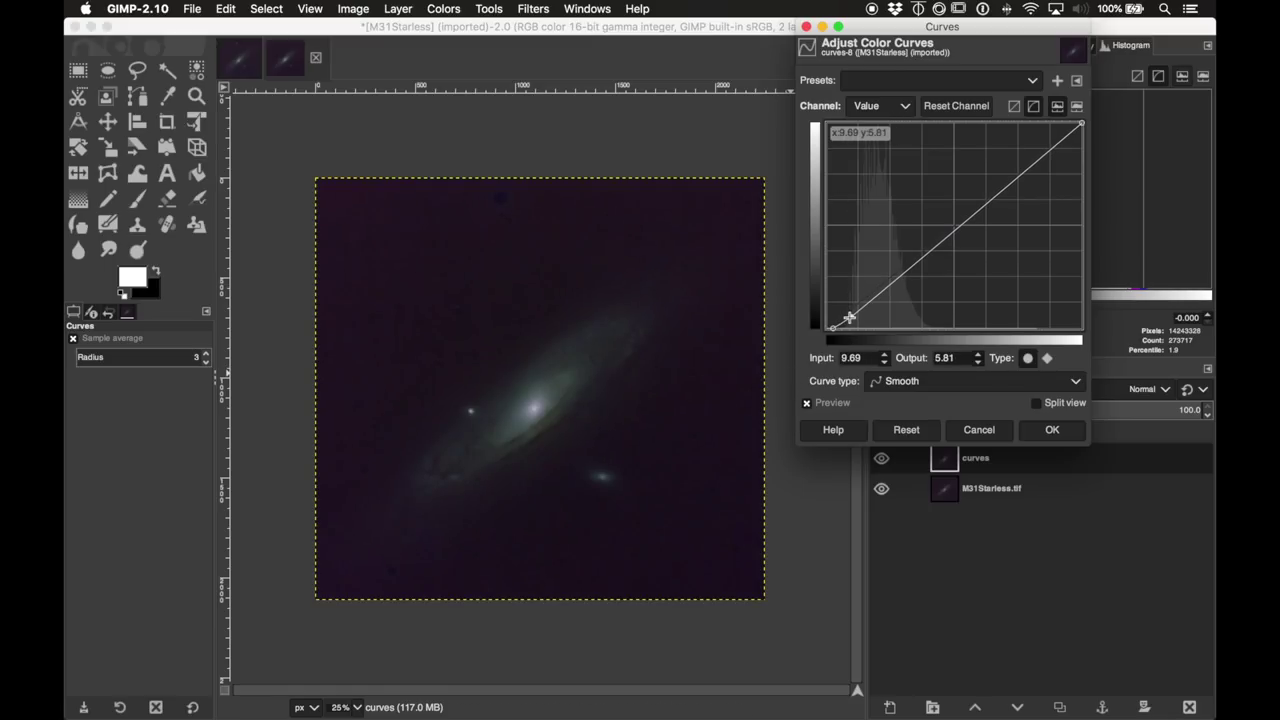
left_click_drag(898, 279, 896, 267)
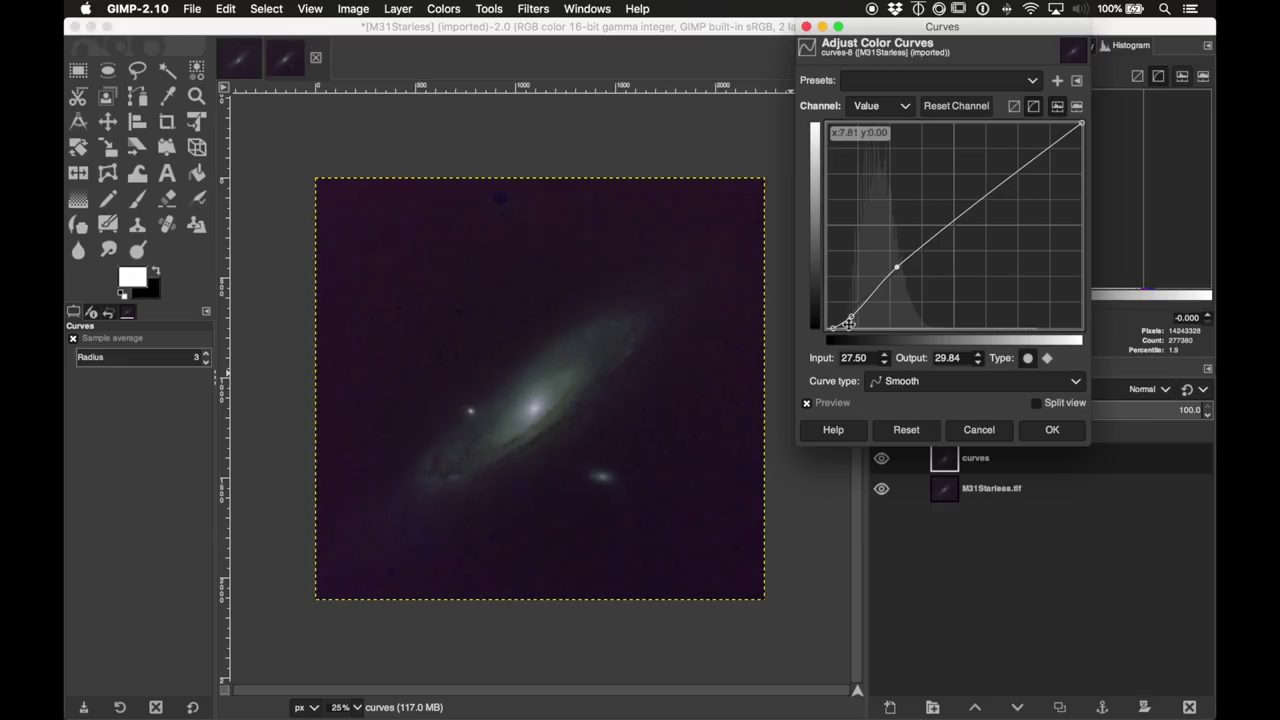
left_click(1051, 432)
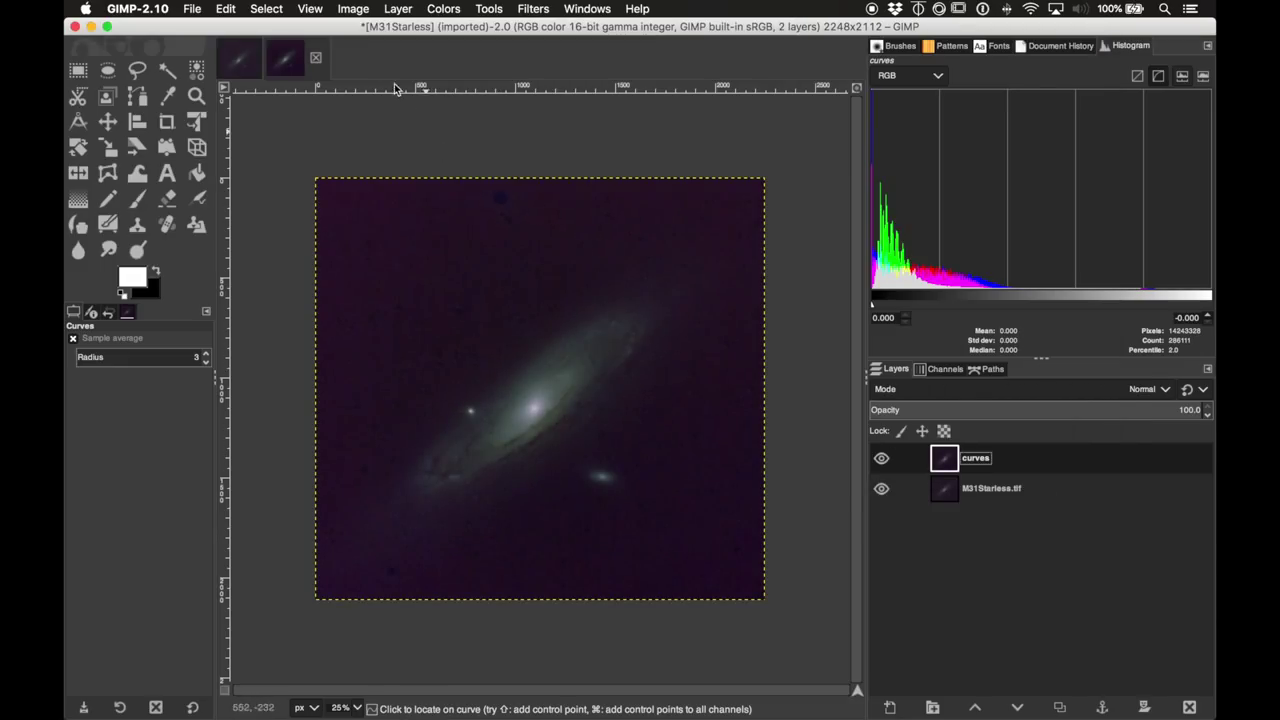
Step: Raise the curves layer's saturation scale to about 1.202 and apply it
left_click(441, 9)
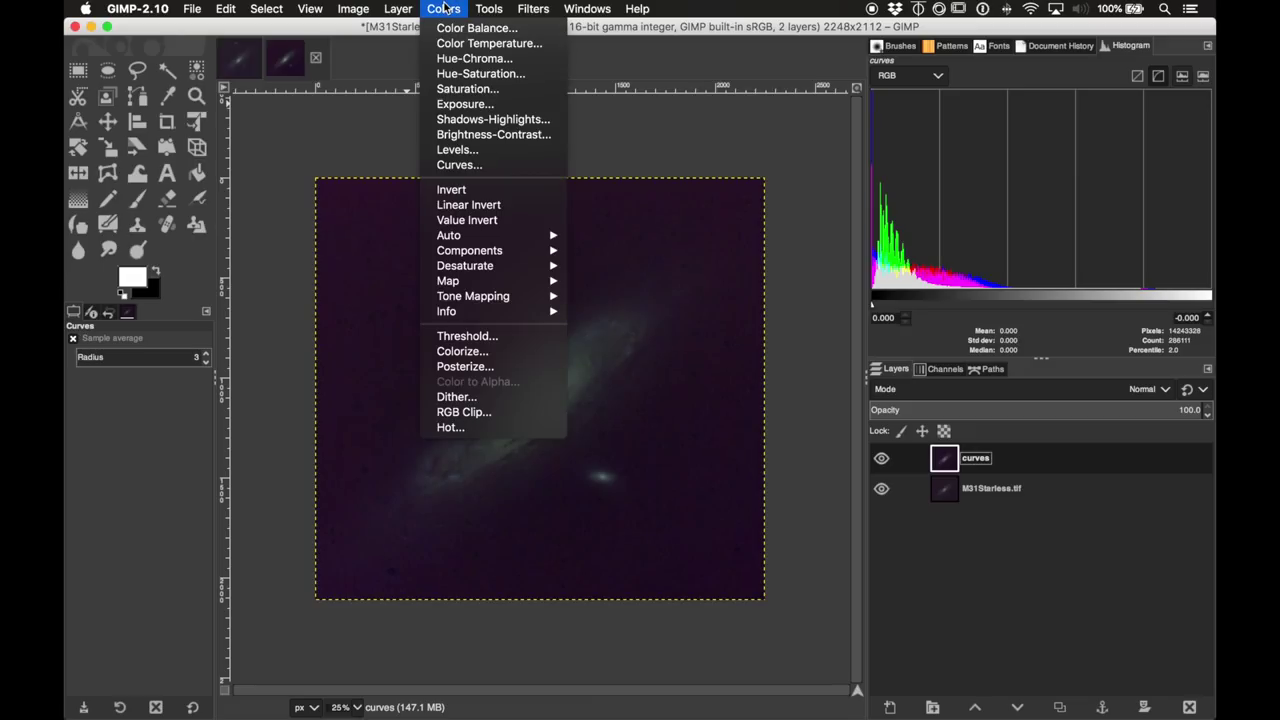
left_click(463, 89)
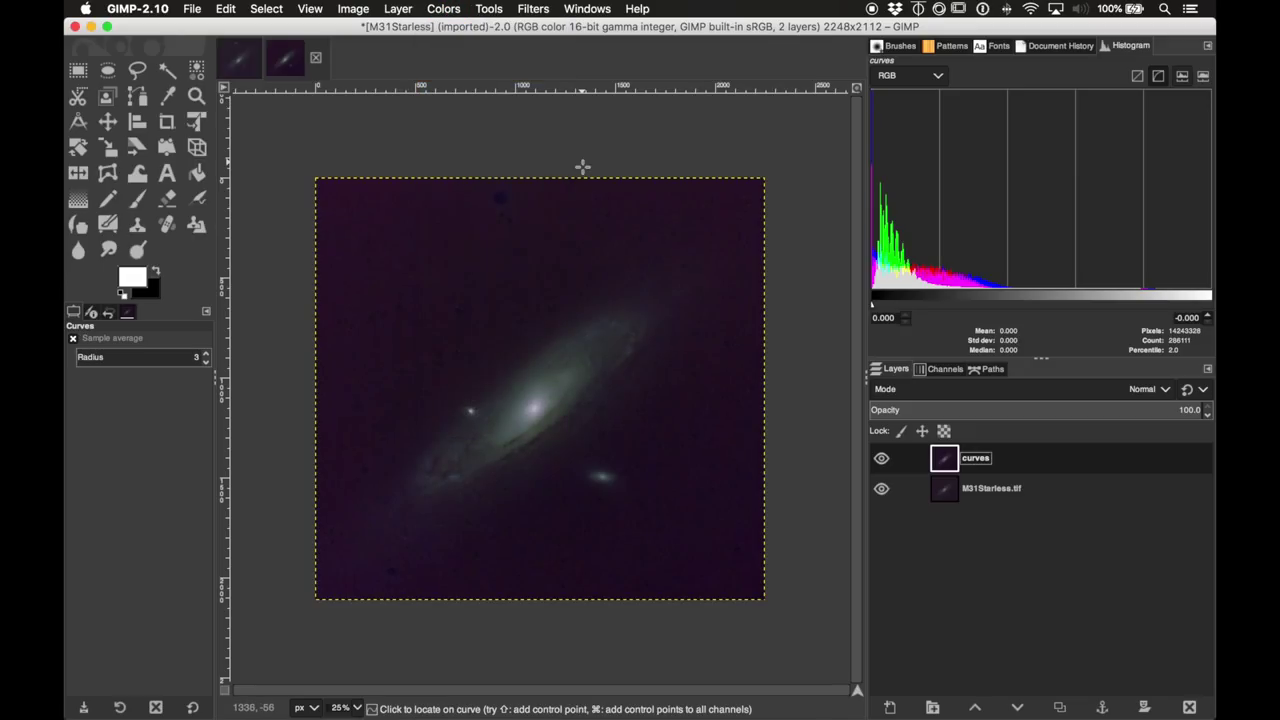
left_click_drag(897, 107, 976, 106)
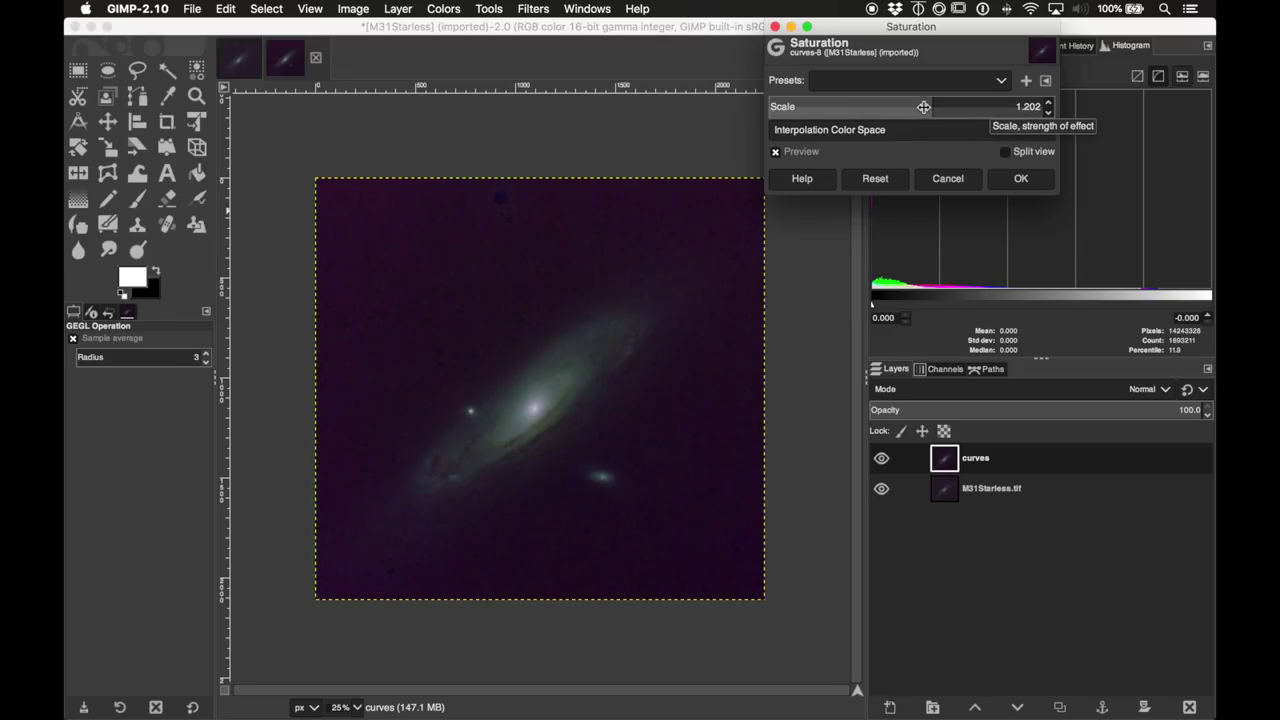
left_click(1021, 182)
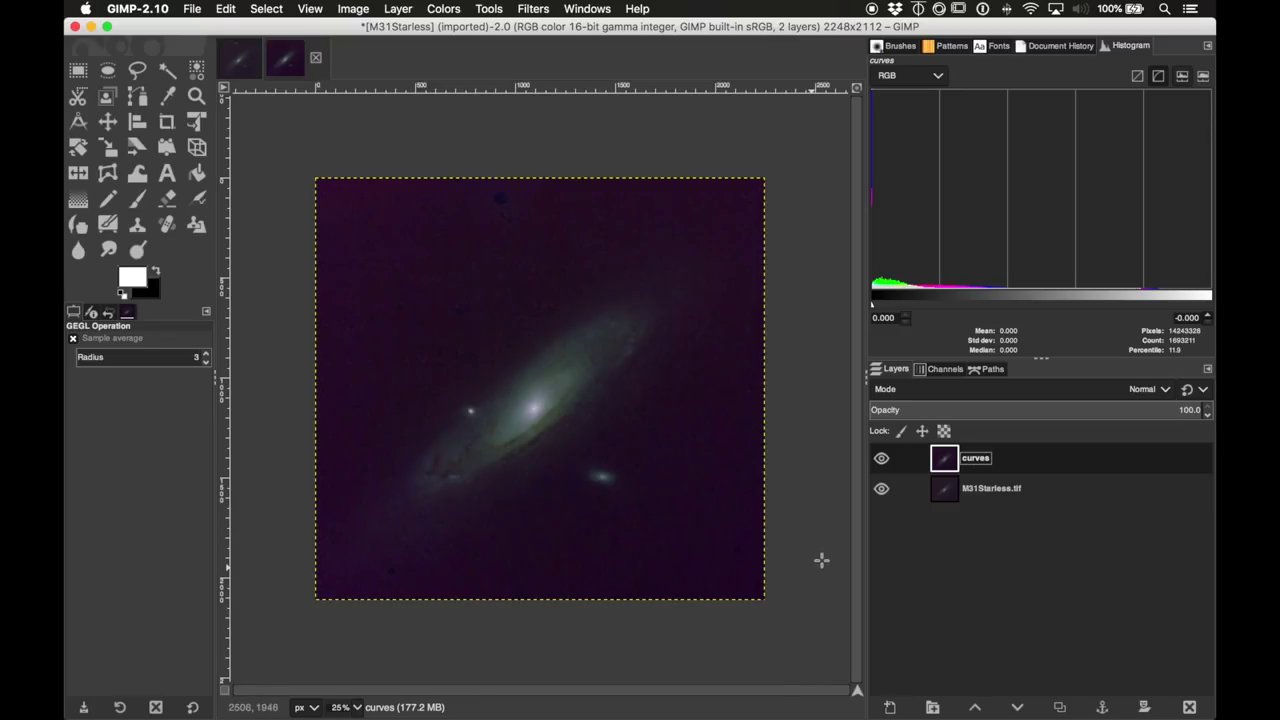
Step: Duplicate the curves layer, rename the copy to 'mask', and keep it selected
right_click(1018, 464)
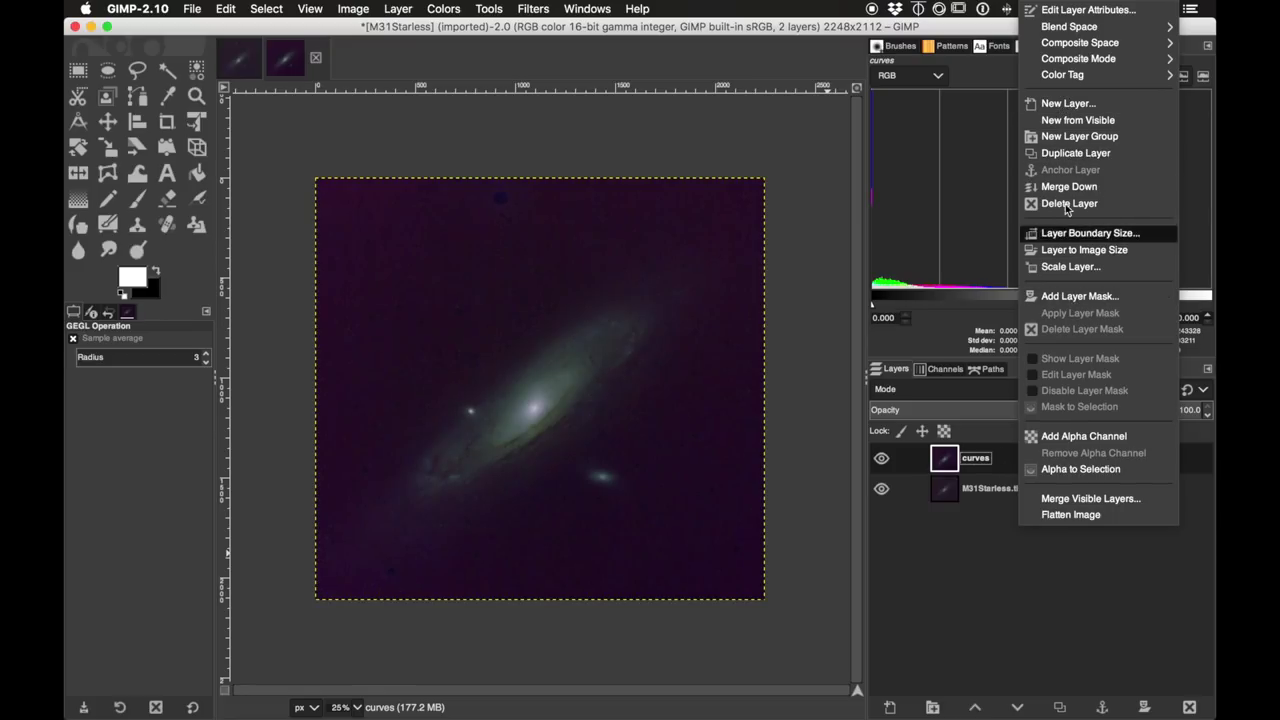
left_click(1066, 156)
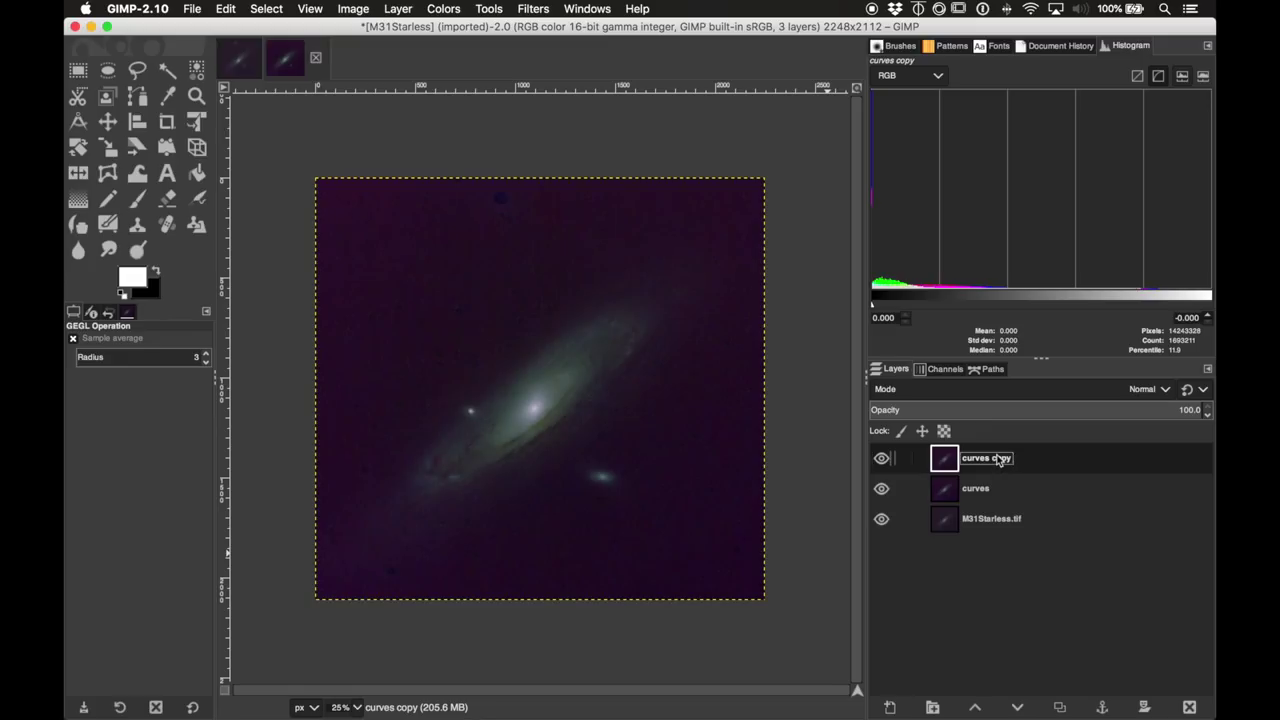
double_click(999, 457)
type("mask")
left_click(1014, 487)
left_click(1020, 455)
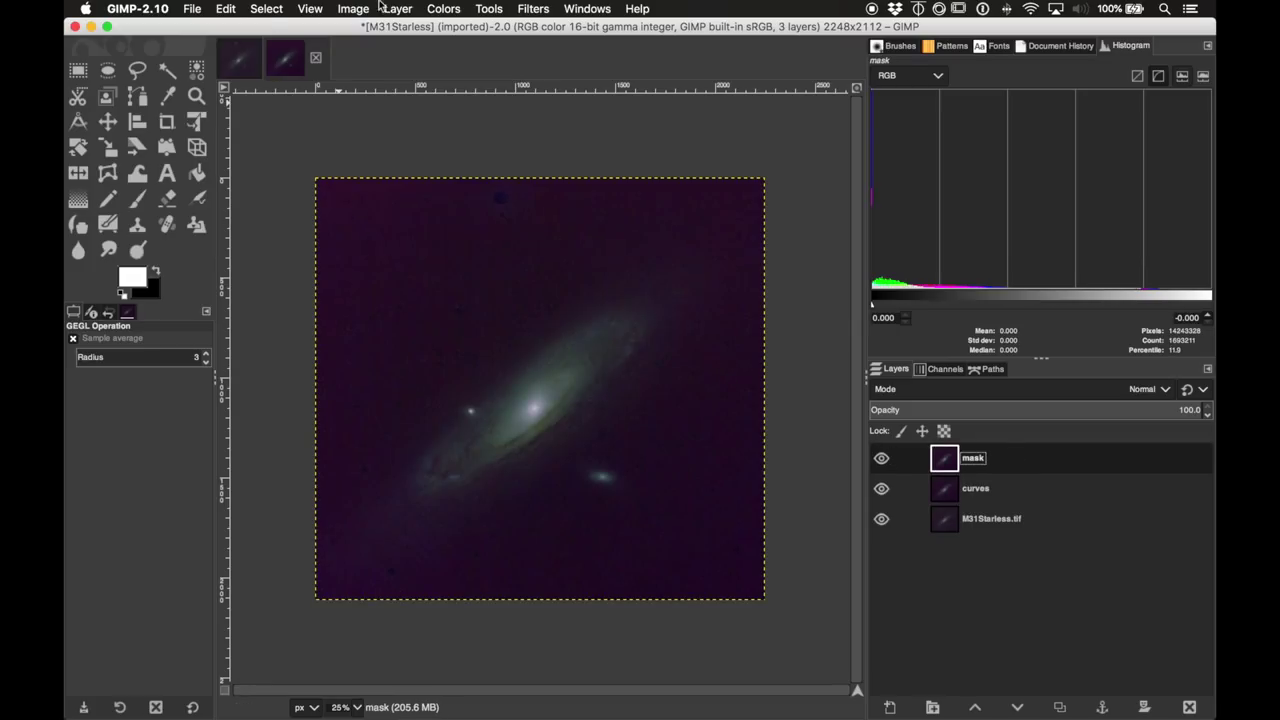
Step: Set the mask layer's Saturation scale to 0 to make it greyscale
left_click(438, 8)
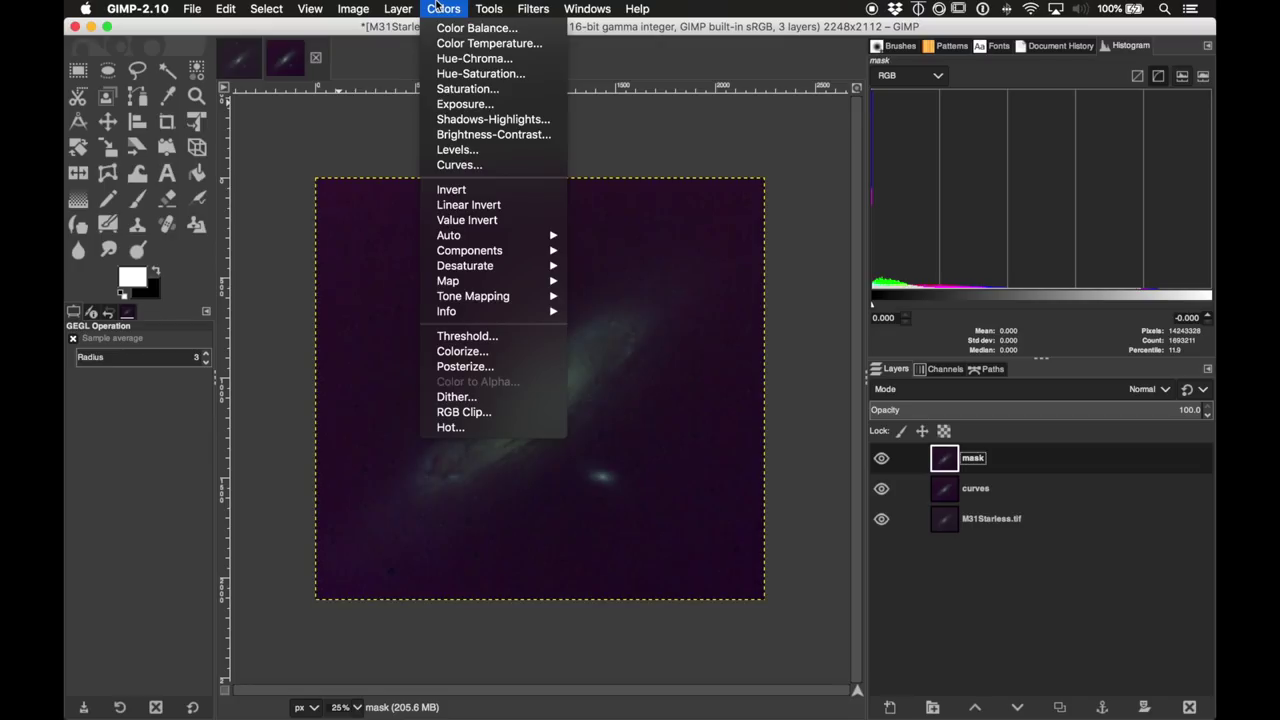
left_click(467, 89)
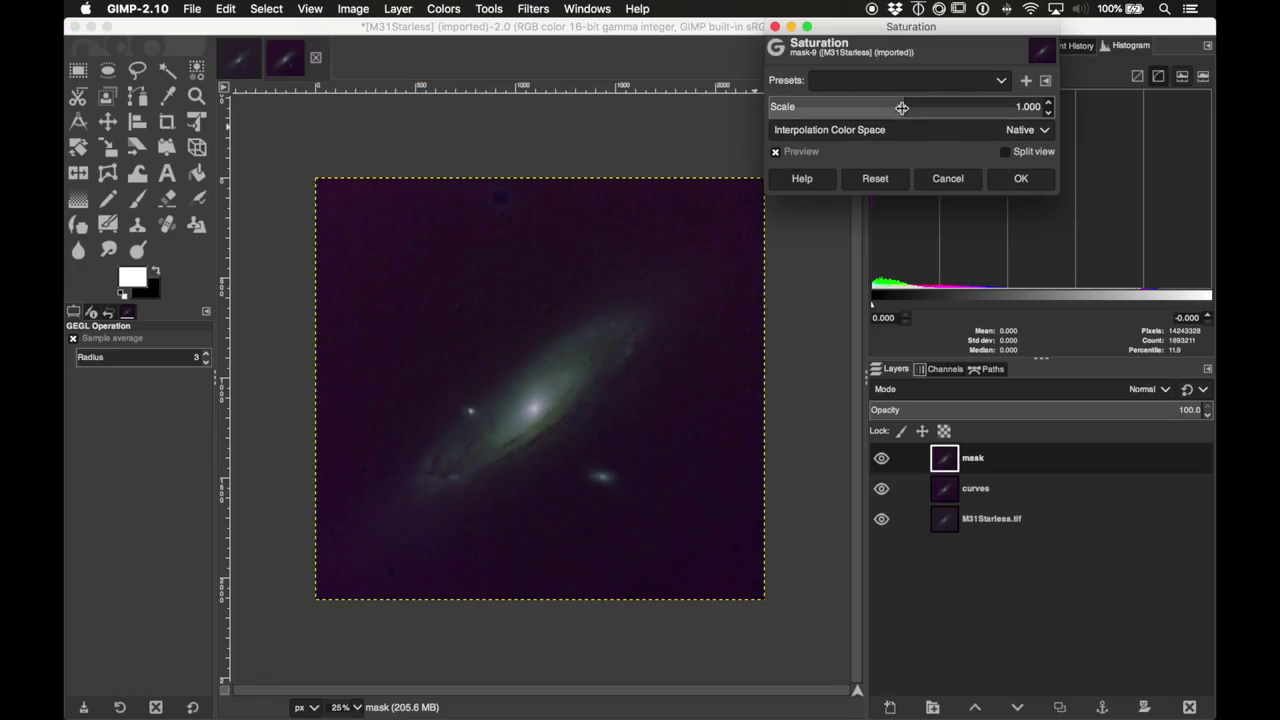
left_click_drag(902, 107, 594, 106)
left_click(1021, 179)
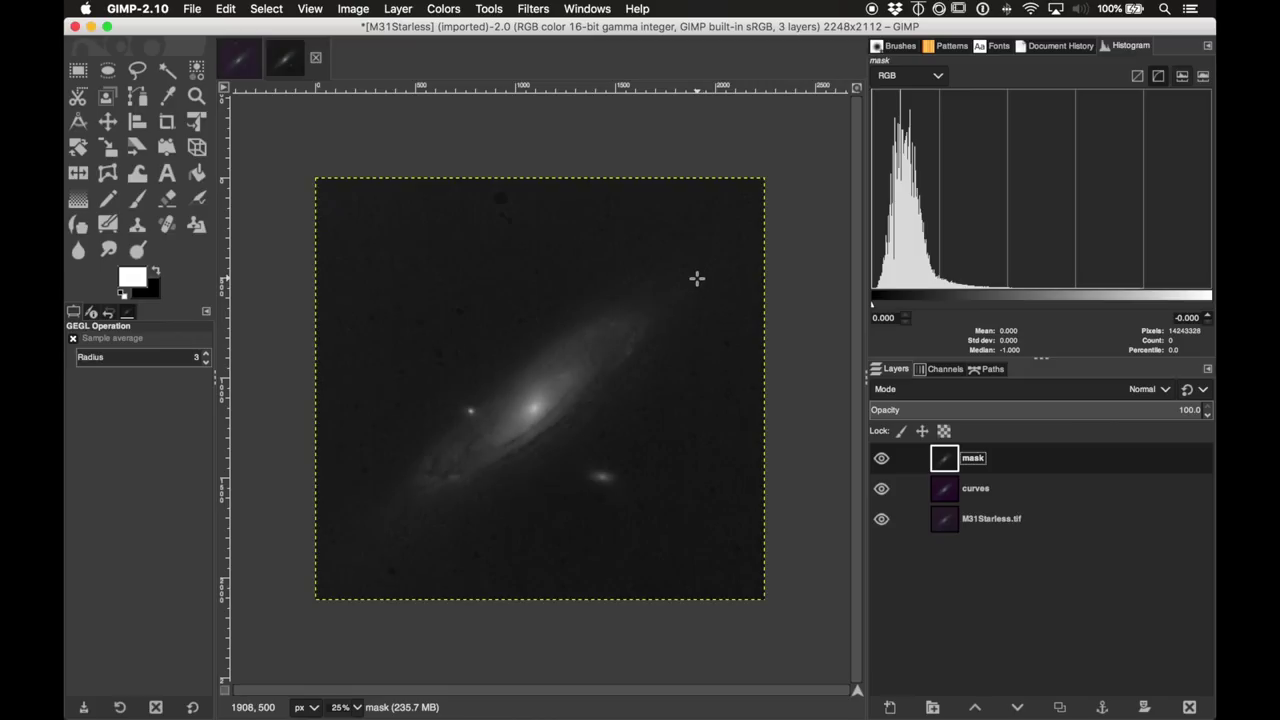
left_click(446, 9)
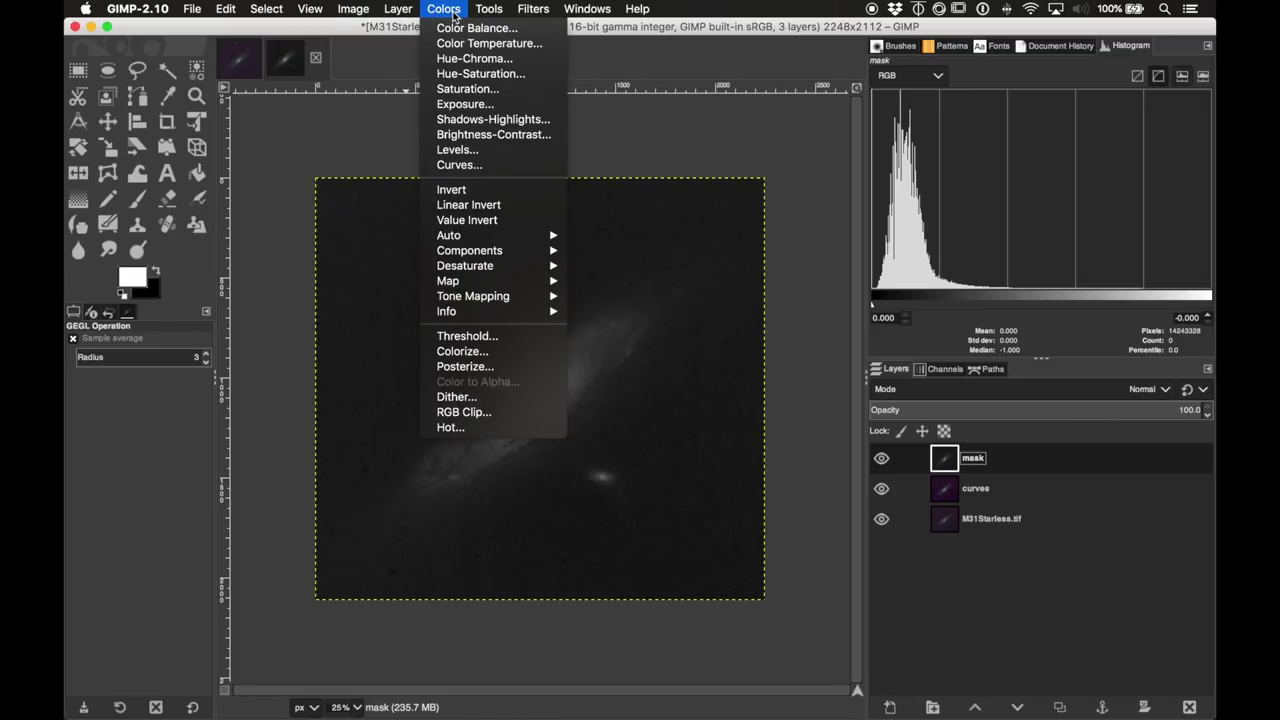
Step: Apply Levels to the mask layer with black point 16.15 and gamma 3.87
left_click(480, 149)
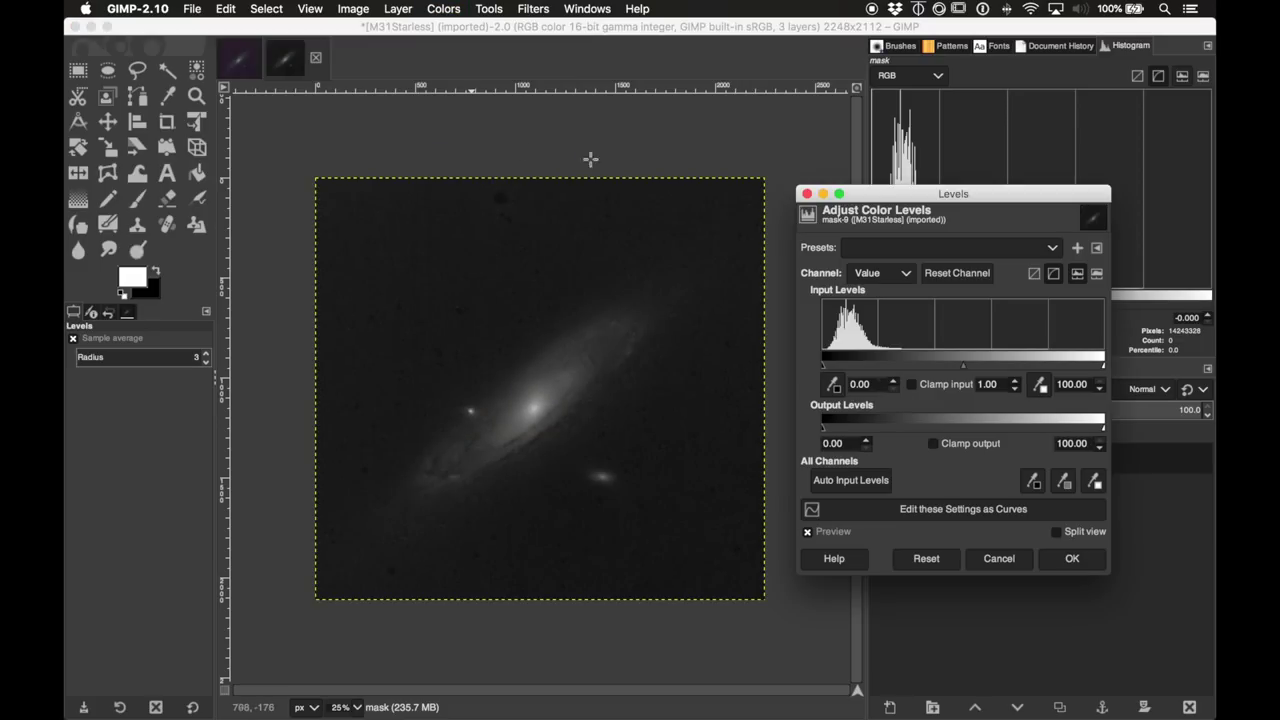
left_click_drag(823, 368, 864, 368)
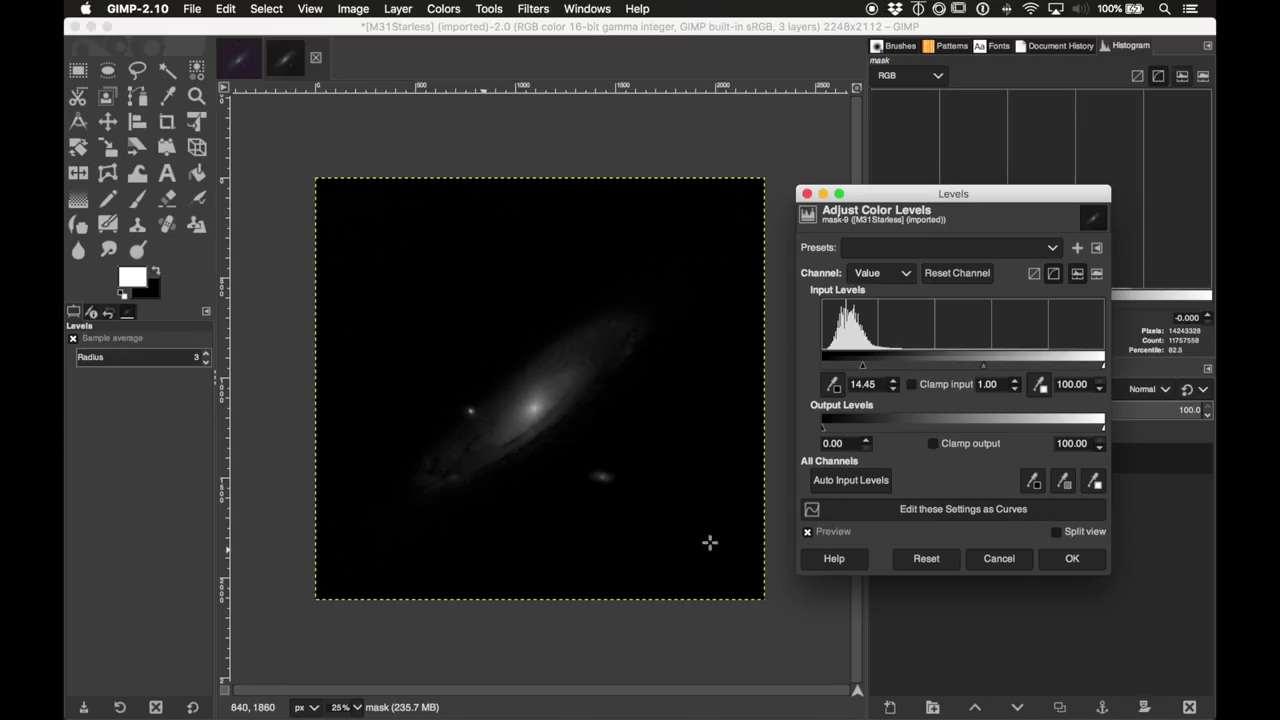
left_click_drag(981, 367, 914, 369)
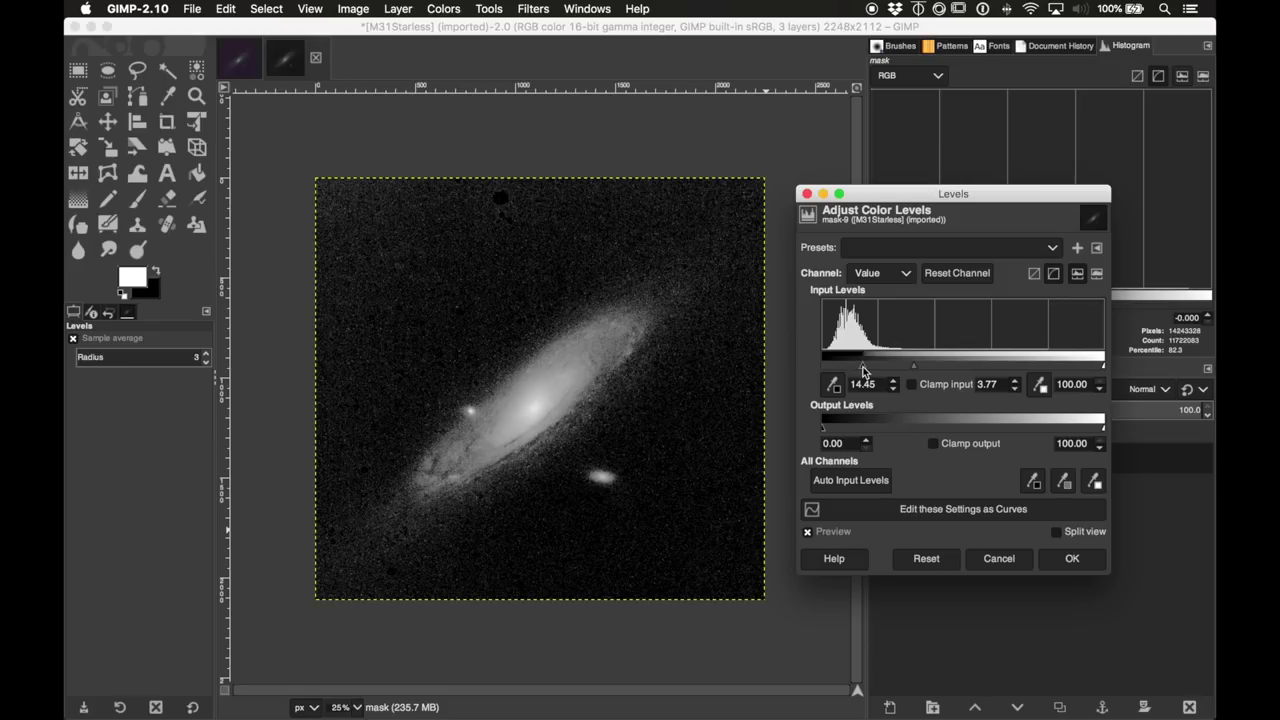
left_click_drag(864, 370, 868, 371)
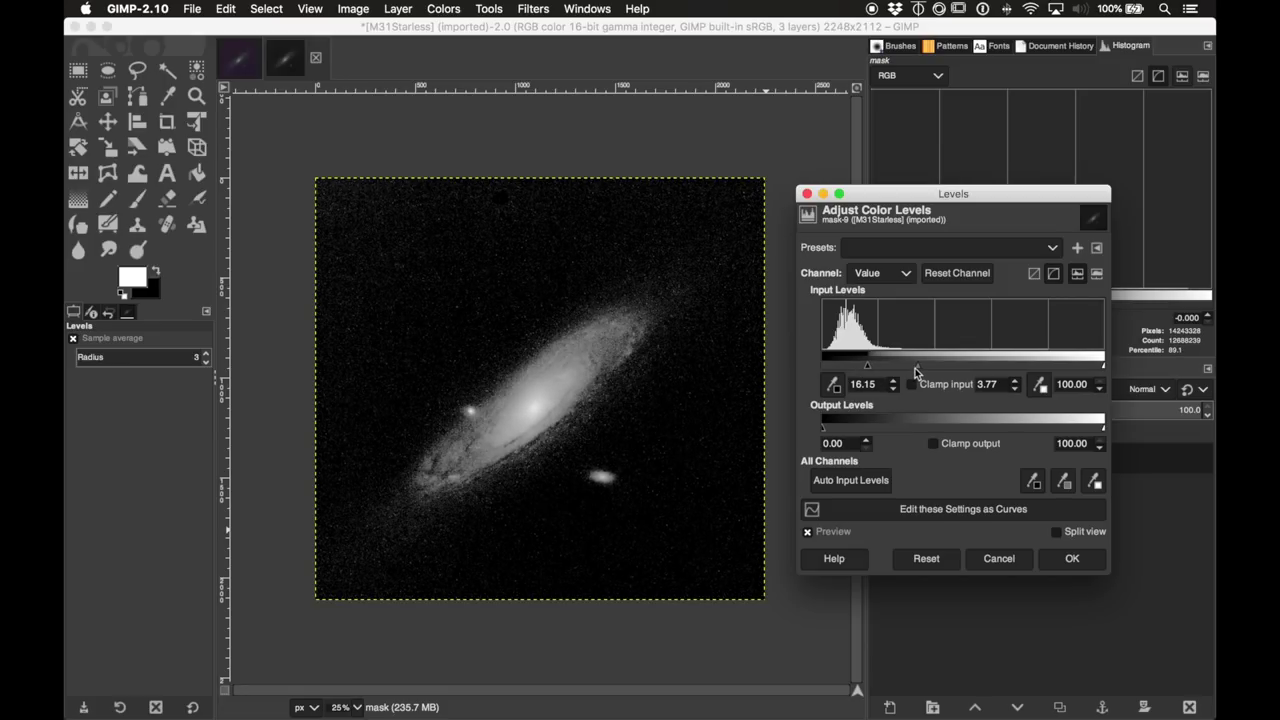
left_click_drag(918, 370, 917, 372)
left_click(1090, 560)
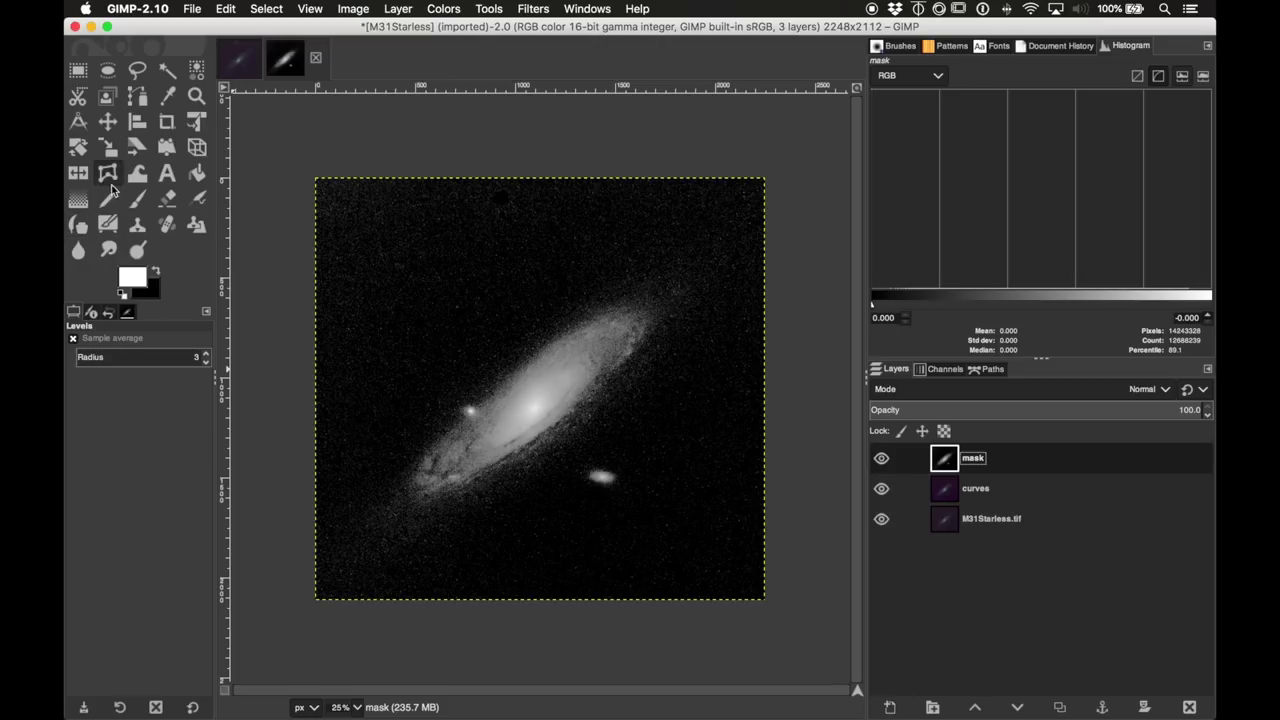
Step: Set the Paintbrush to a black foreground colour with brush size 543
left_click(157, 271)
left_click(134, 200)
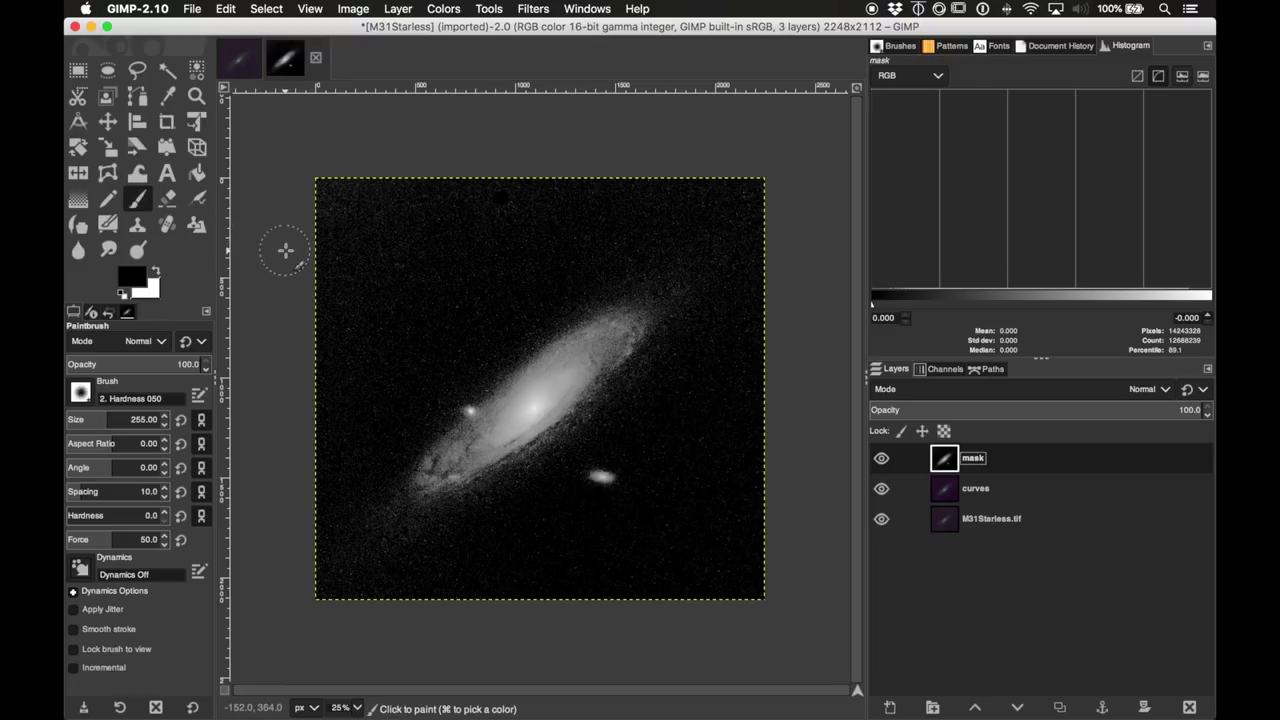
left_click(147, 419)
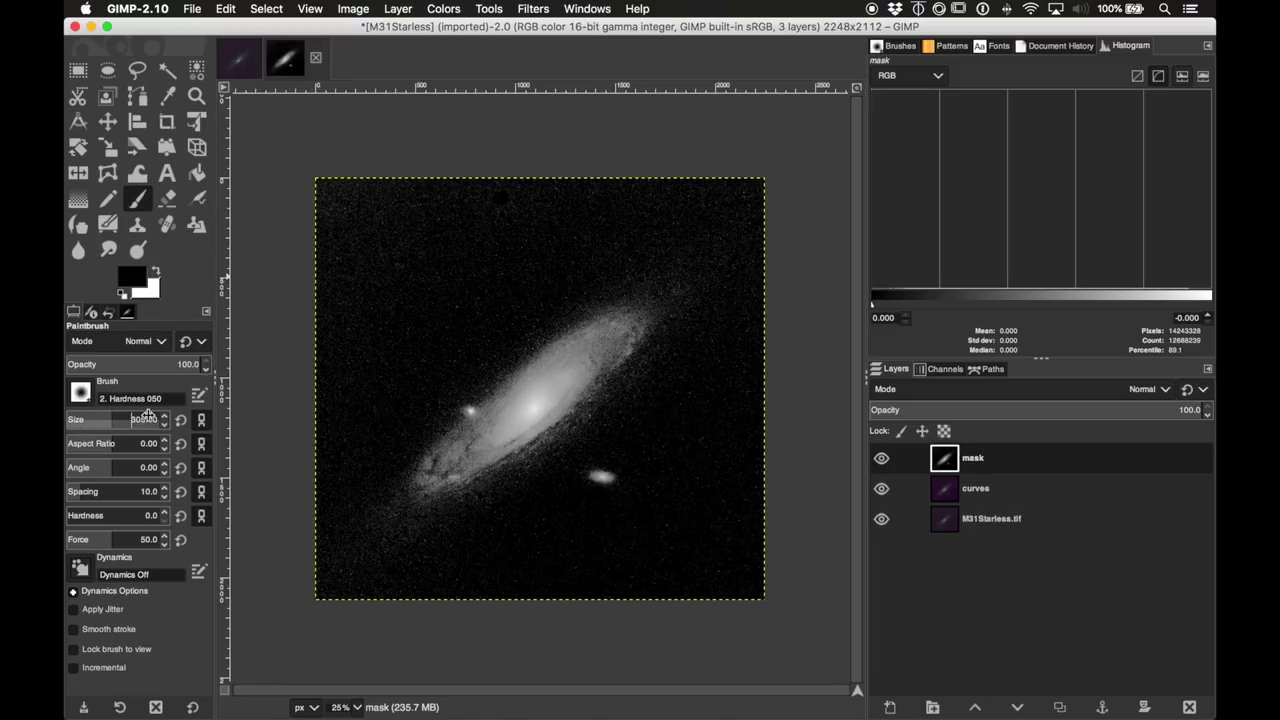
type("543")
key("Return")
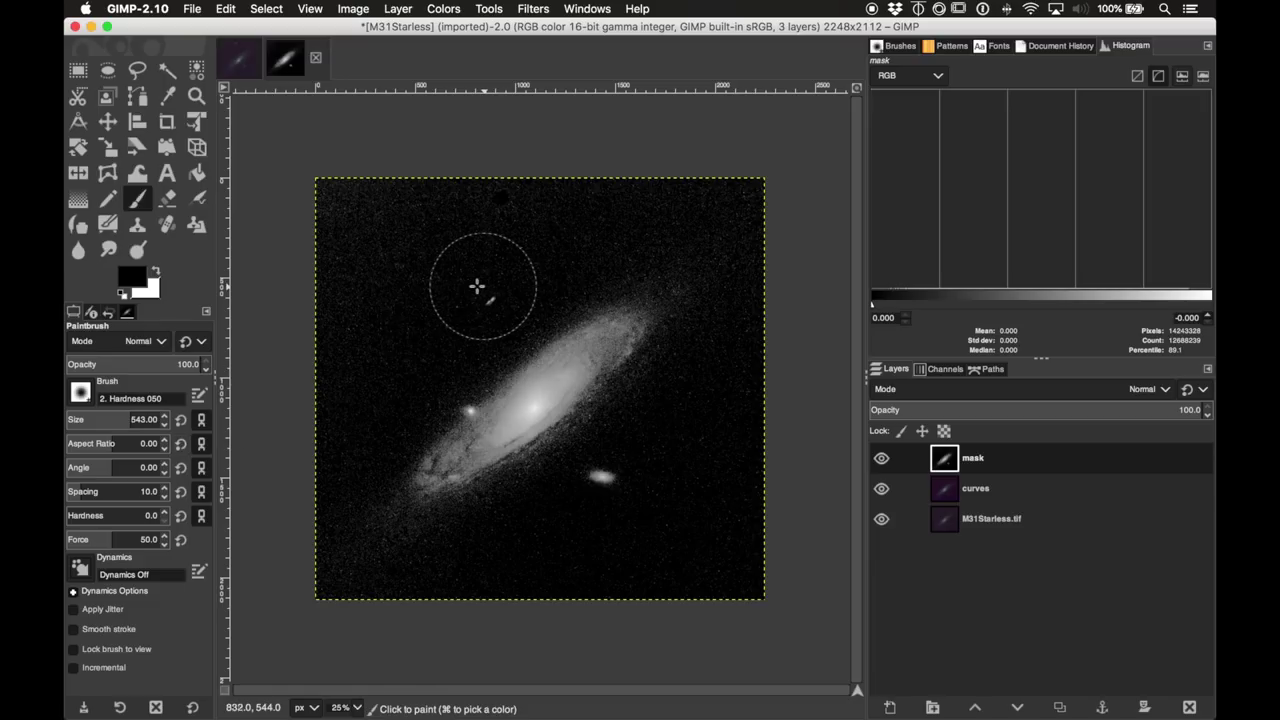
Step: Paint black over the upper-left and lower-left corners of the mask layer
left_click_drag(360, 234, 343, 277)
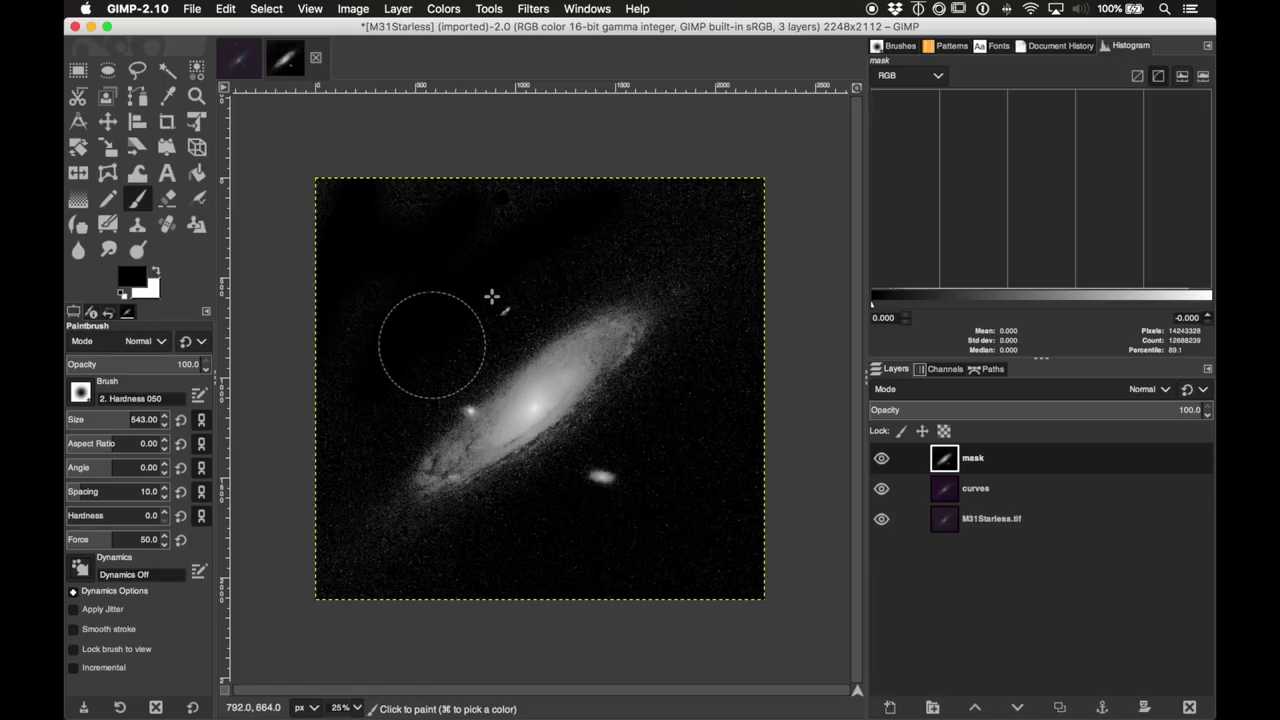
left_click_drag(345, 548, 357, 512)
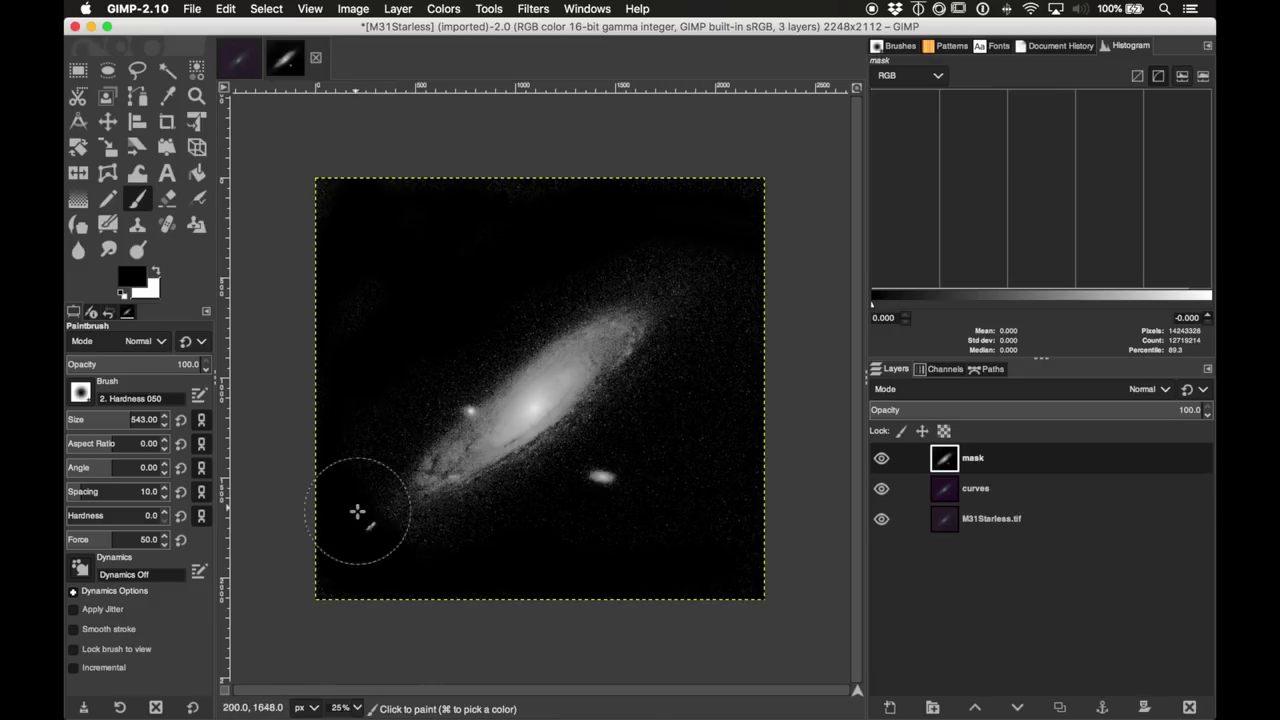
key("r")
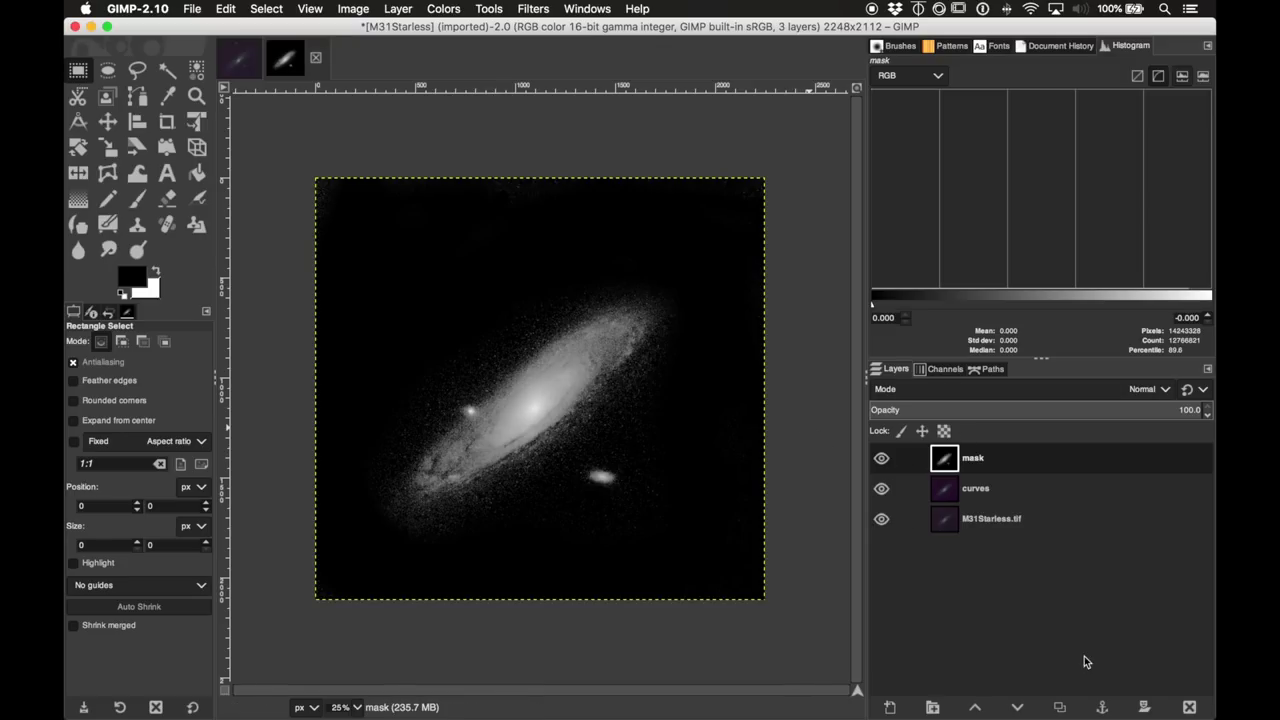
Step: Duplicate the curves layer and rename the copy to 'desat bg'
left_click(1000, 490)
right_click(997, 497)
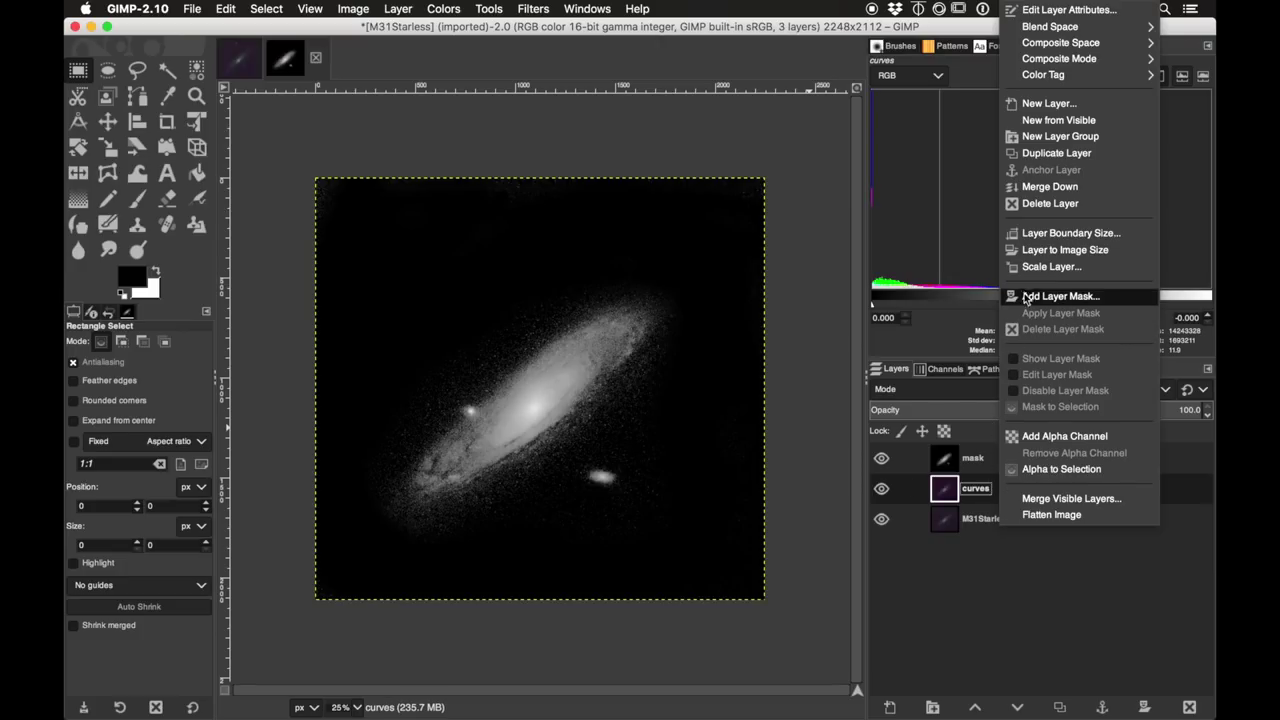
left_click(1043, 155)
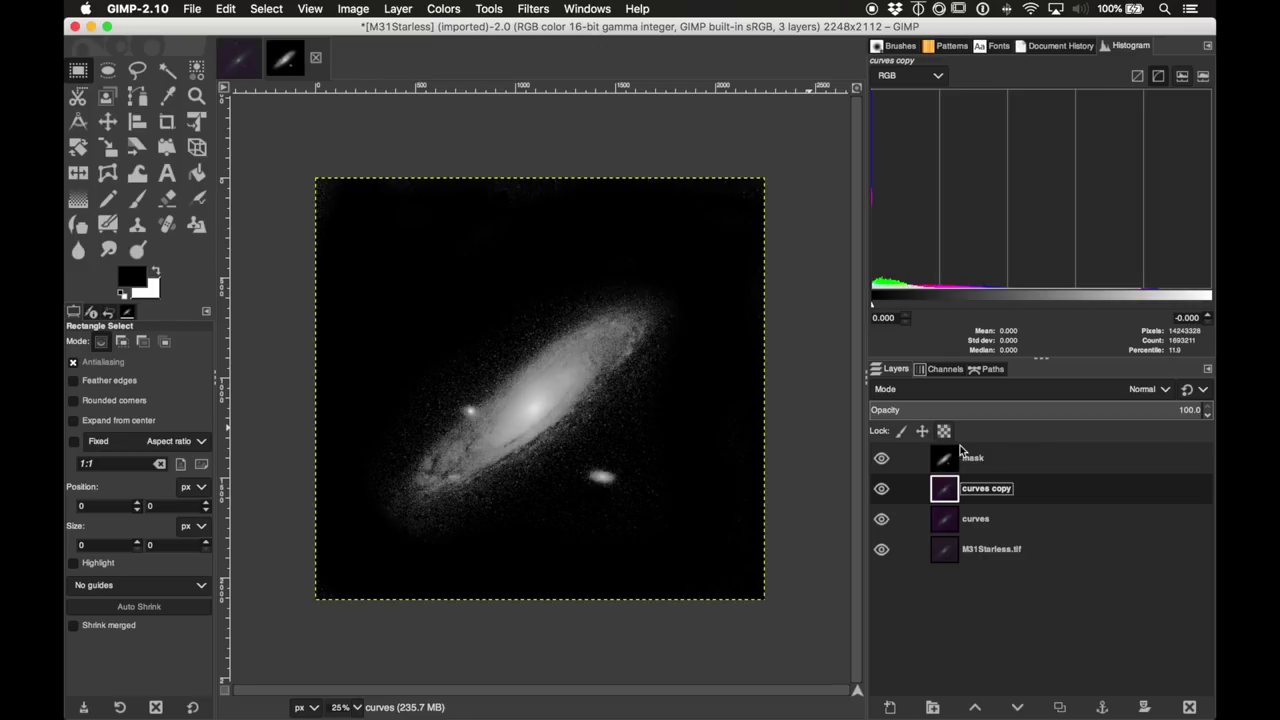
double_click(986, 488)
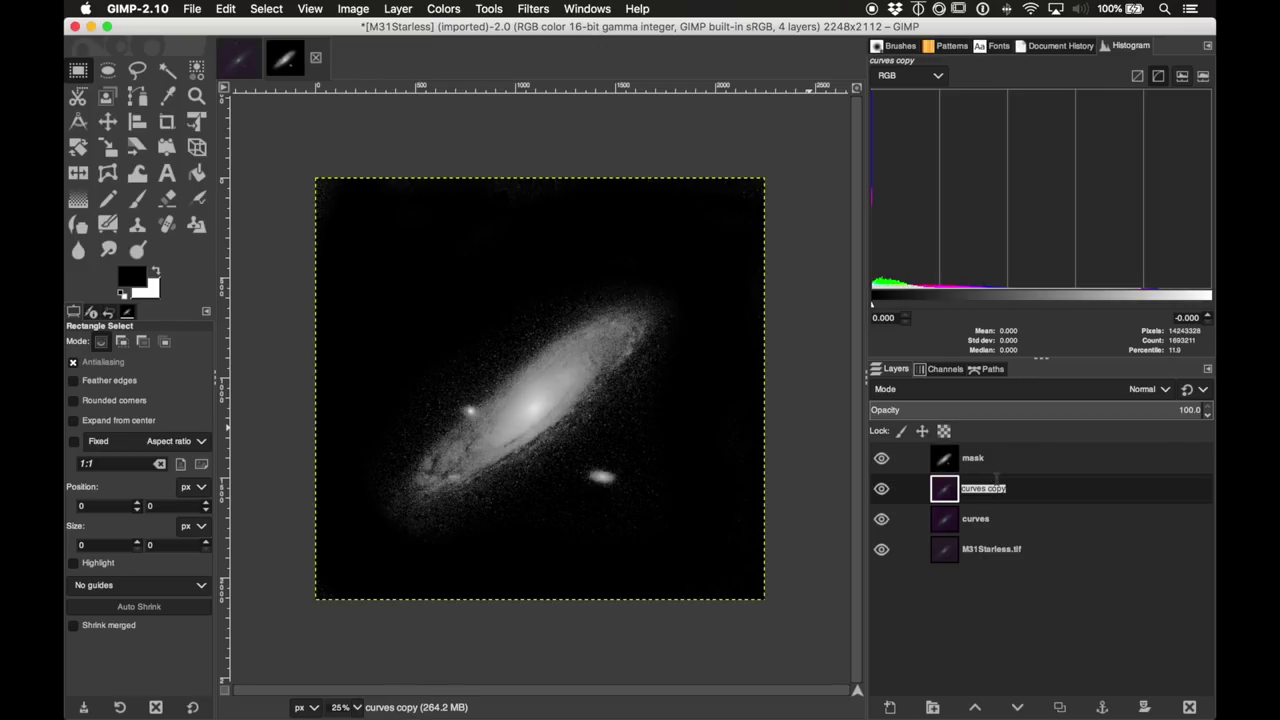
type("desat bg")
left_click(1014, 513)
left_click(1014, 500)
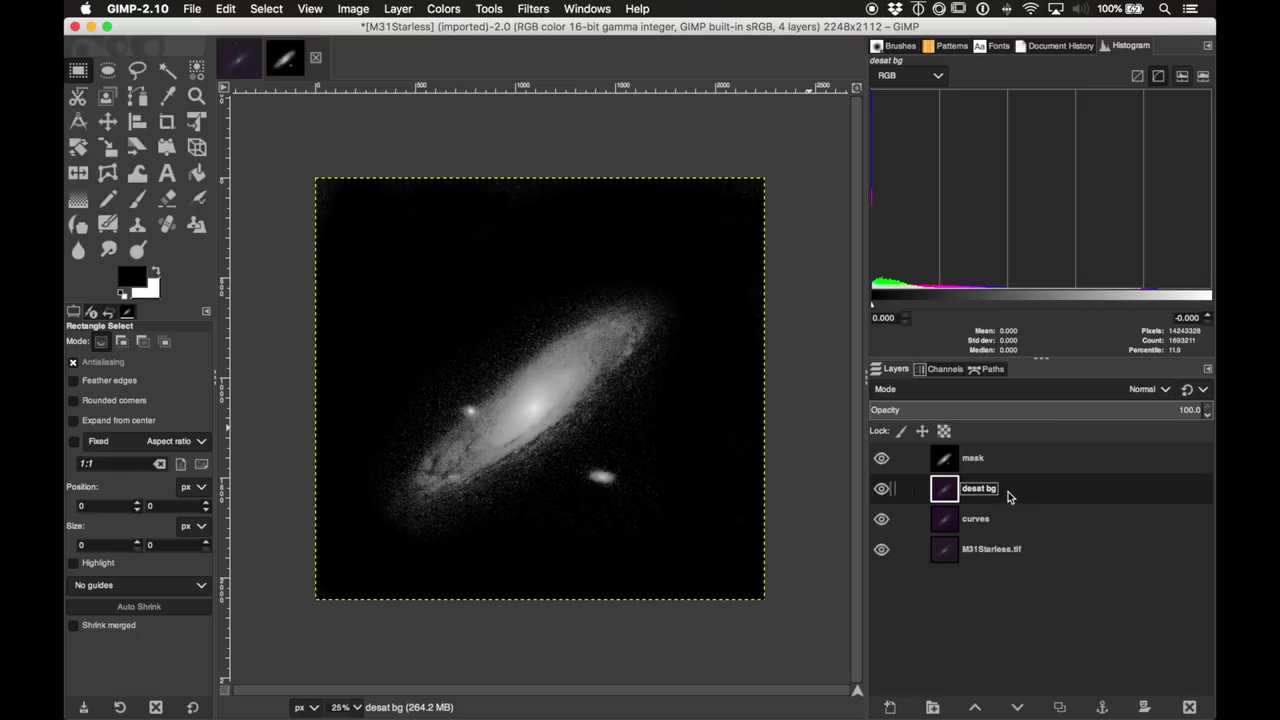
Step: Add a Black (full transparency) layer mask to desat bg
right_click(1008, 497)
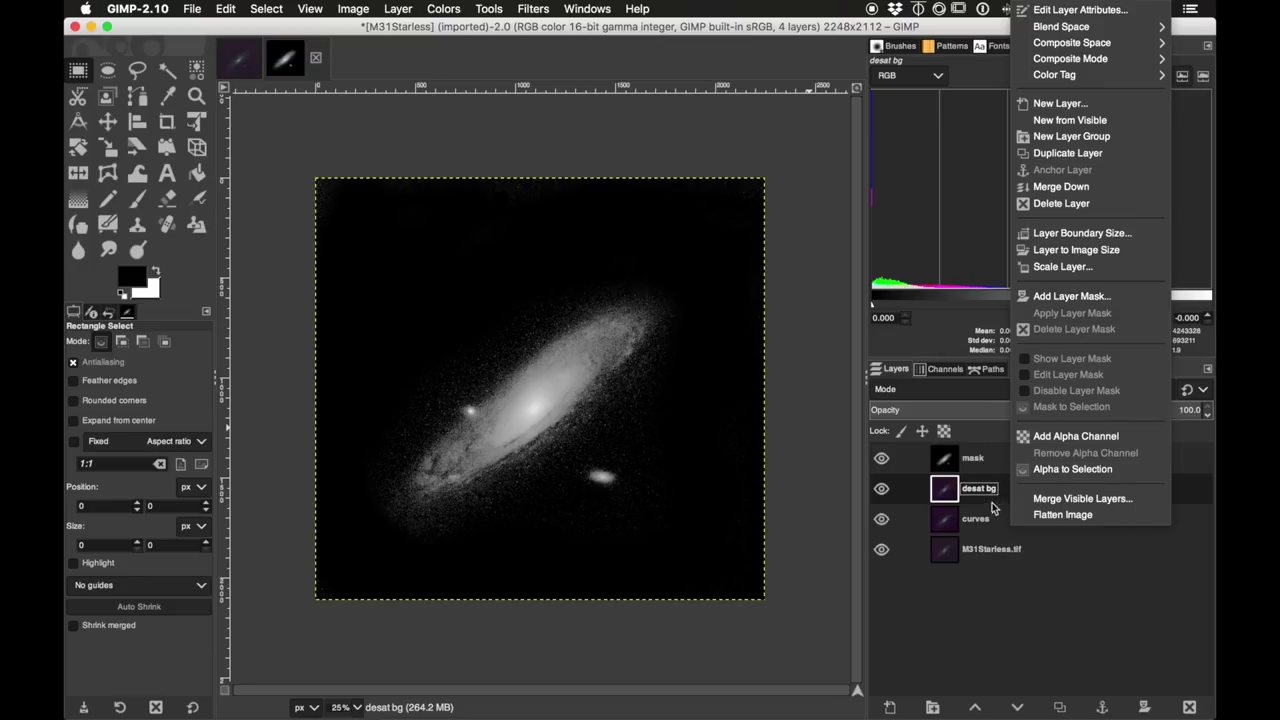
left_click(1068, 297)
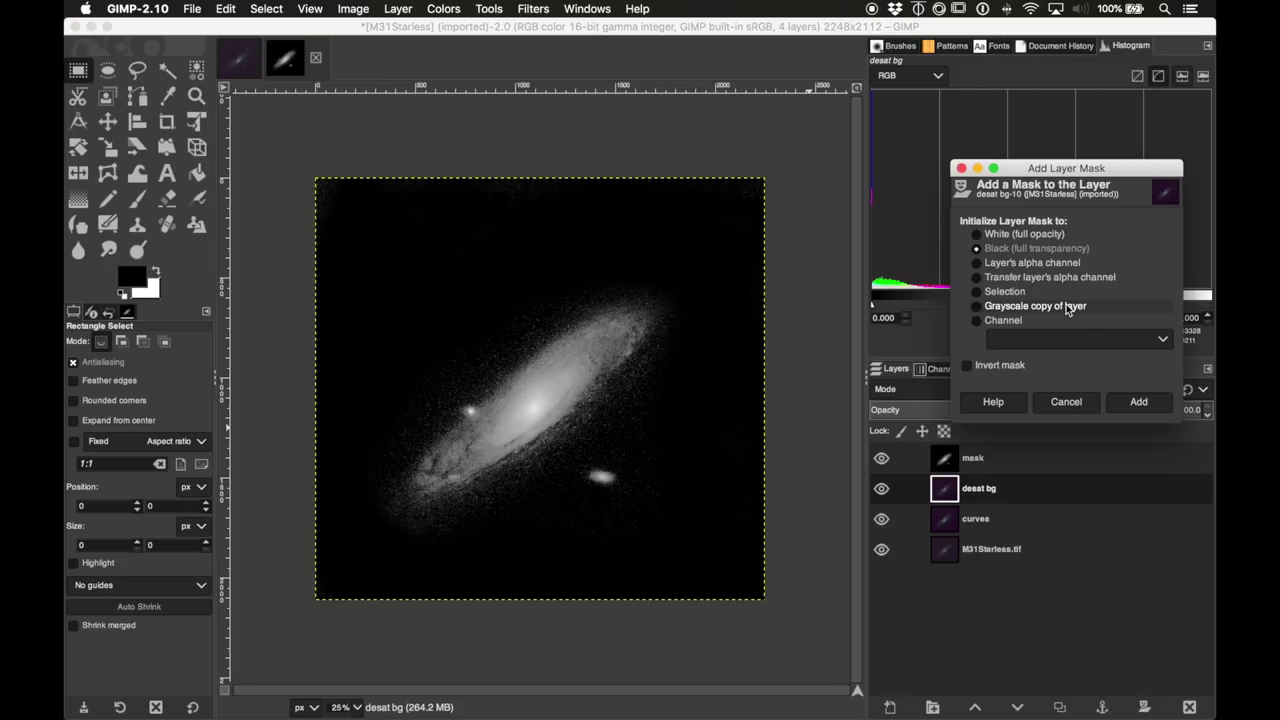
left_click(1138, 402)
Step: Copy the visible grayscale mask image to the clipboard with Copy Visible
left_click(1010, 460)
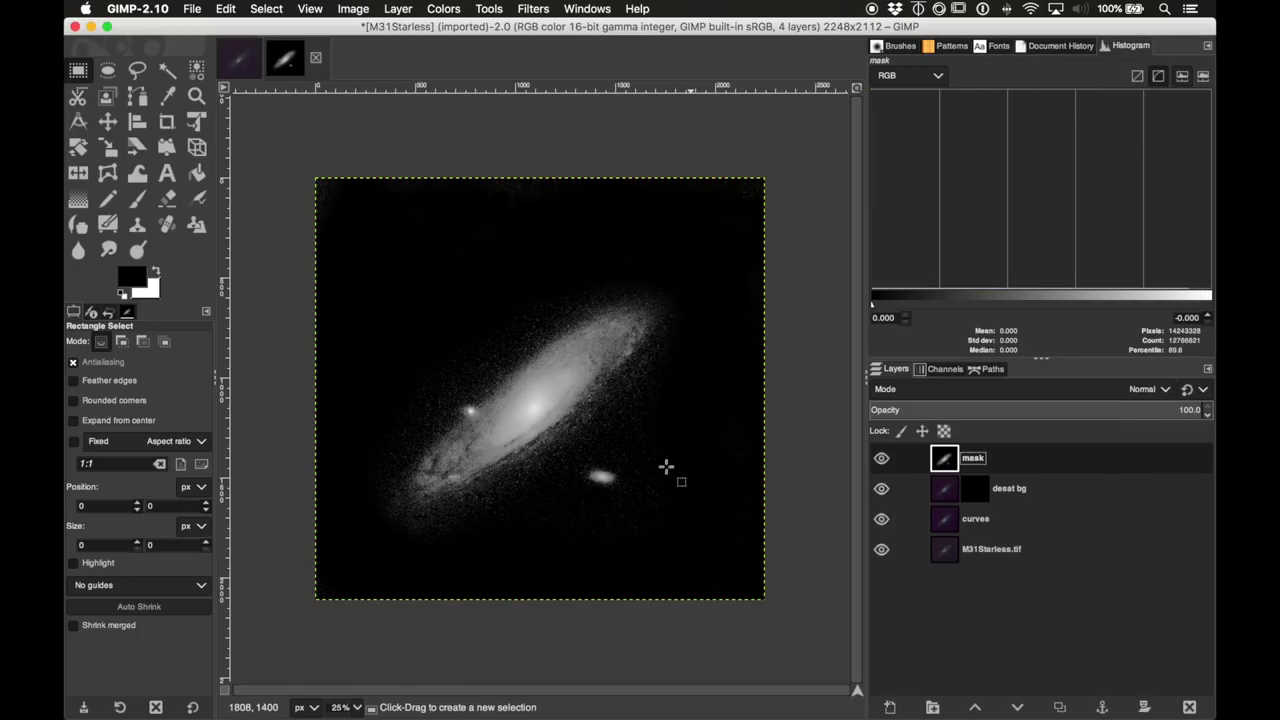
left_click(979, 492)
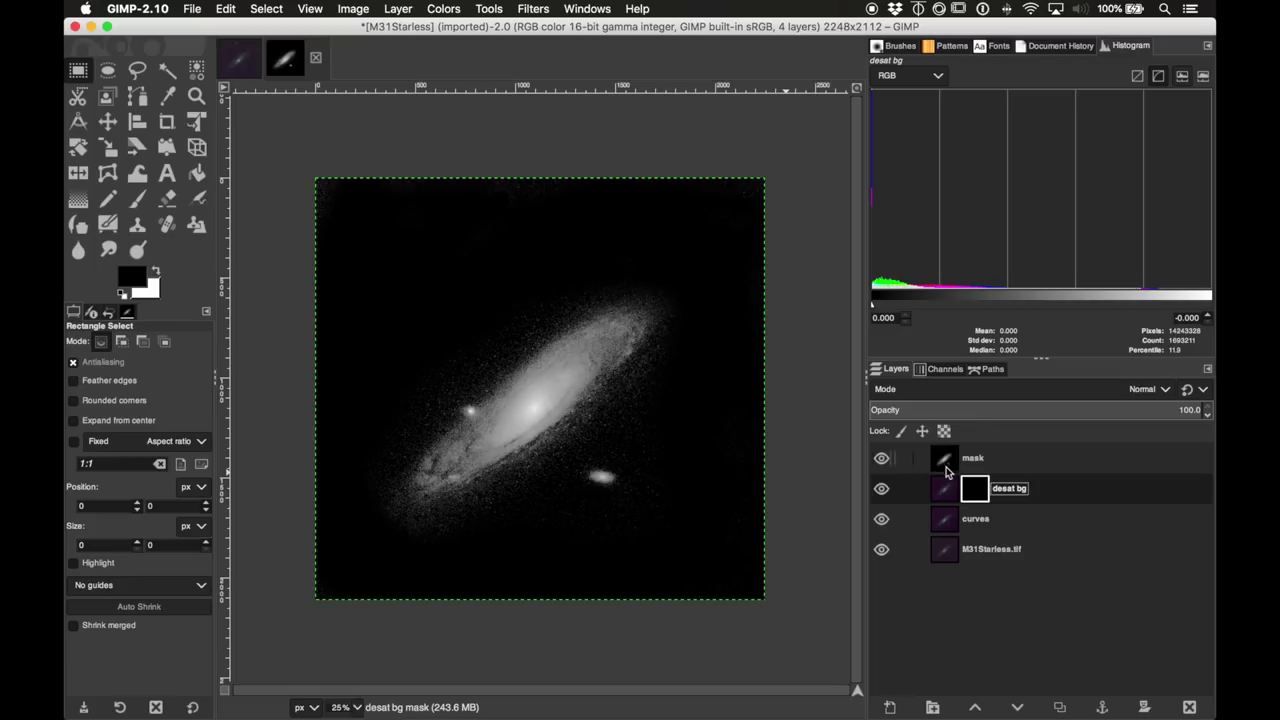
left_click(946, 466)
left_click(228, 9)
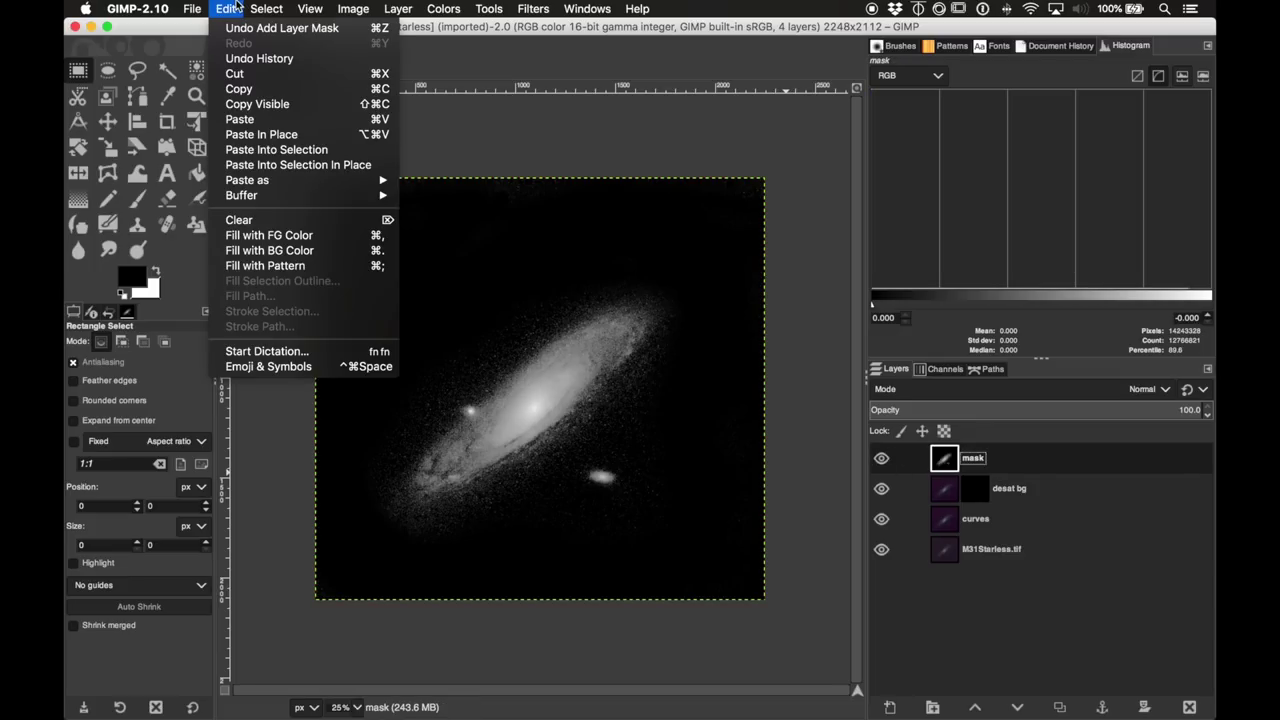
left_click(262, 106)
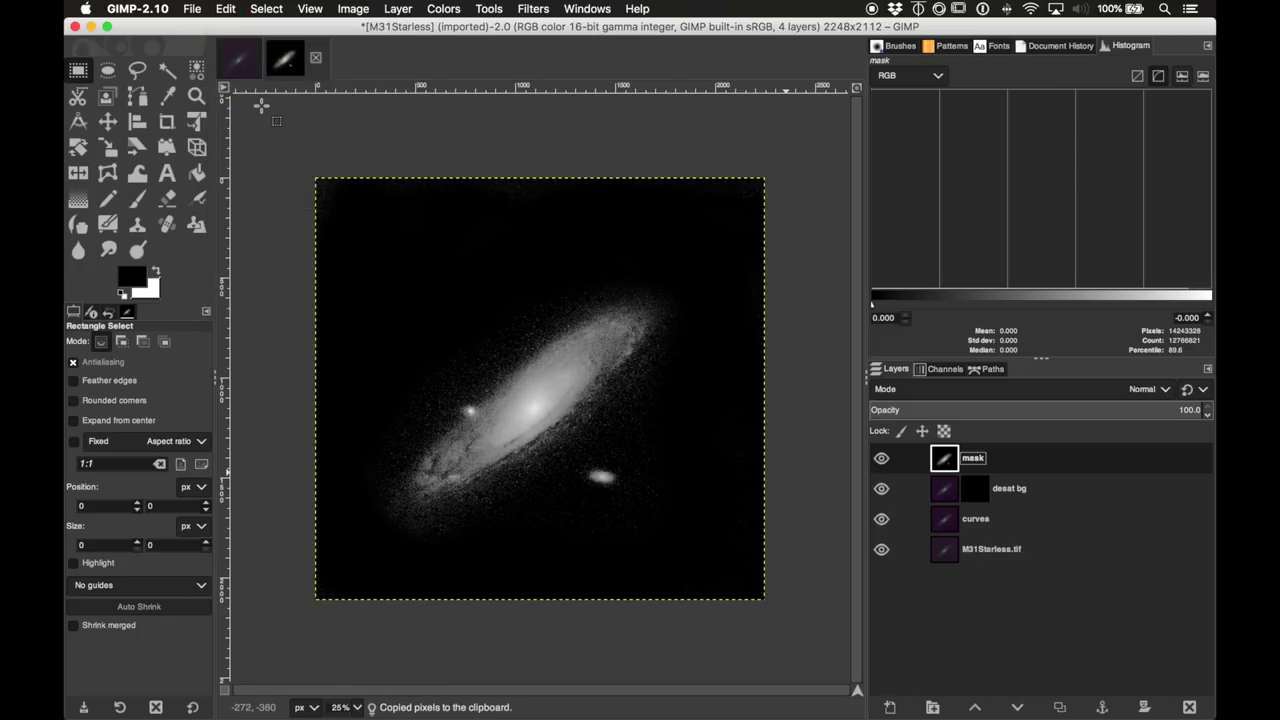
Step: Hide the mask layer, show the desat bg mask, and paste and anchor the galaxy into it
left_click(881, 459)
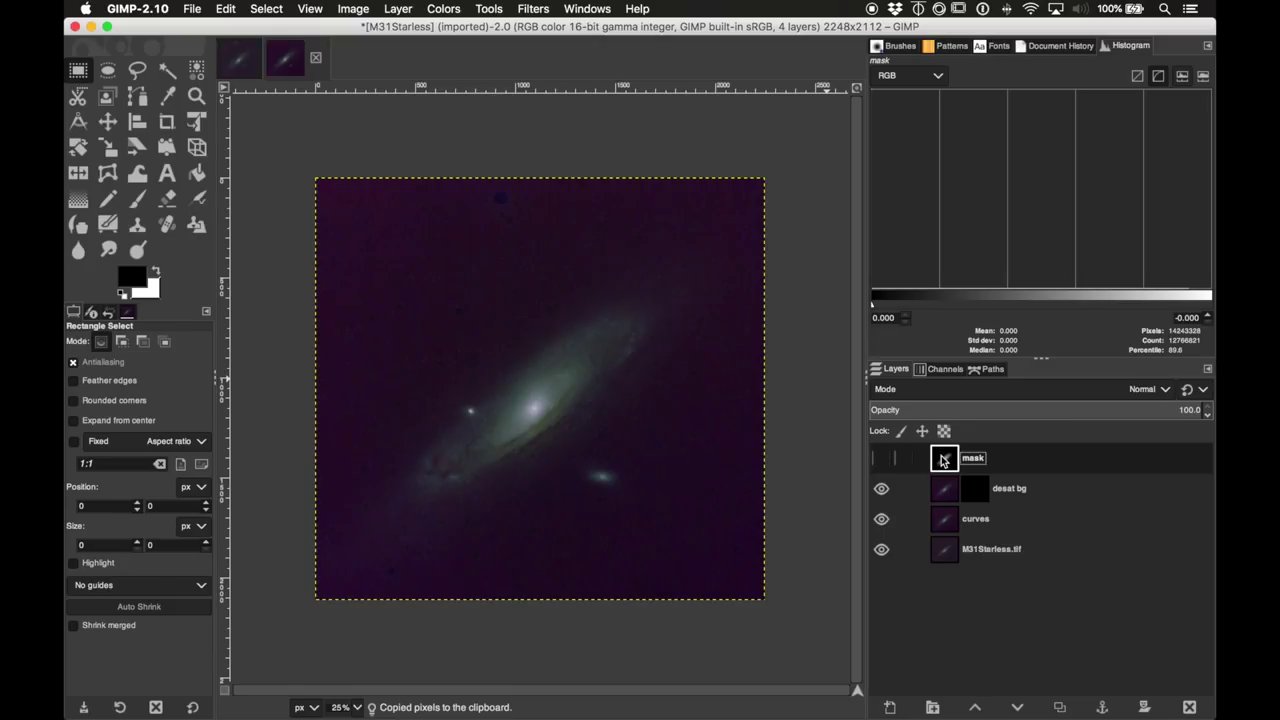
left_click(974, 489)
right_click(971, 490)
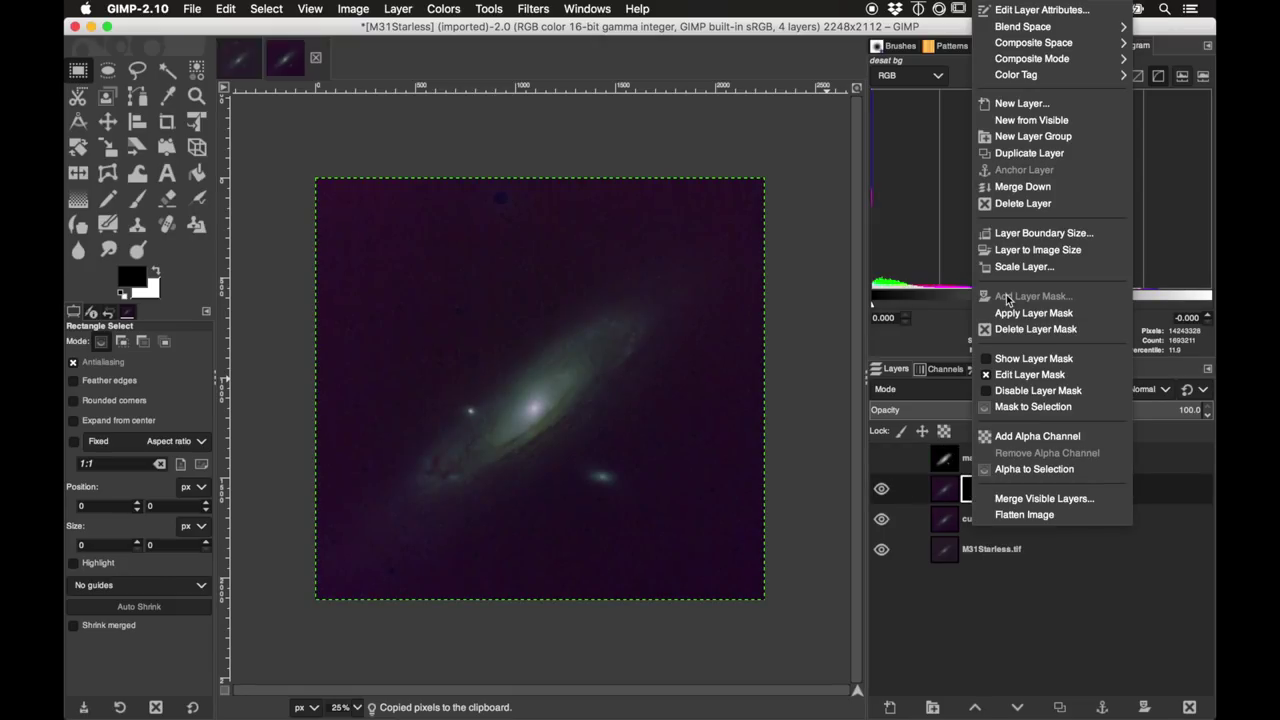
left_click(1033, 358)
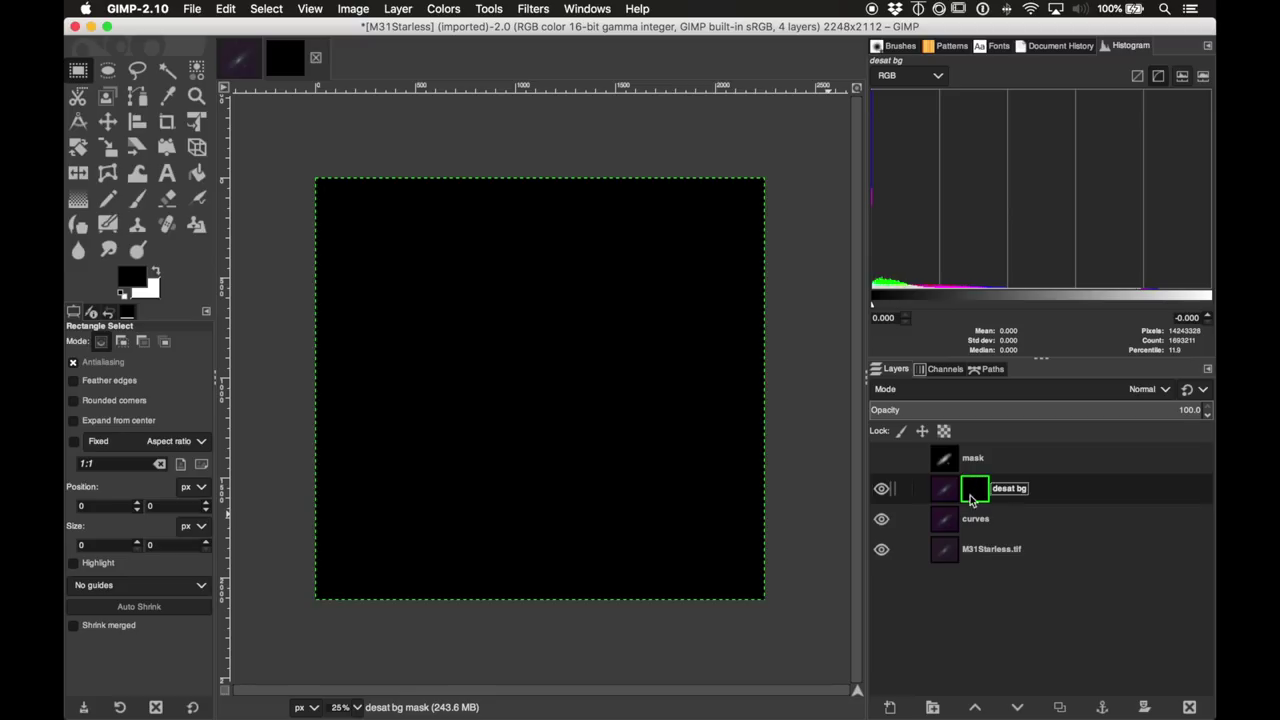
left_click(226, 8)
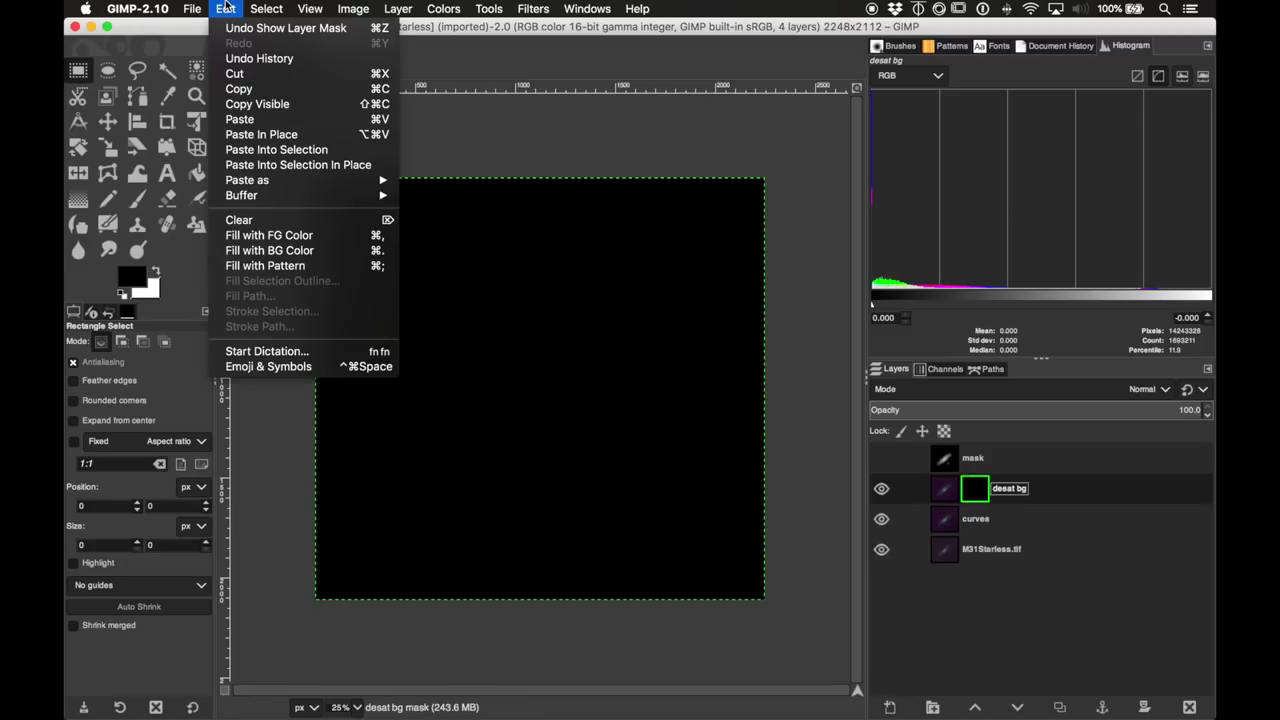
left_click(265, 120)
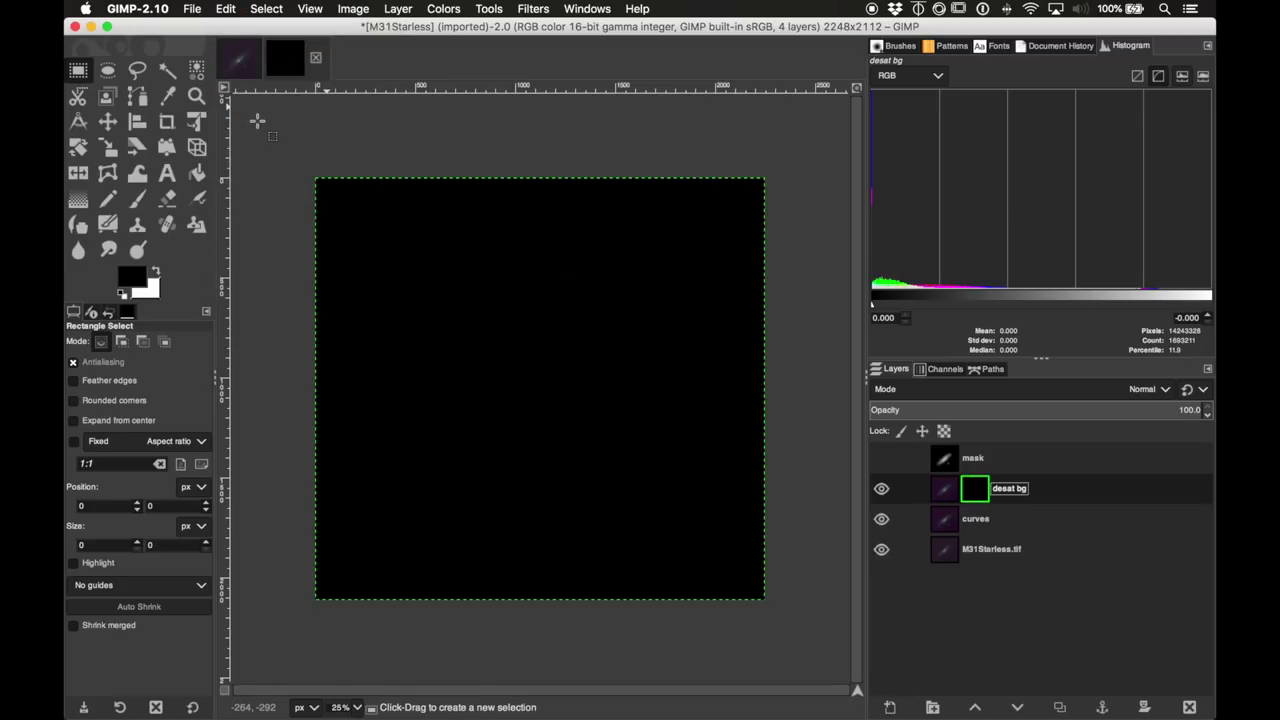
left_click(1101, 707)
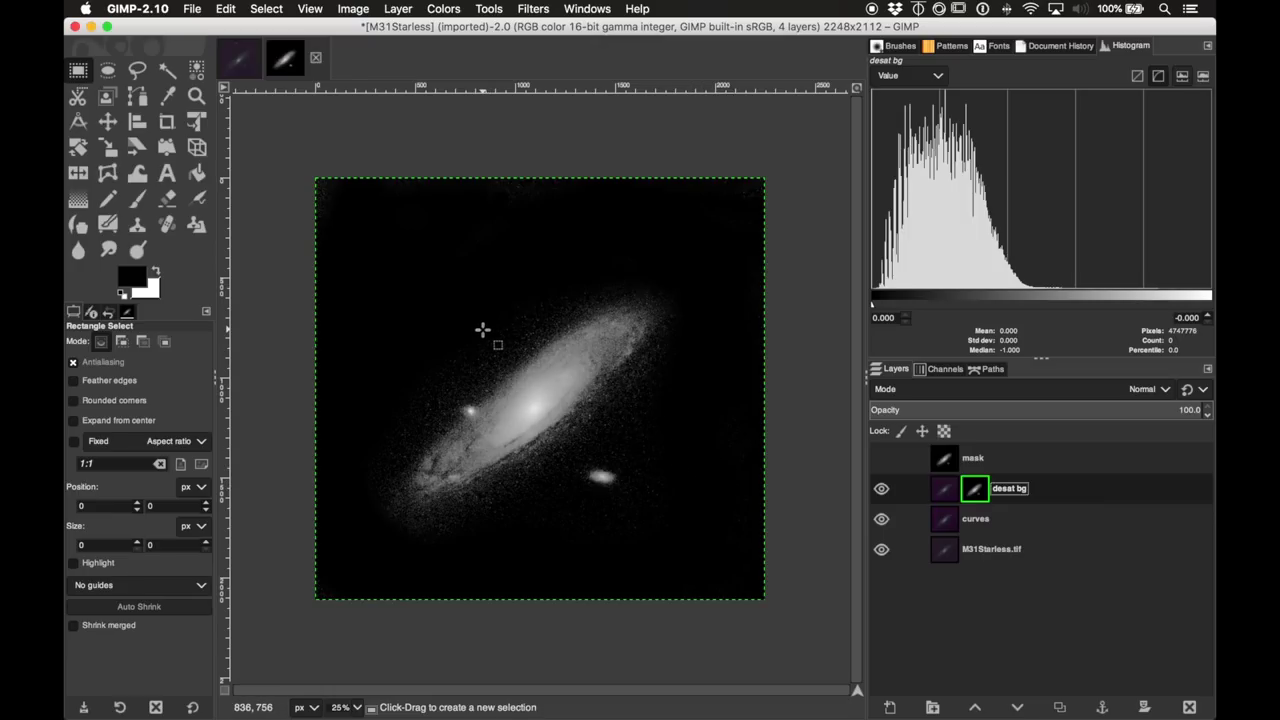
Step: Invert the desat bg layer mask, then turn off Show Layer Mask
left_click(455, 8)
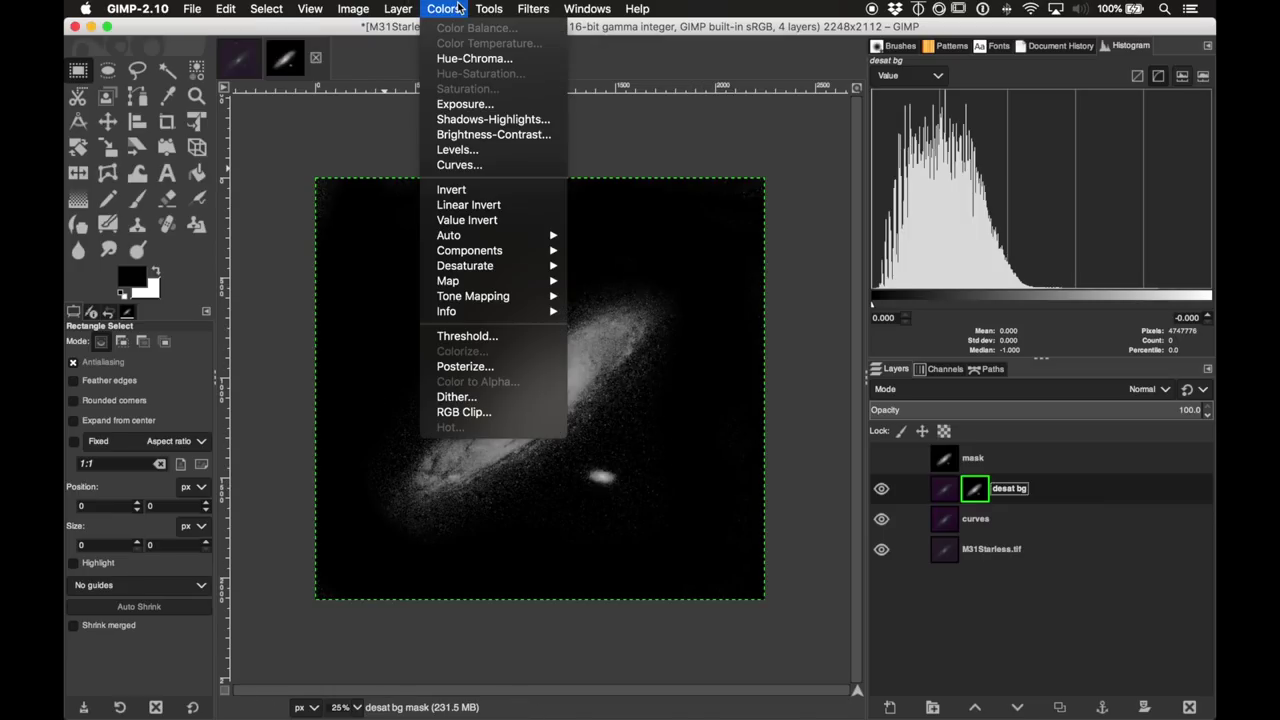
left_click(485, 189)
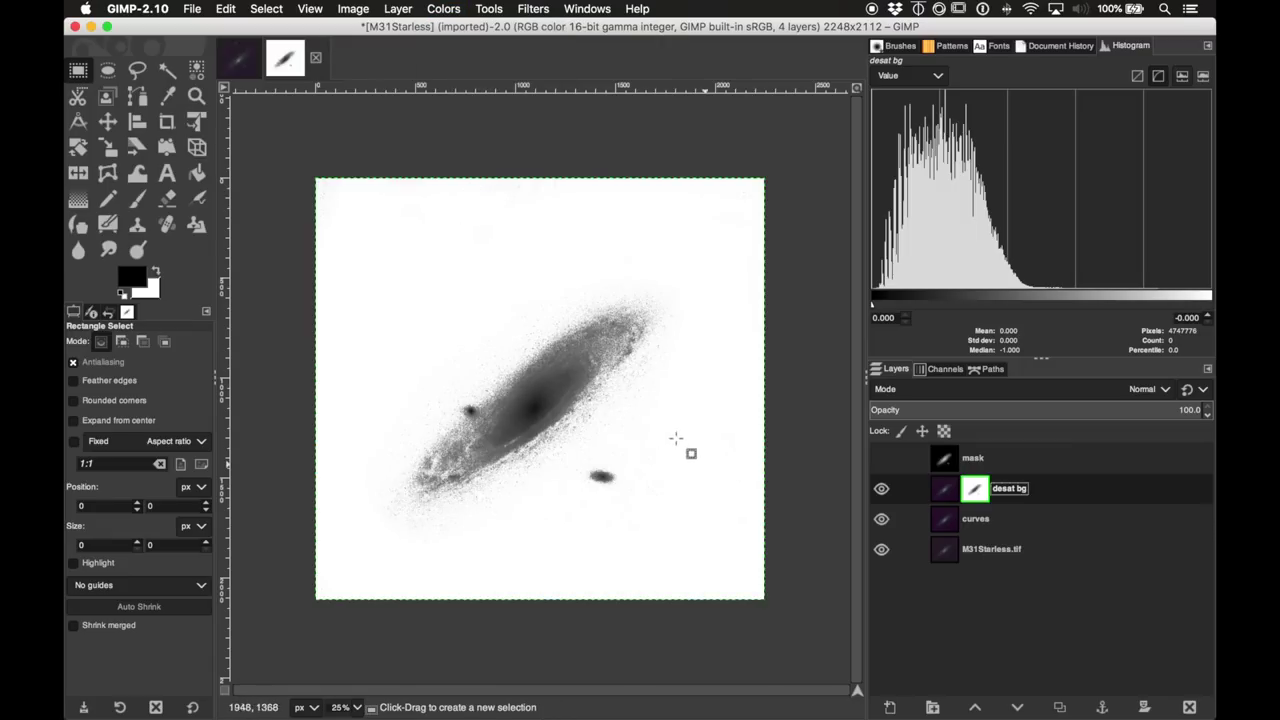
left_click(946, 492)
right_click(971, 495)
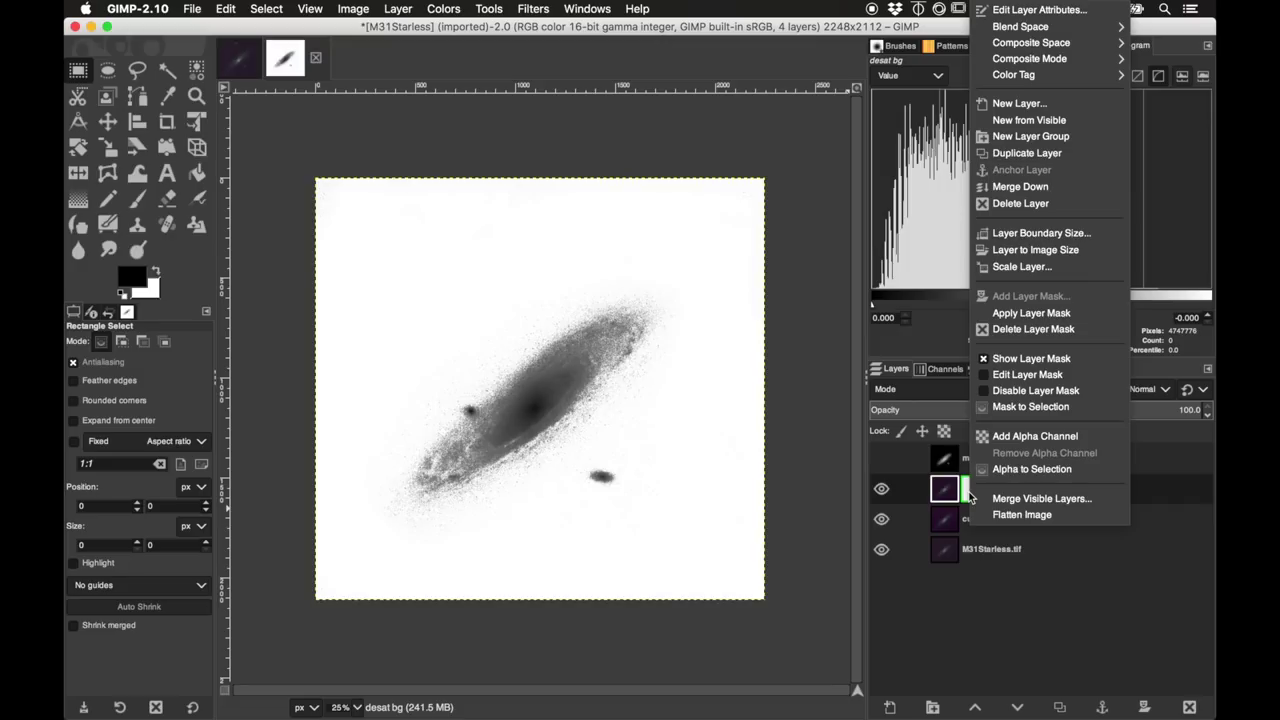
left_click(1020, 358)
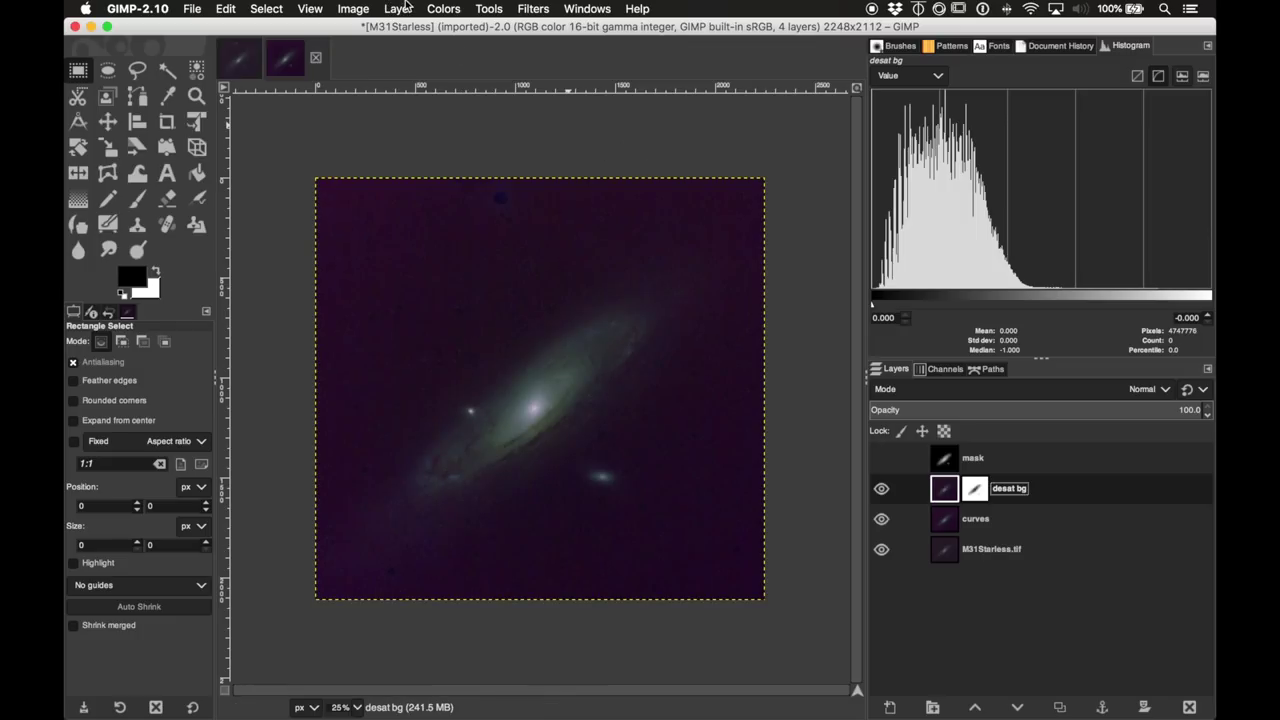
Step: Lower the desat bg layer's Saturation scale to 0.288
left_click(446, 8)
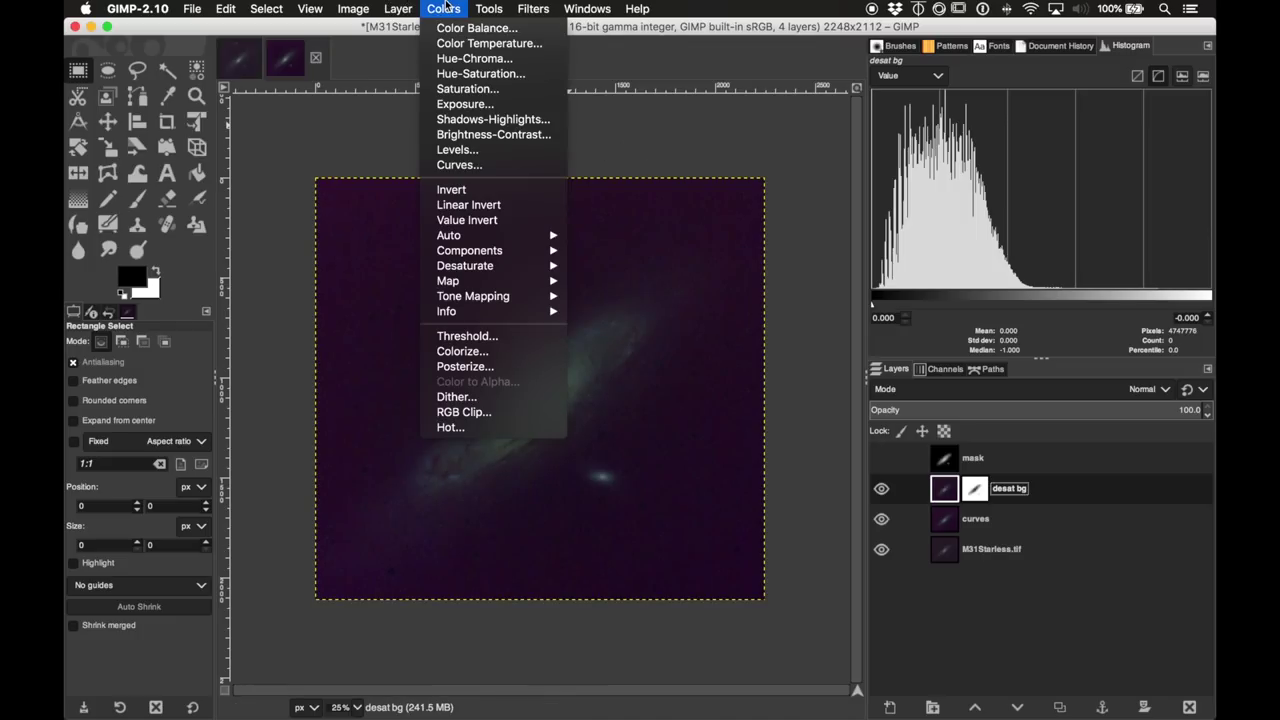
left_click(480, 93)
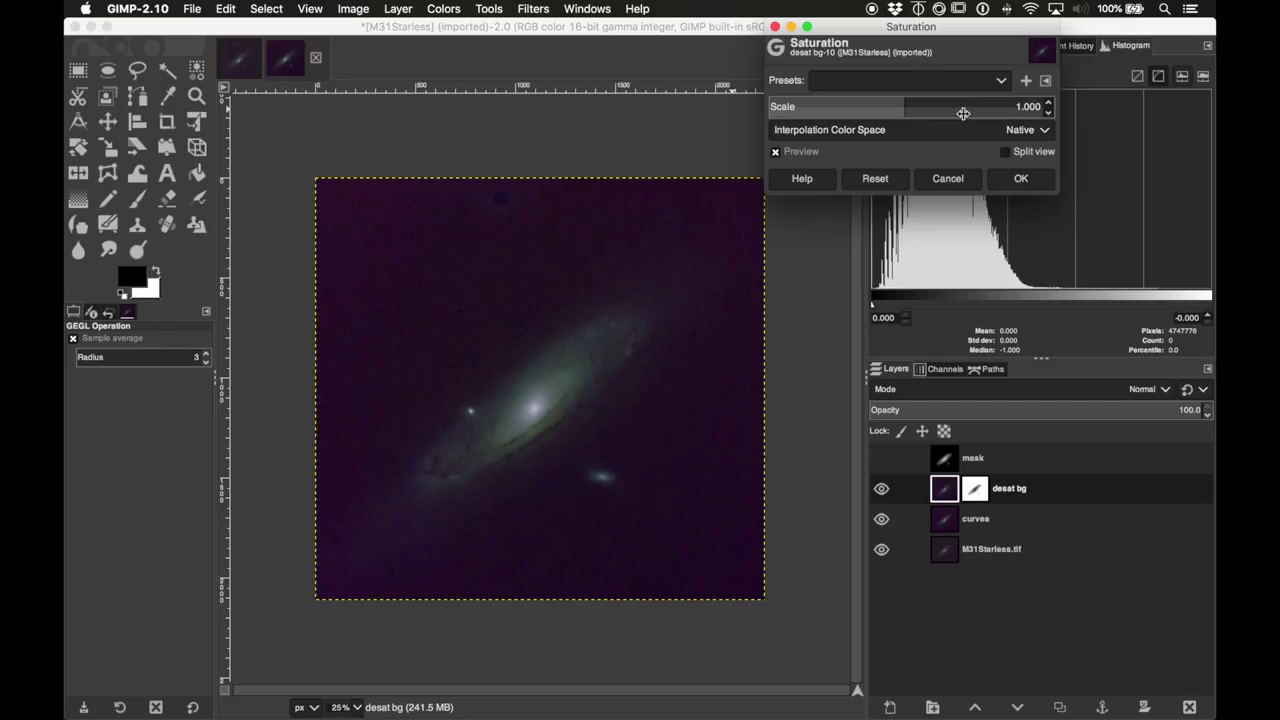
left_click_drag(903, 108, 727, 120)
left_click_drag(903, 106, 771, 106)
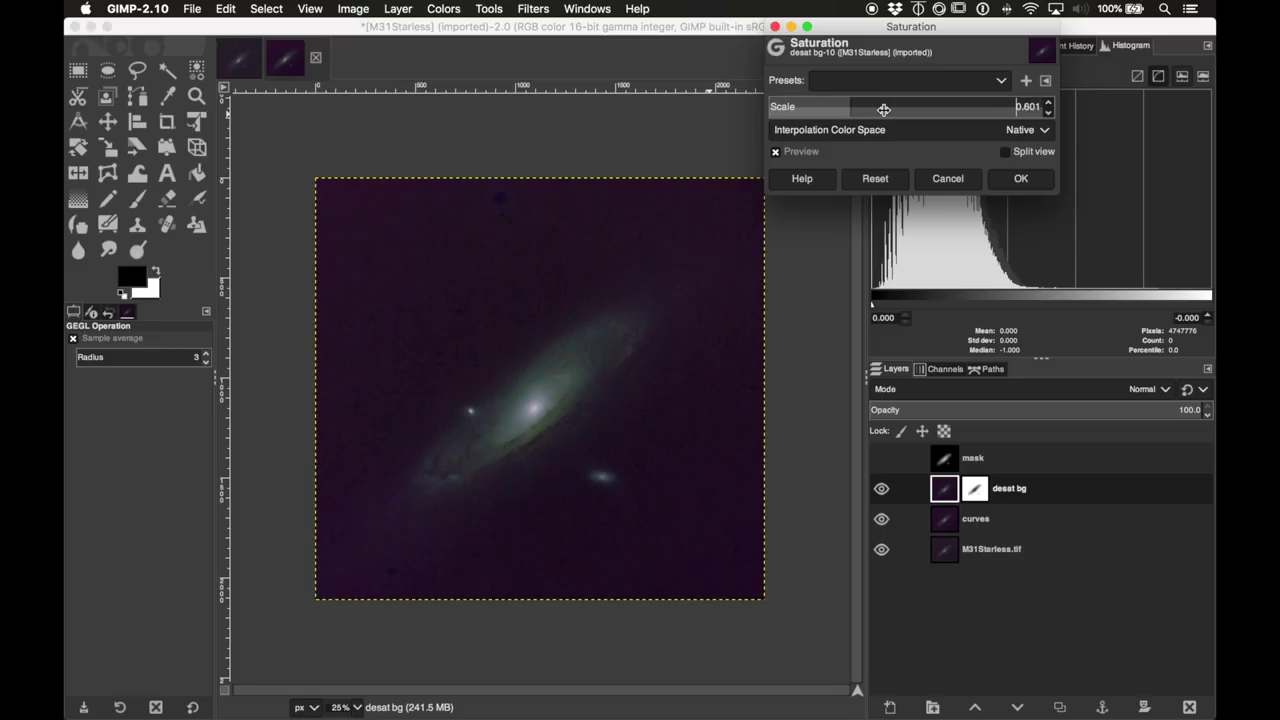
left_click_drag(883, 108, 808, 106)
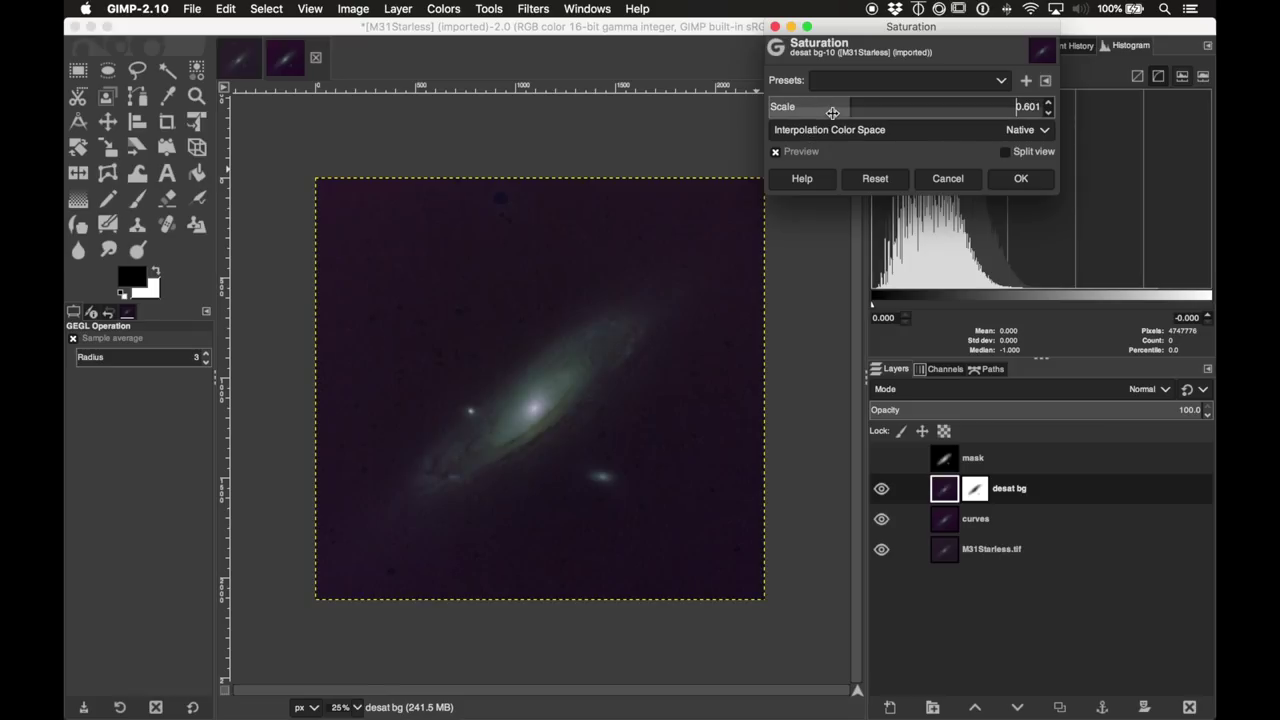
left_click_drag(846, 106, 580, 114)
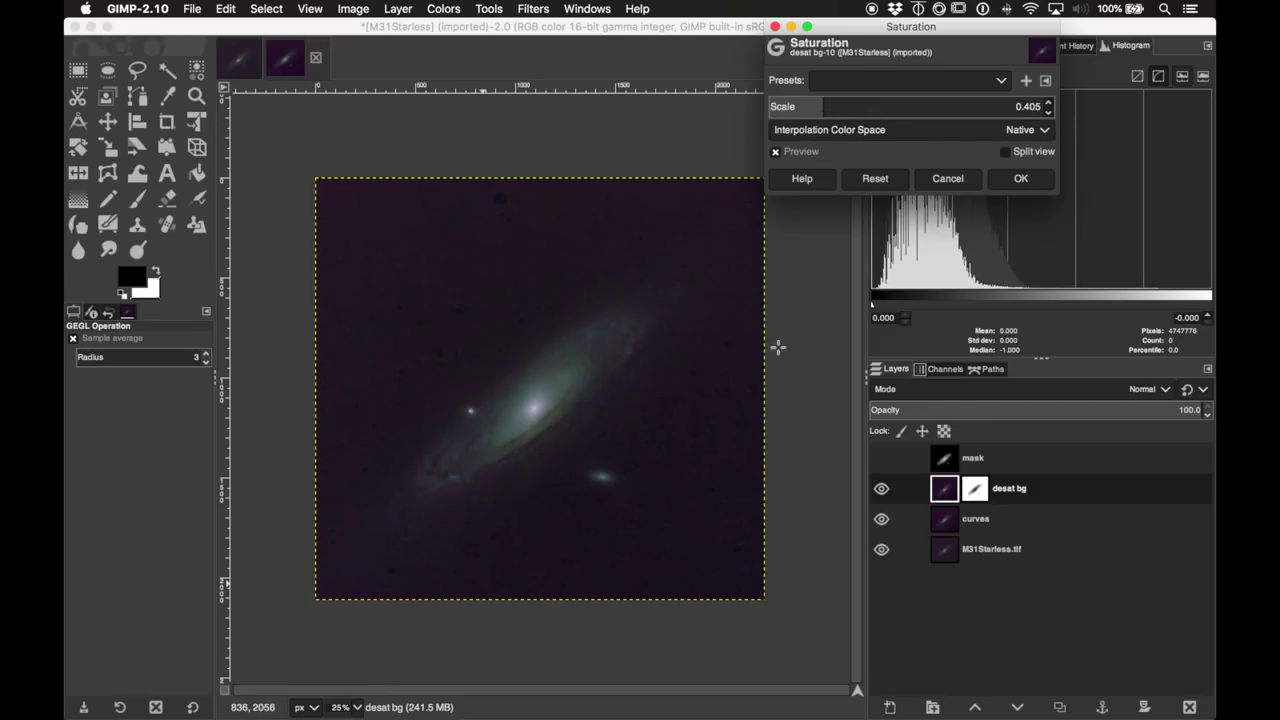
left_click_drag(815, 107, 704, 110)
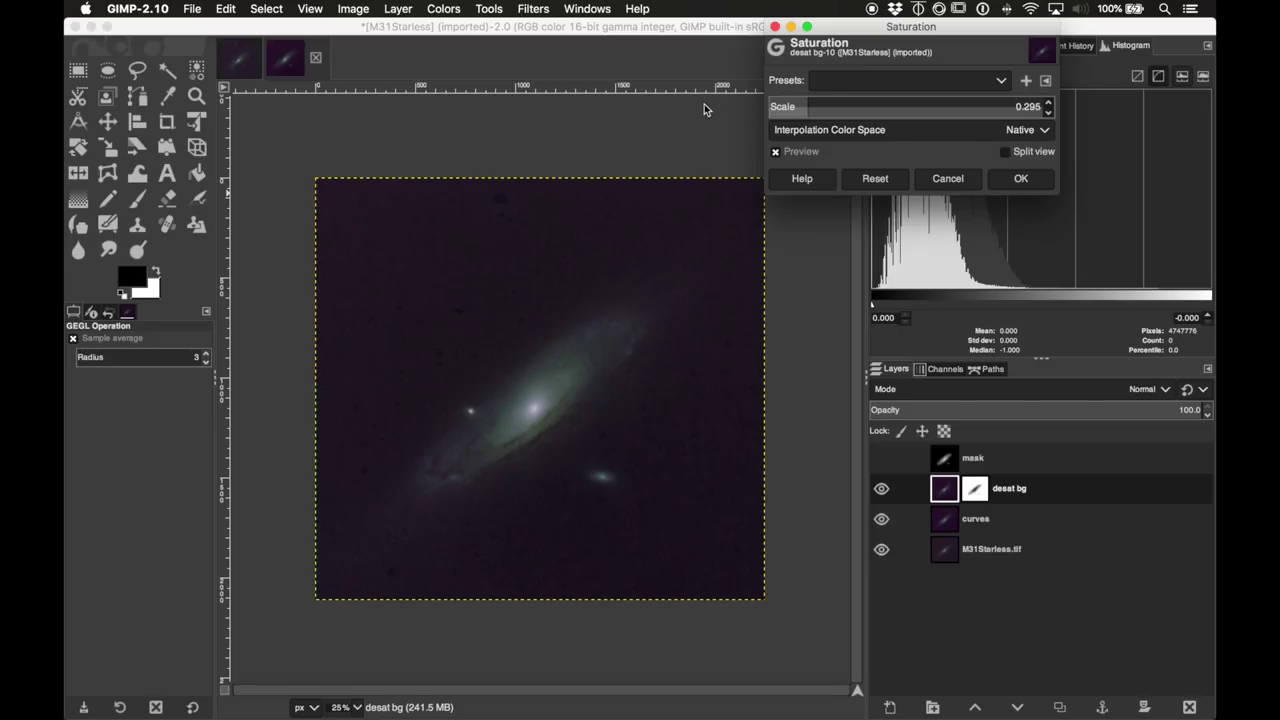
left_click(1021, 179)
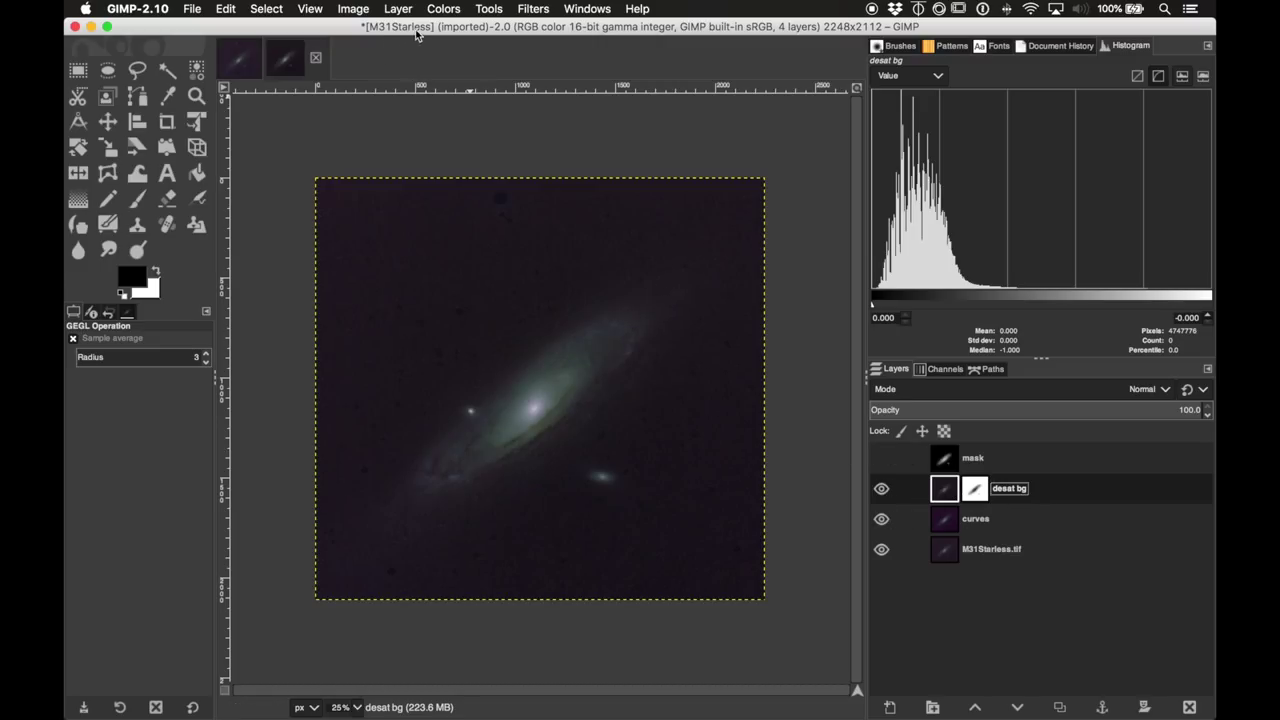
Step: Apply Levels to desat bg with black point 5.38 and gamma 0.97
left_click(443, 9)
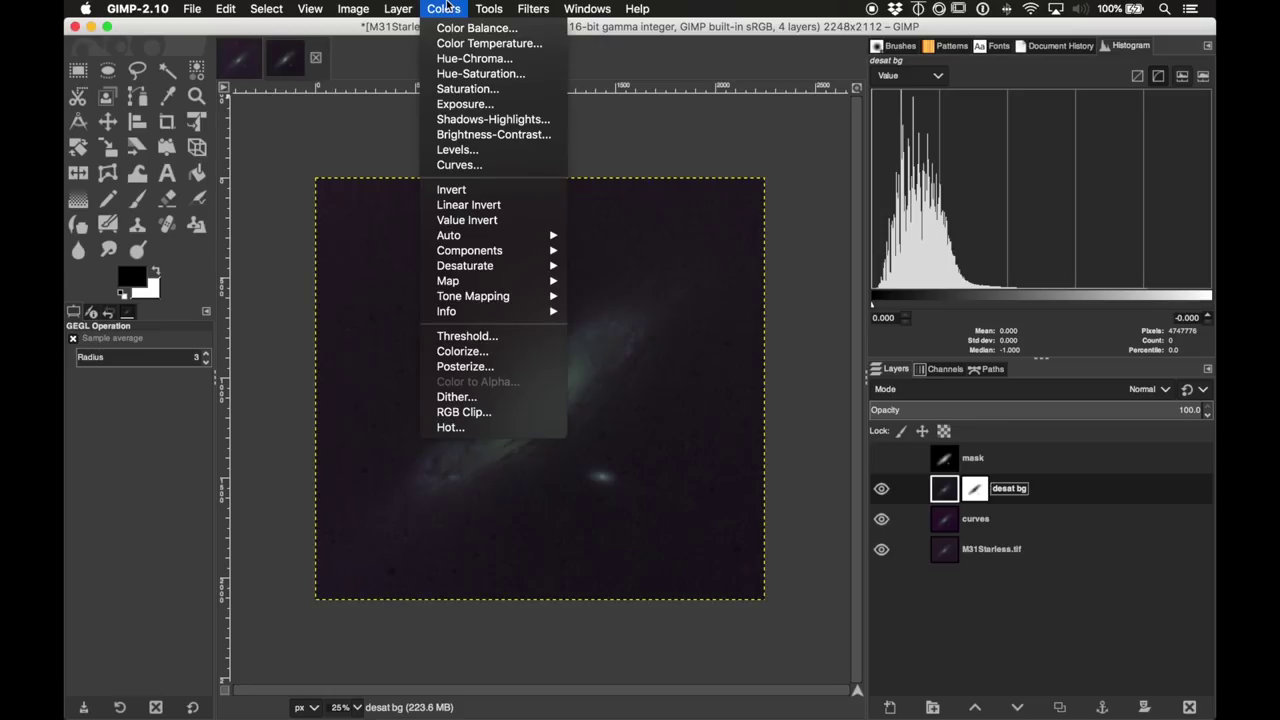
left_click(467, 150)
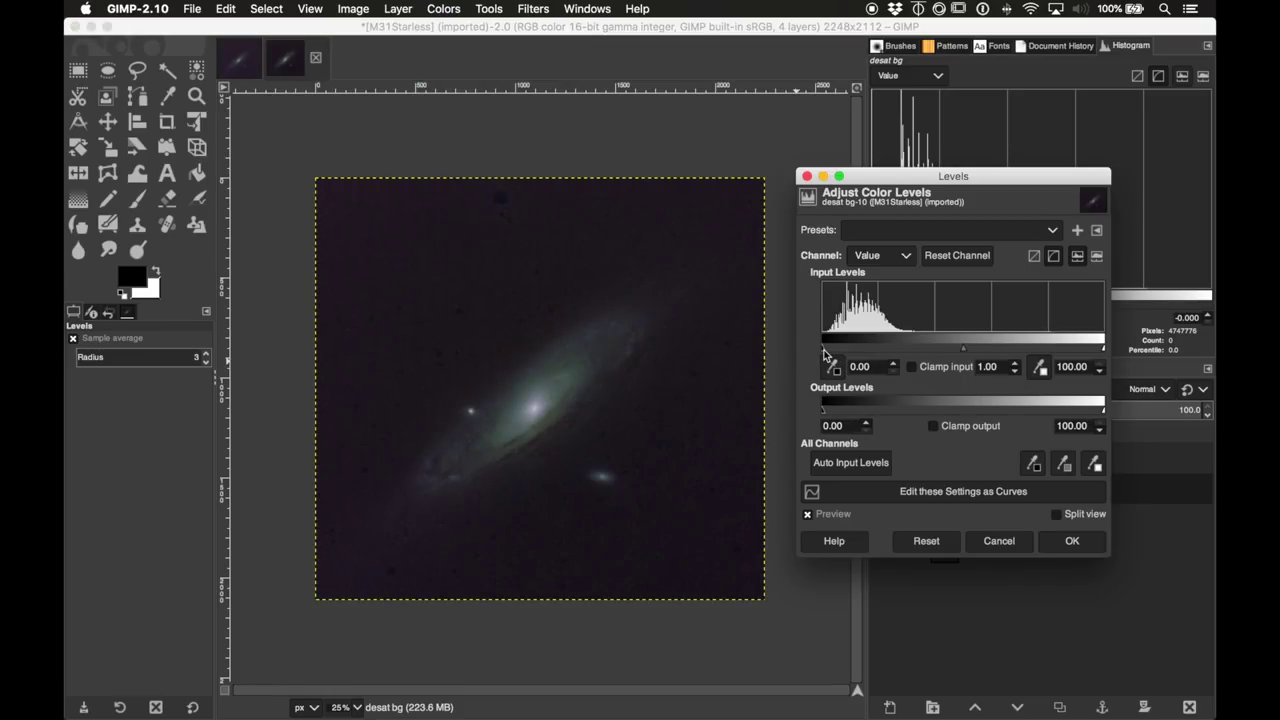
left_click_drag(823, 351, 837, 353)
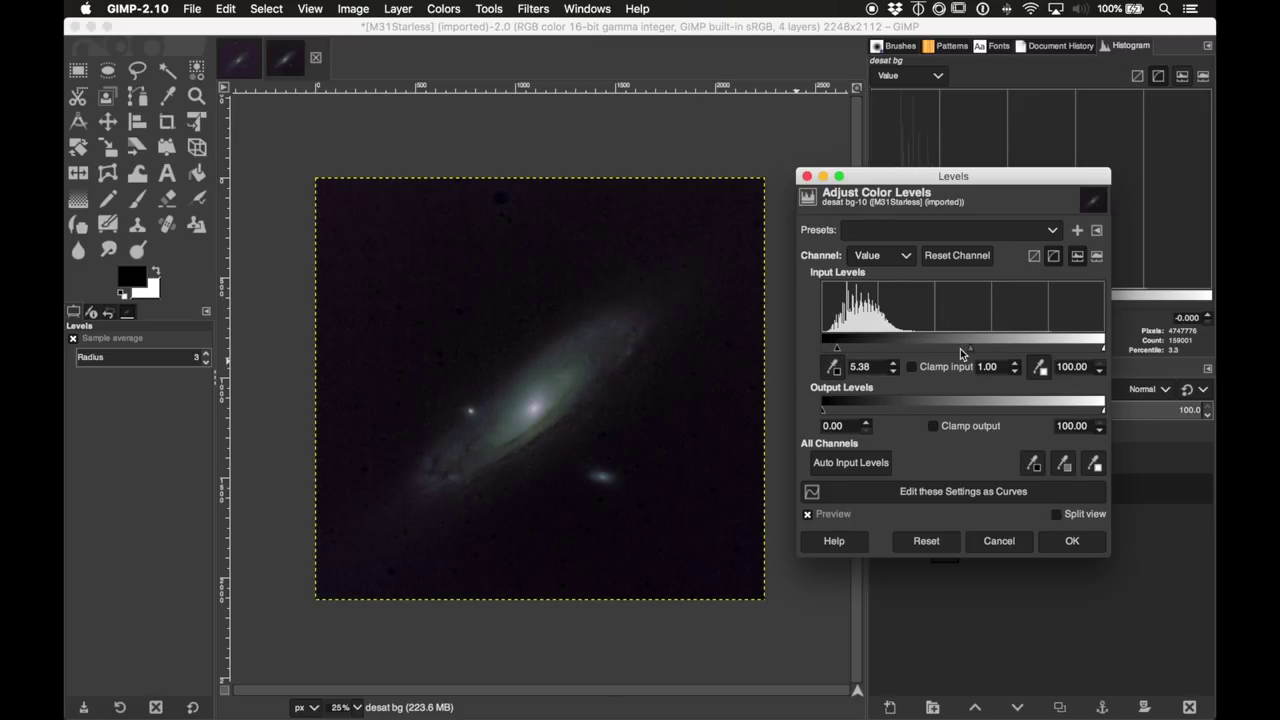
left_click_drag(969, 353, 973, 353)
left_click(1072, 541)
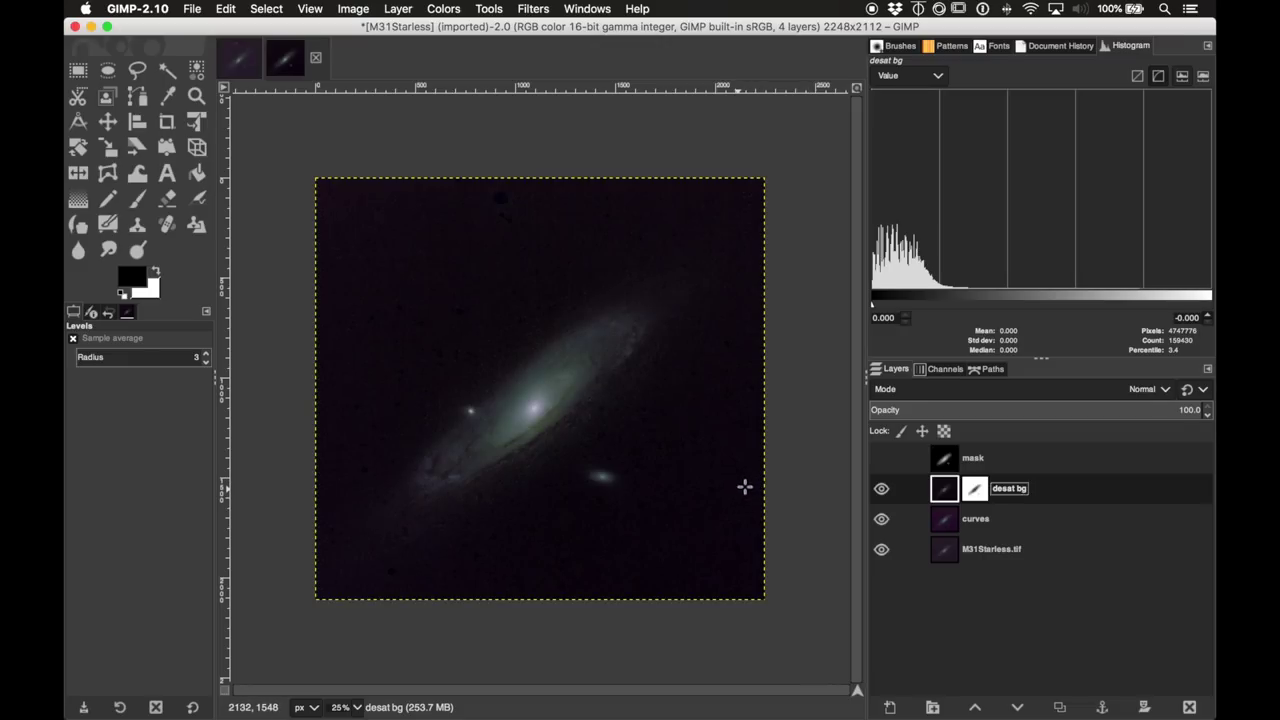
Step: Create a new Visible layer from the composite and give it a black layer mask
left_click(942, 527)
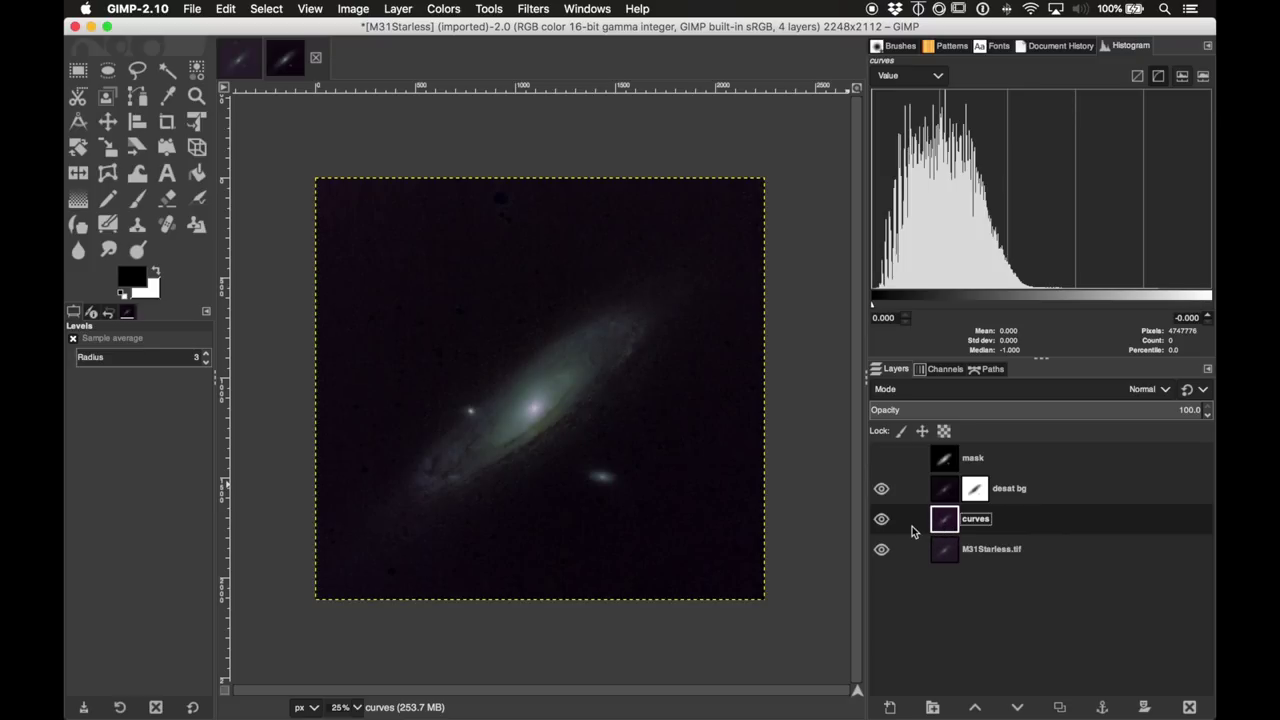
left_click(945, 496)
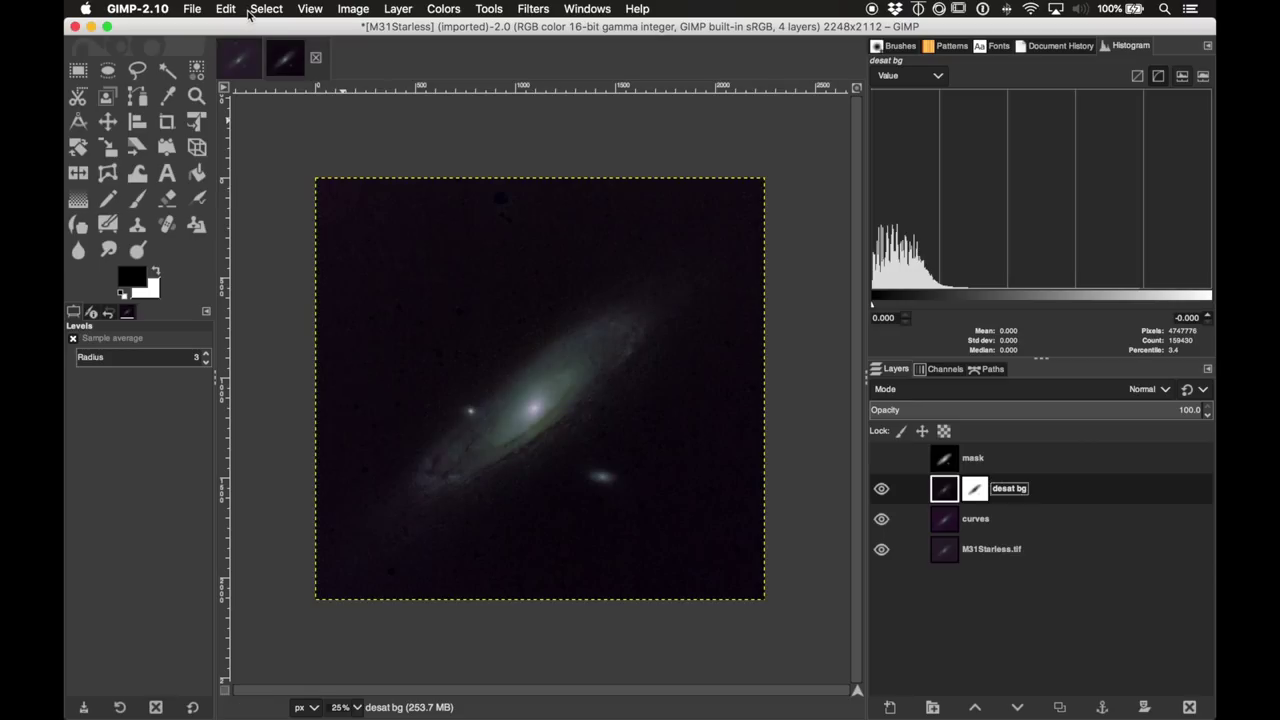
left_click(398, 8)
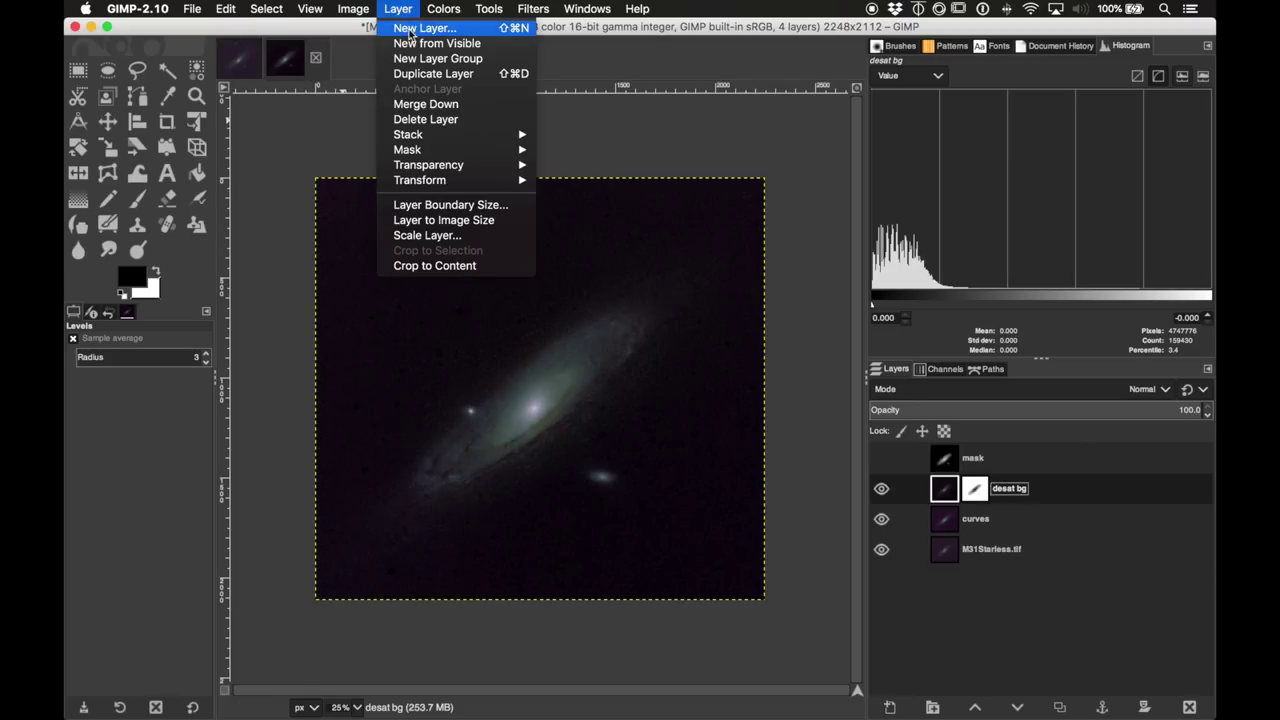
left_click(408, 42)
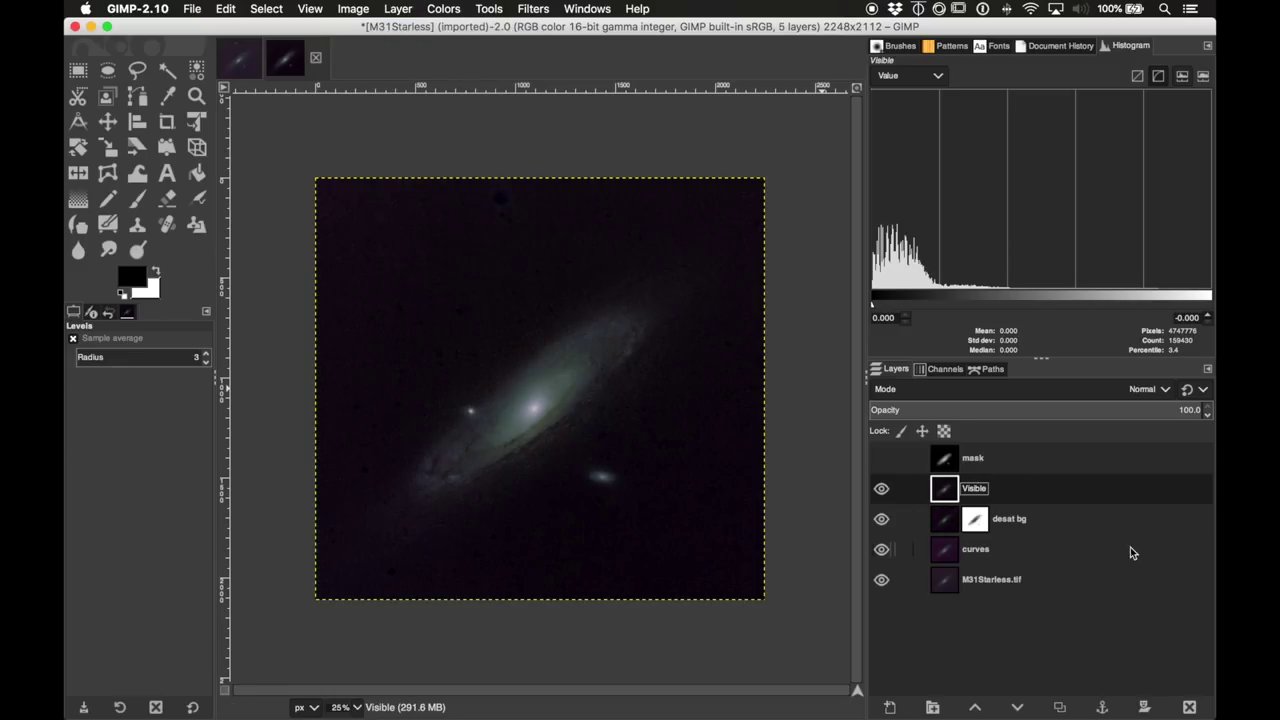
right_click(1004, 496)
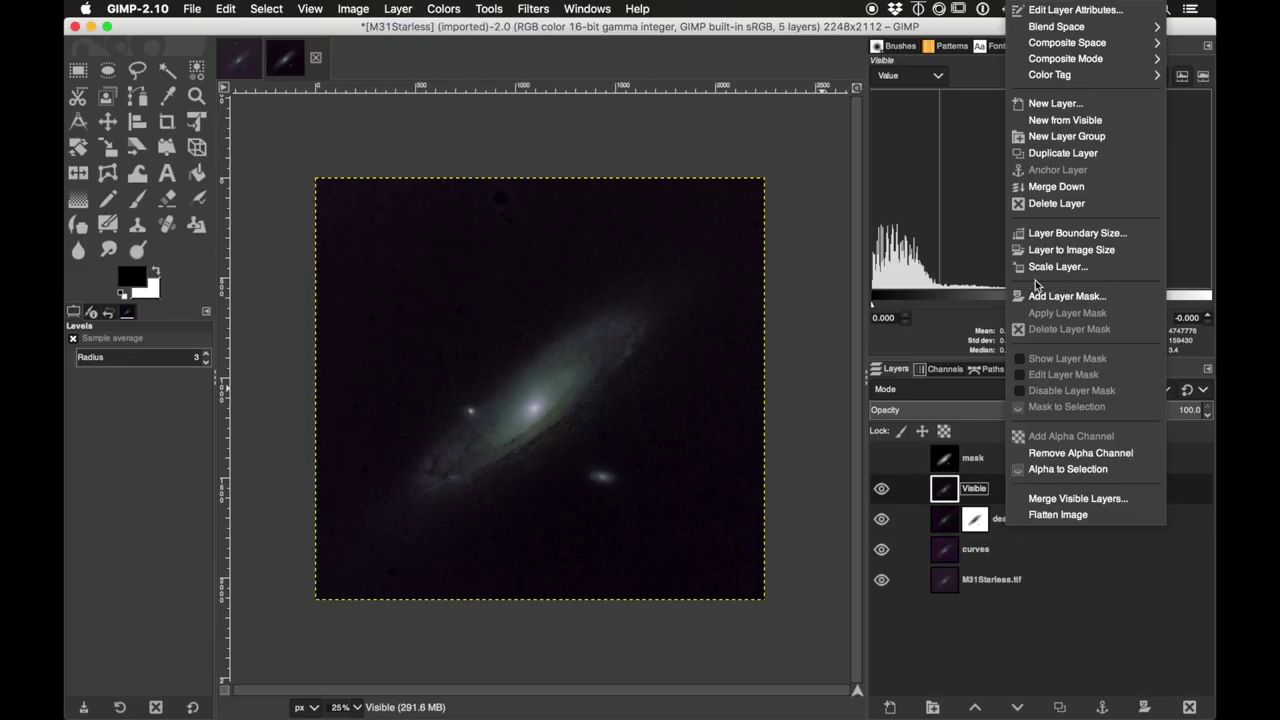
left_click(1066, 296)
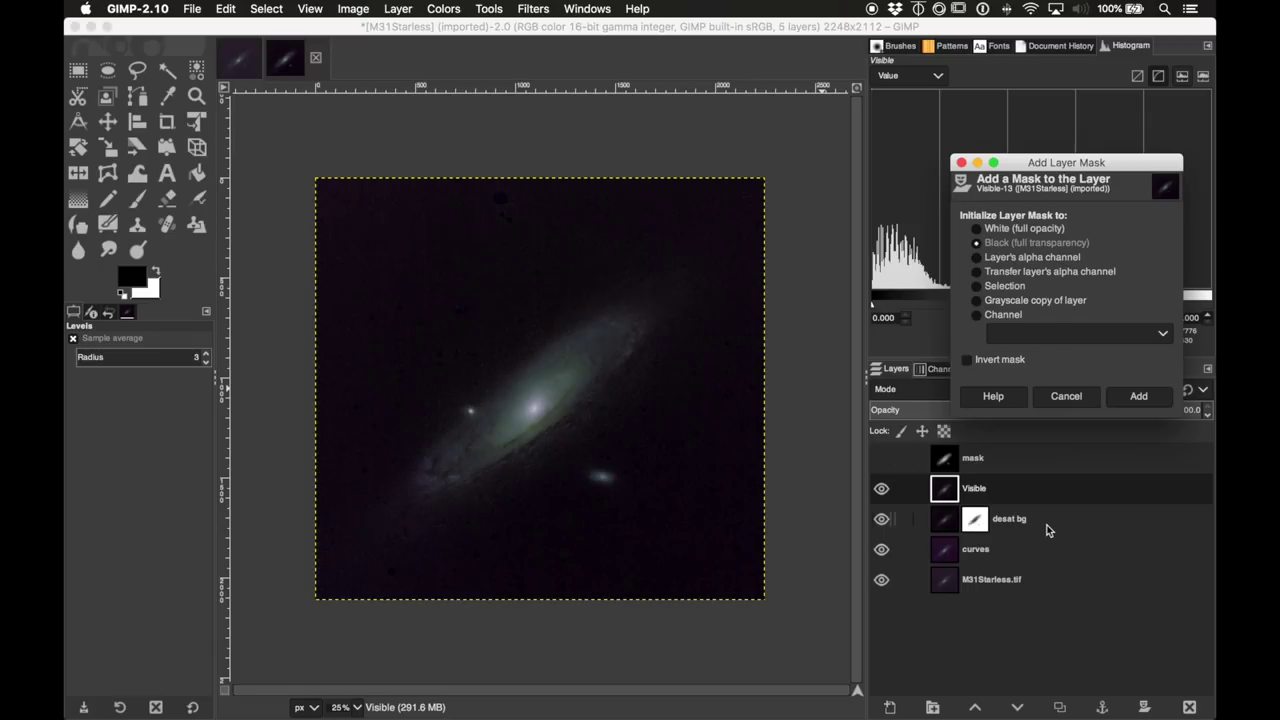
left_click(1140, 398)
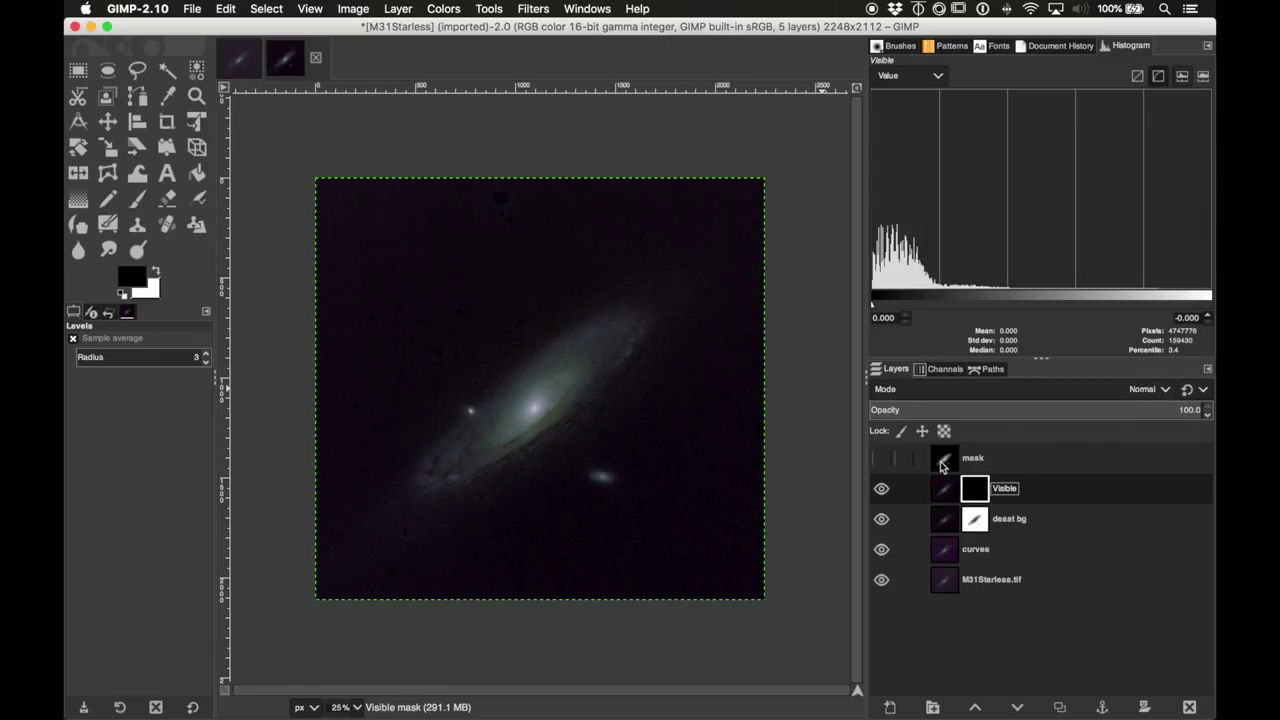
Step: Copy the visible grayscale mask layer to the clipboard, then hide the mask layer again
left_click(881, 458)
left_click(945, 462)
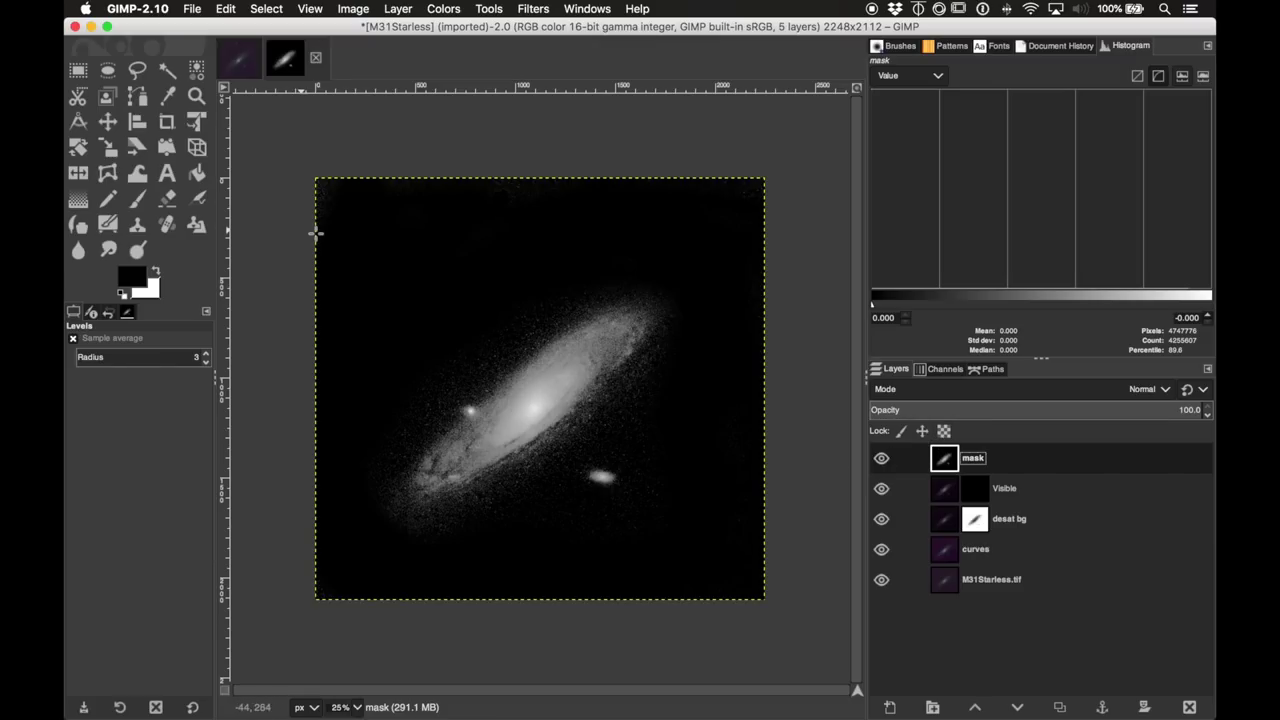
left_click(882, 460)
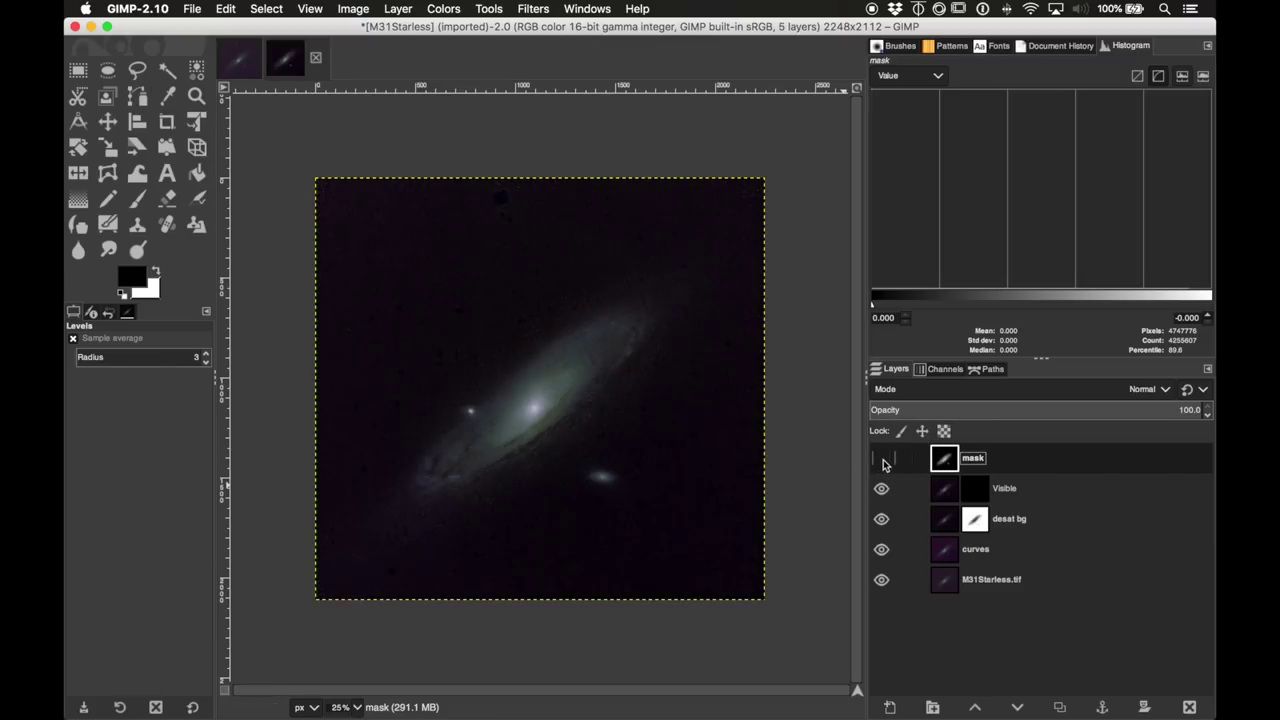
left_click(882, 460)
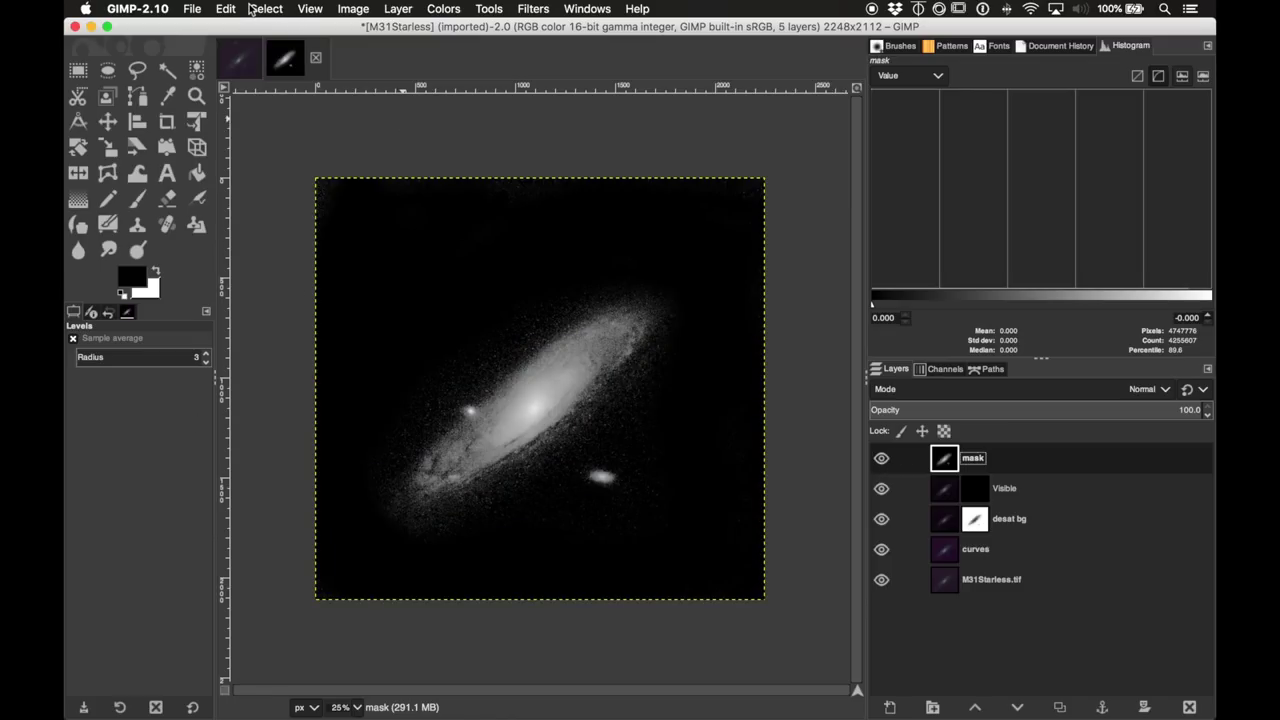
left_click(232, 9)
left_click(266, 106)
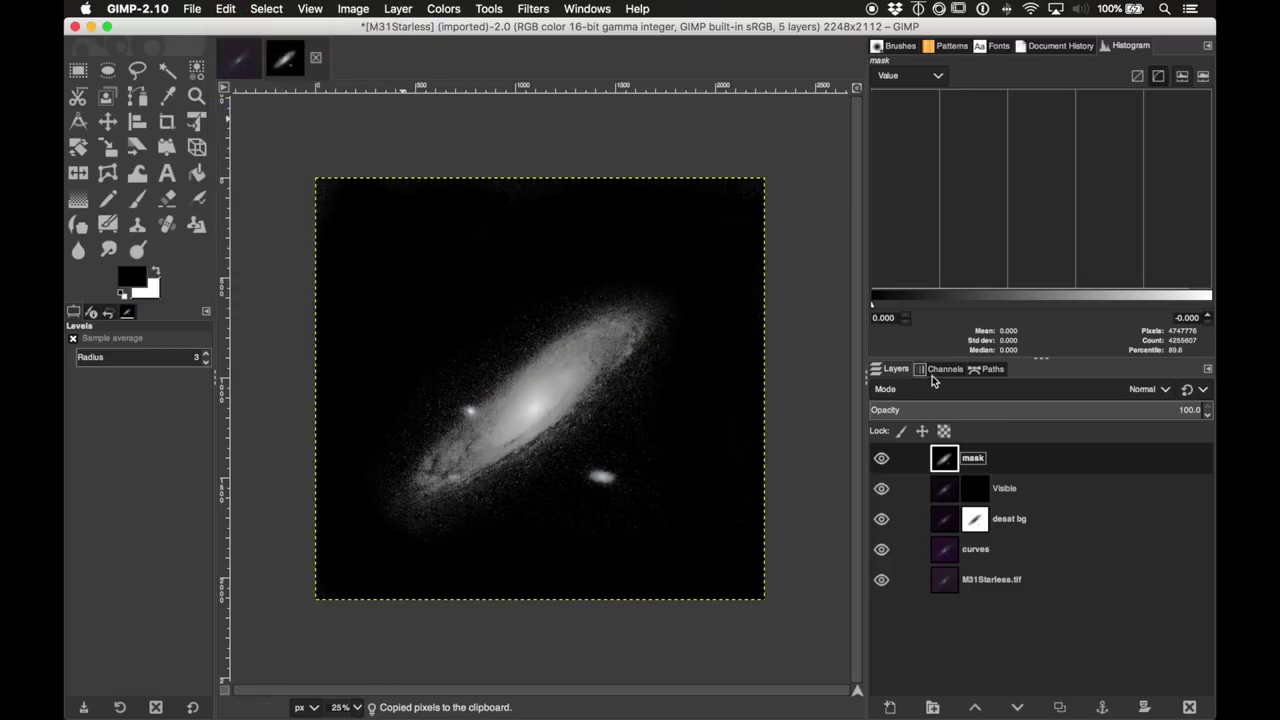
left_click(881, 459)
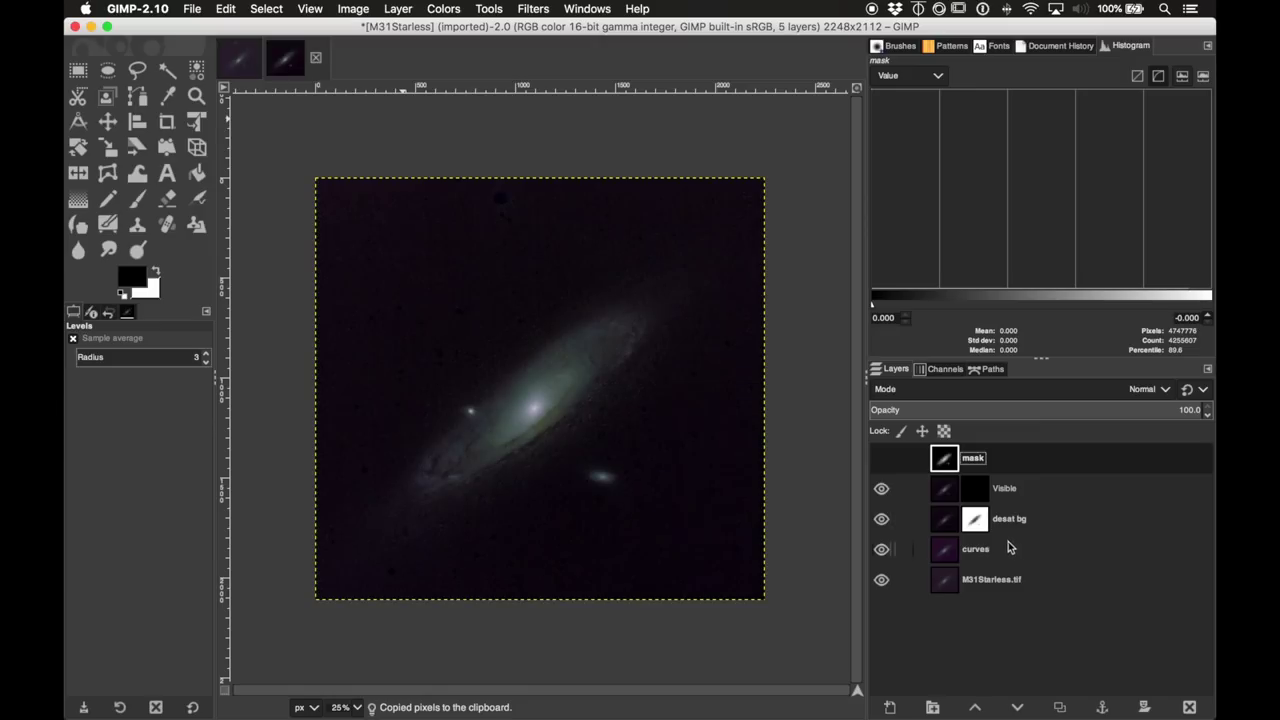
Step: Show the Visible layer's mask, then paste the copied galaxy image into it and anchor it
left_click(985, 496)
right_click(975, 495)
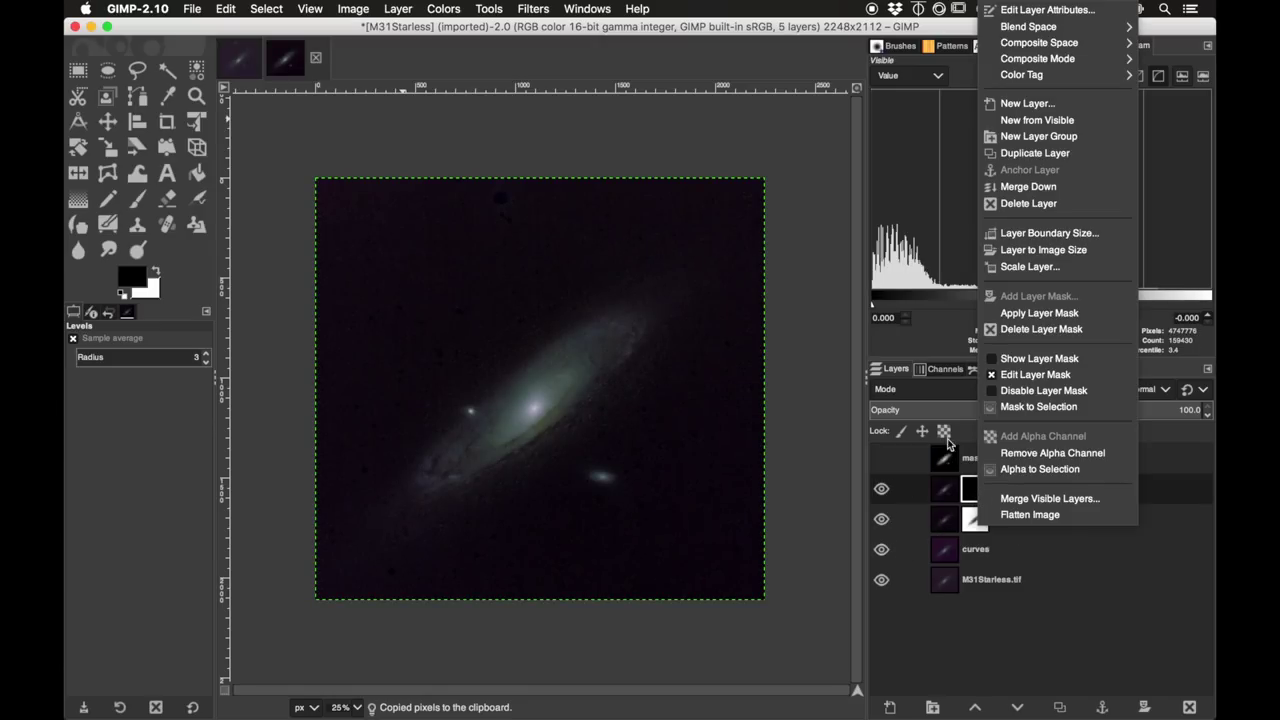
left_click(1049, 359)
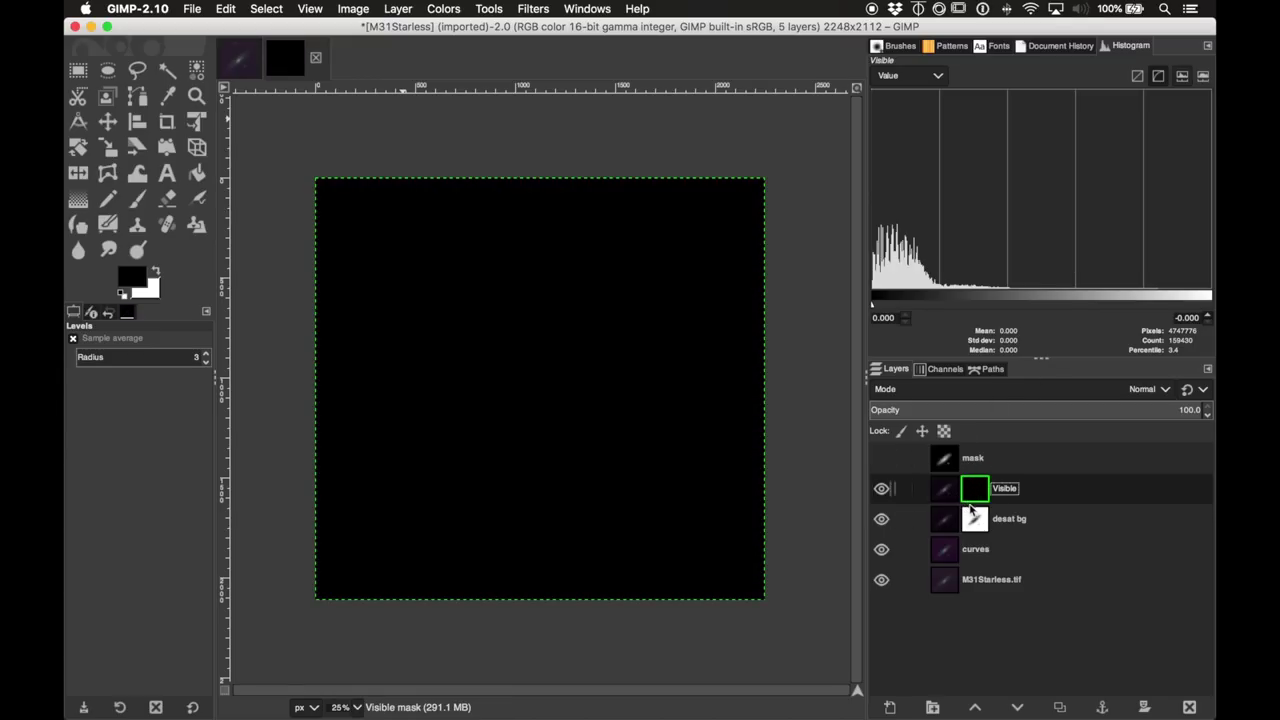
left_click(226, 9)
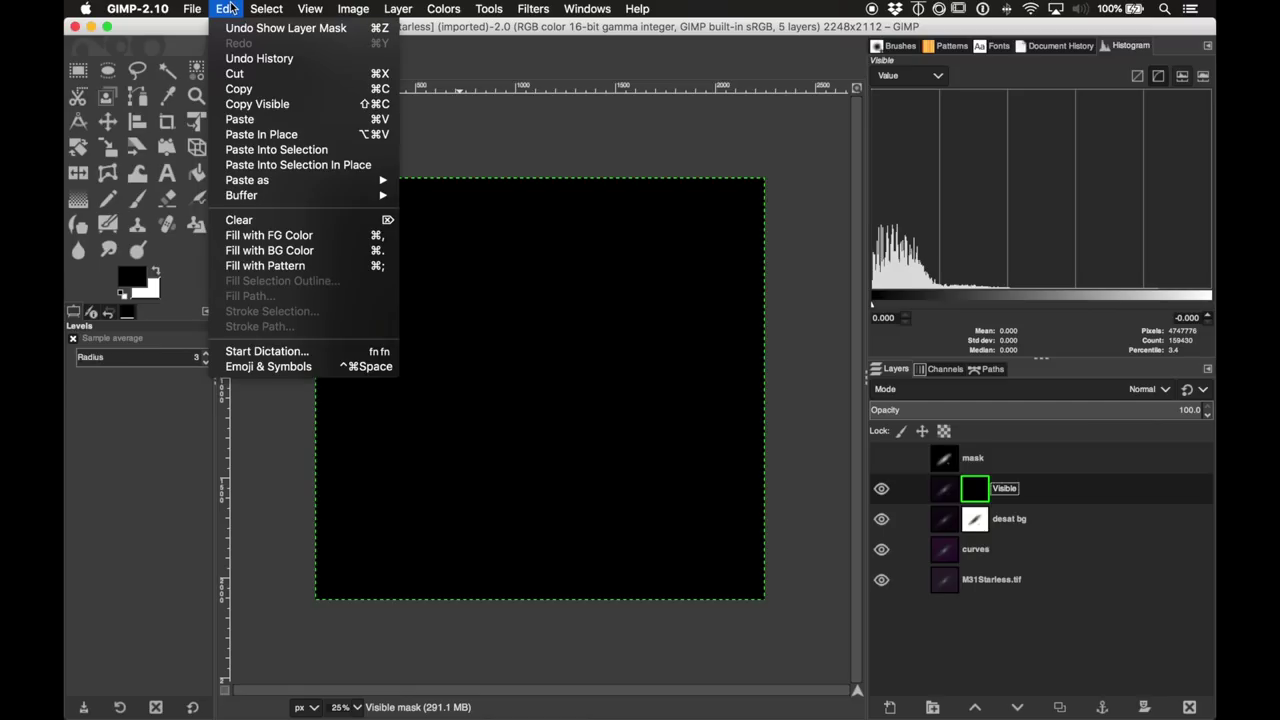
left_click(271, 120)
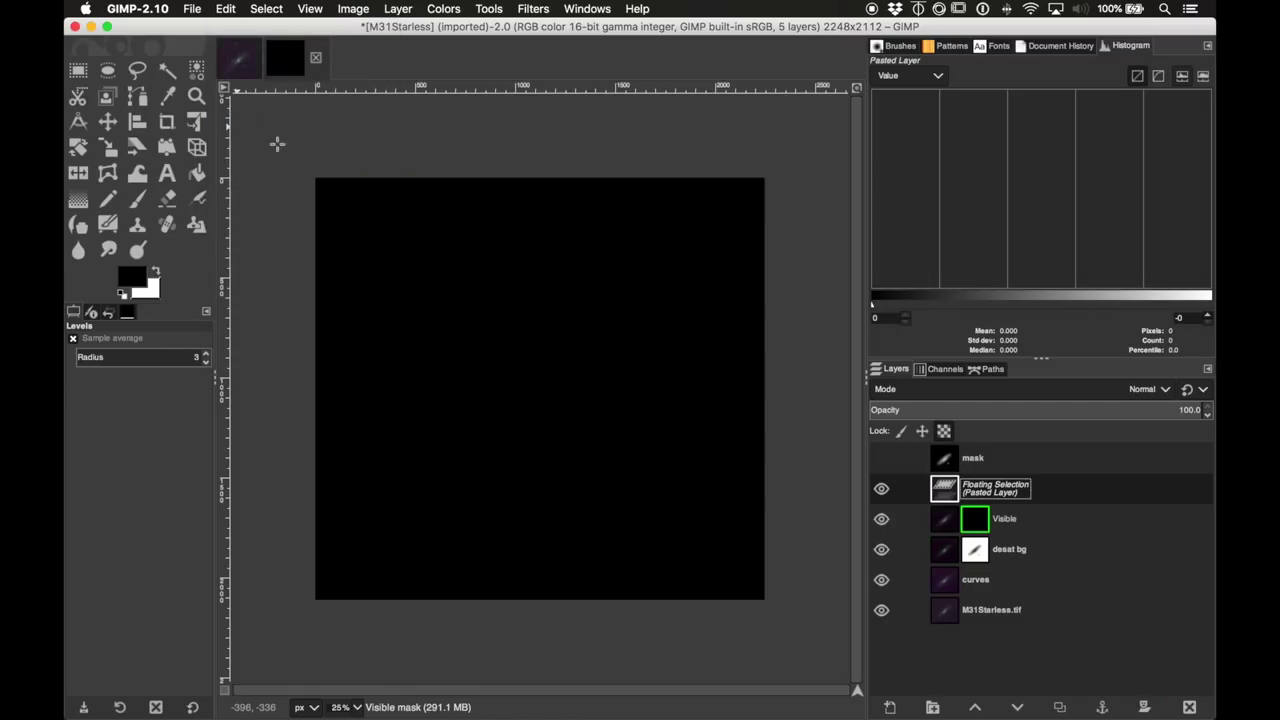
left_click(1112, 707)
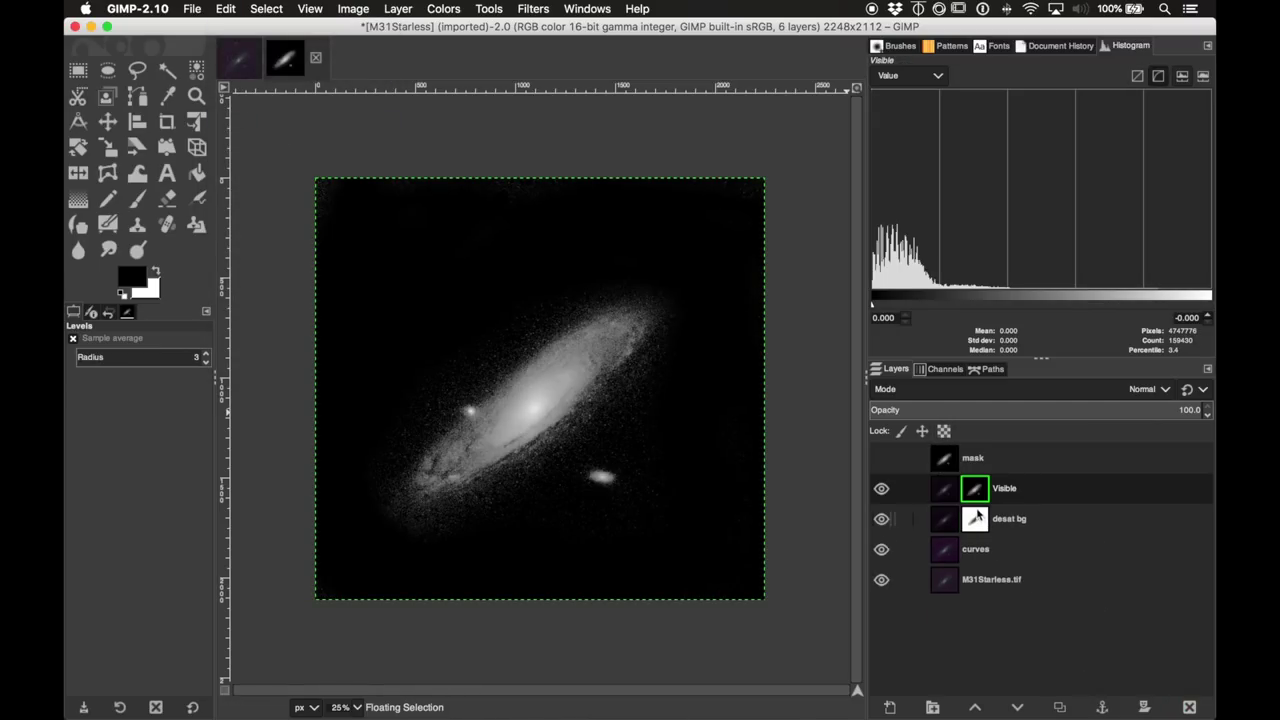
Step: Turn off the mask preview to see the colour image, and rename the layer to sat galaxy
left_click(945, 489)
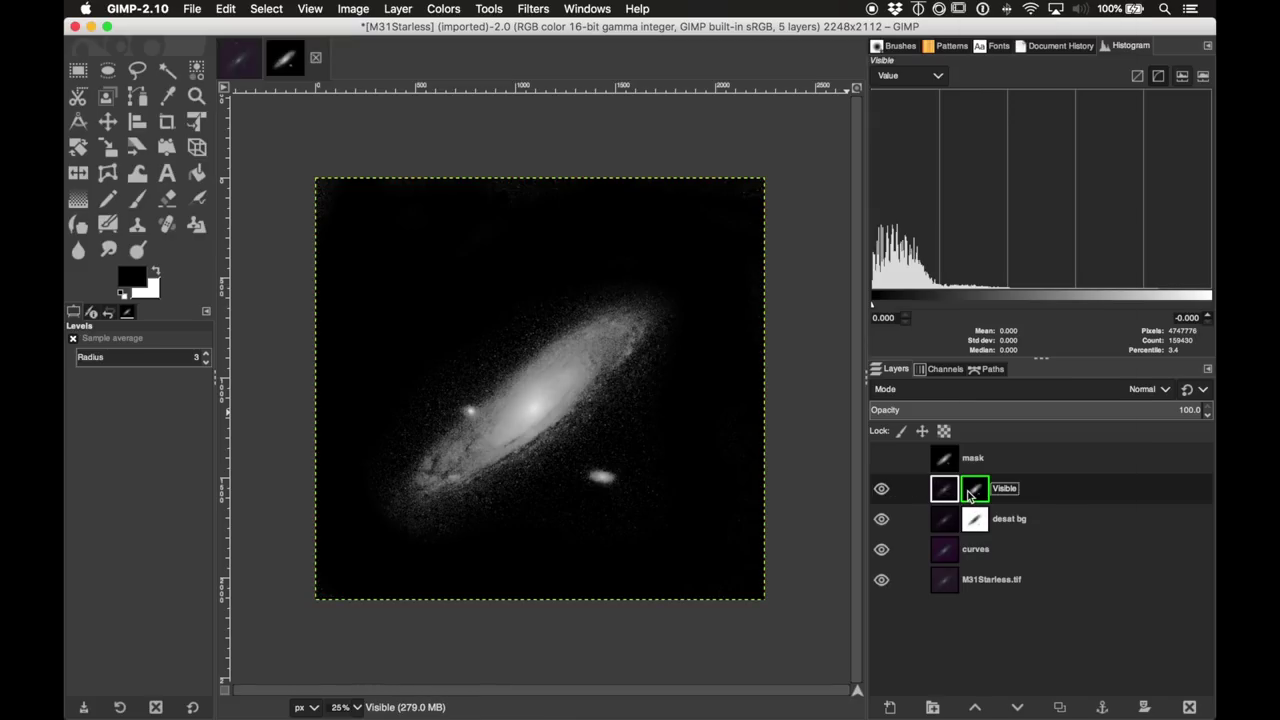
right_click(969, 495)
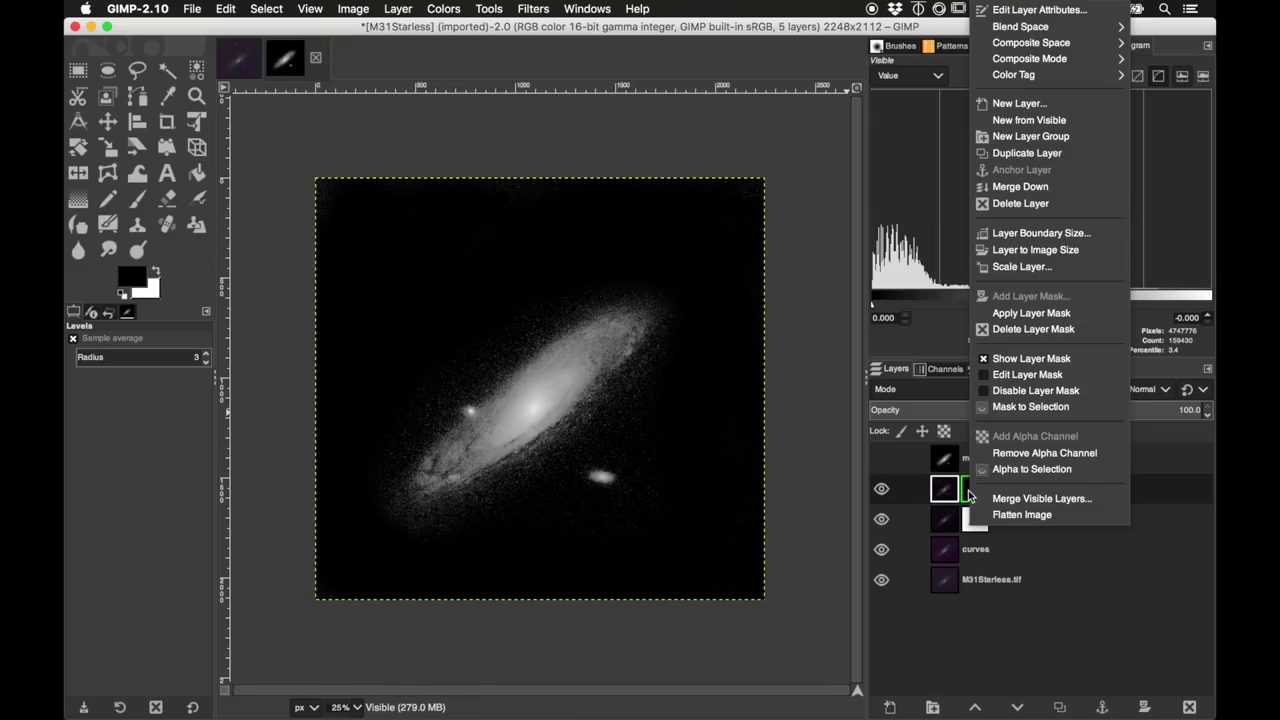
left_click(1028, 362)
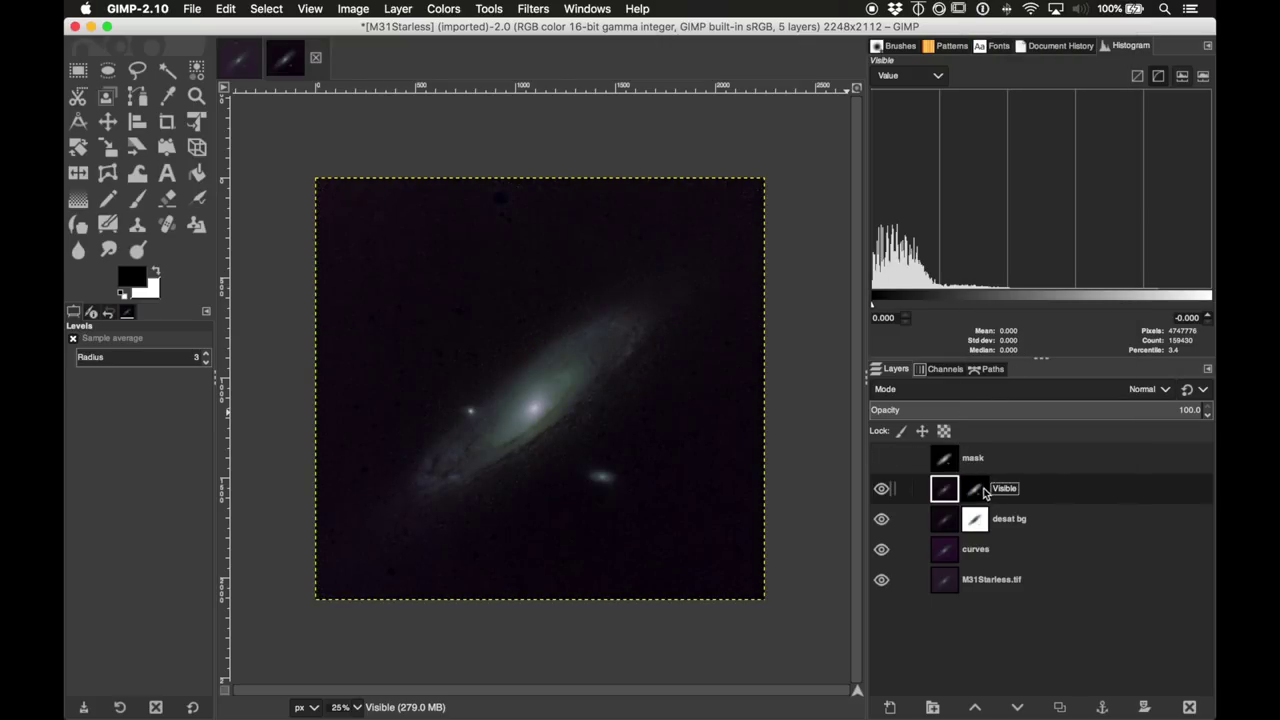
right_click(977, 496)
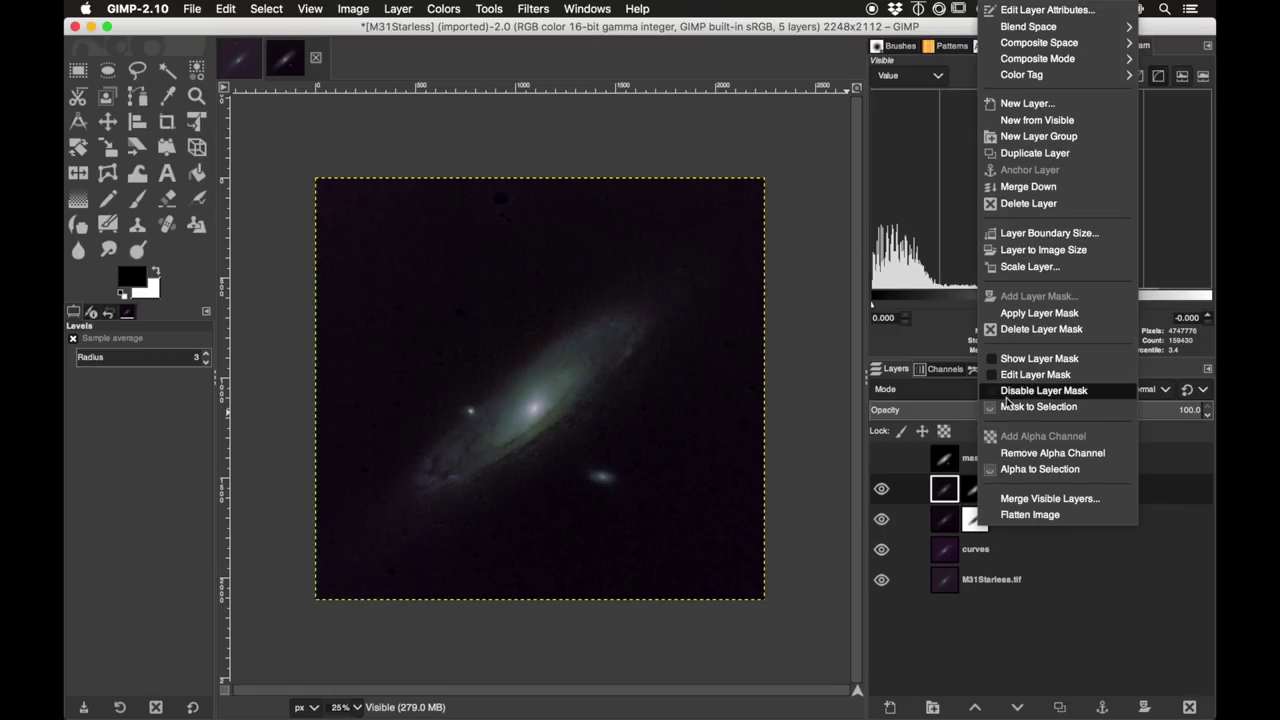
left_click(1026, 363)
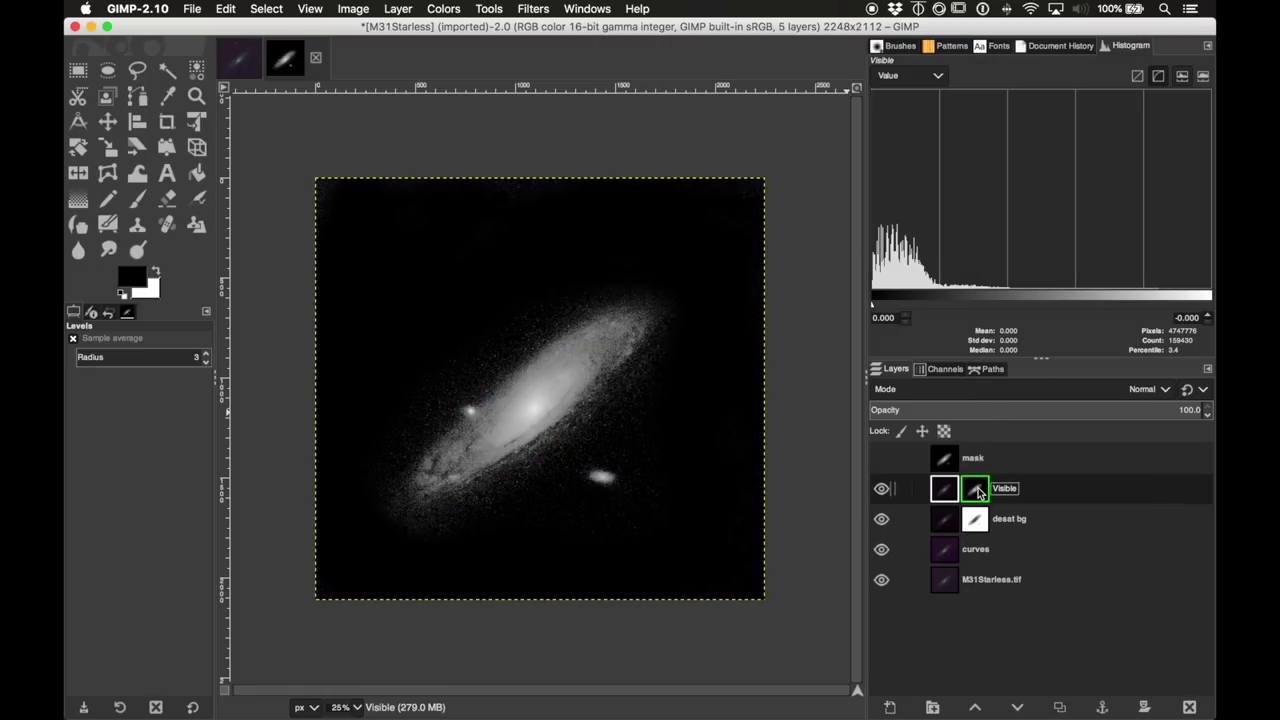
right_click(978, 490)
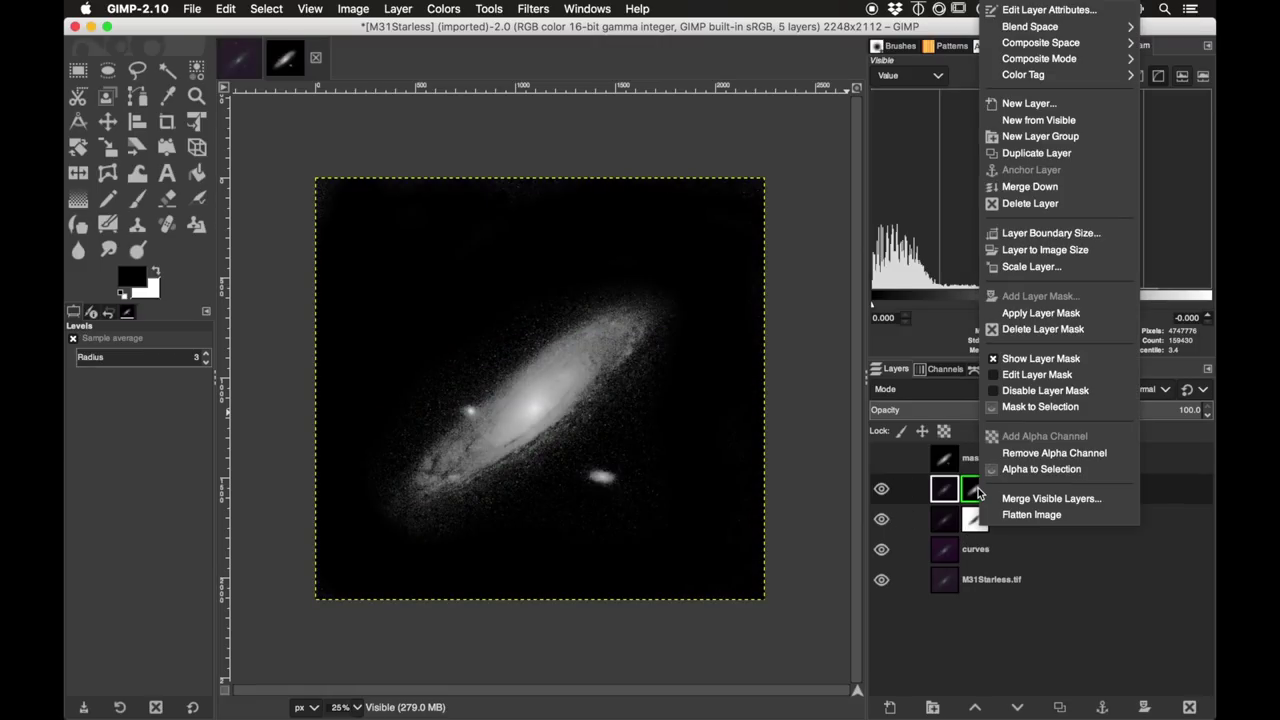
left_click(1027, 362)
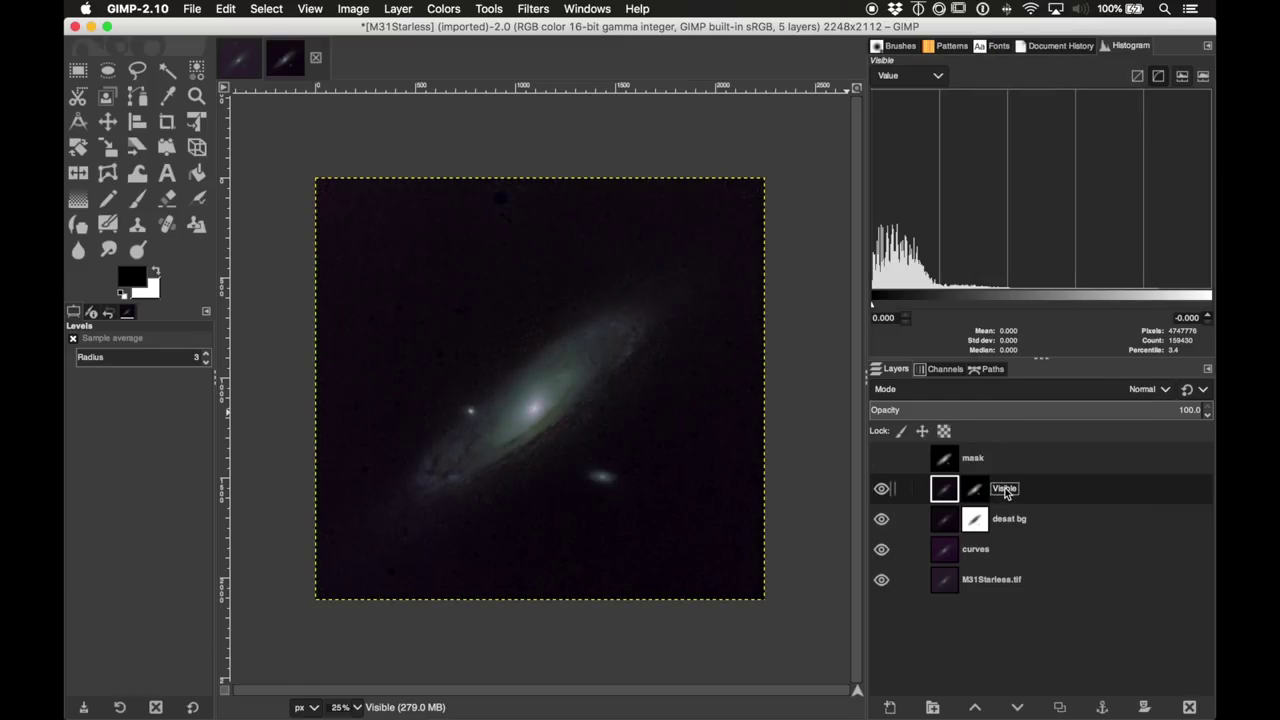
double_click(1006, 491)
type("sat galaxy")
Step: Confirm the sat galaxy name, raise its Saturation scale to 1.538, then hide the layer to compare
key("Return")
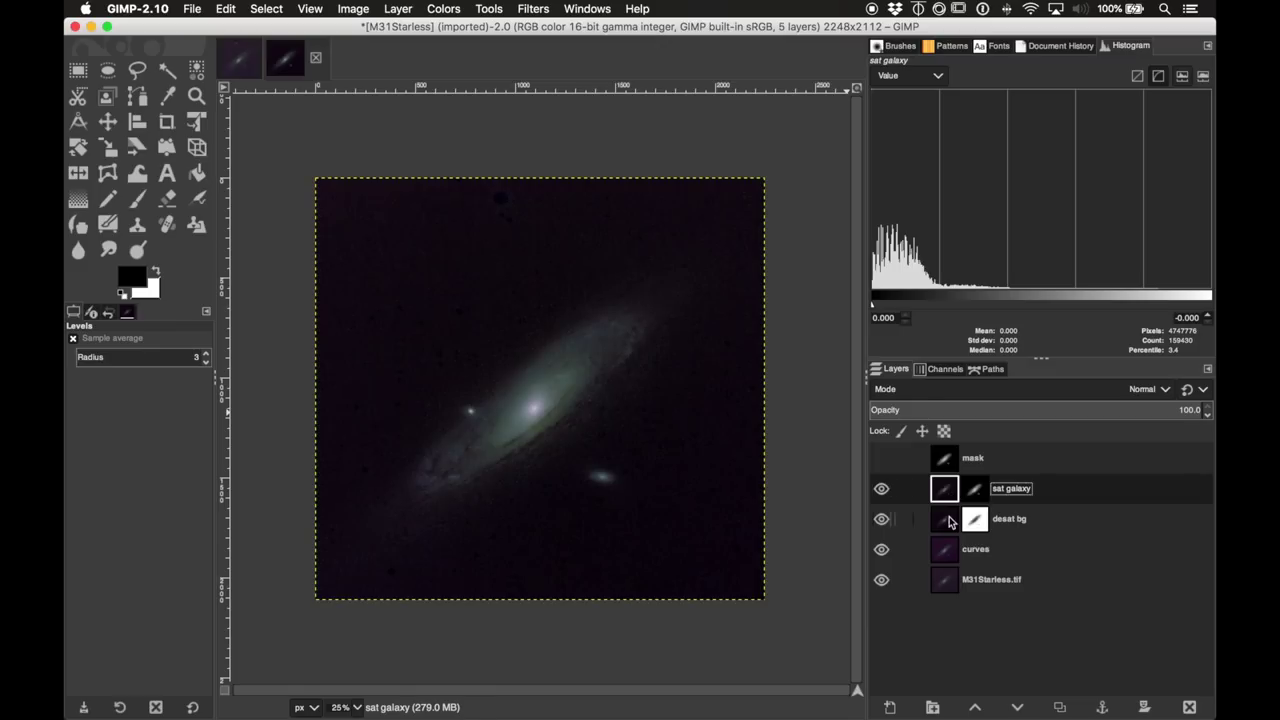
left_click(461, 9)
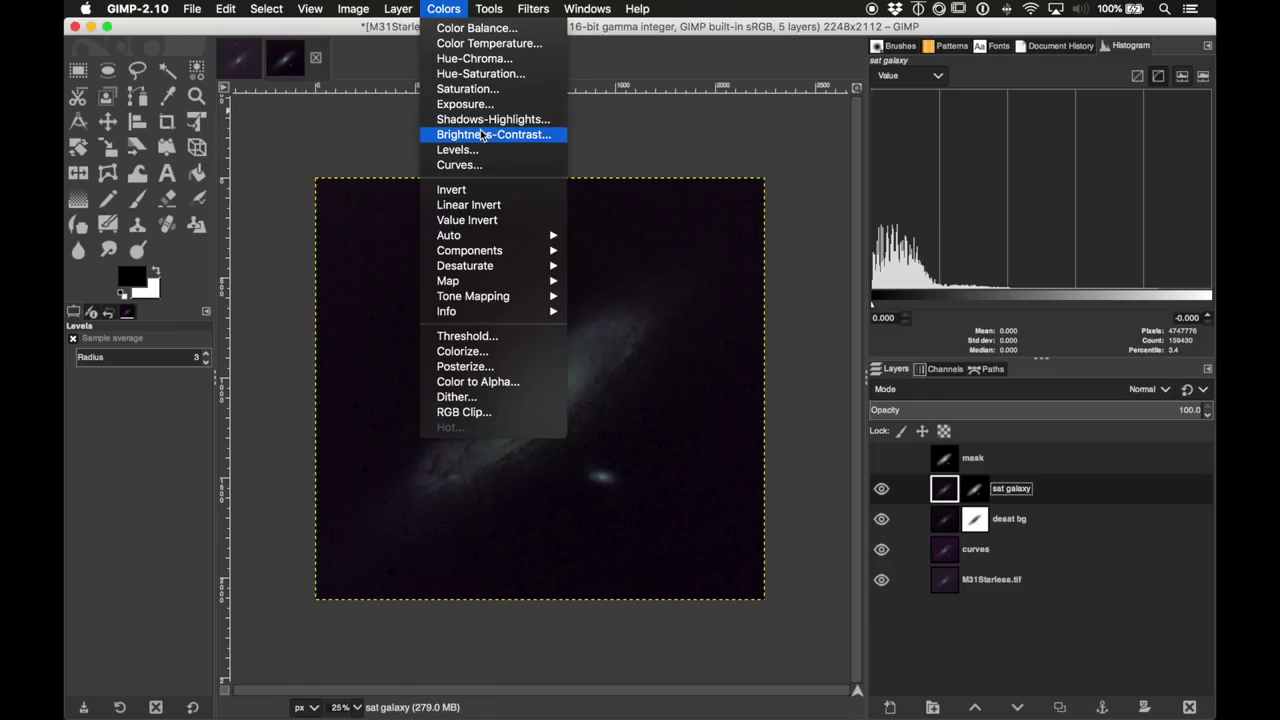
left_click(470, 89)
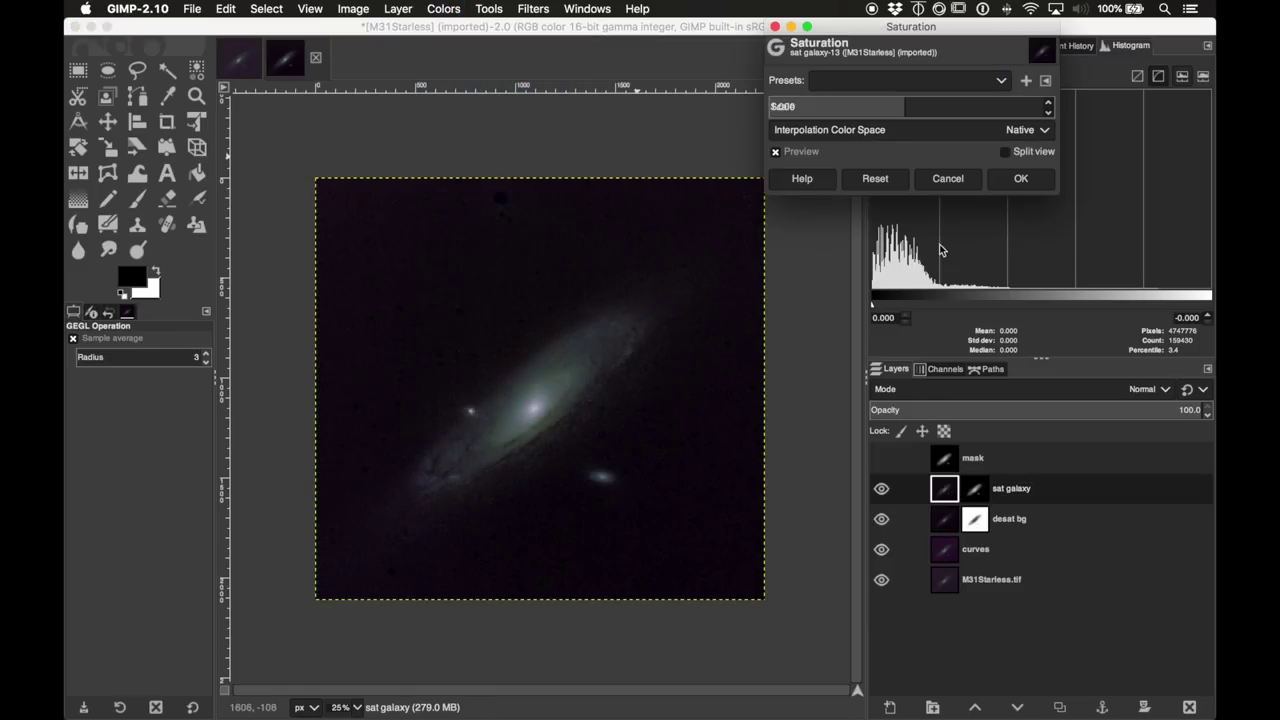
left_click_drag(906, 107, 973, 104)
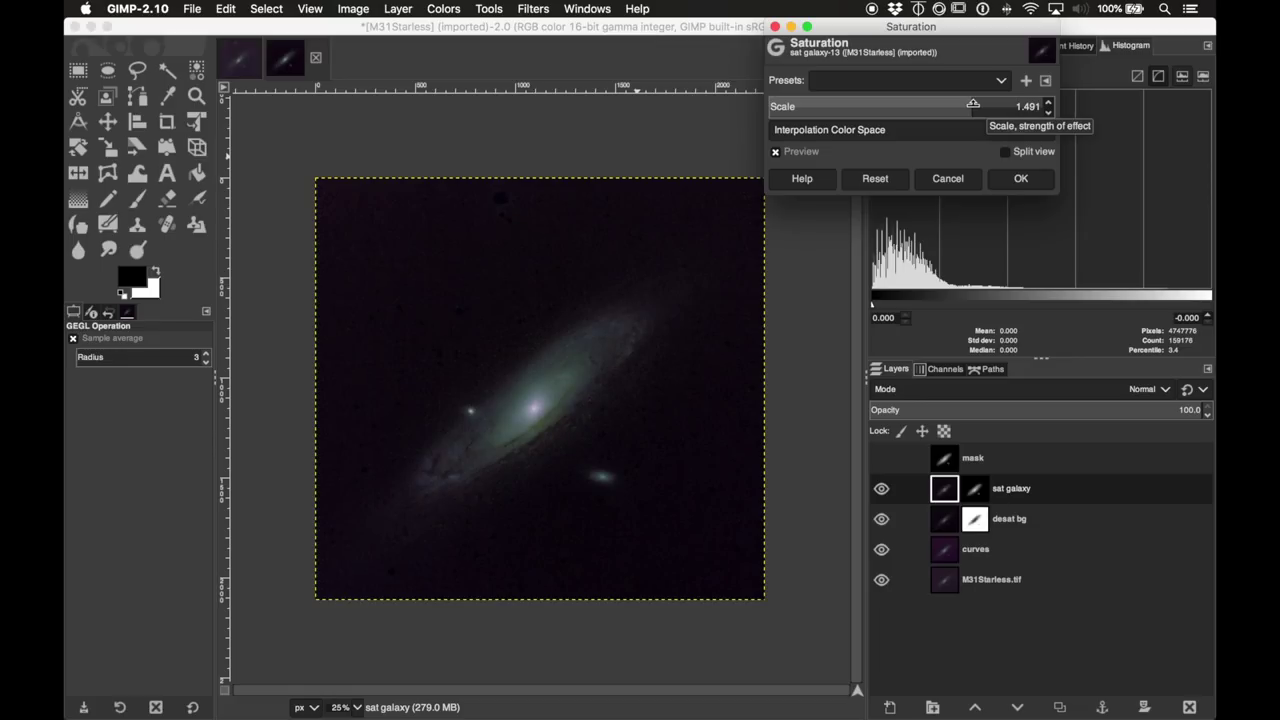
left_click_drag(973, 104, 978, 104)
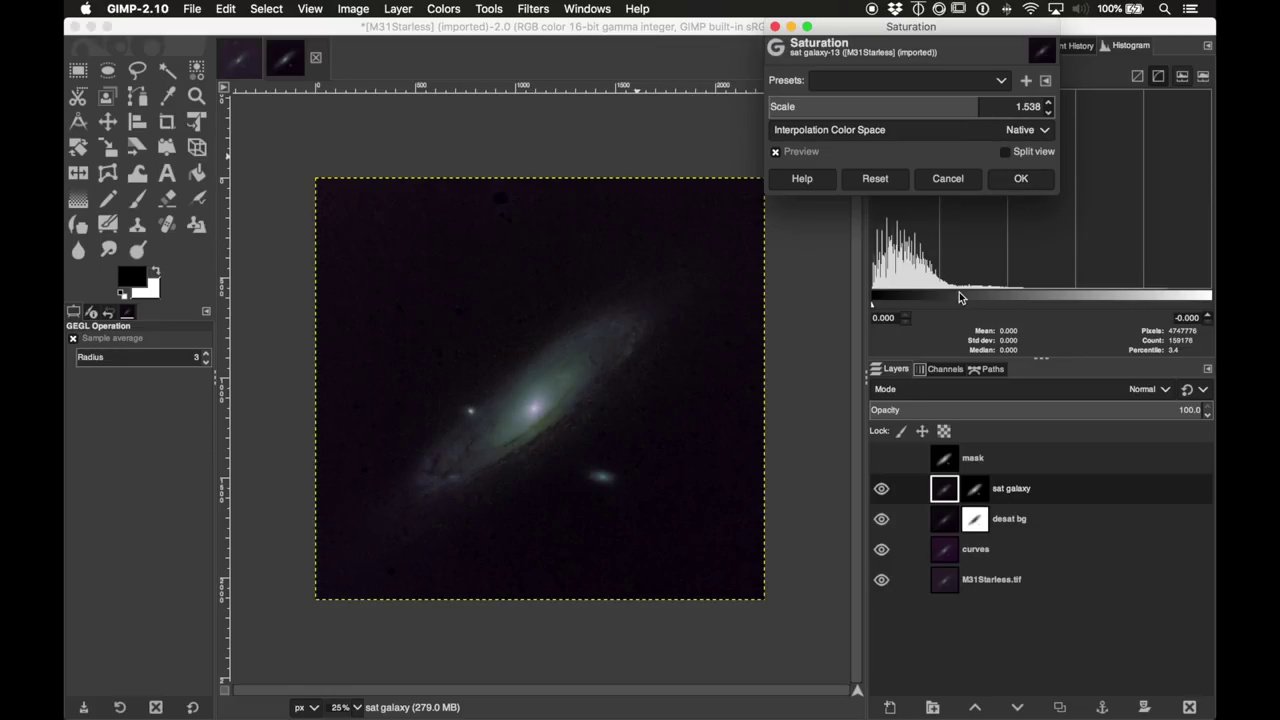
left_click(1021, 180)
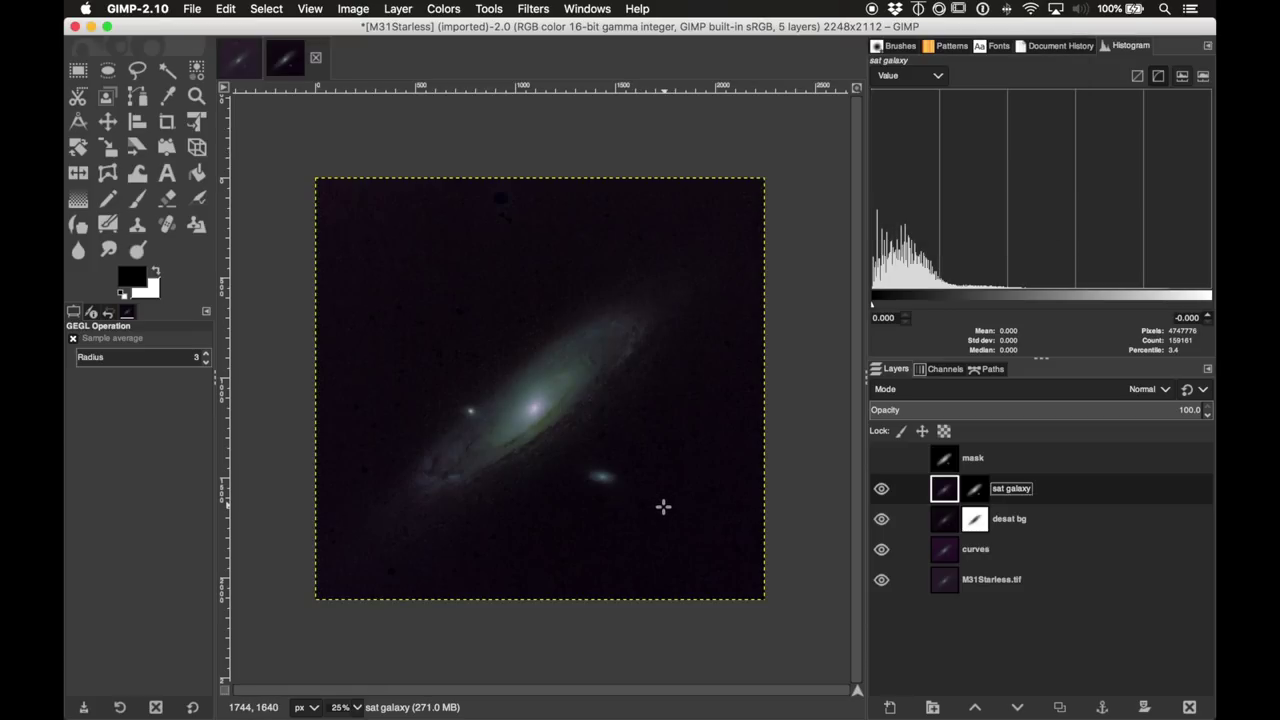
left_click(881, 489)
Step: Duplicate the sat galaxy layer and display the copy's layer mask on the canvas
right_click(1044, 494)
key("Escape")
right_click(1044, 494)
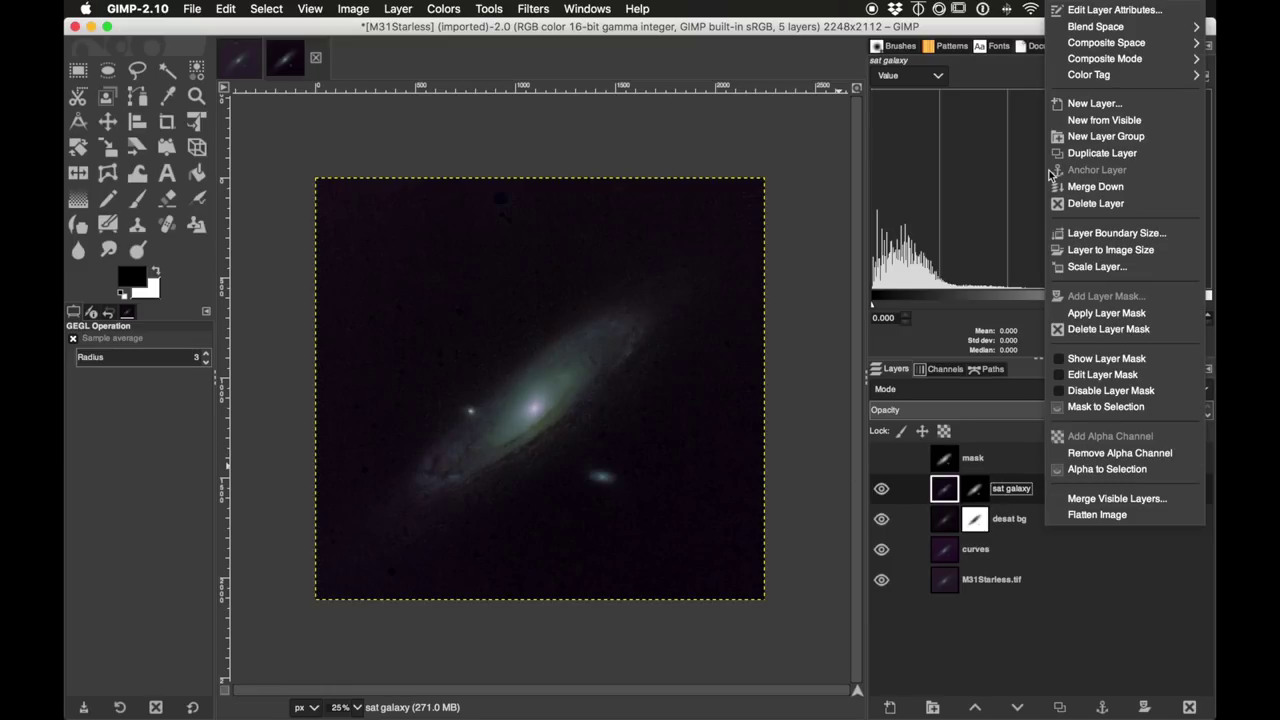
left_click(1100, 153)
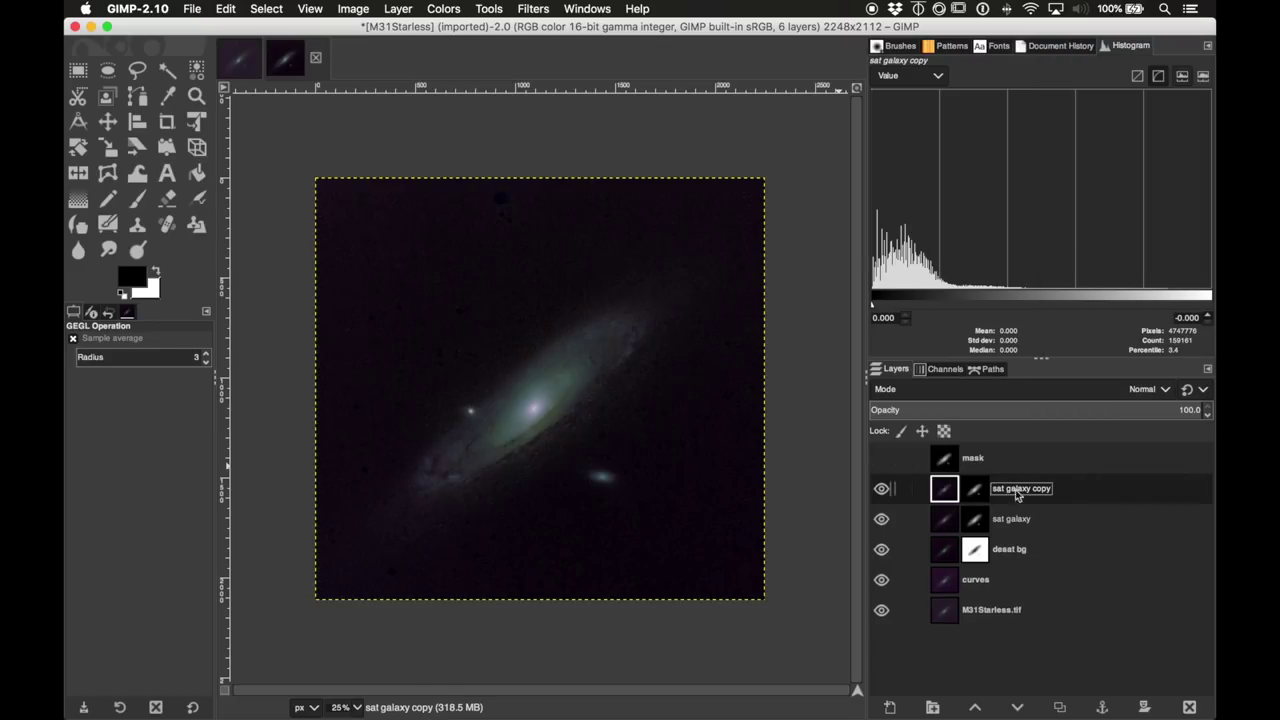
left_click(976, 490)
right_click(976, 490)
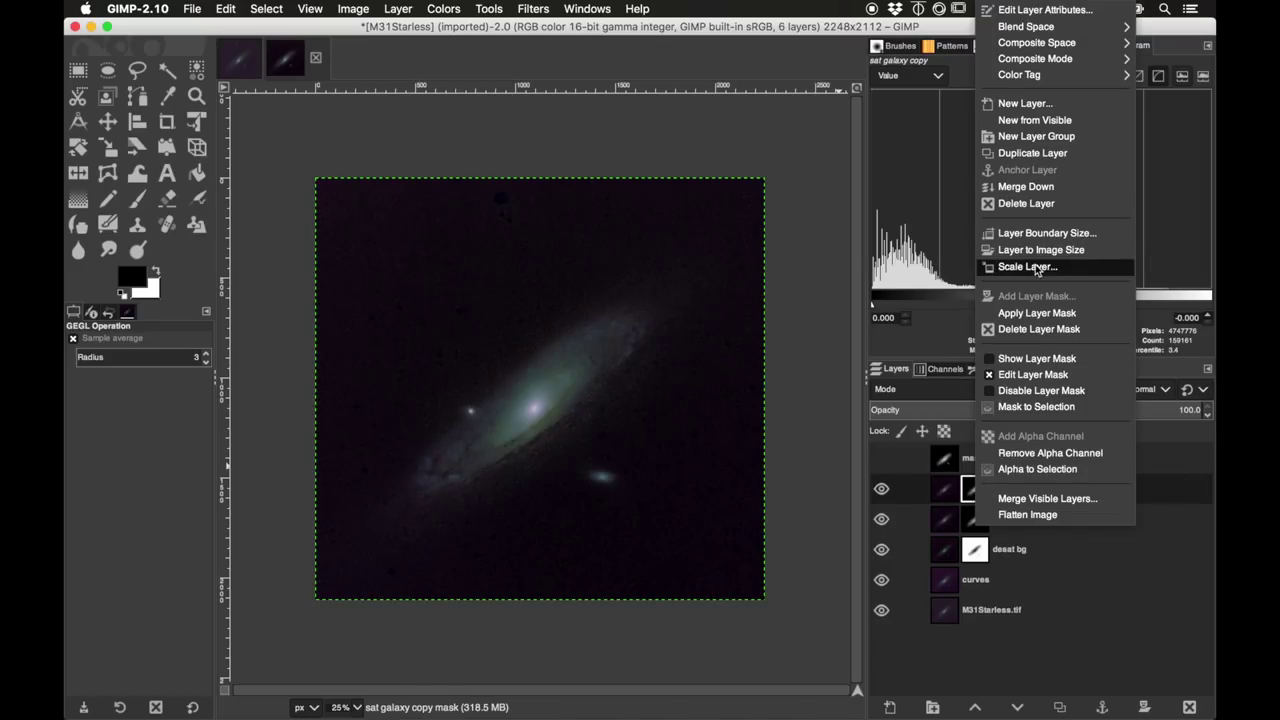
left_click(1040, 359)
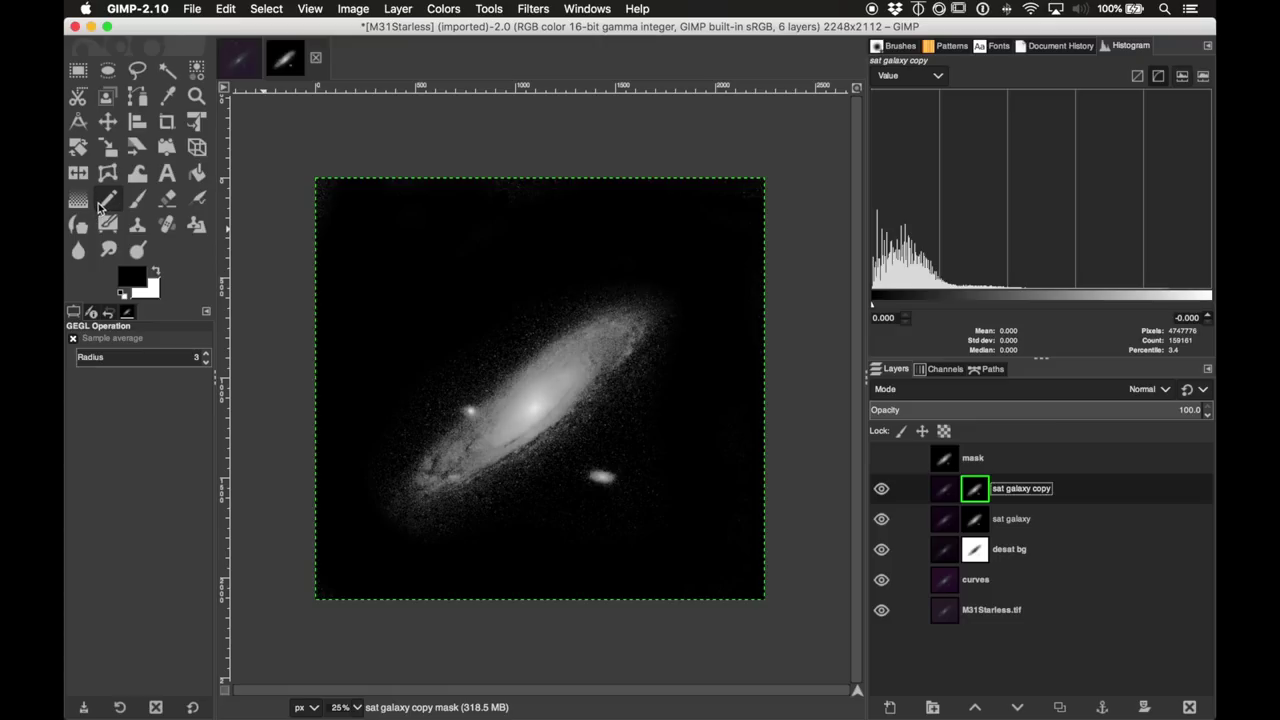
Step: Paint black over the galaxy's lower-left outer area in the mask, then return to the image view
left_click(137, 198)
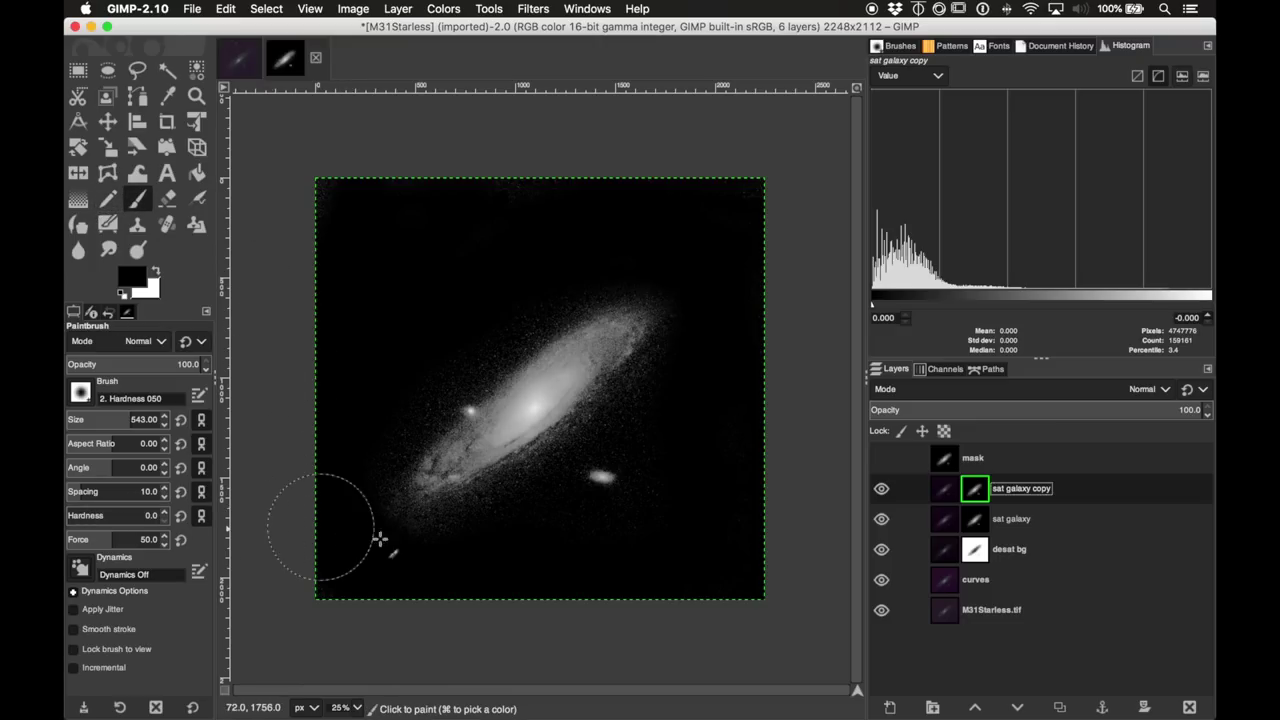
mouse_move(380, 540)
left_mouse_down()
mouse_move(423, 534)
mouse_move(440, 480)
mouse_move(523, 506)
mouse_move(484, 496)
mouse_move(580, 477)
mouse_move(403, 491)
mouse_move(414, 394)
mouse_move(610, 436)
mouse_move(651, 380)
mouse_move(480, 460)
left_mouse_up()
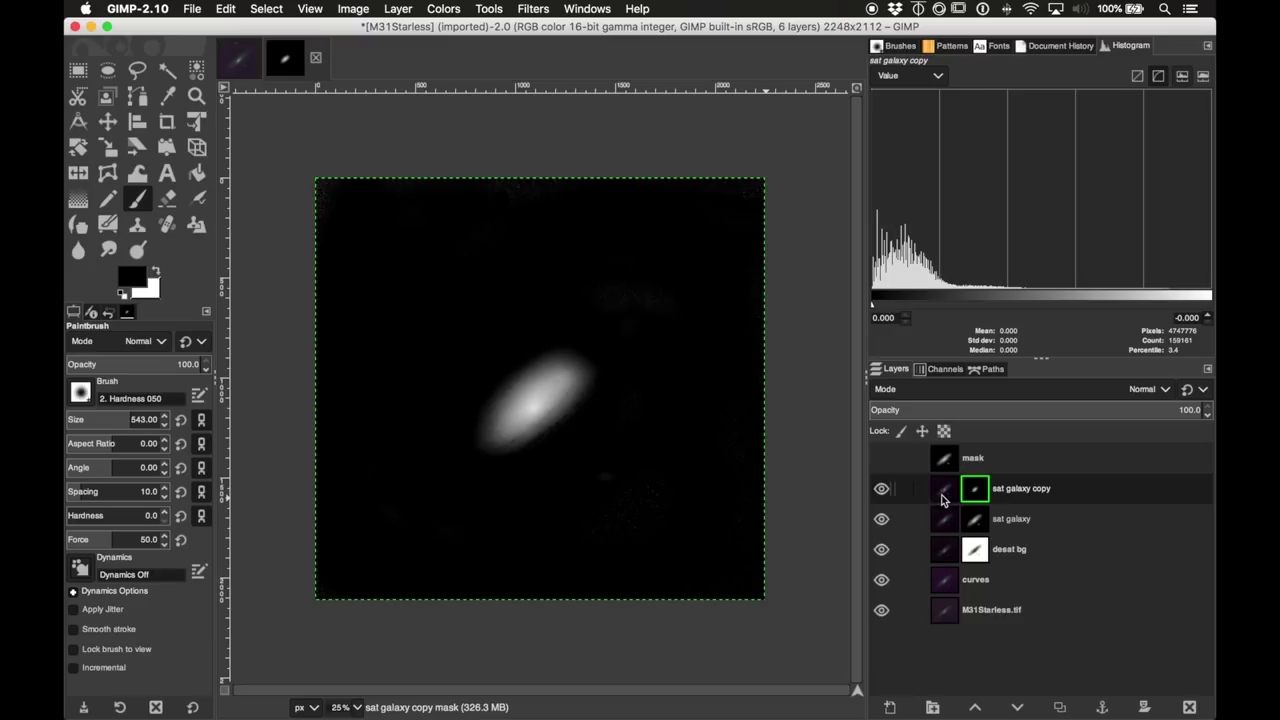
right_click(979, 499)
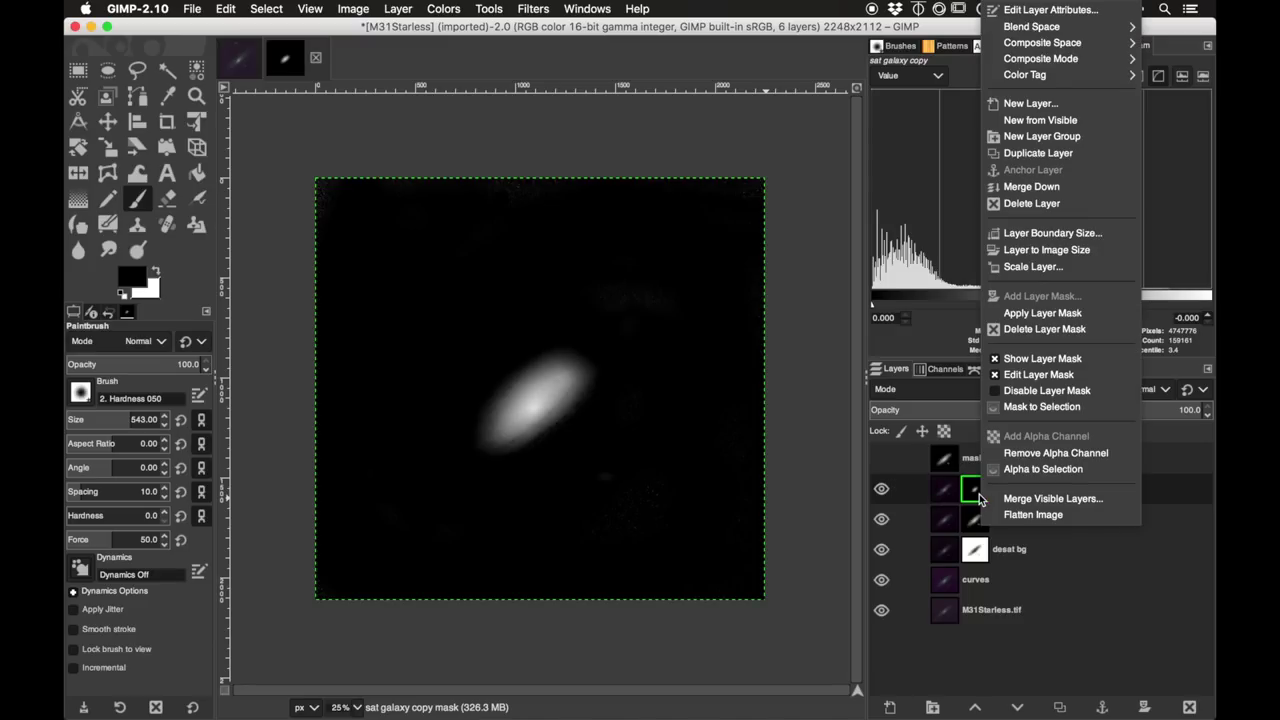
left_click(1024, 363)
Step: Set the sat galaxy copy's midtone balance to Cyan 2.9, Magenta −11.4, Yellow −21.9 and show the layer
key("x")
left_click(443, 9)
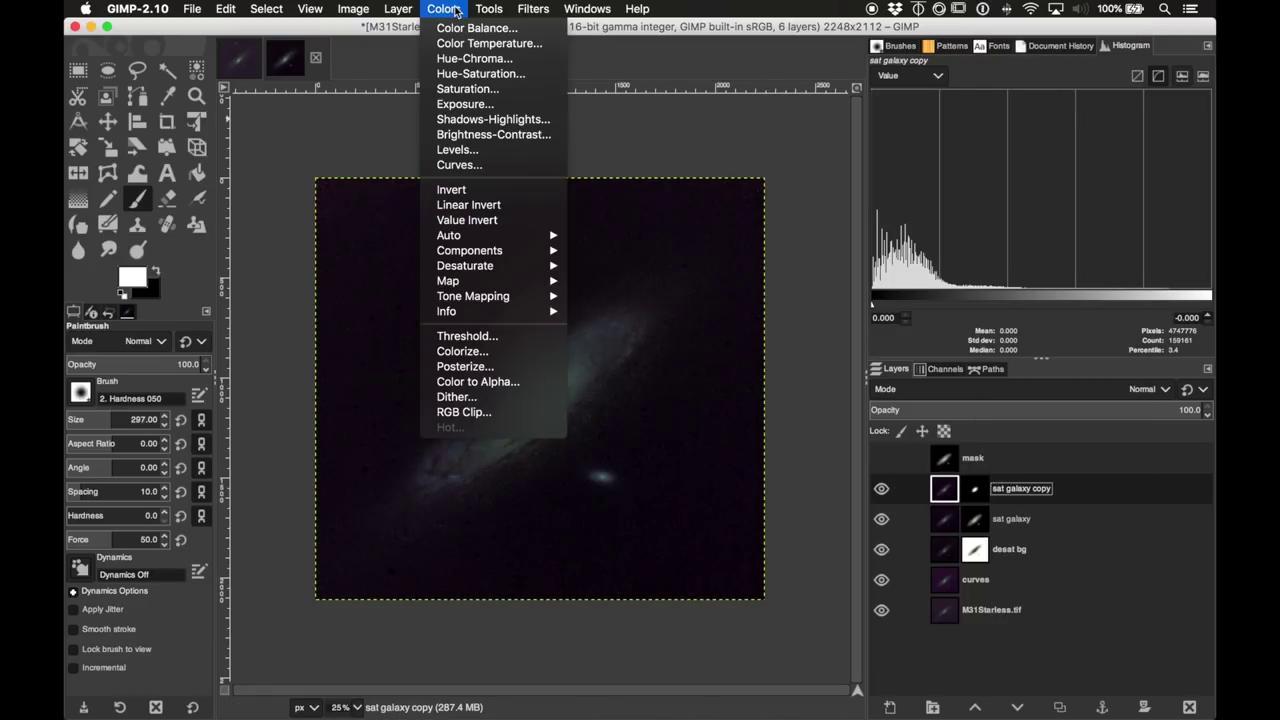
left_click(462, 28)
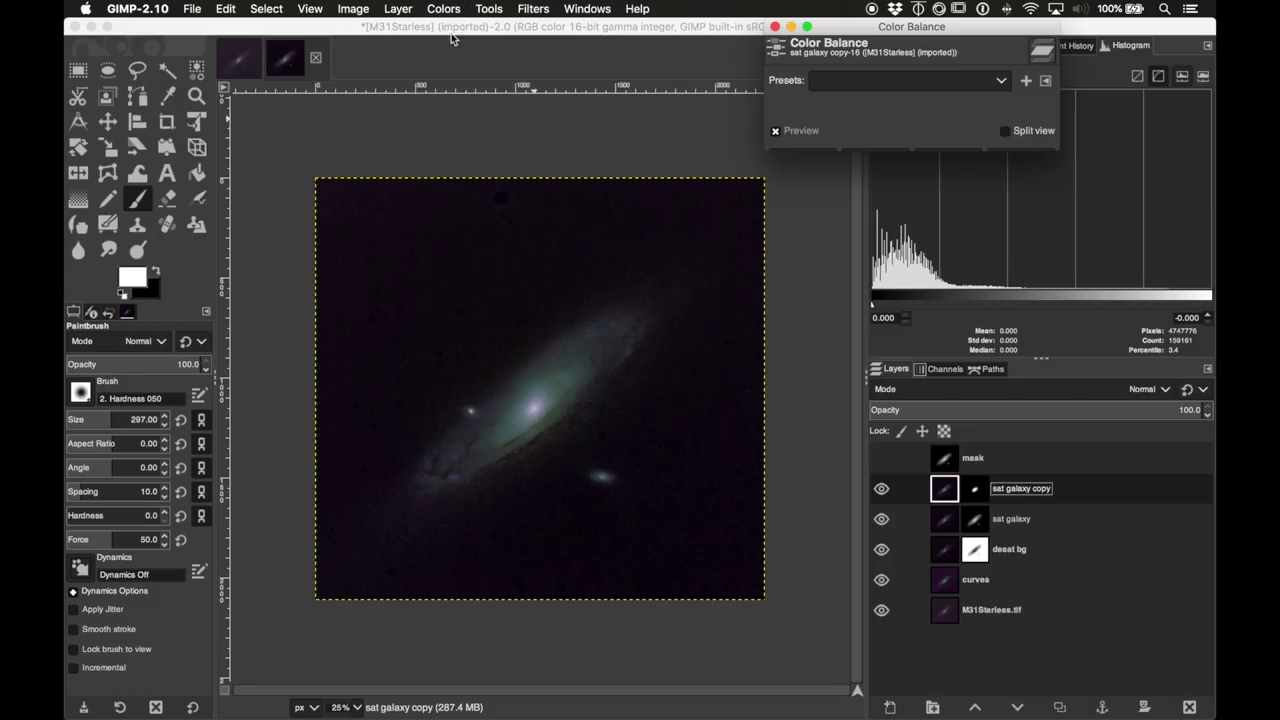
mouse_move(913, 222)
left_mouse_down()
mouse_move(898, 222)
mouse_move(918, 221)
left_mouse_up()
left_click_drag(997, 225, 1000, 225)
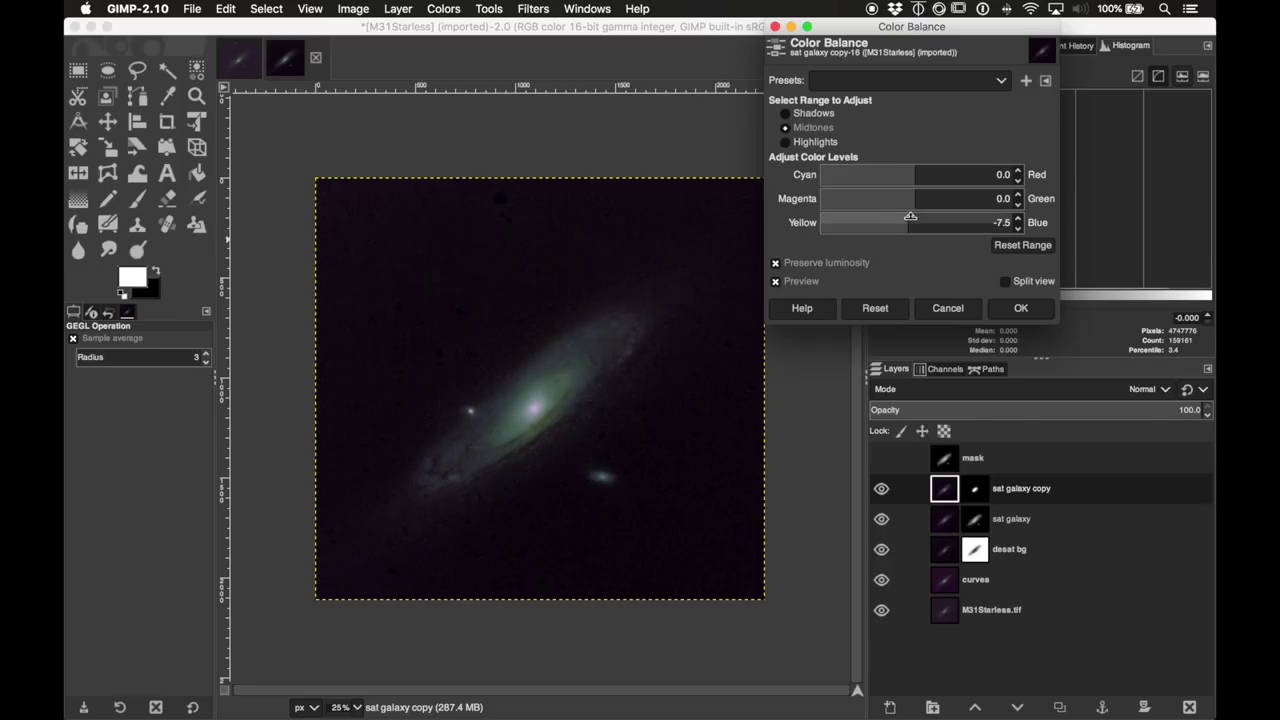
left_click_drag(915, 202, 893, 222)
left_click(1019, 310)
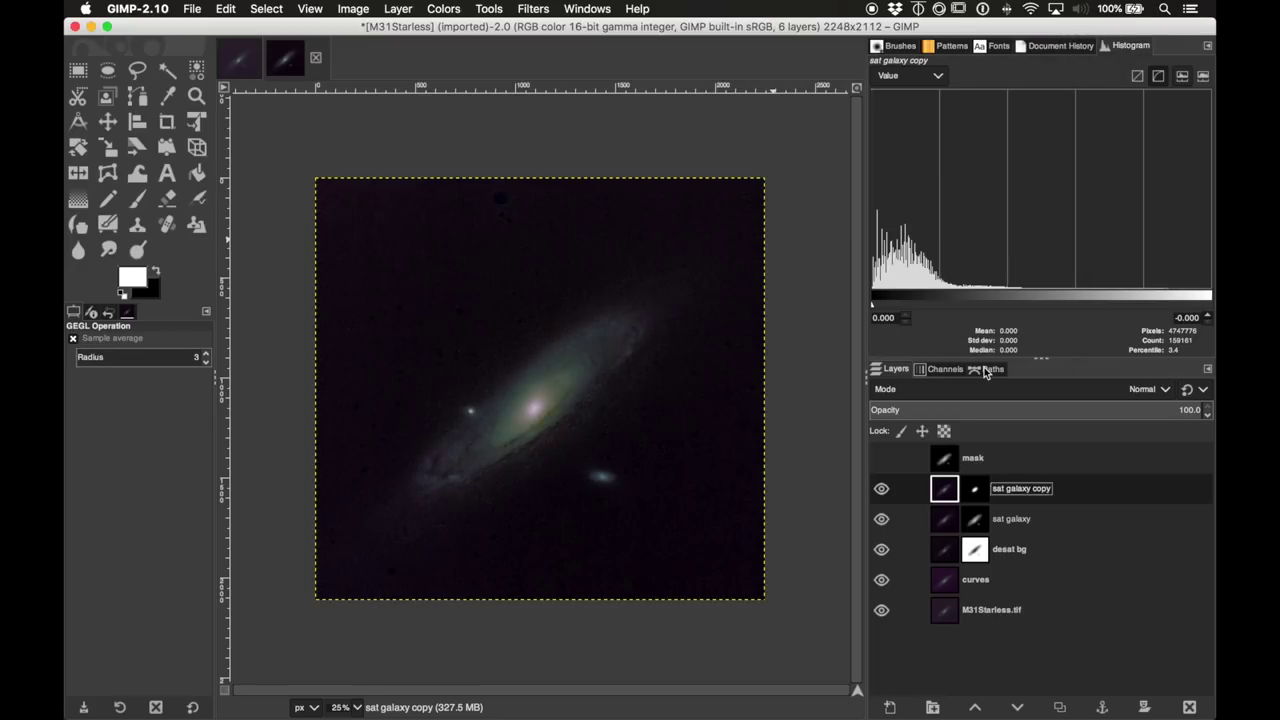
left_click(882, 490)
Step: Copy the starry image from the m31-DSS.TIF tab
left_click(240, 60)
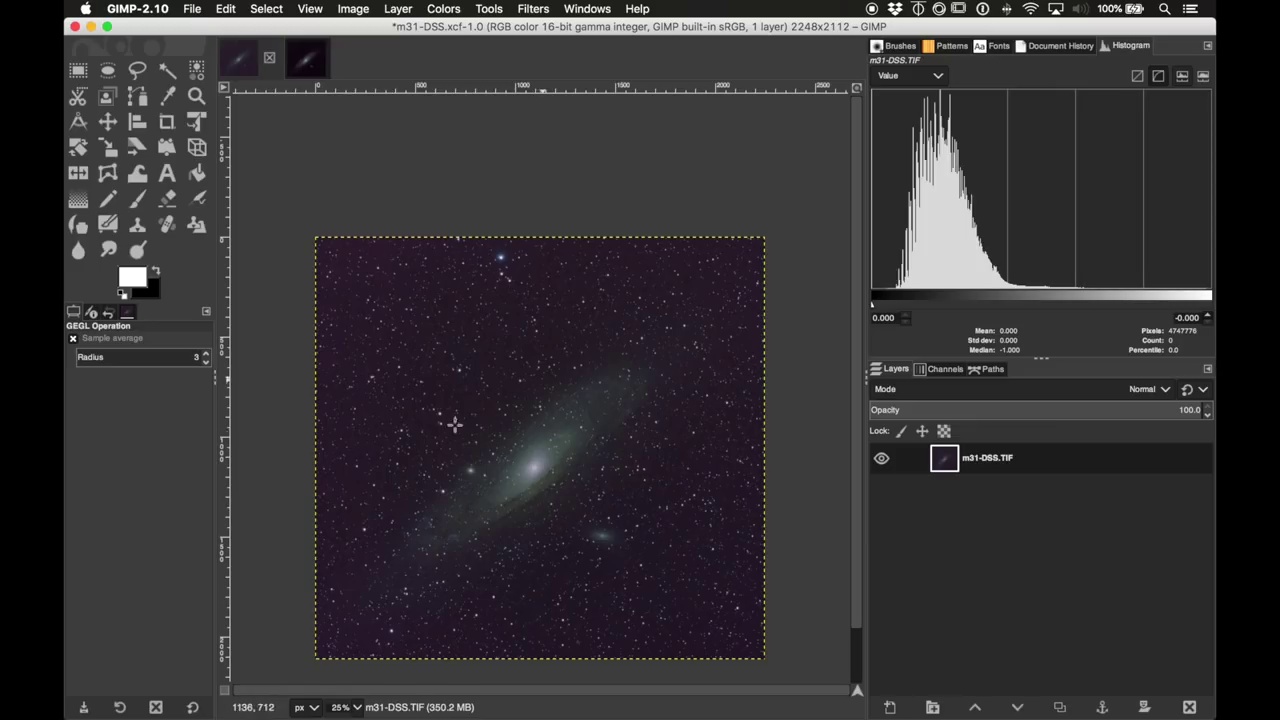
left_click(228, 8)
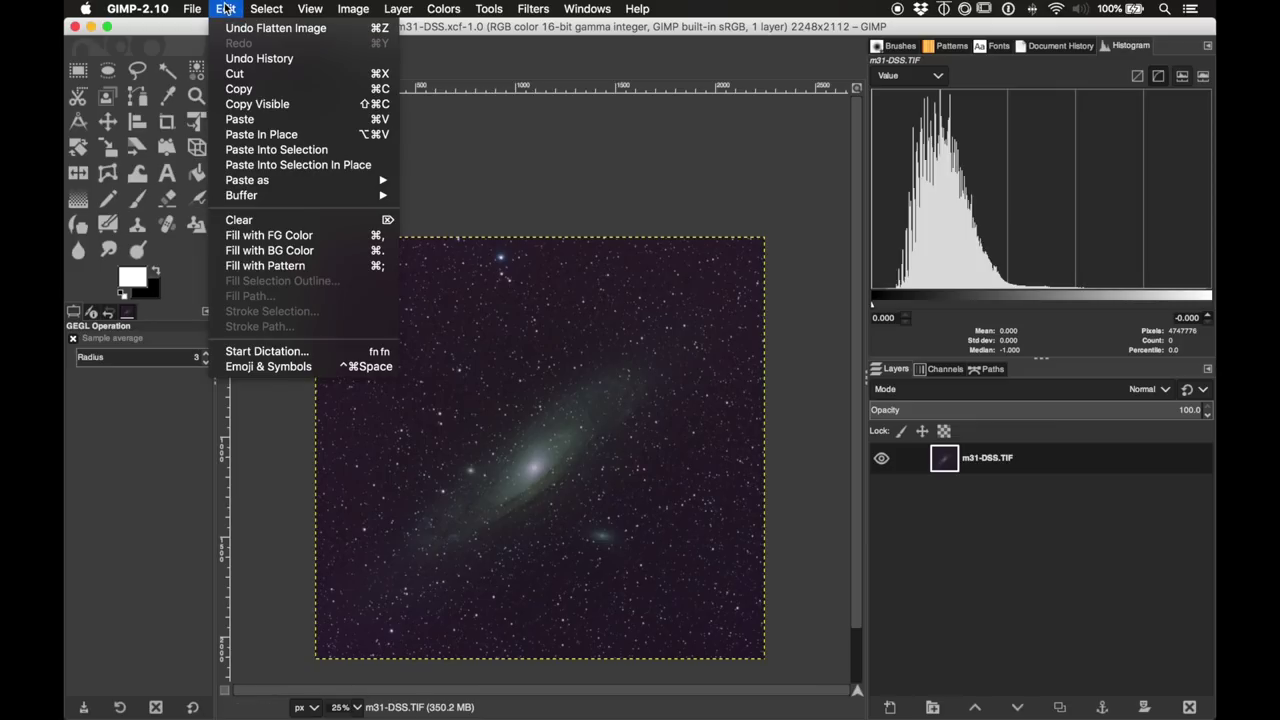
left_click(268, 89)
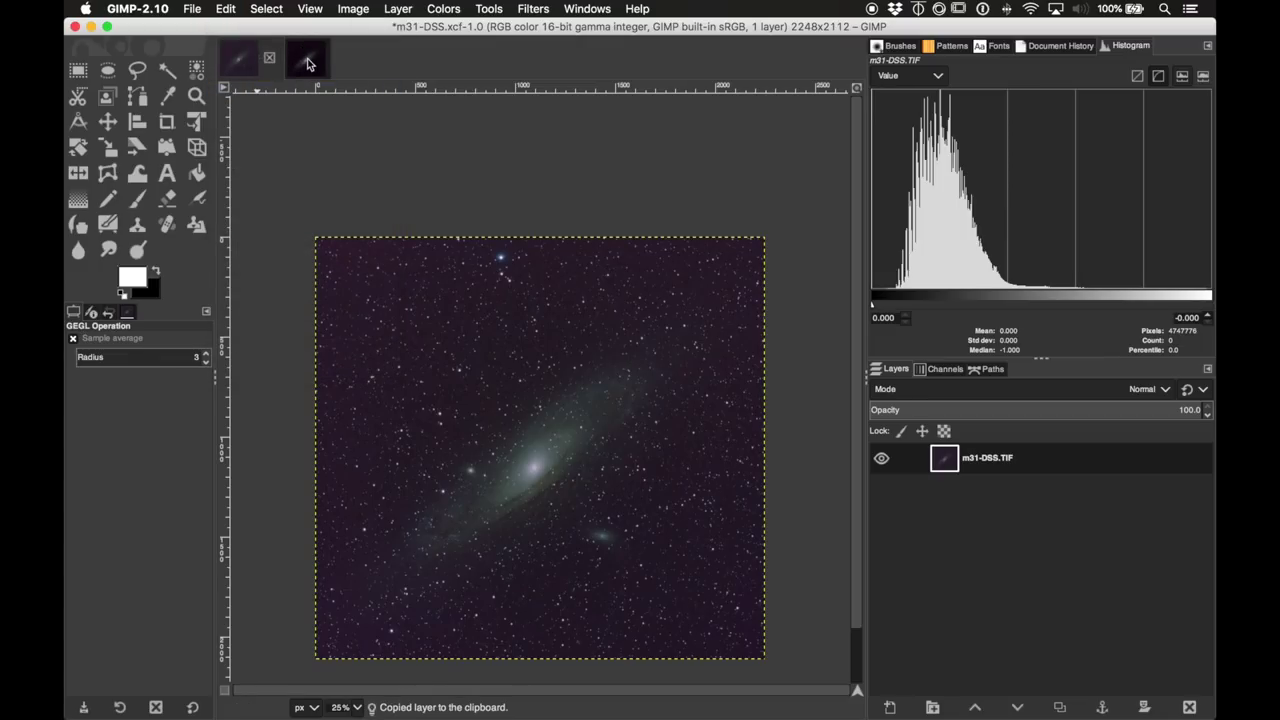
Step: Paste the stars into M31Starless as a new layer named stars
left_click(285, 58)
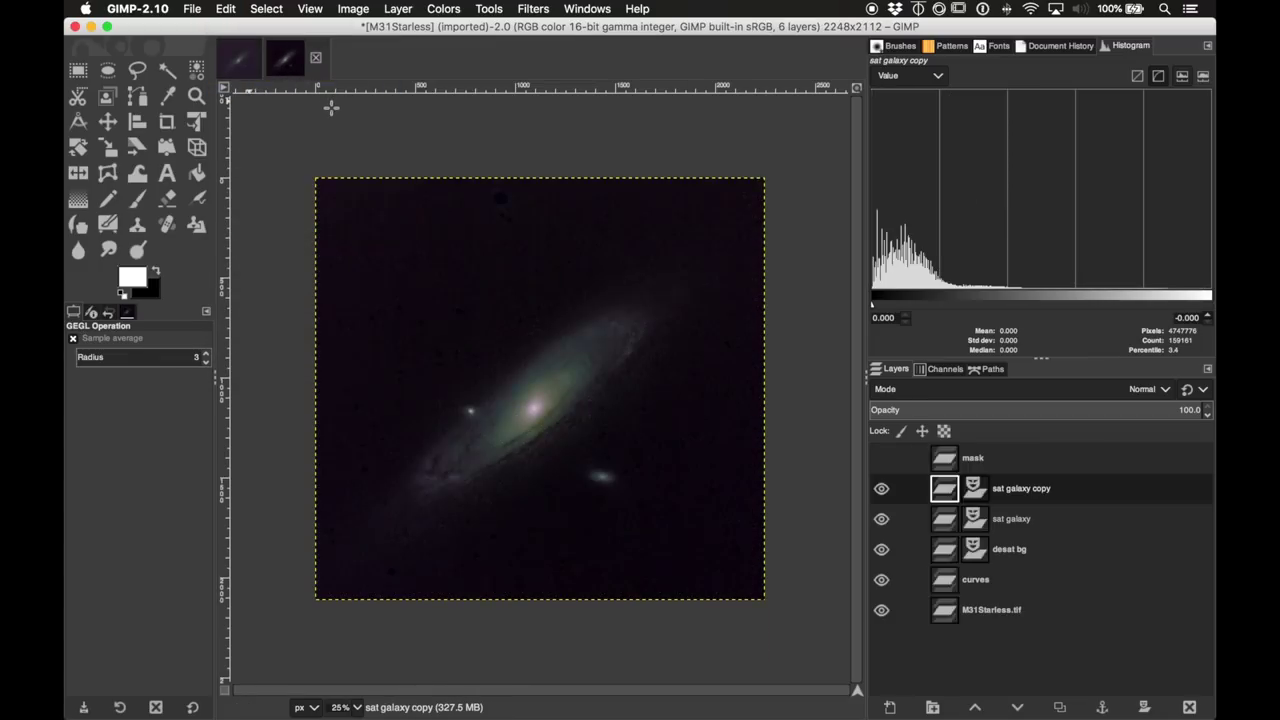
left_click(226, 9)
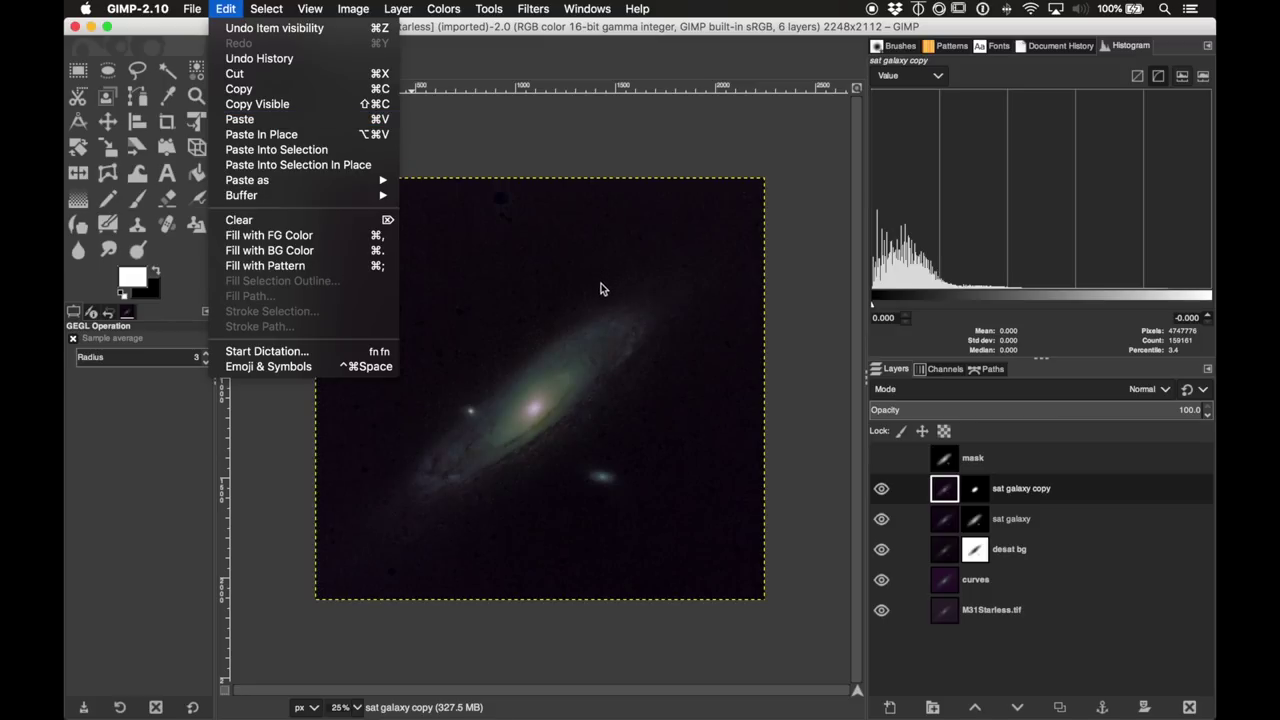
mouse_move(358, 190)
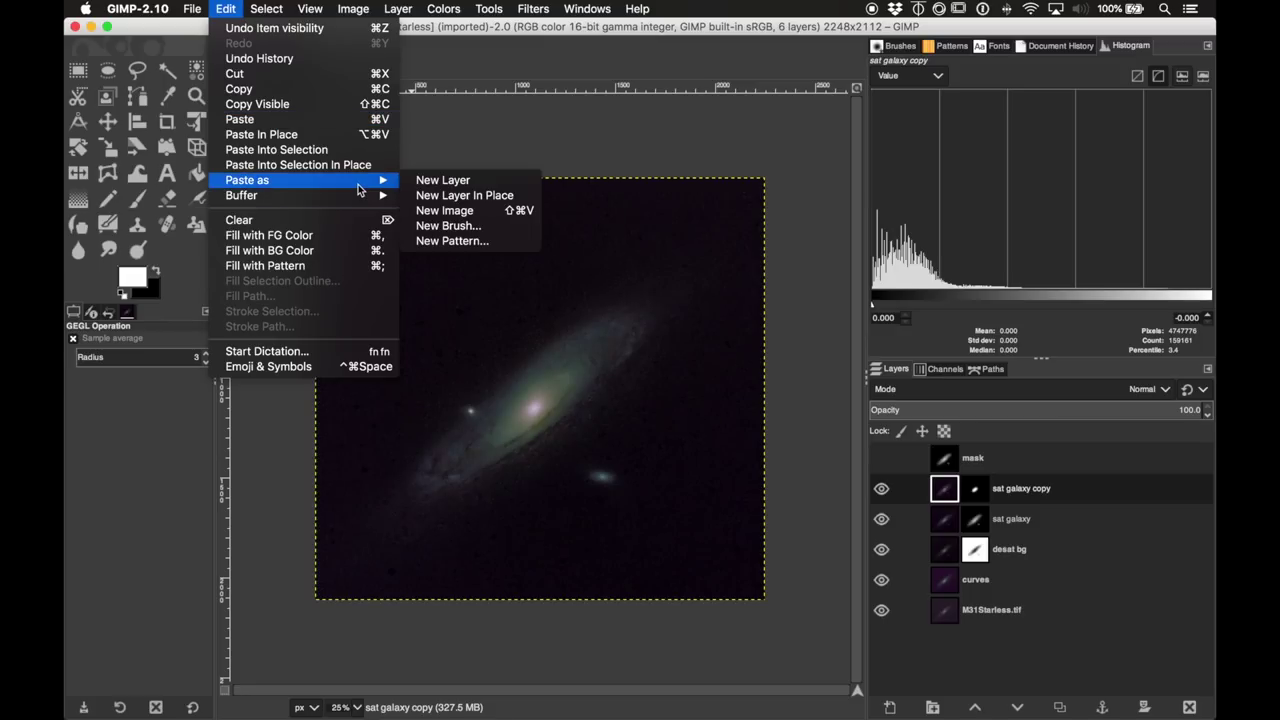
left_click(507, 188)
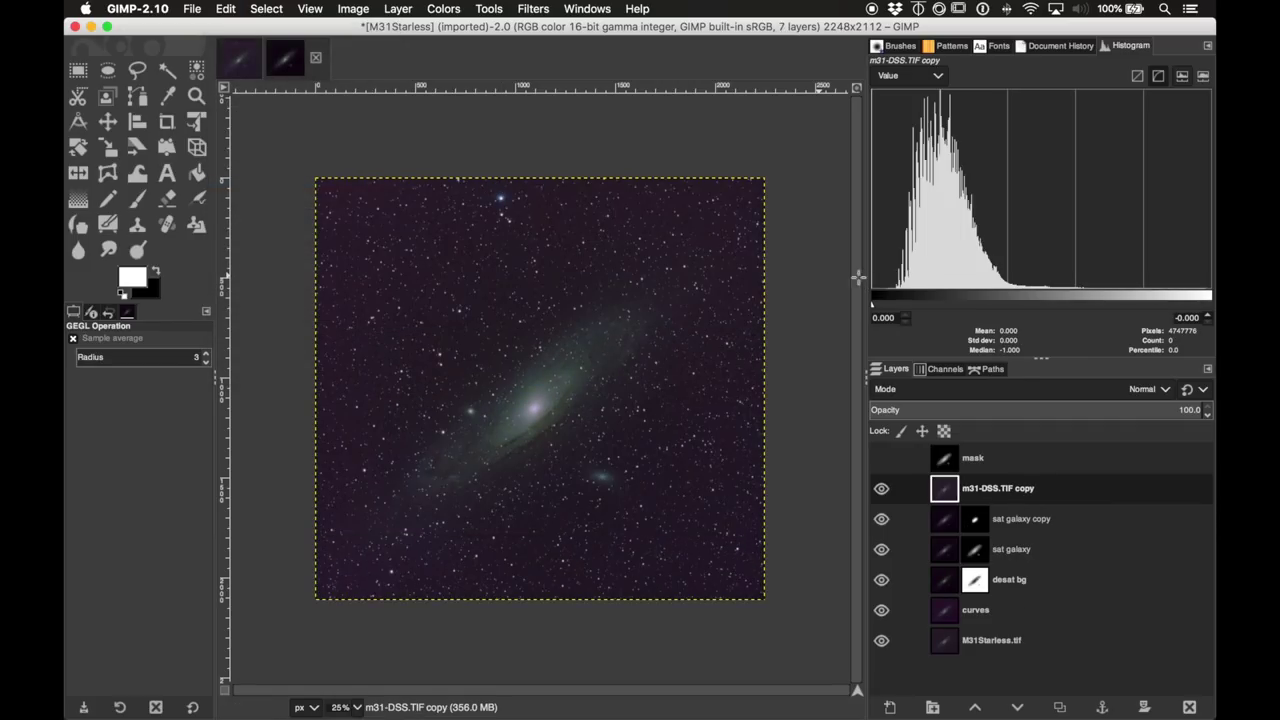
double_click(1009, 492)
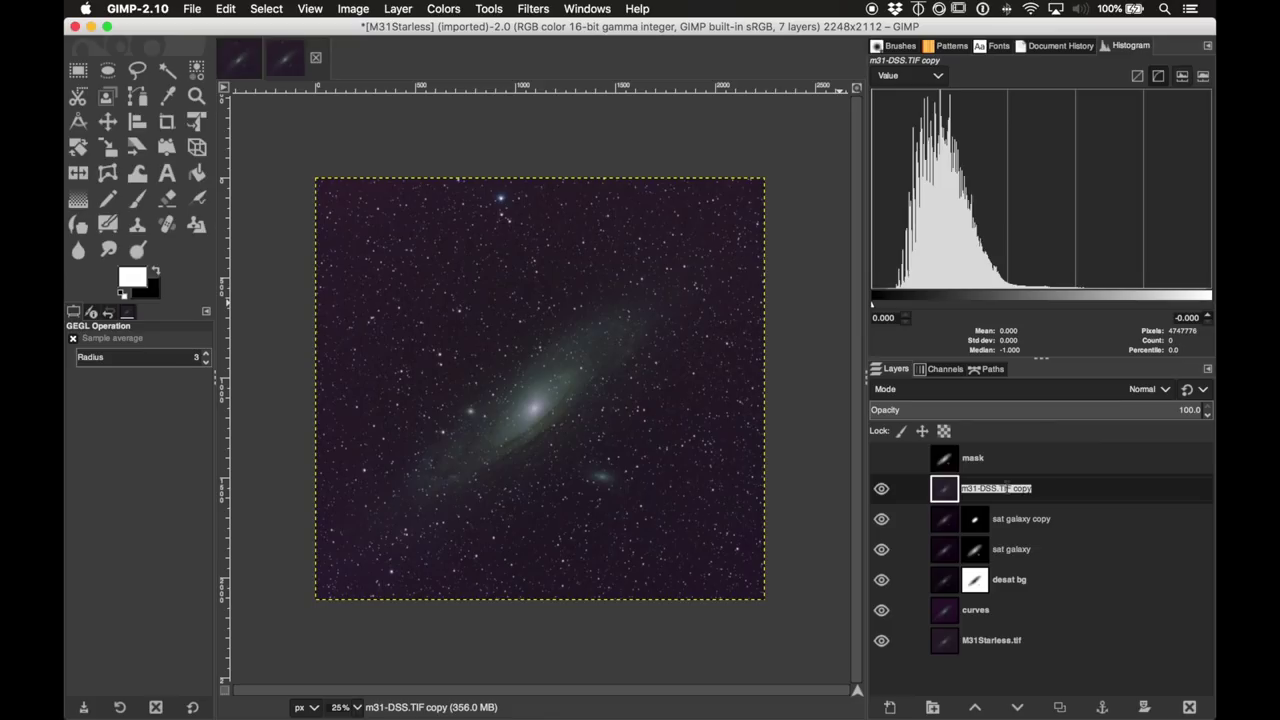
type("stars")
key("Return")
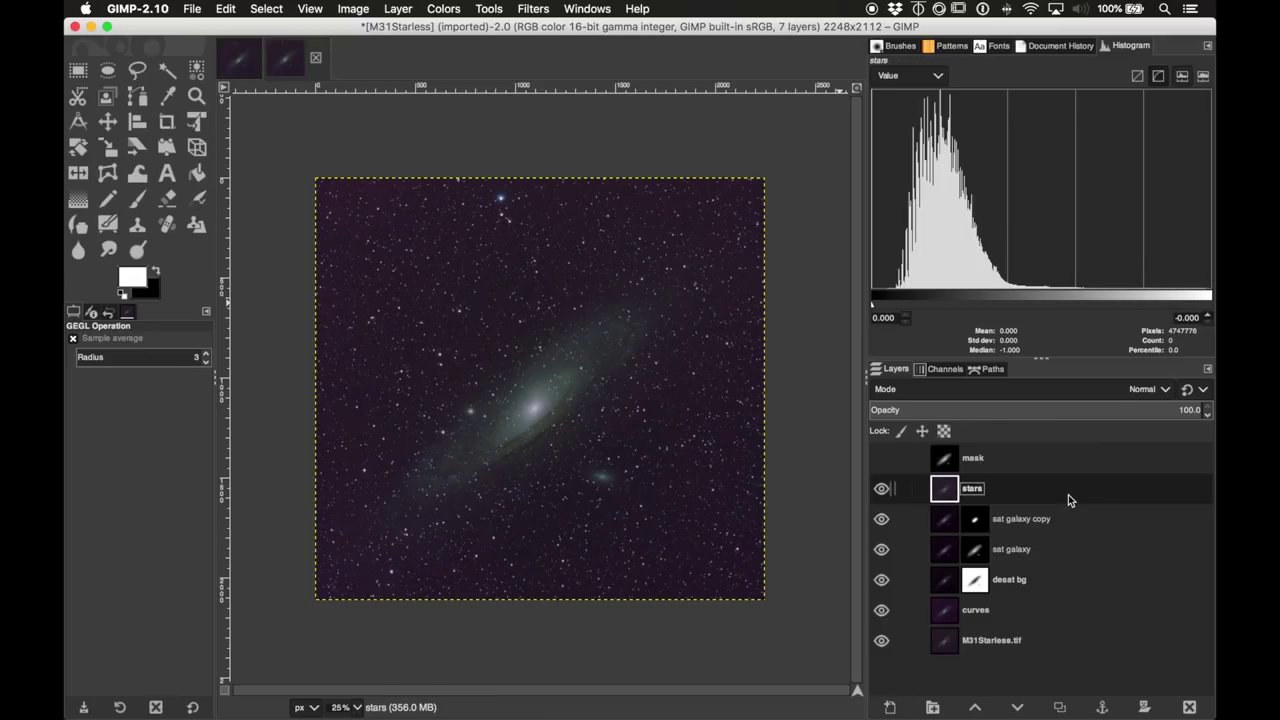
Step: Compare the image with the stars layer toggled, then set the stars layer's blend mode to Screen
left_click(882, 489)
left_click(882, 489)
left_click(882, 489)
left_click(882, 489)
left_click(1163, 391)
left_click(1163, 391)
left_click(1163, 391)
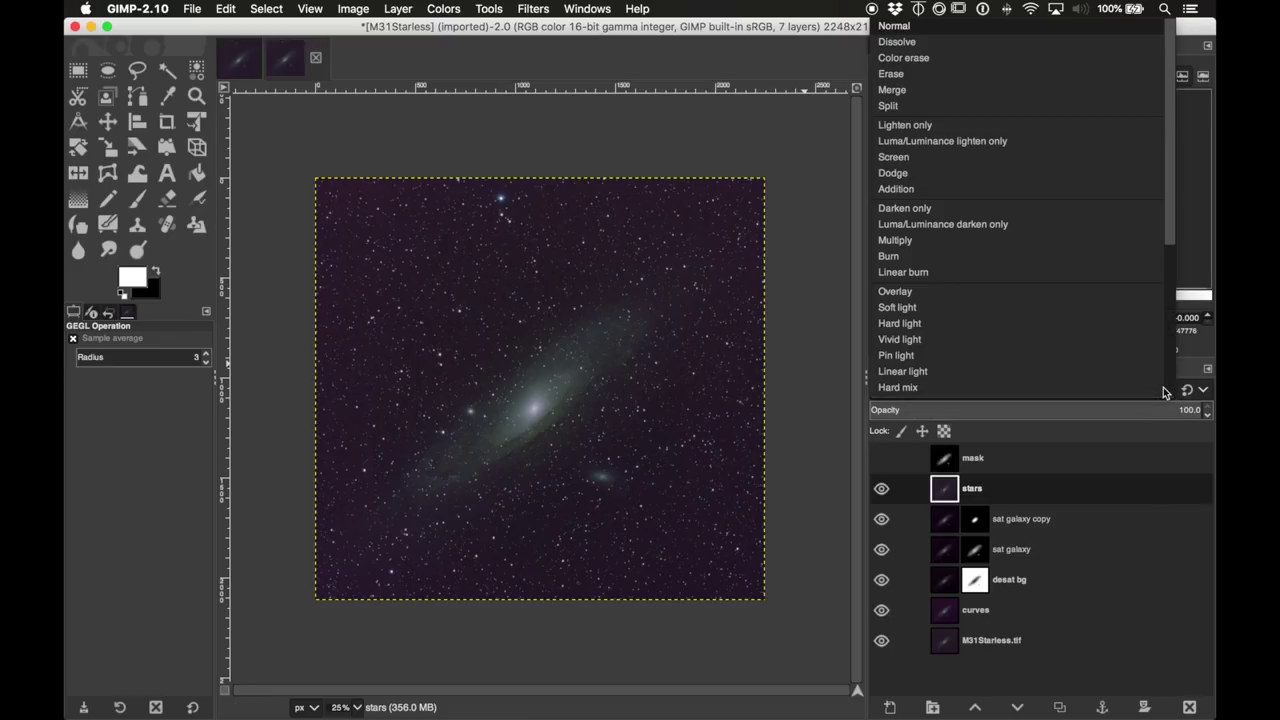
left_click(1032, 156)
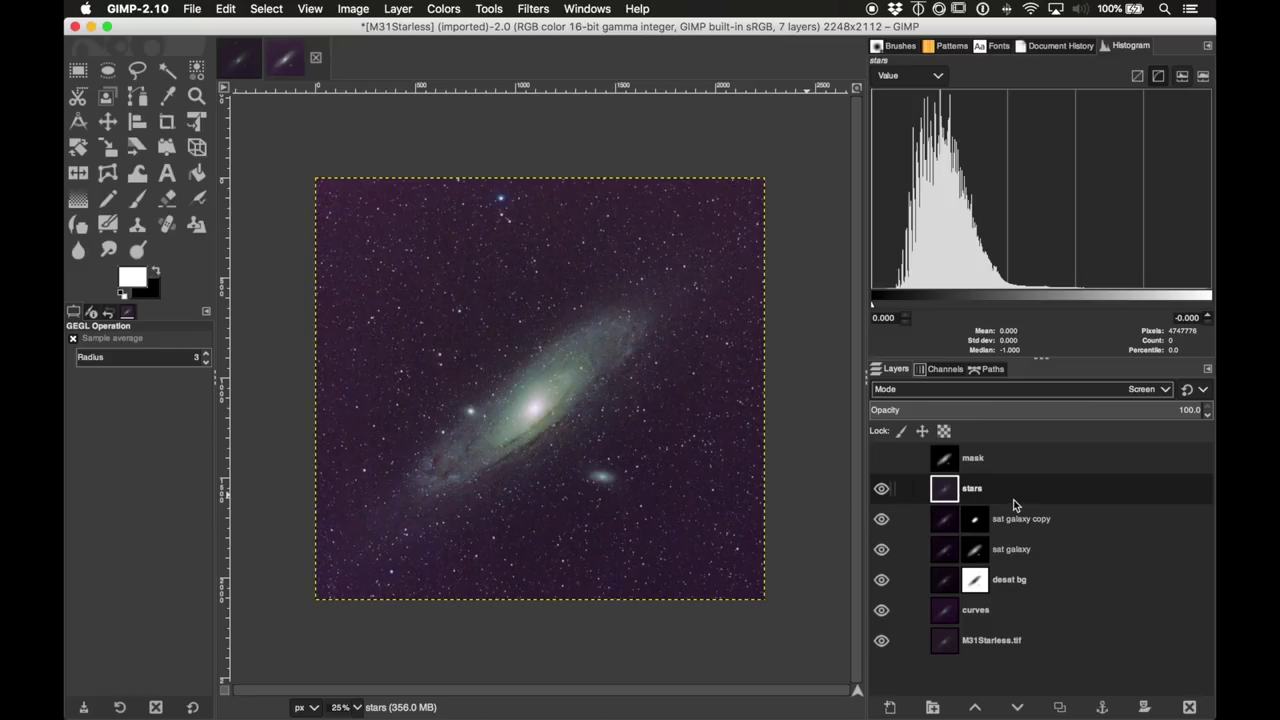
left_click(398, 8)
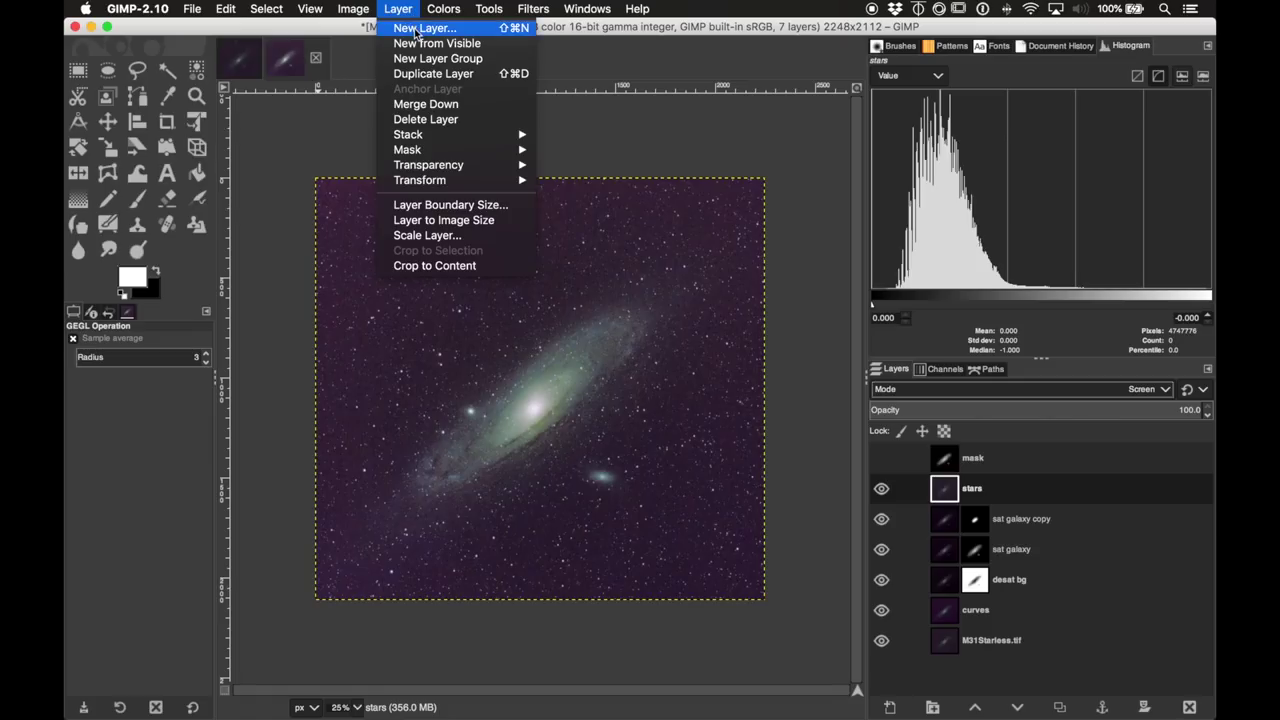
Step: Create a layer from the visible result and darken its midtones and black point on the Value curve
left_click(416, 44)
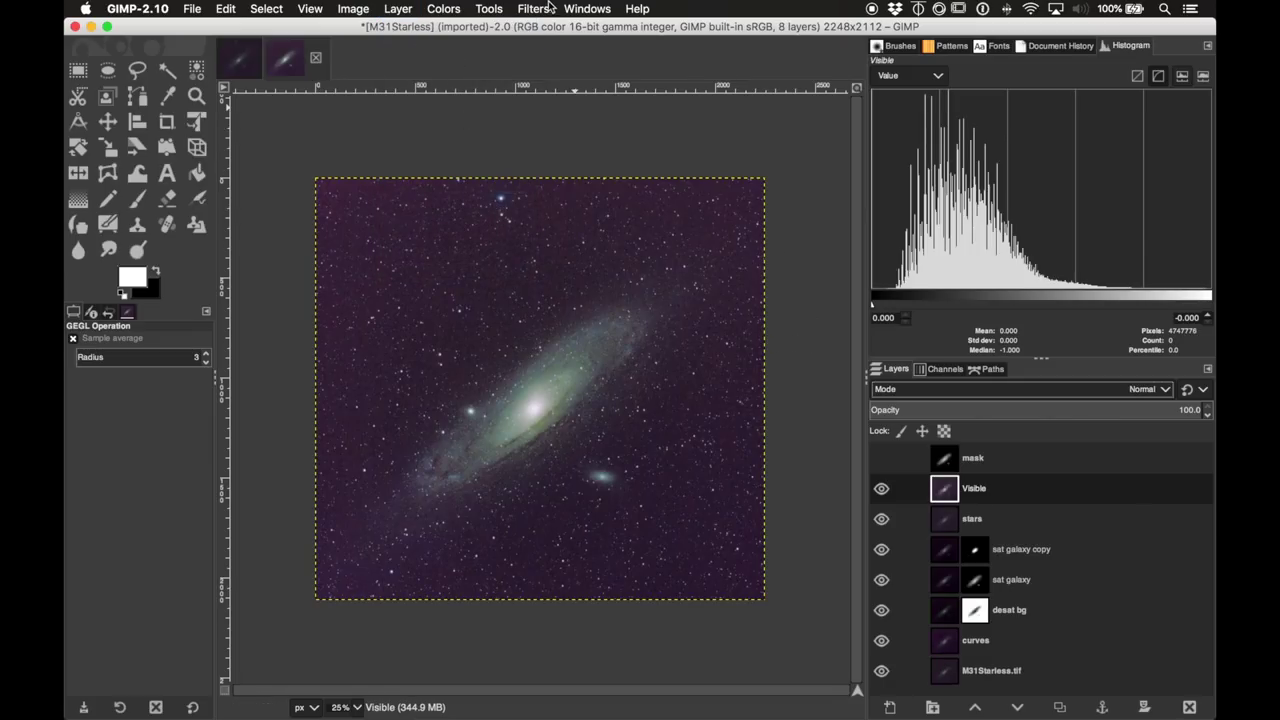
left_click(444, 9)
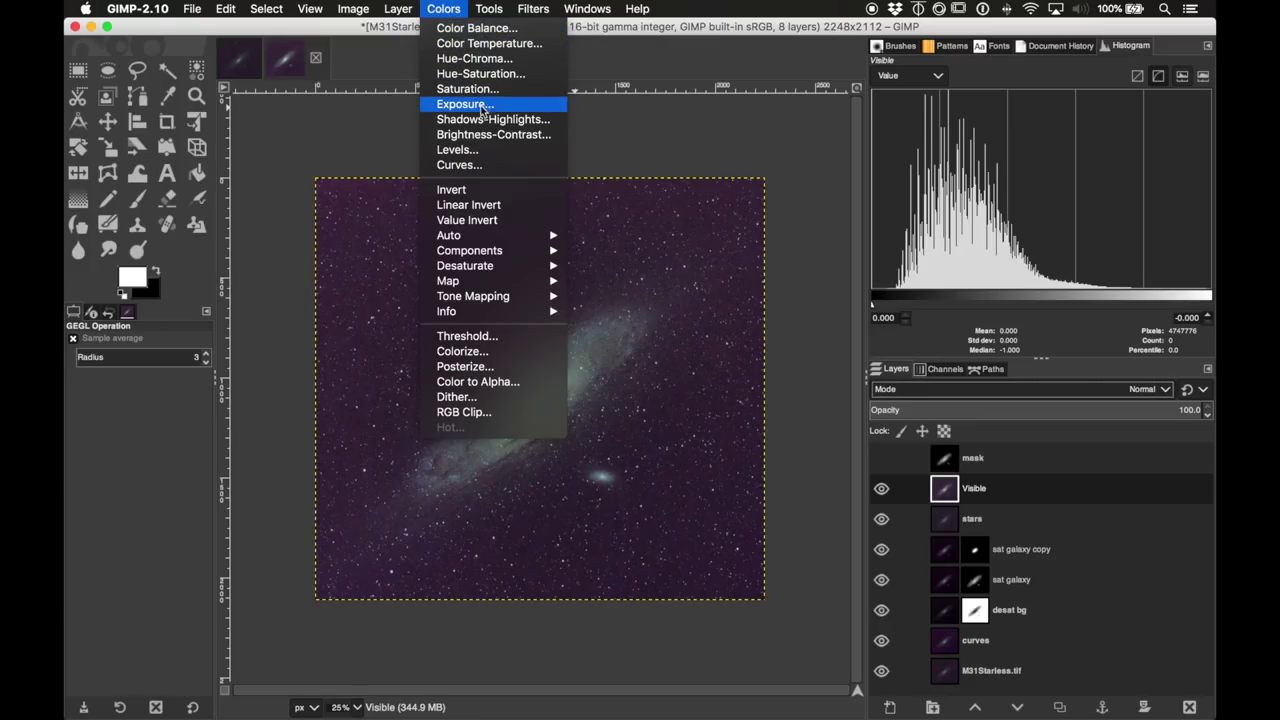
left_click(482, 166)
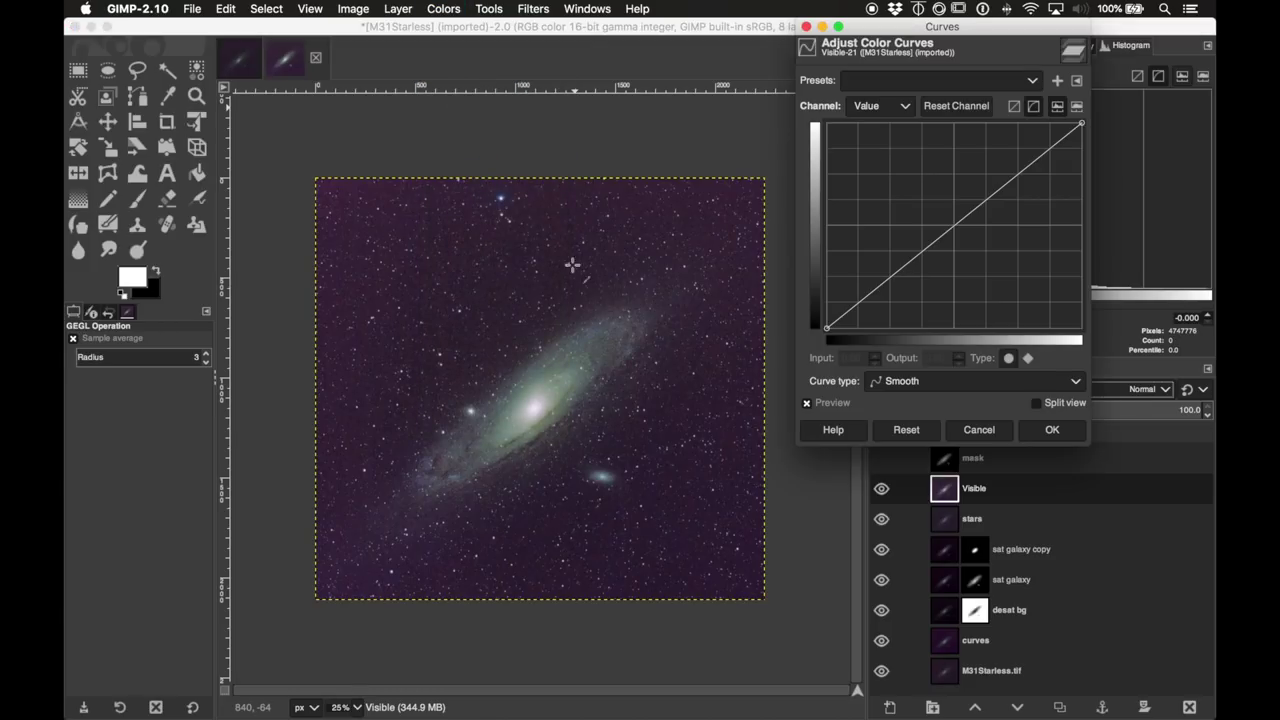
left_click(952, 227)
left_click_drag(952, 227, 952, 241)
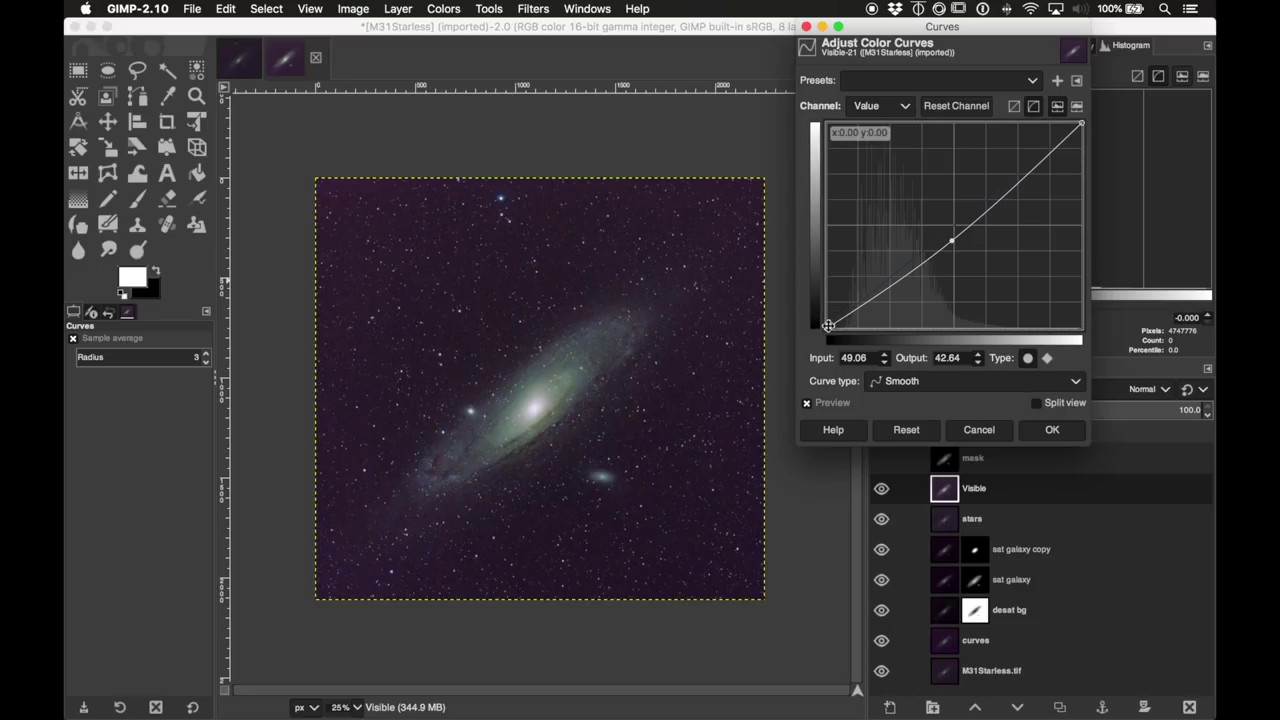
left_click_drag(827, 325, 843, 327)
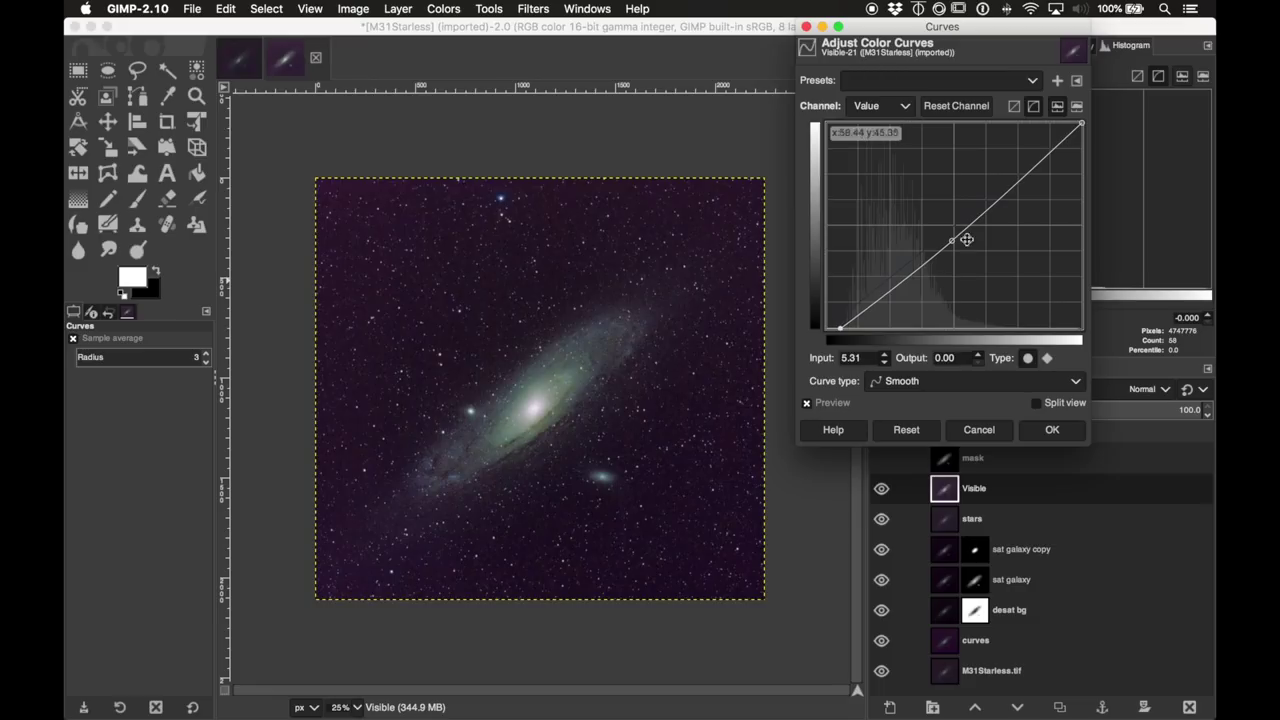
left_click(911, 279)
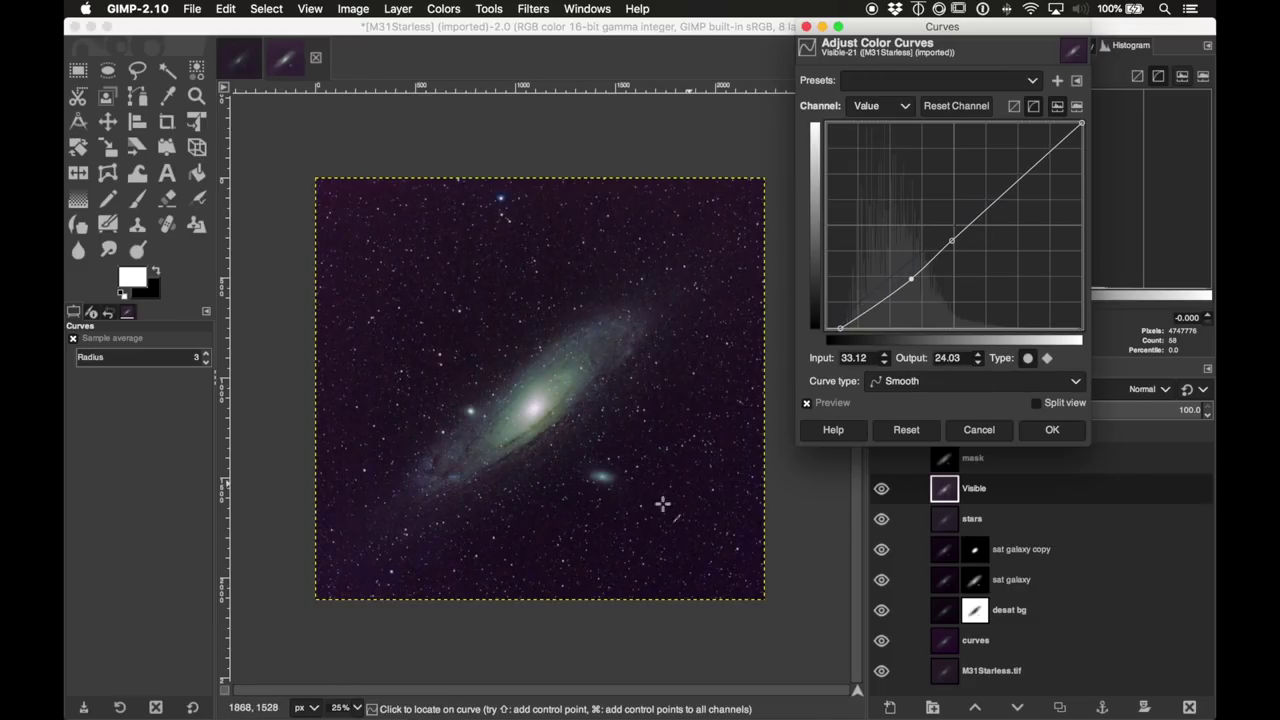
Step: Move the Red channel curve's black point right to cut red from the shadows, and apply
left_click(884, 112)
left_click(884, 145)
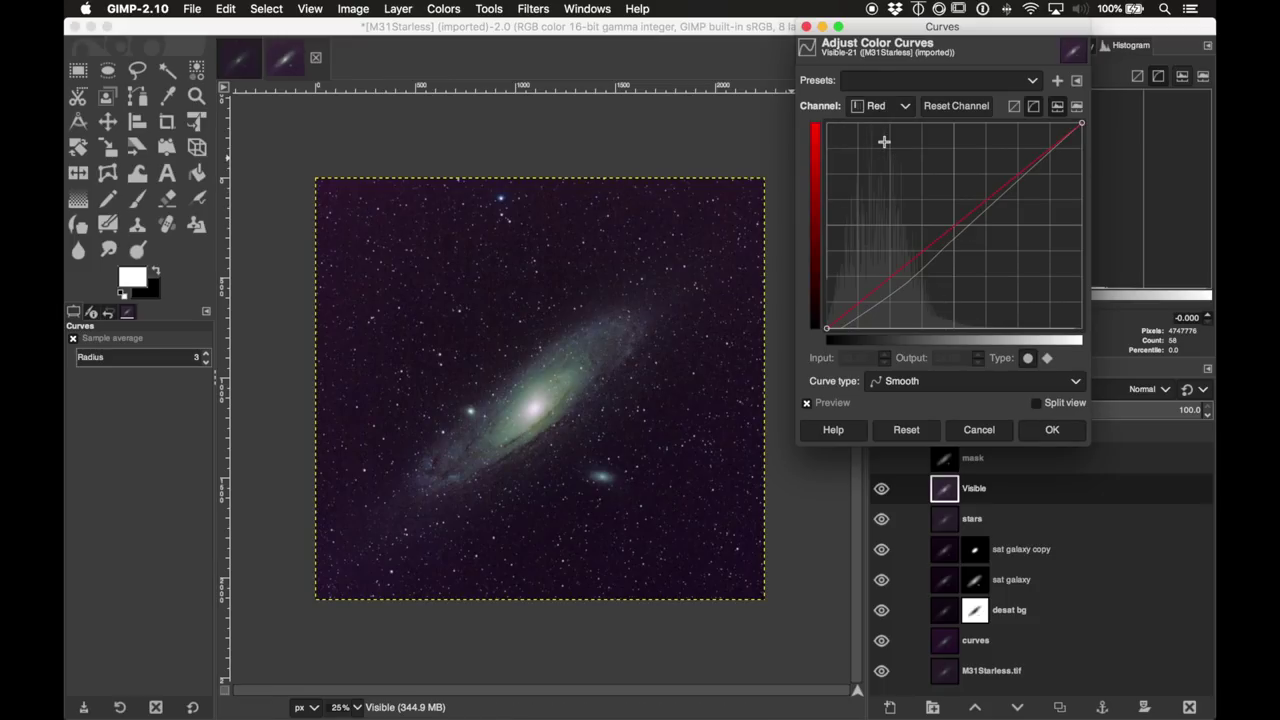
mouse_move(832, 329)
left_mouse_down()
mouse_move(820, 334)
mouse_move(838, 335)
left_mouse_up()
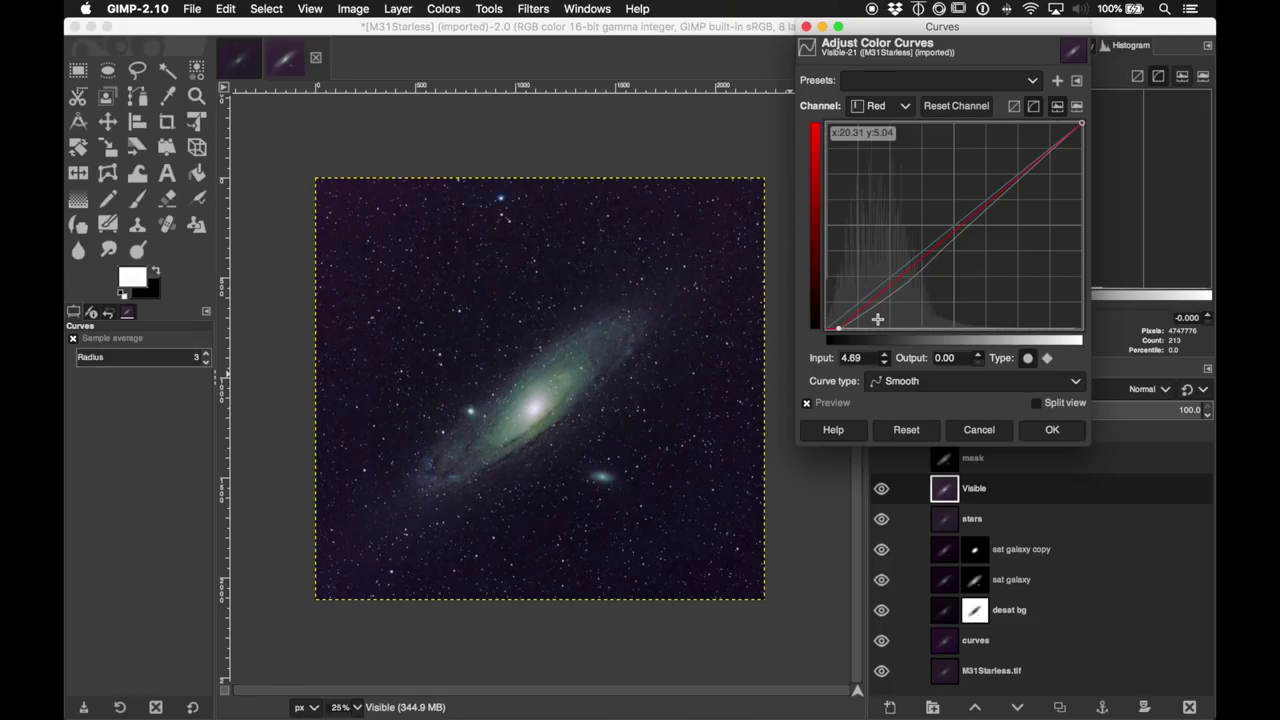
left_click_drag(839, 330, 847, 336)
left_click(1050, 431)
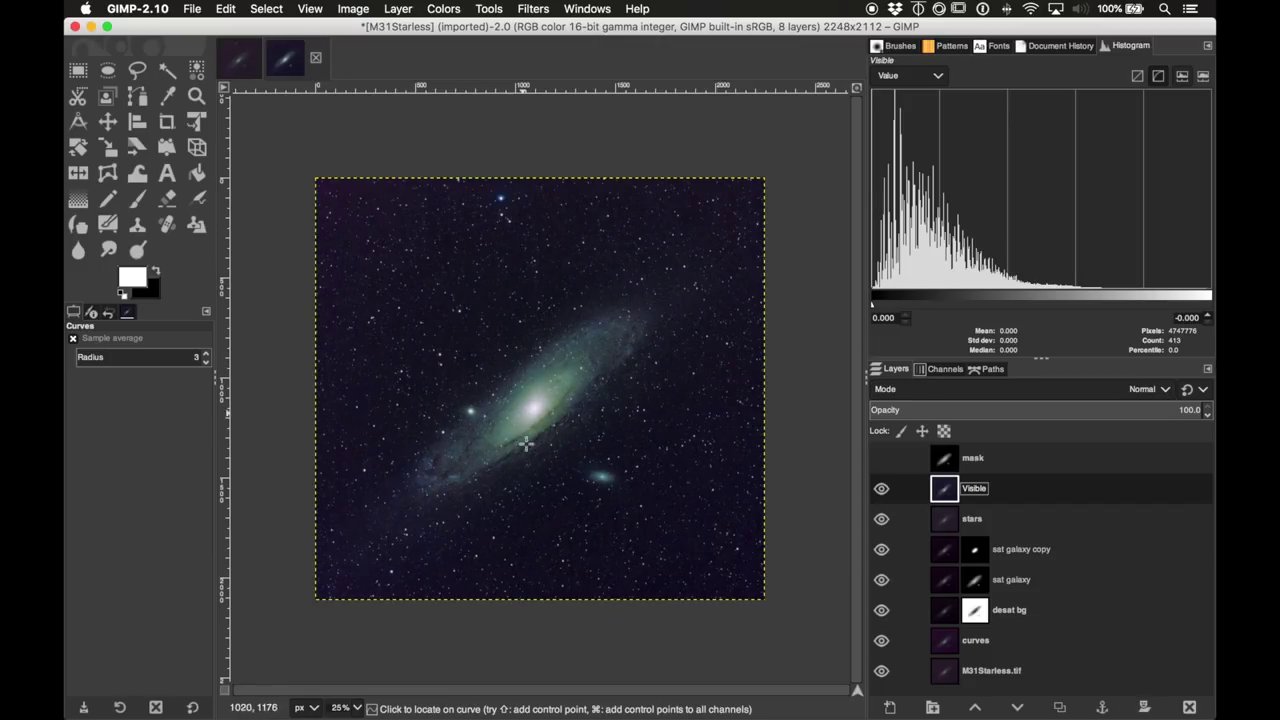
Step: Create another layer from the visible result and name it core
left_click(396, 9)
left_click(432, 43)
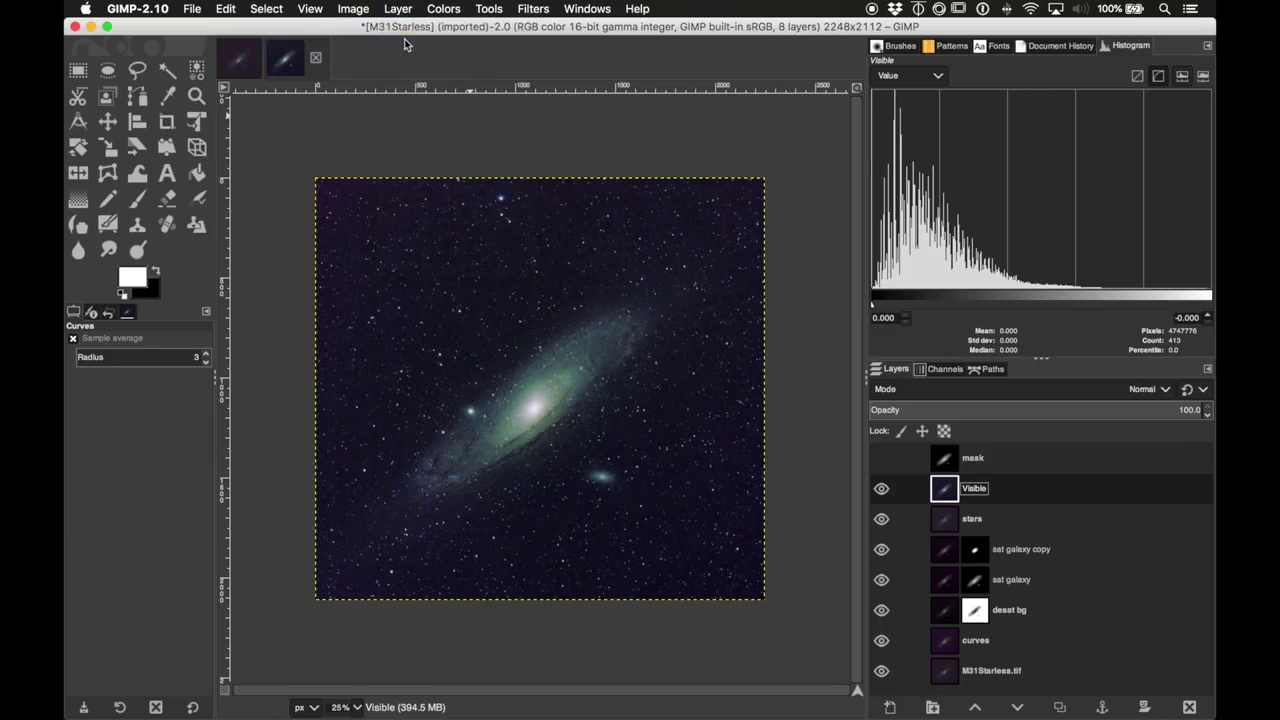
double_click(978, 488)
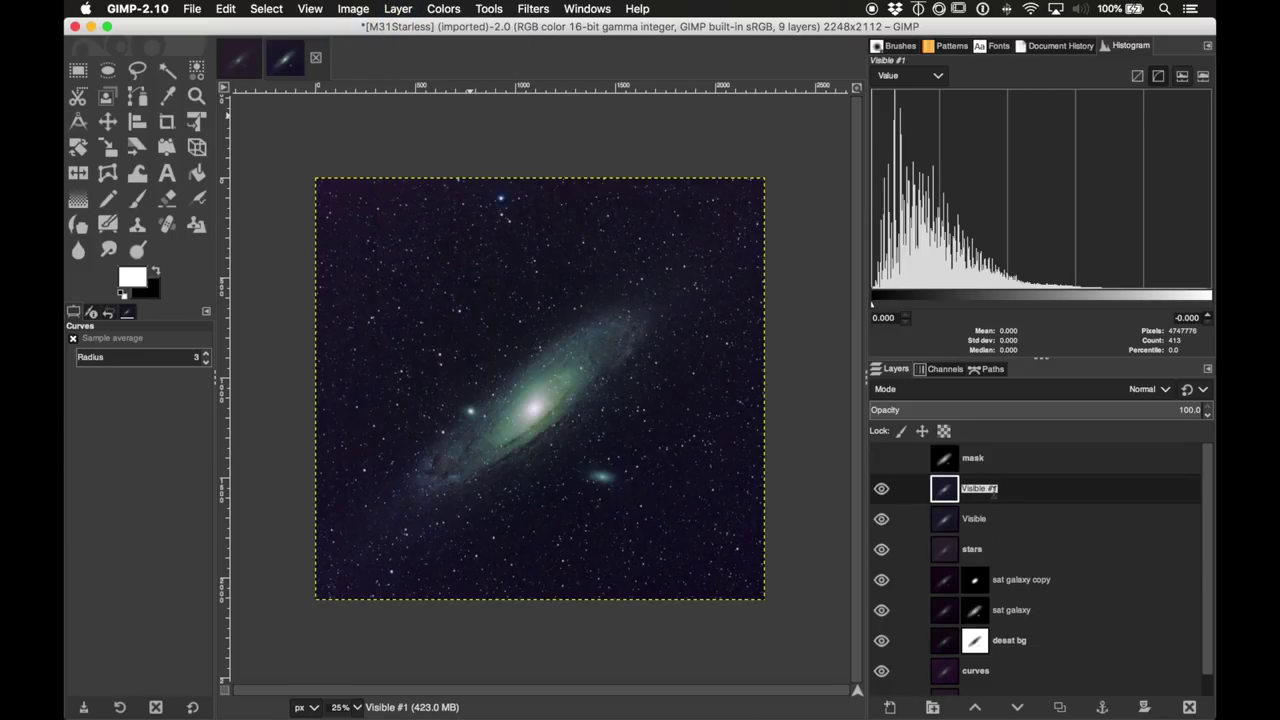
type("core")
key("Return")
Step: Add a Black (full transparency) layer mask to the core layer
right_click(1008, 492)
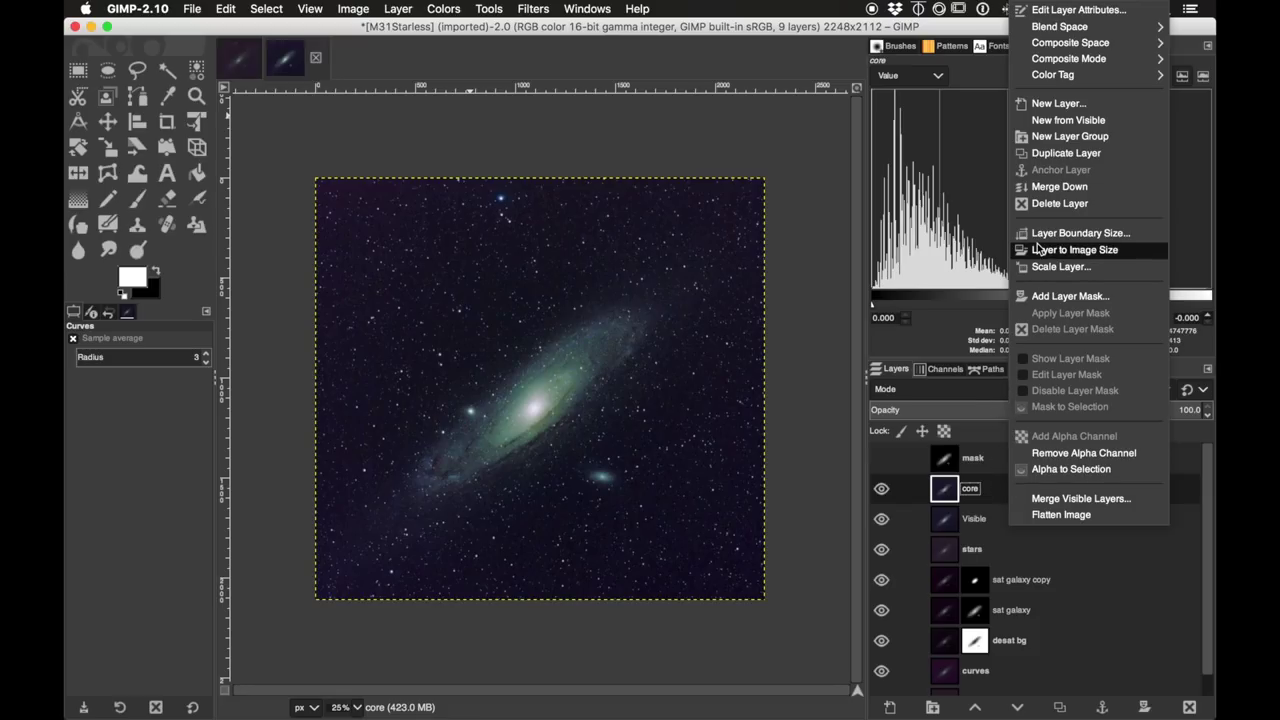
left_click(1070, 296)
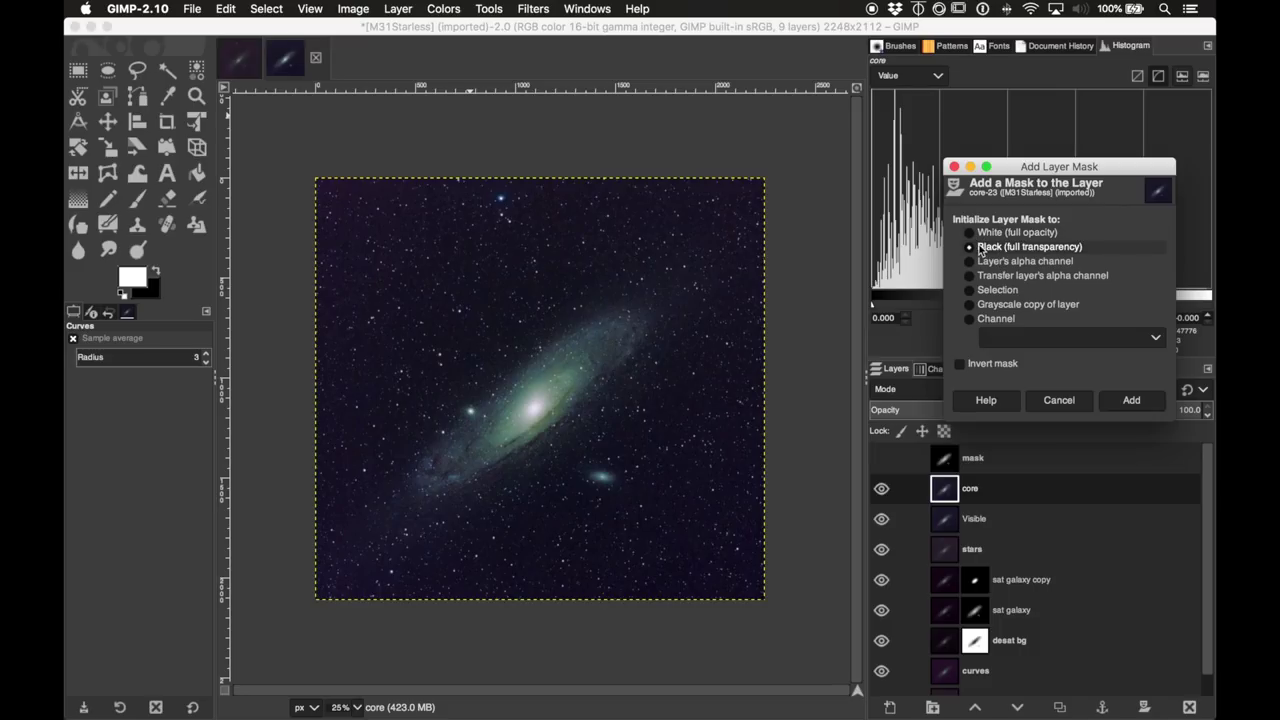
left_click(1131, 400)
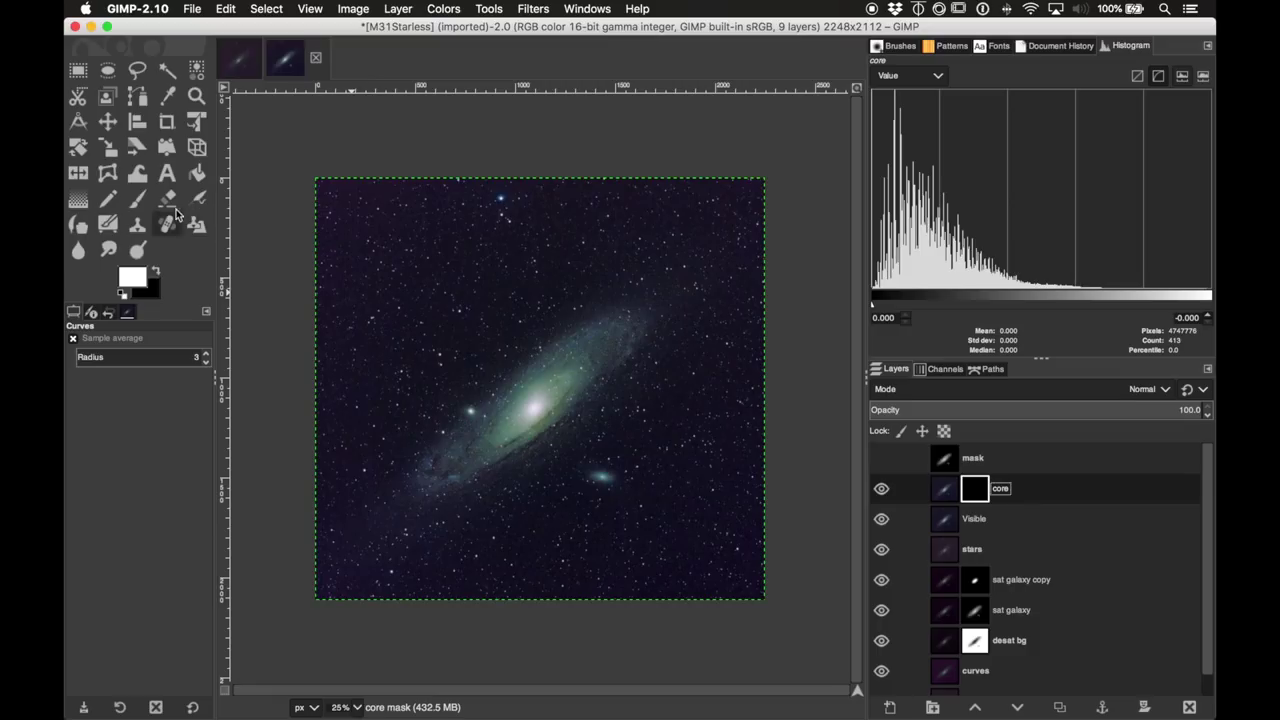
Step: Paint white at reduced opacity over the galaxy core in the core layer's mask, then target the layer's pixels
left_click(137, 198)
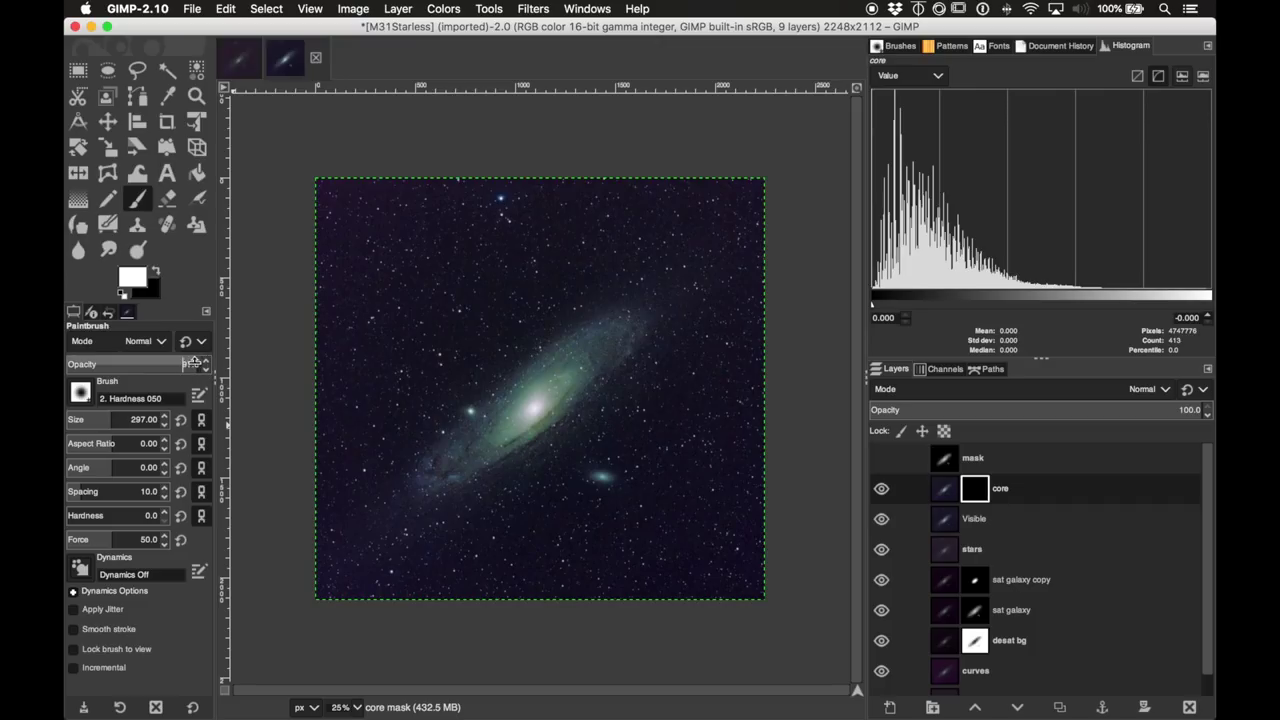
left_click_drag(193, 363, 144, 364)
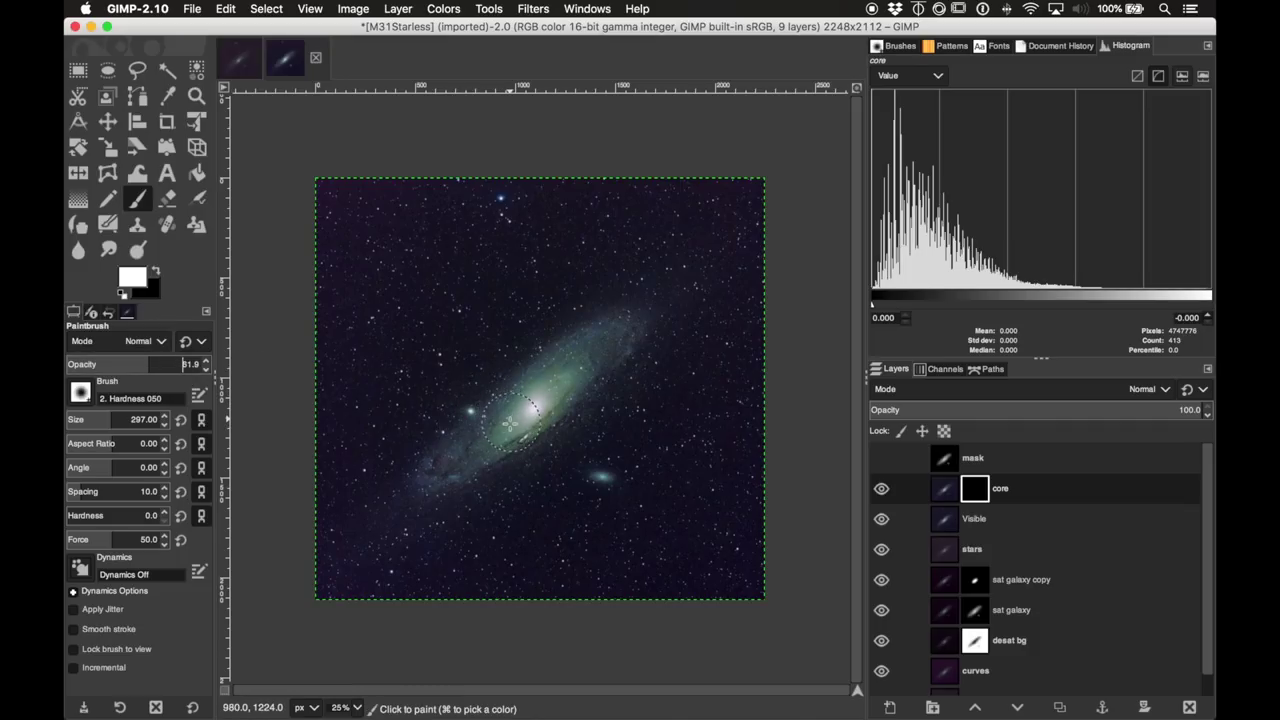
mouse_move(537, 404)
left_mouse_down()
mouse_move(548, 410)
mouse_move(540, 392)
mouse_move(536, 420)
mouse_move(508, 436)
mouse_move(545, 392)
mouse_move(559, 383)
mouse_move(506, 434)
mouse_move(578, 384)
left_mouse_up()
left_click(945, 488)
key("x")
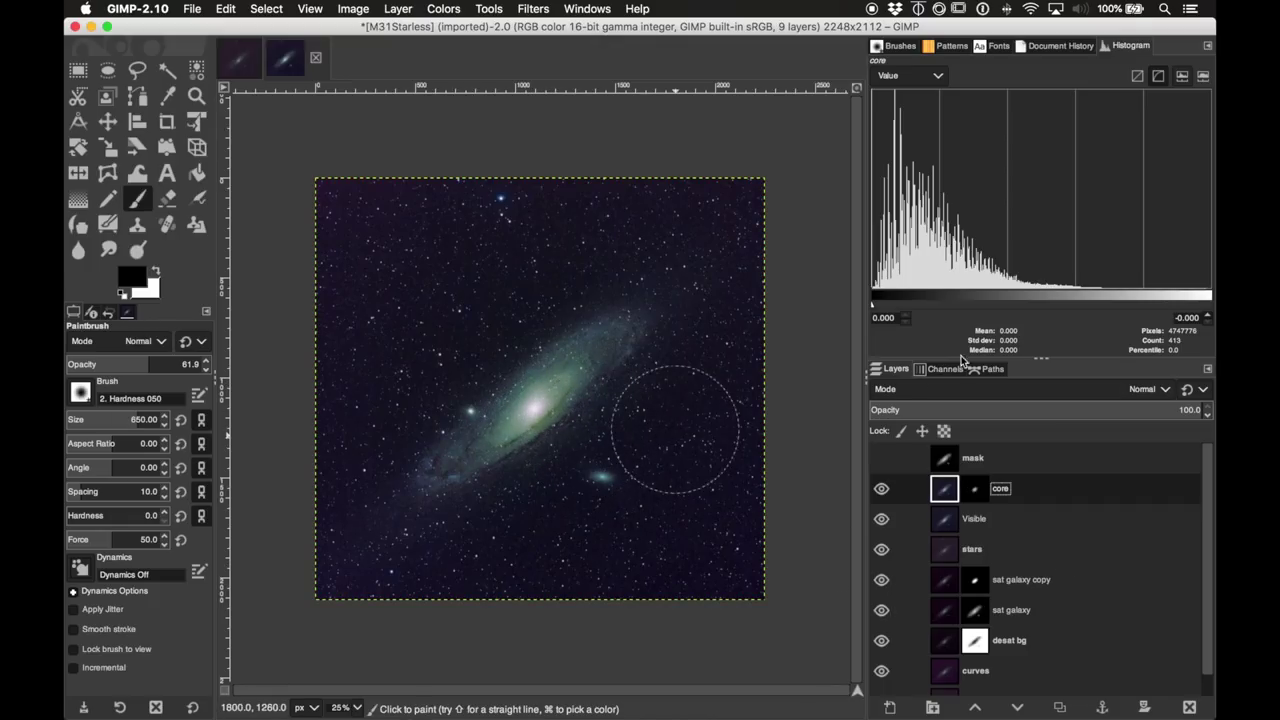
Step: Open the Color Balance dialog for the core layer
left_click(464, 8)
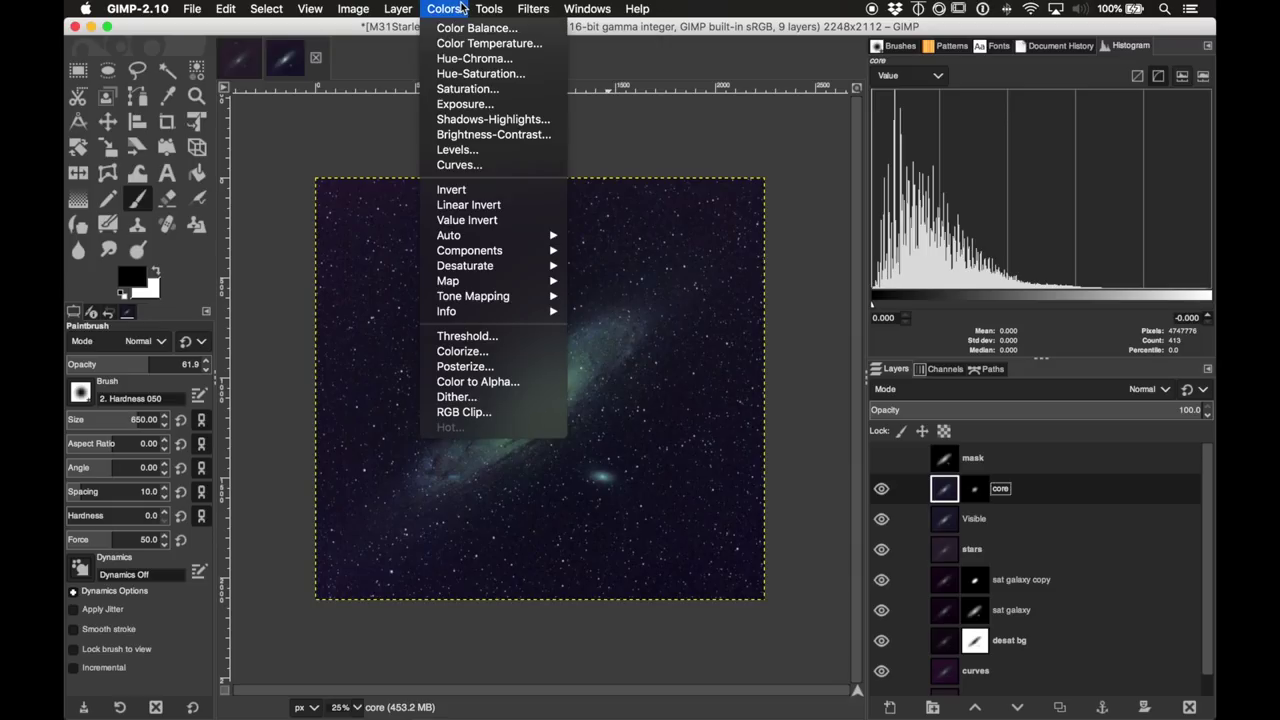
mouse_move(480, 10)
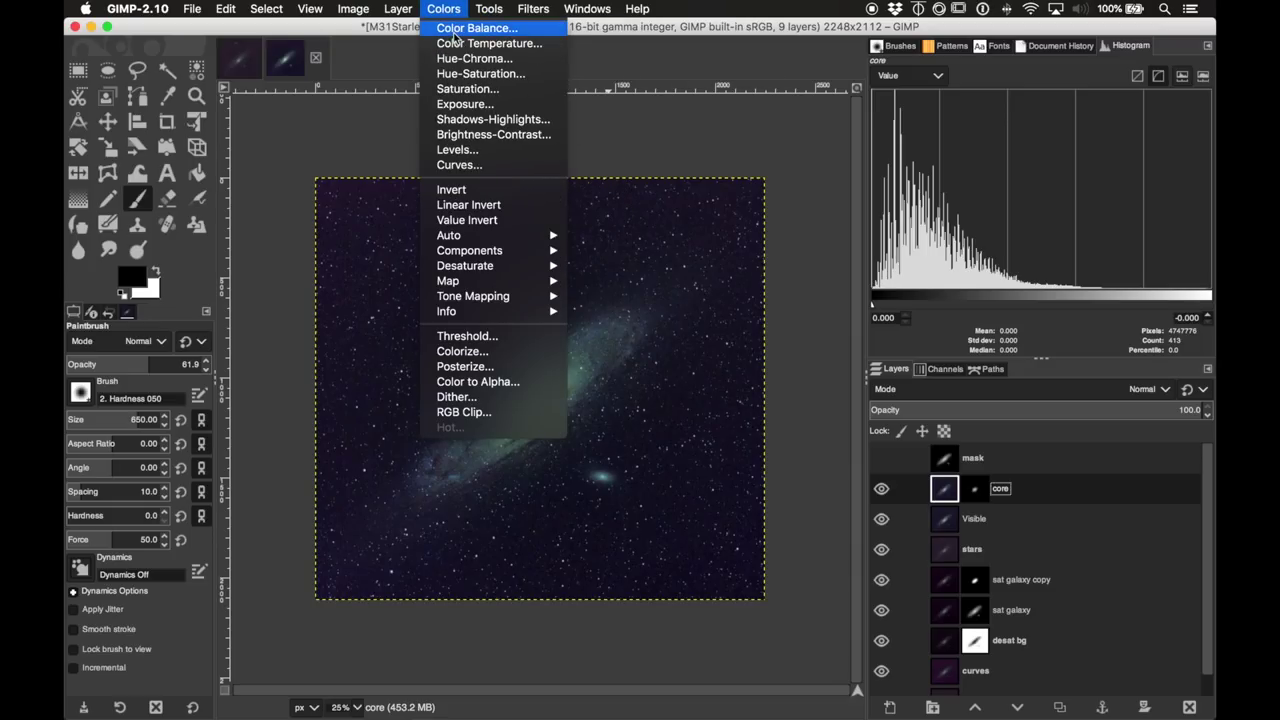
left_click(456, 28)
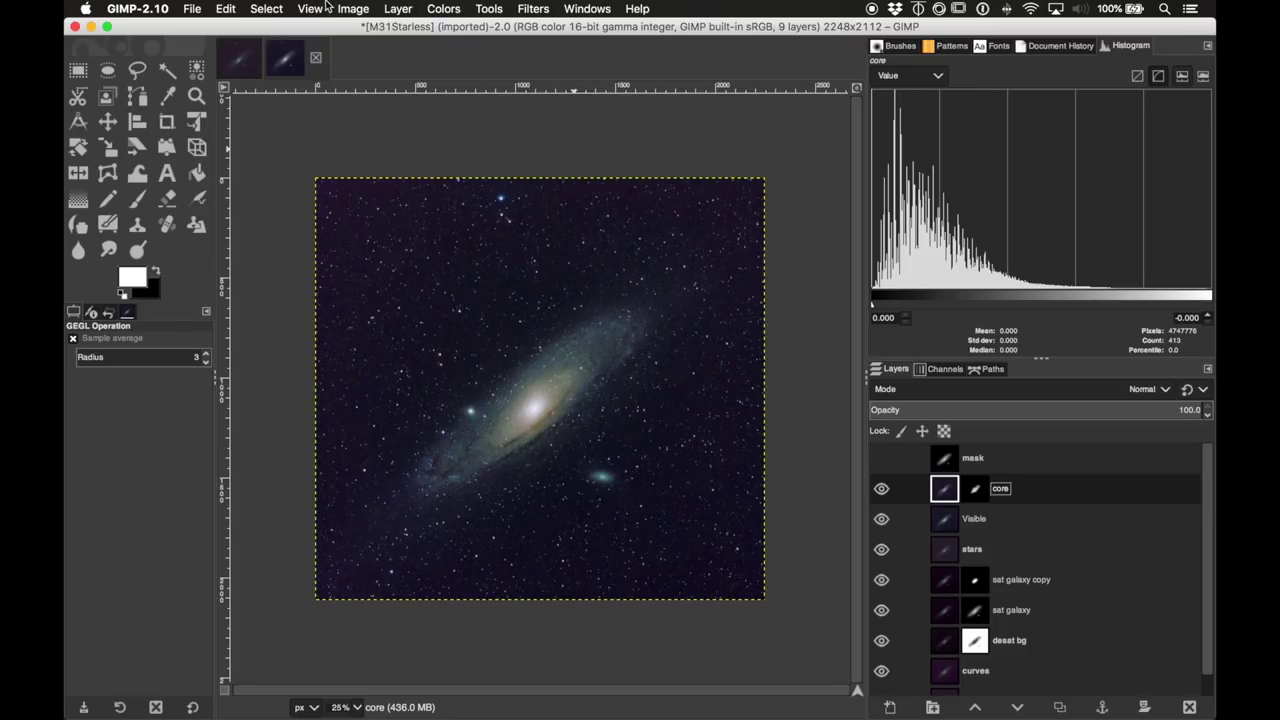
Step: Create a new layer from visible, name it 'corners', and give it a black mask
left_click(398, 8)
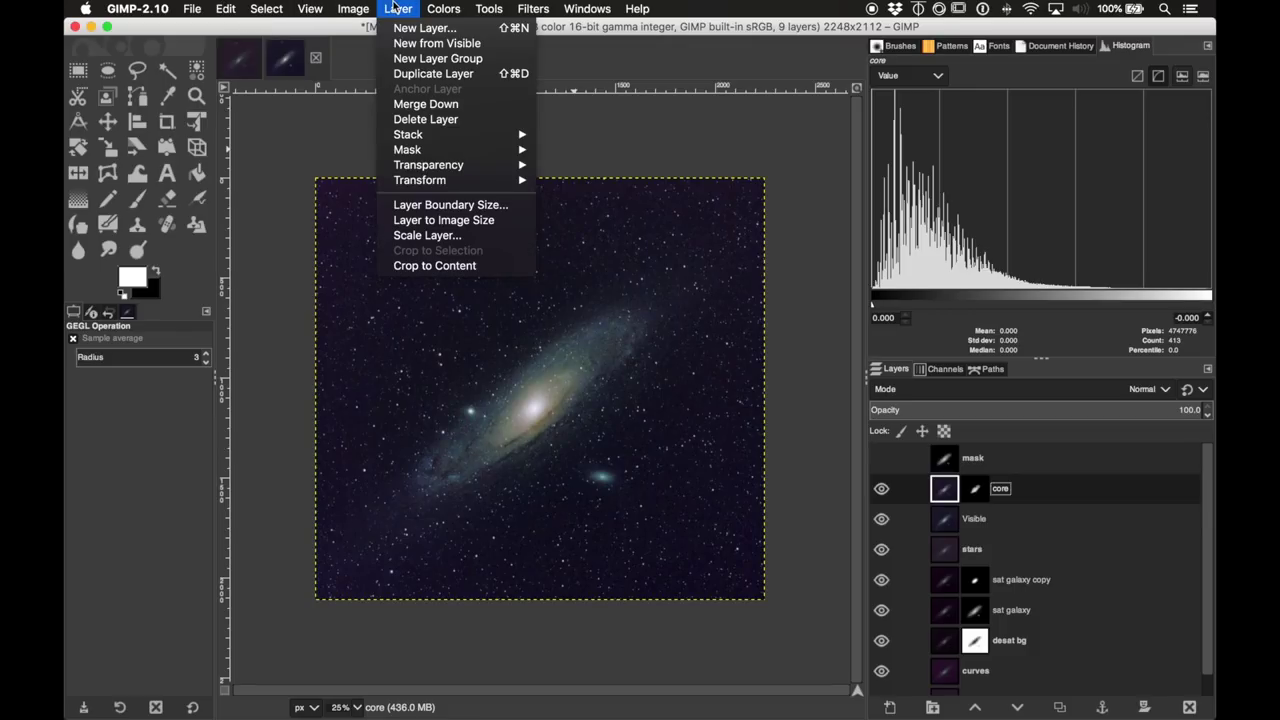
left_click(428, 45)
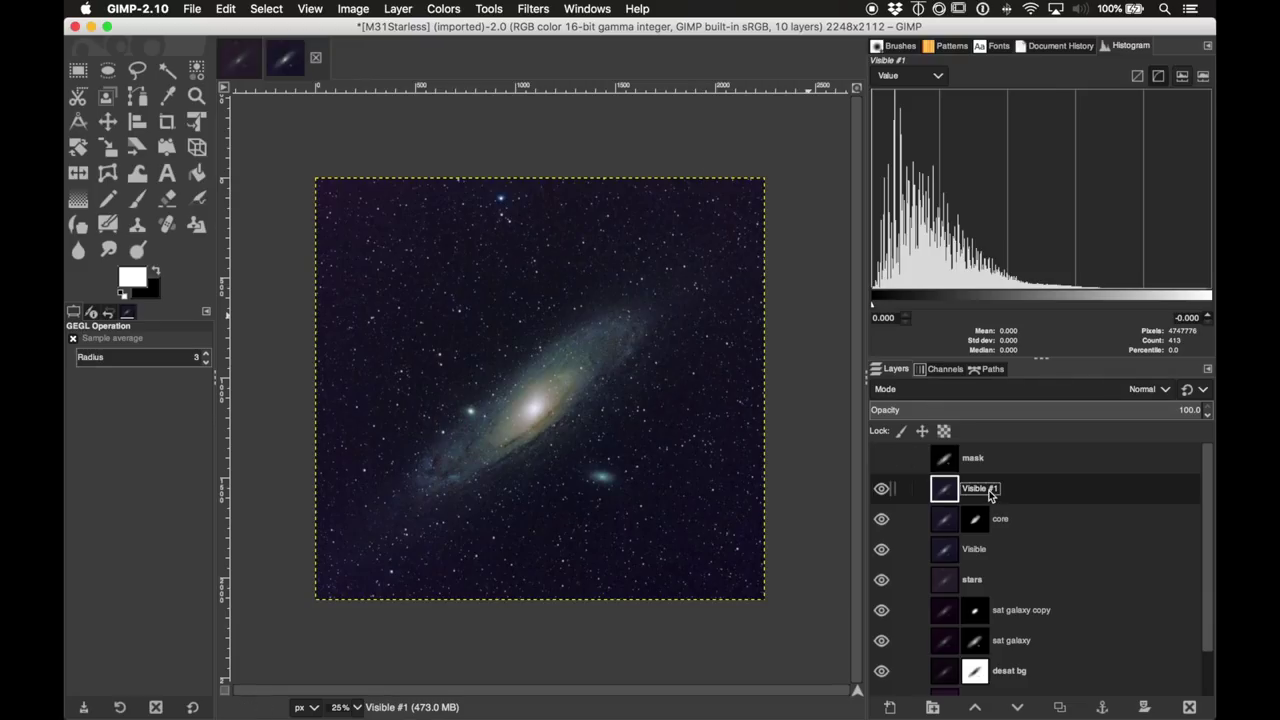
double_click(990, 490)
type("corners")
key("Return")
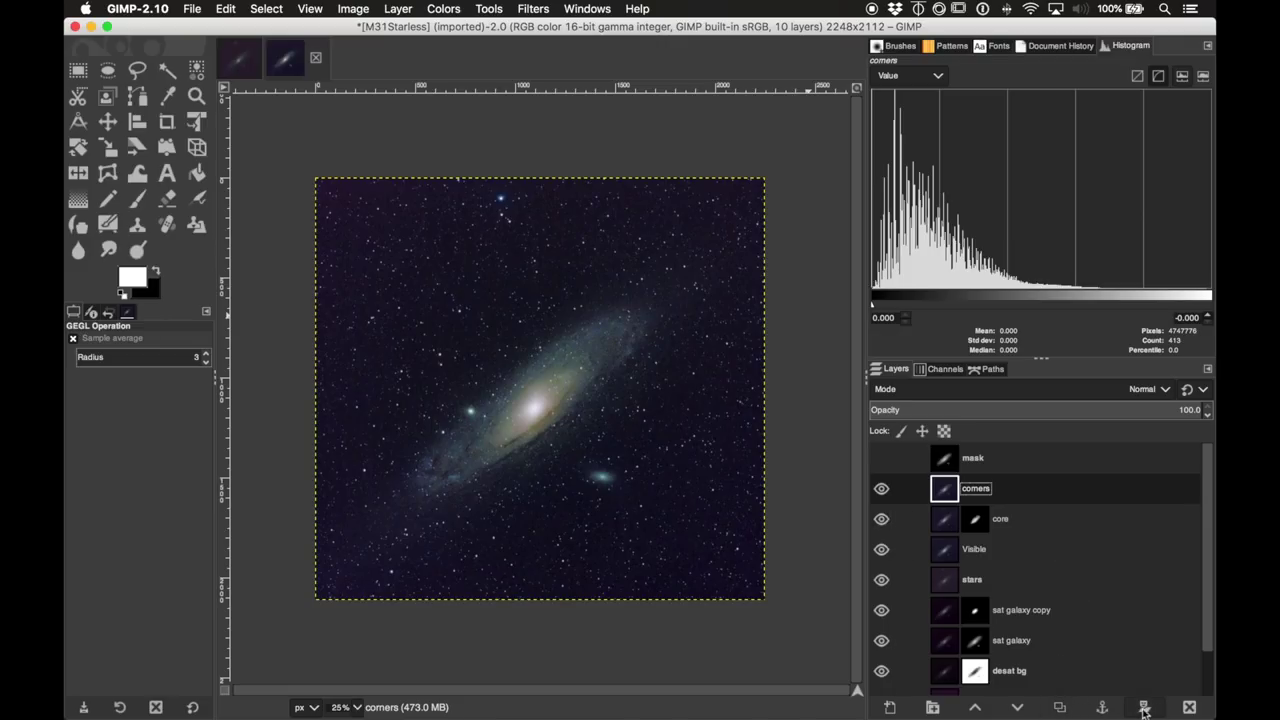
right_click(1018, 498)
left_click(1058, 300)
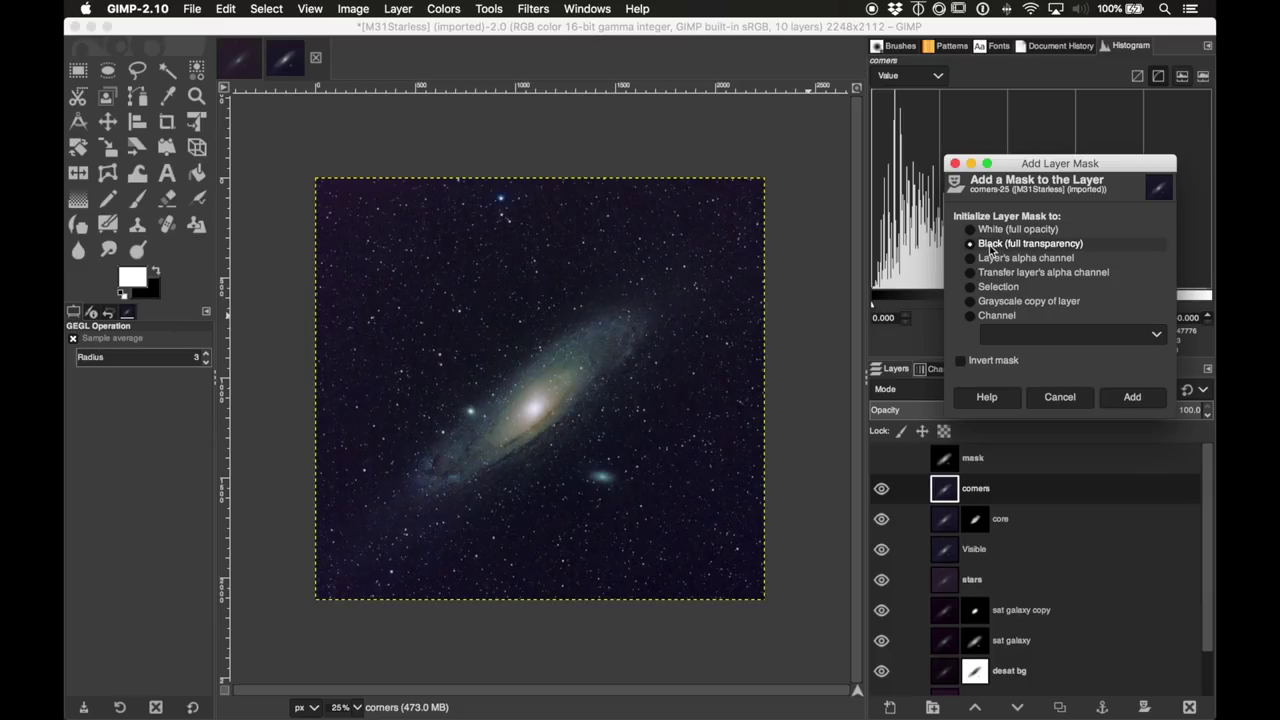
left_click(1132, 397)
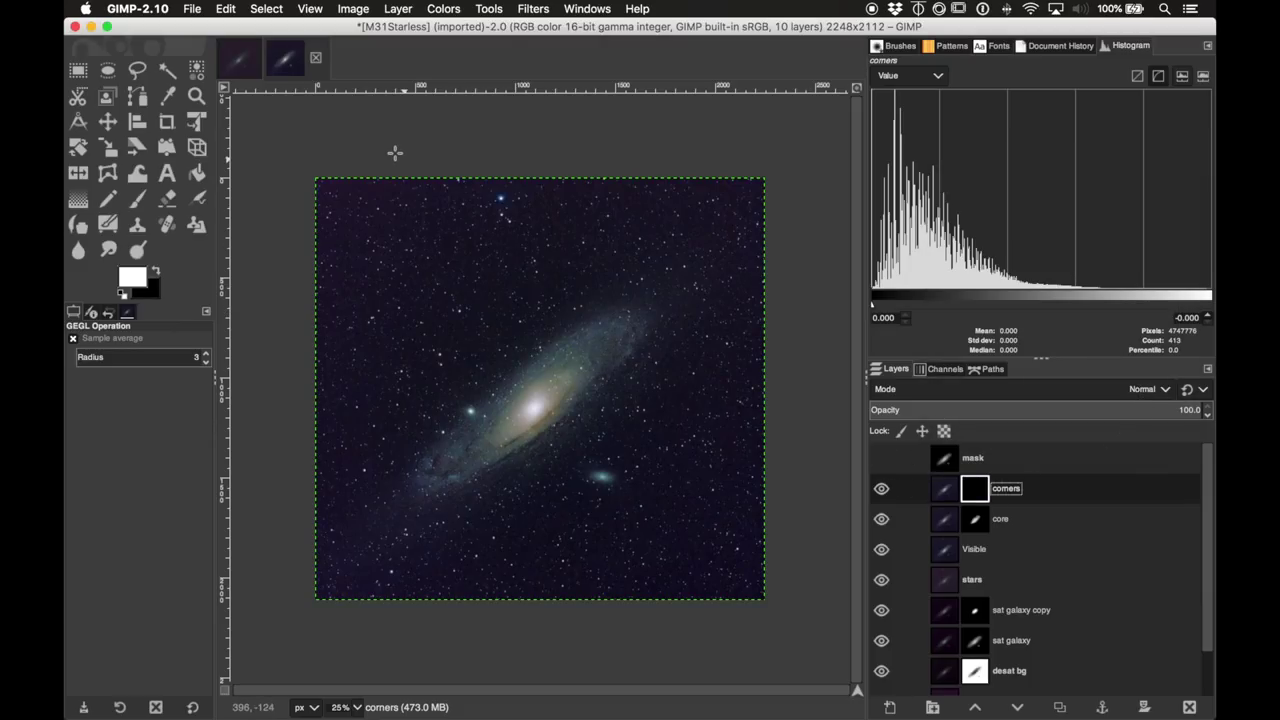
Step: Paint the image corners into the mask with a 540-size brush at 56.8 opacity
left_click(137, 198)
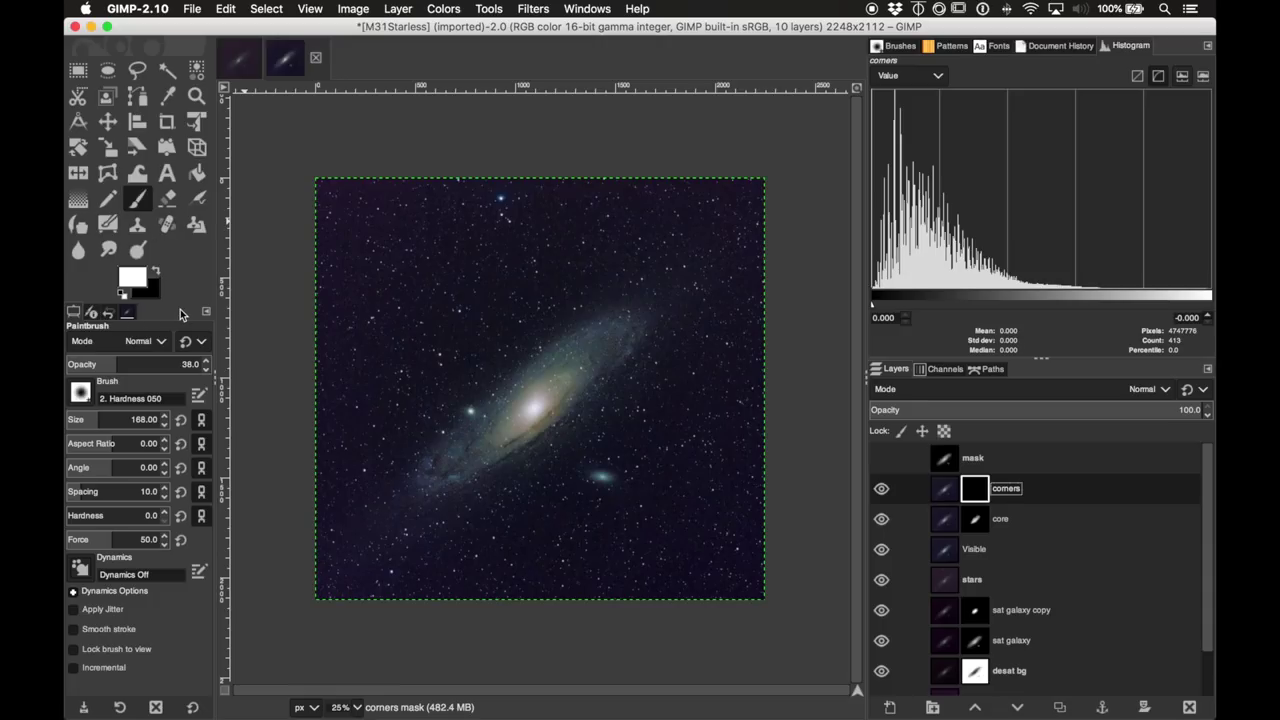
left_click_drag(150, 414, 68, 422)
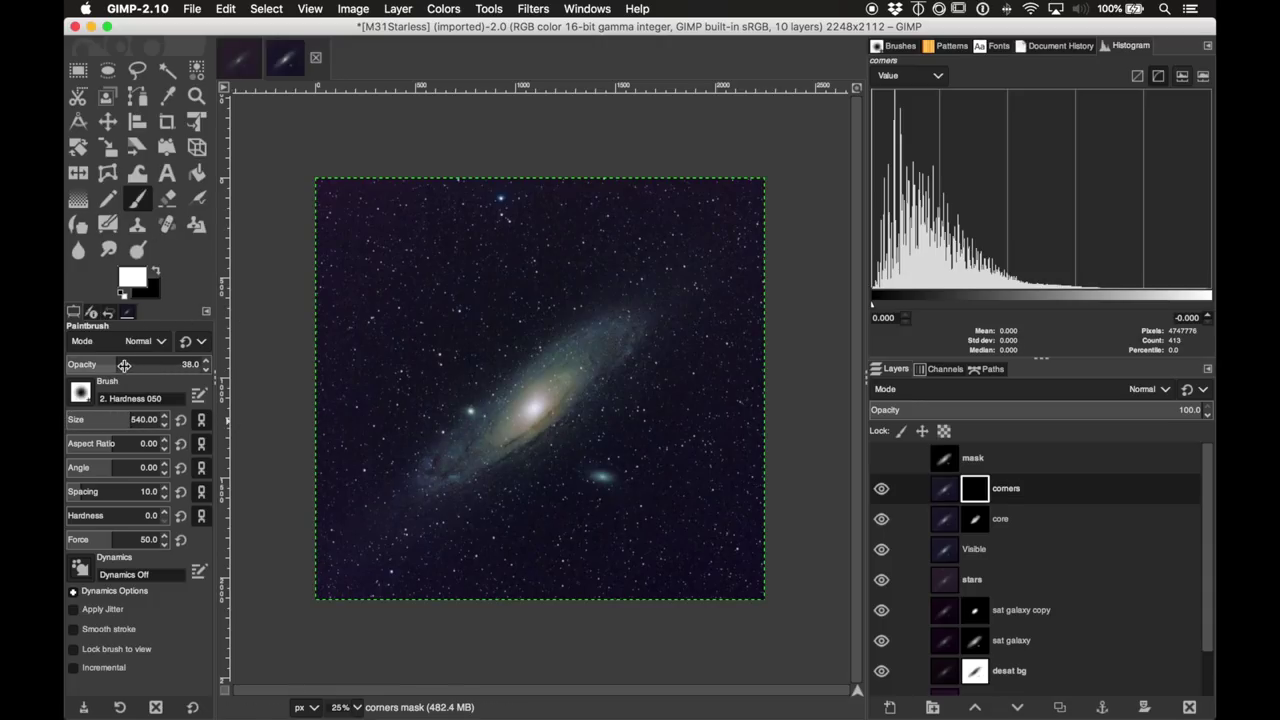
mouse_move(124, 366)
left_mouse_down()
mouse_move(286, 366)
mouse_move(143, 366)
left_mouse_up()
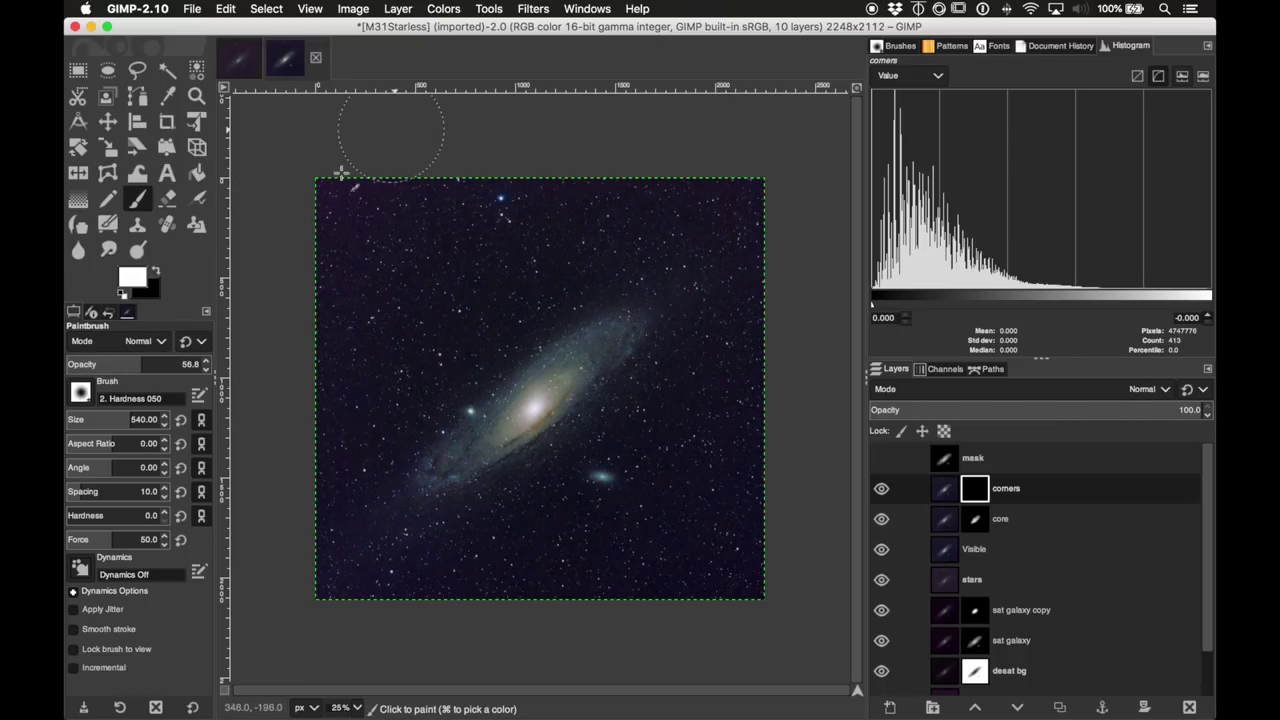
left_click(403, 194)
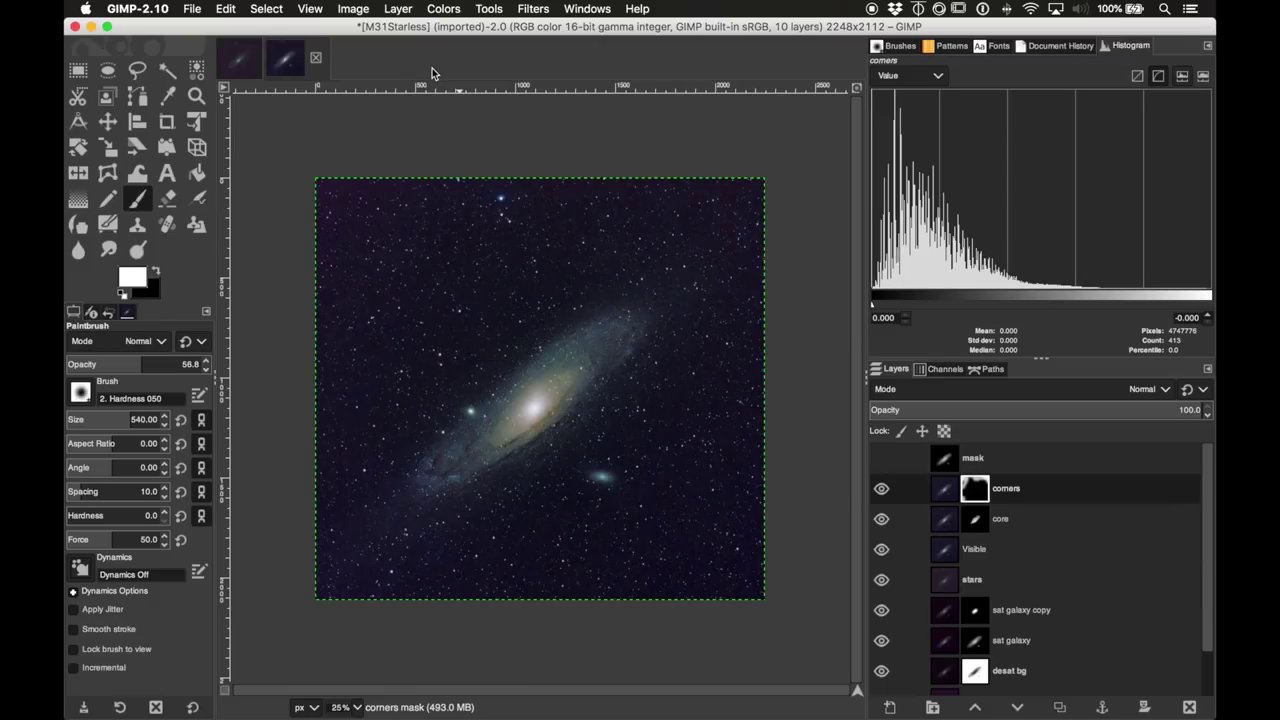
left_click(946, 490)
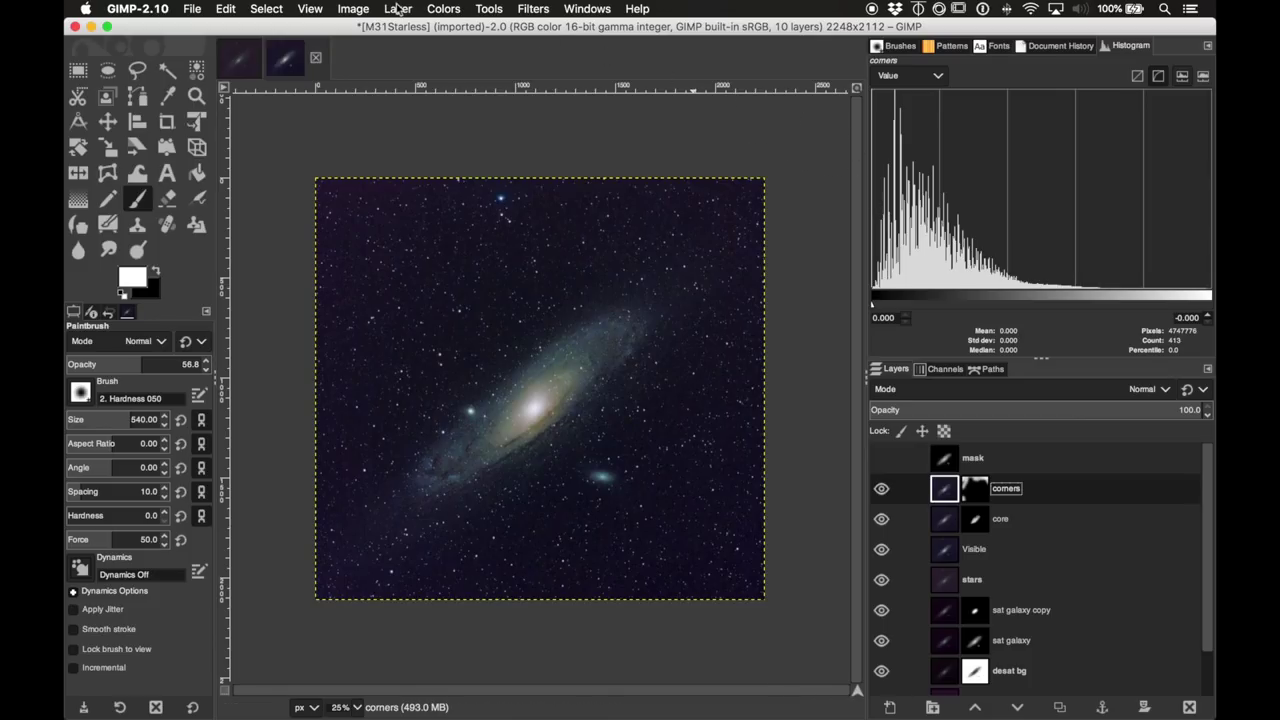
Step: Apply a Curves adjustment raising the Red channel's black point to input 6.25
left_click(448, 9)
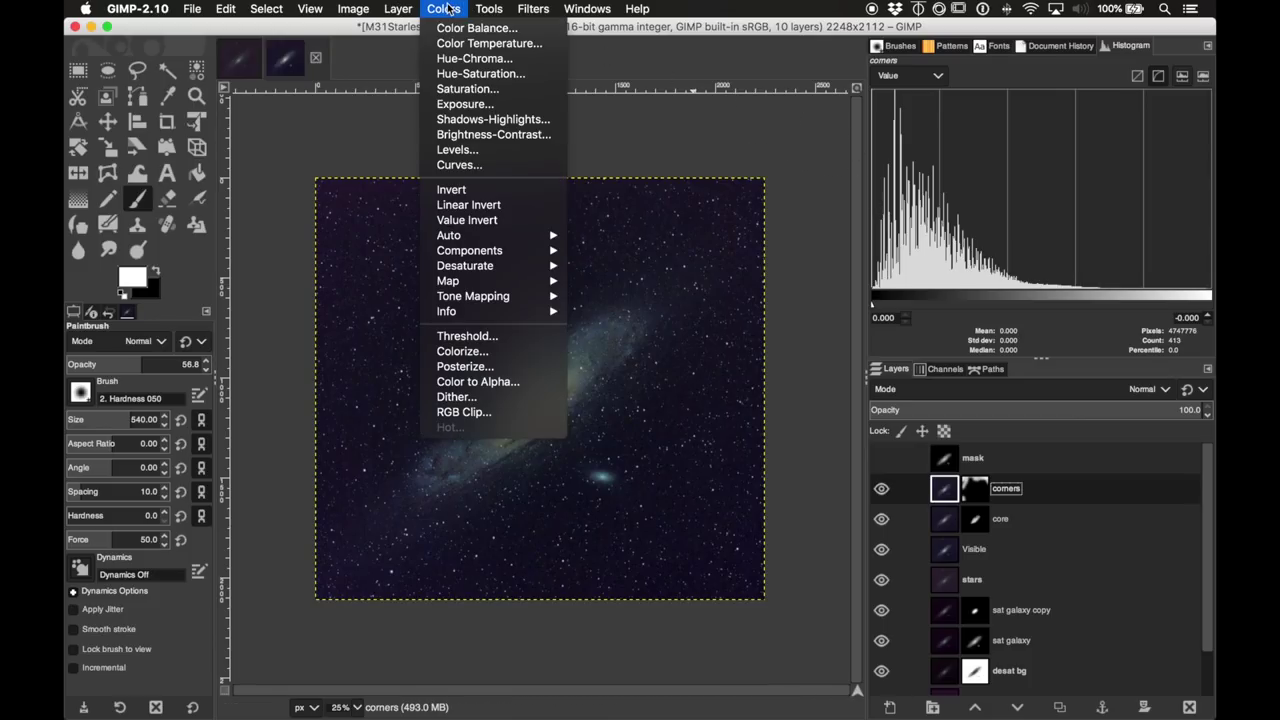
left_click(474, 166)
left_click(886, 110)
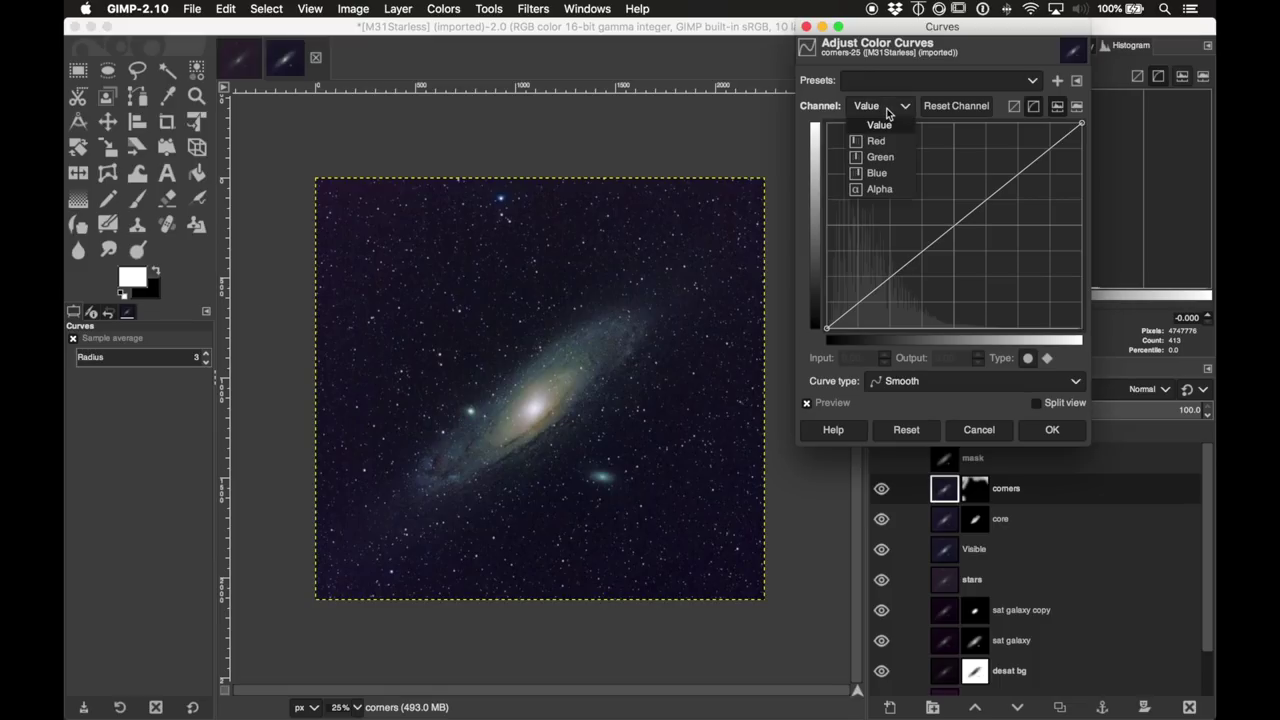
left_click(868, 141)
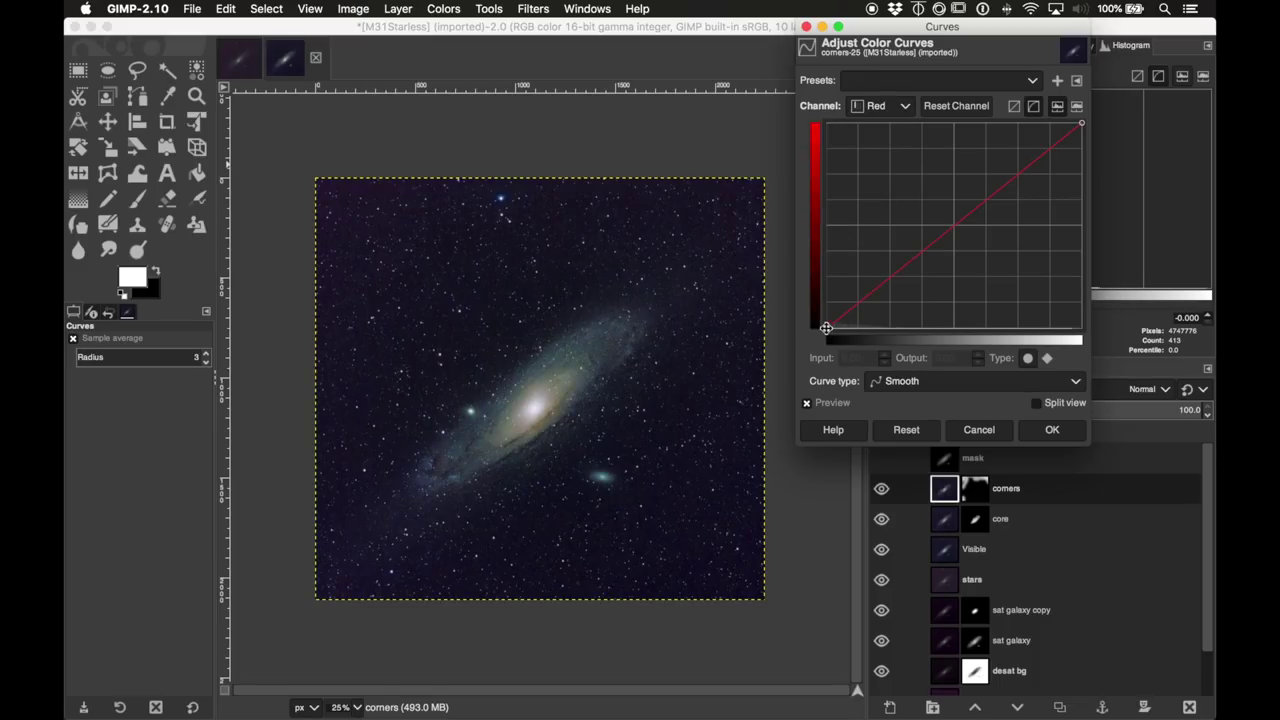
left_click_drag(826, 328, 838, 328)
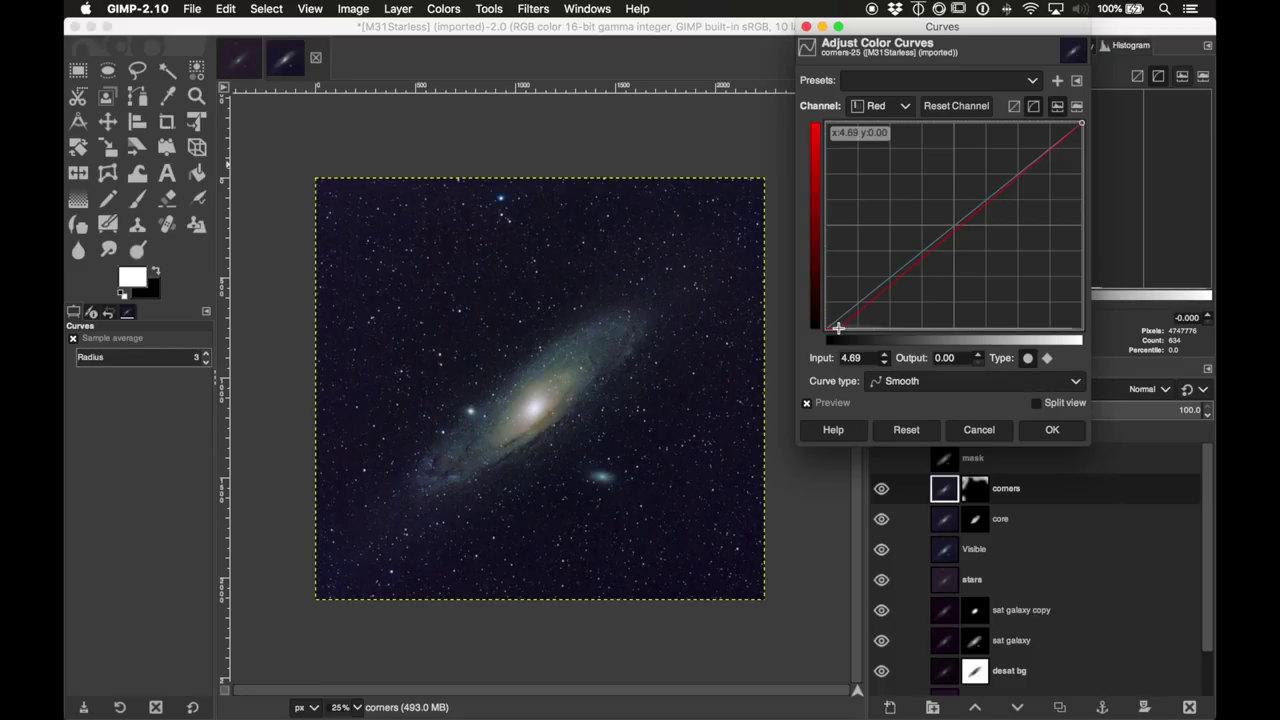
left_click_drag(838, 328, 842, 328)
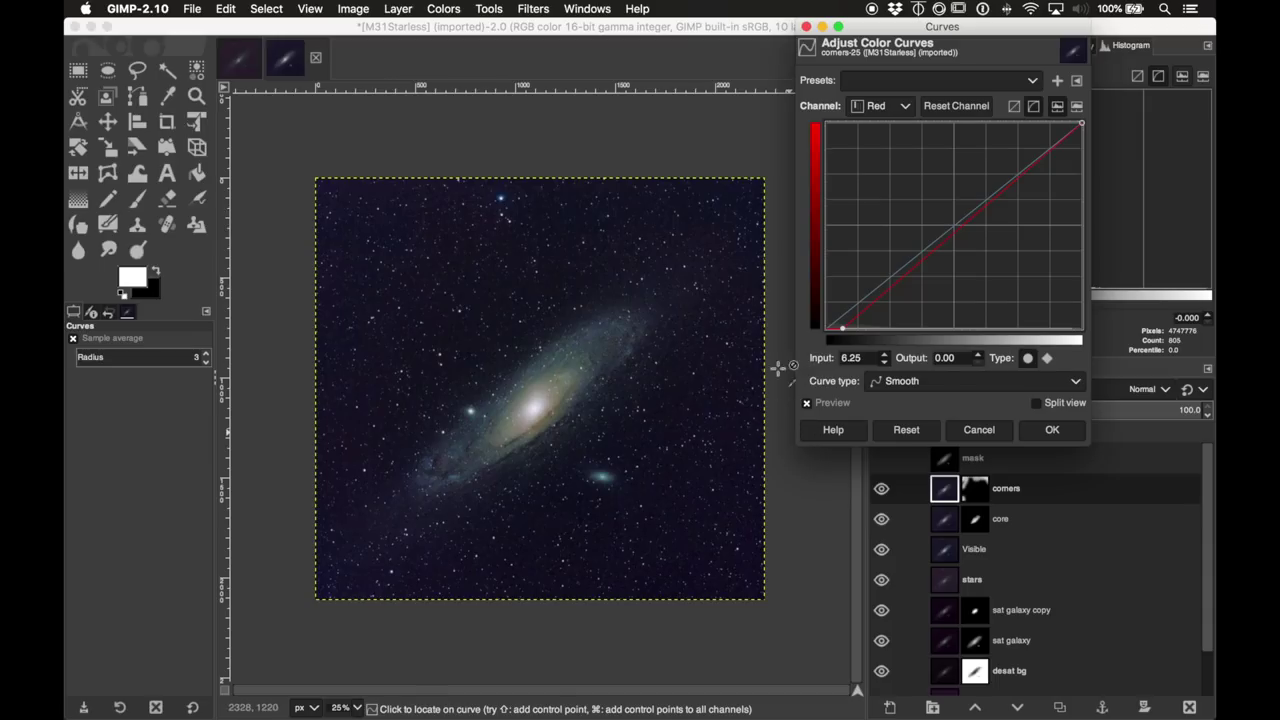
left_click(1050, 428)
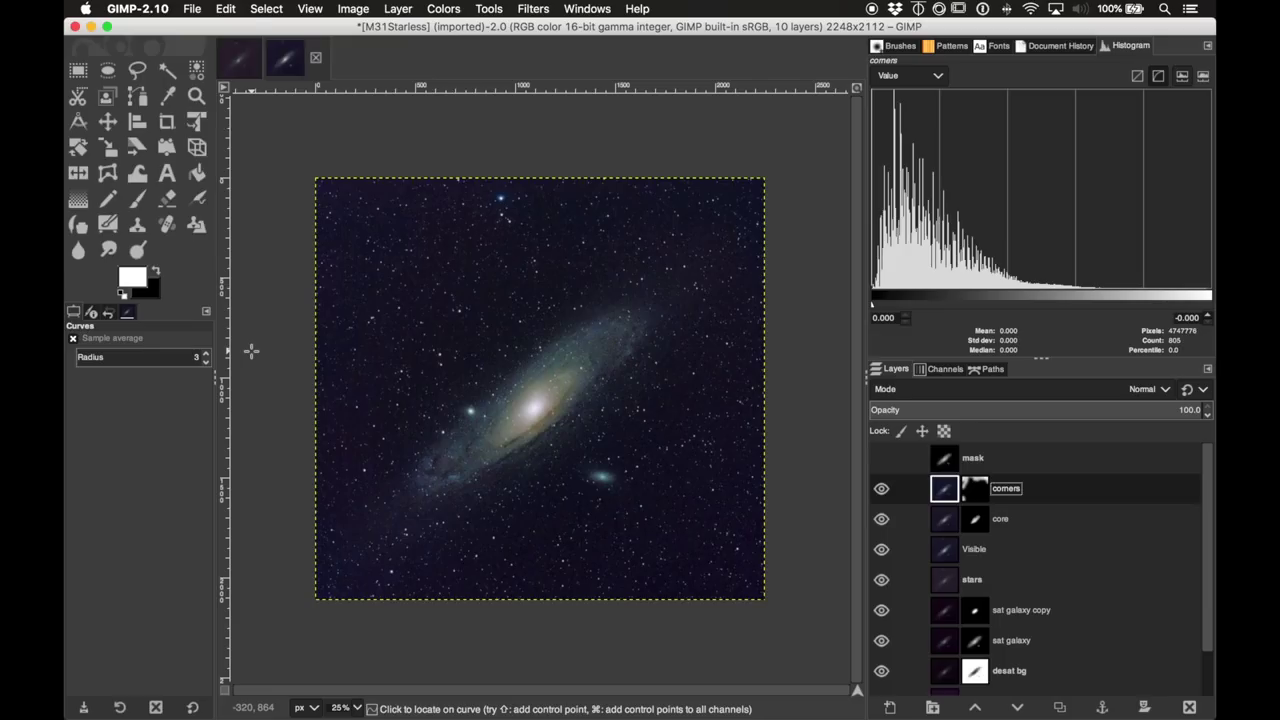
Step: Create a new layer from visible and name it 'nr'
left_click(396, 8)
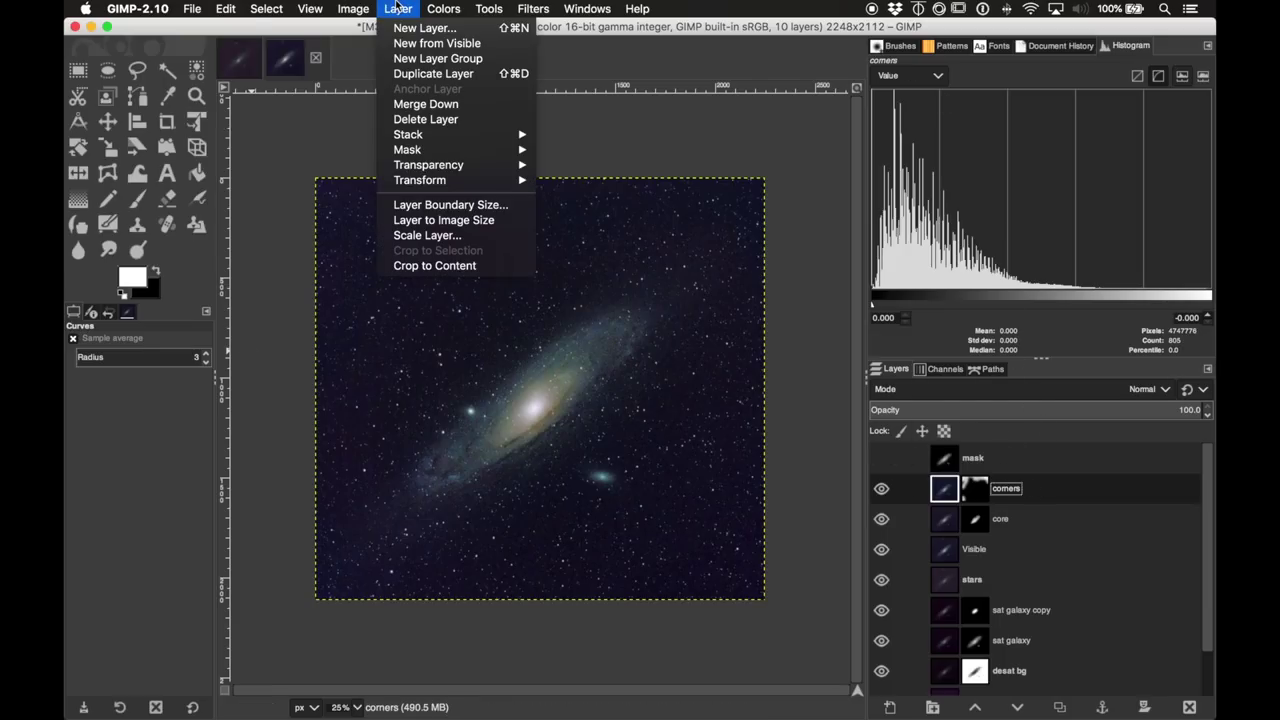
left_click(428, 44)
double_click(988, 489)
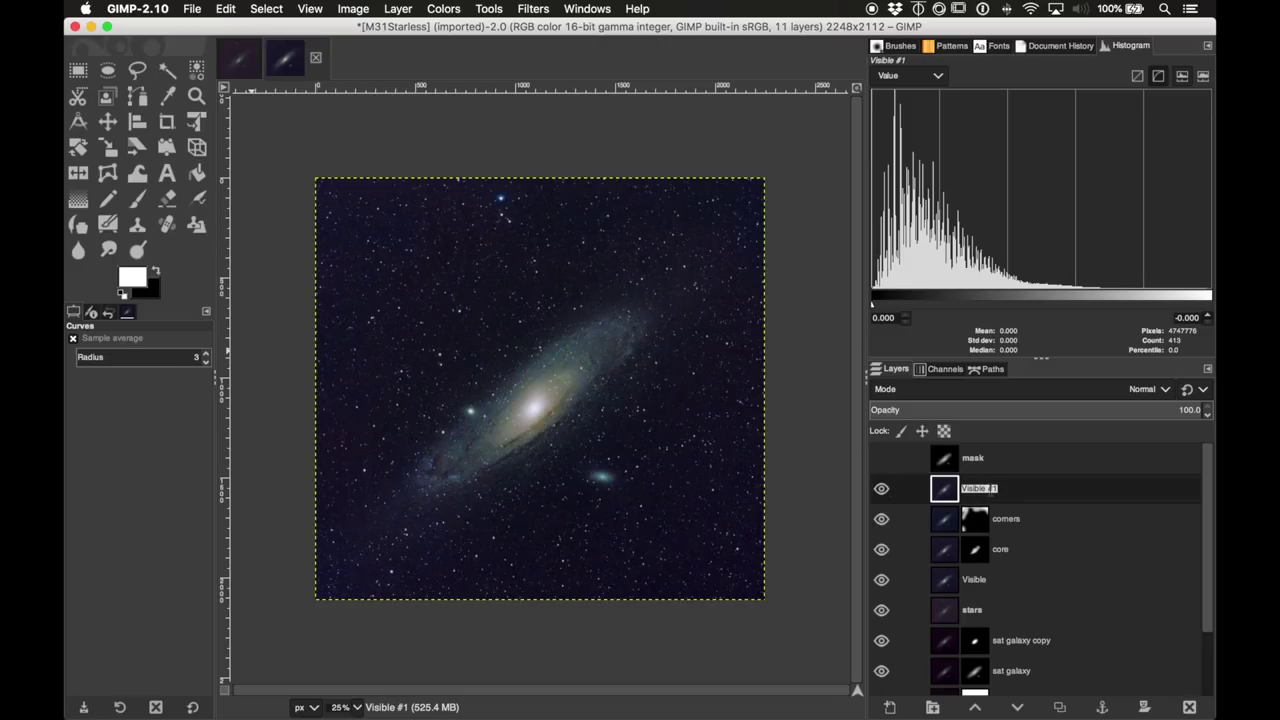
type("nf")
key("Return")
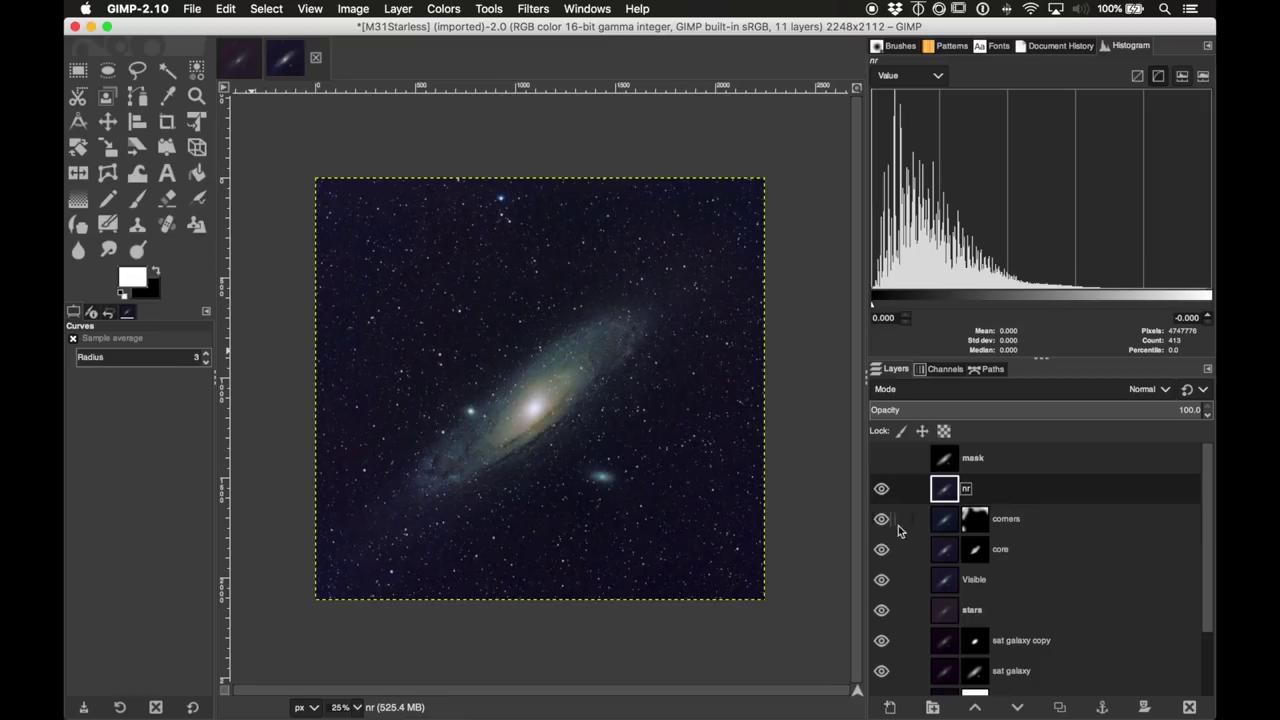
Step: Open the Noise Reduction filter and enter a Strength value
left_click(531, 8)
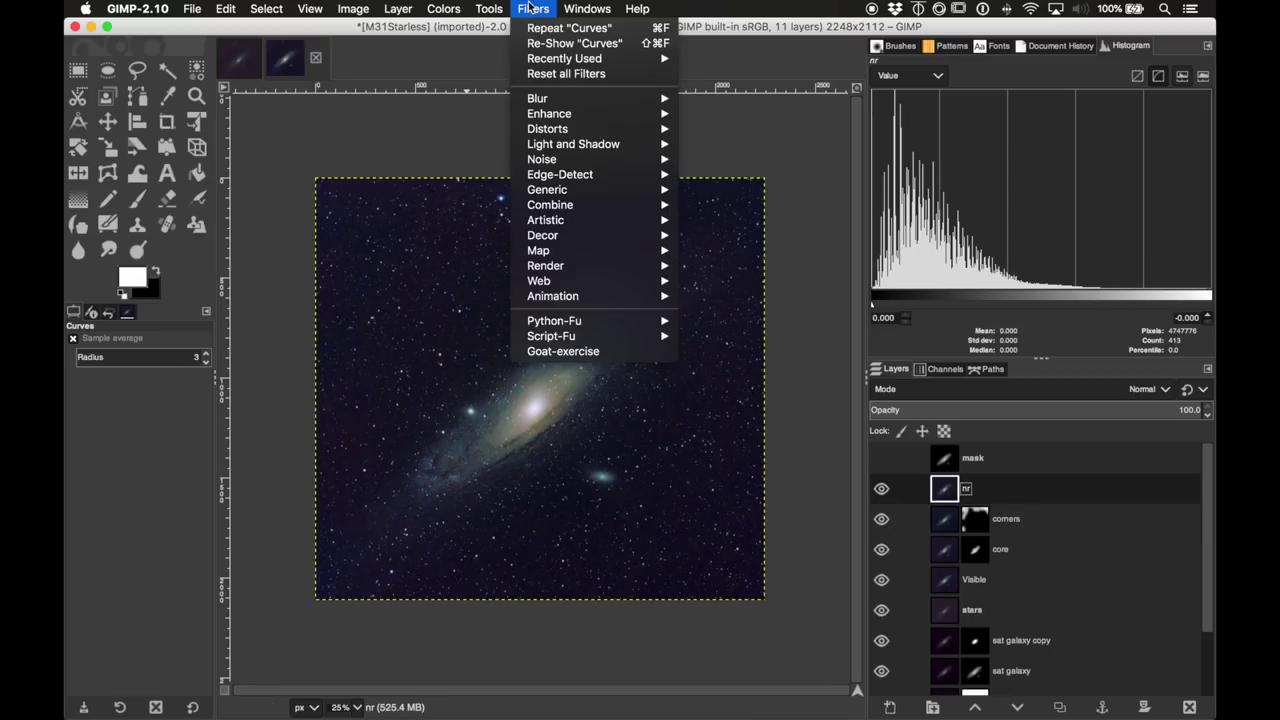
mouse_move(617, 114)
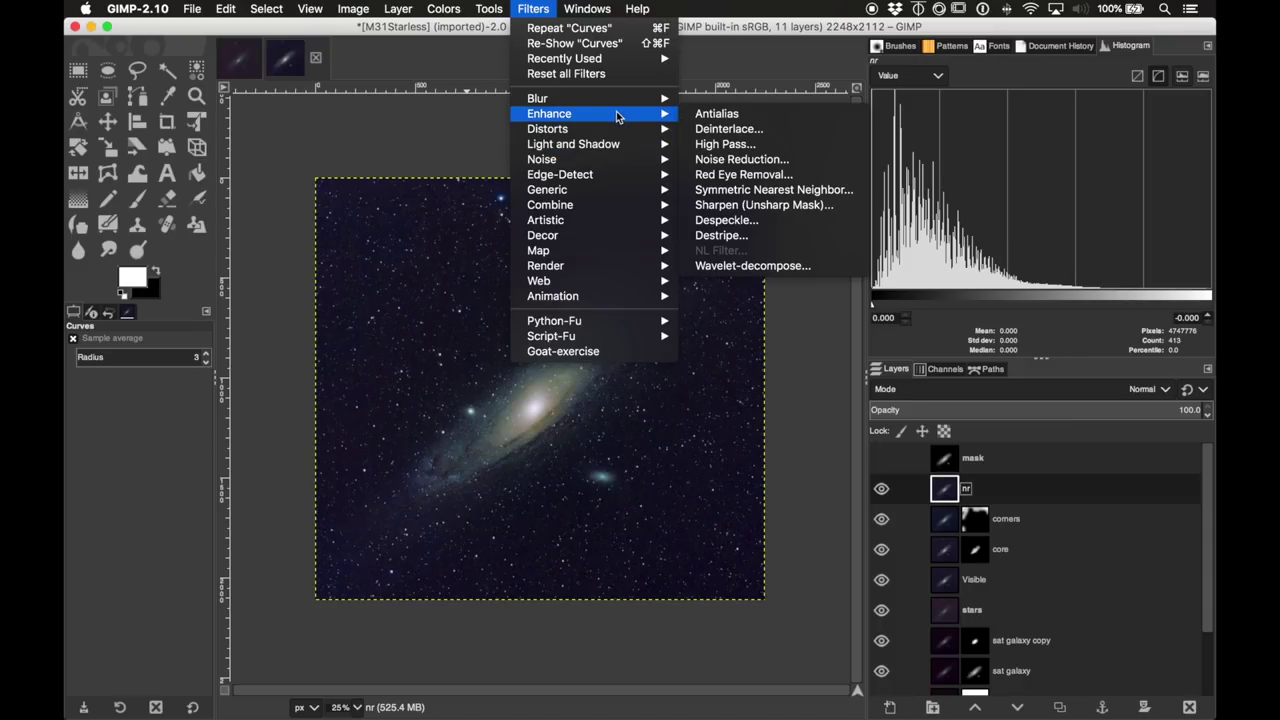
left_click(763, 160)
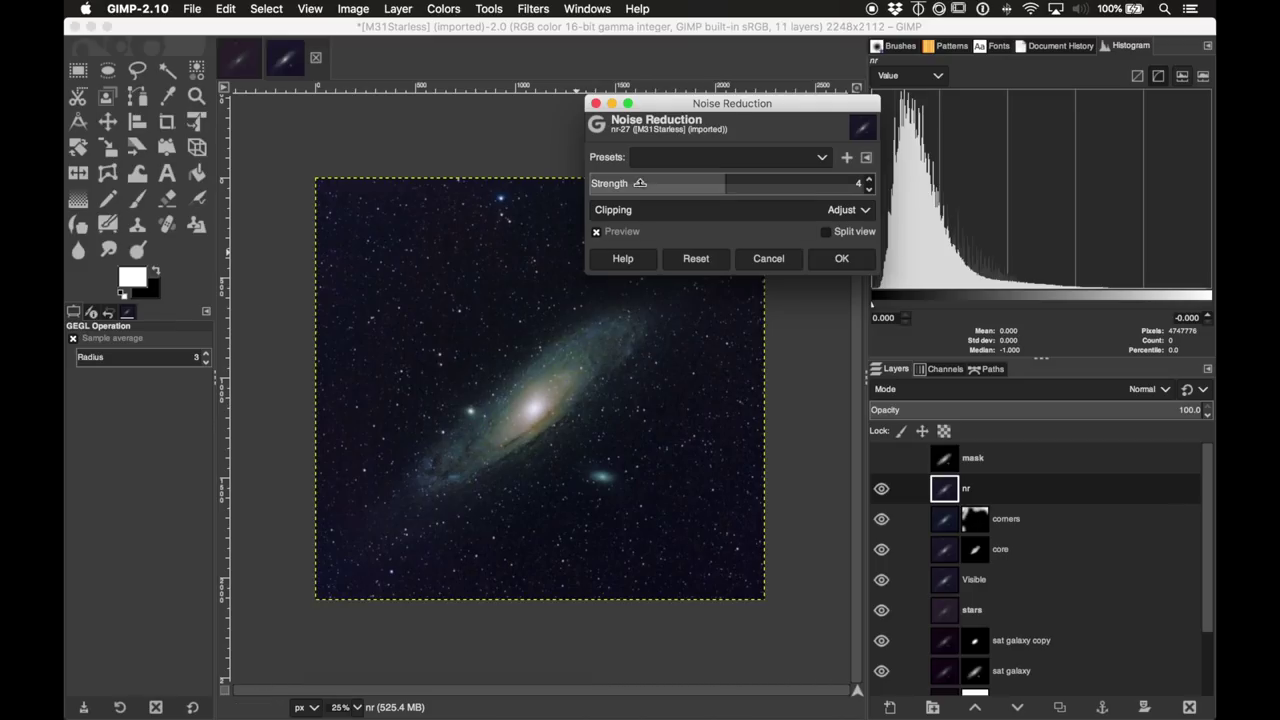
left_click(721, 185)
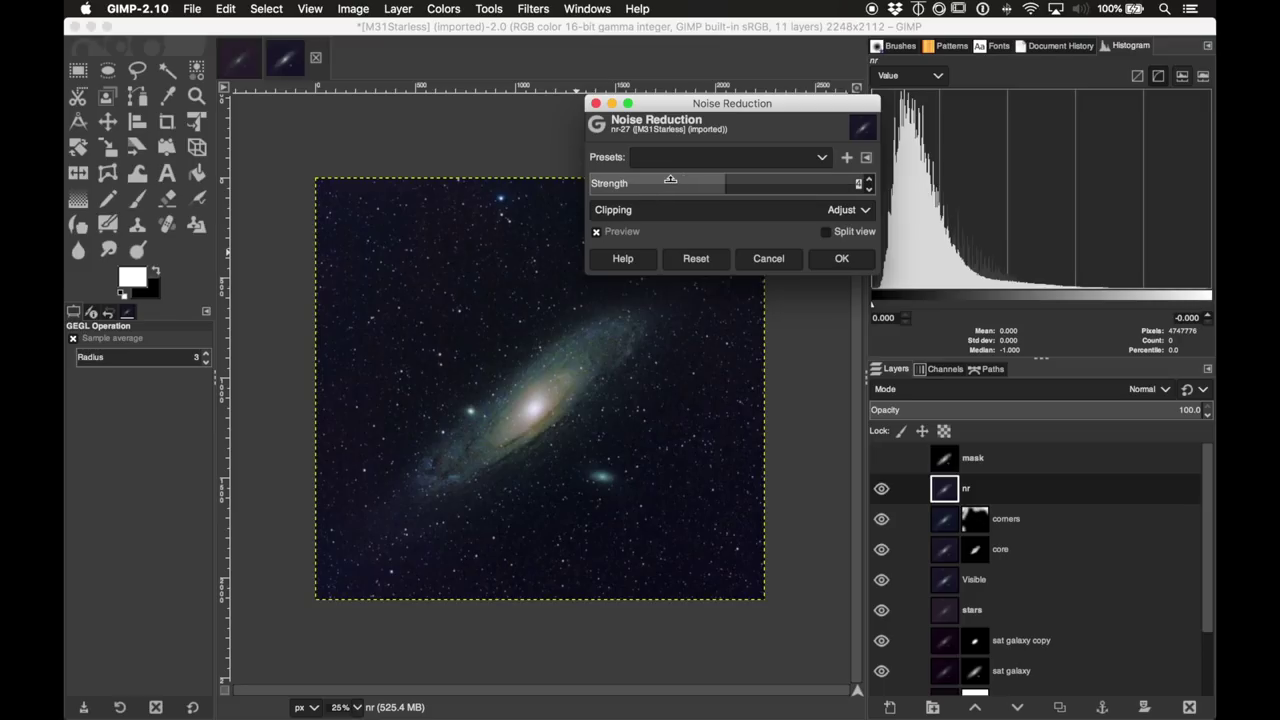
type("1")
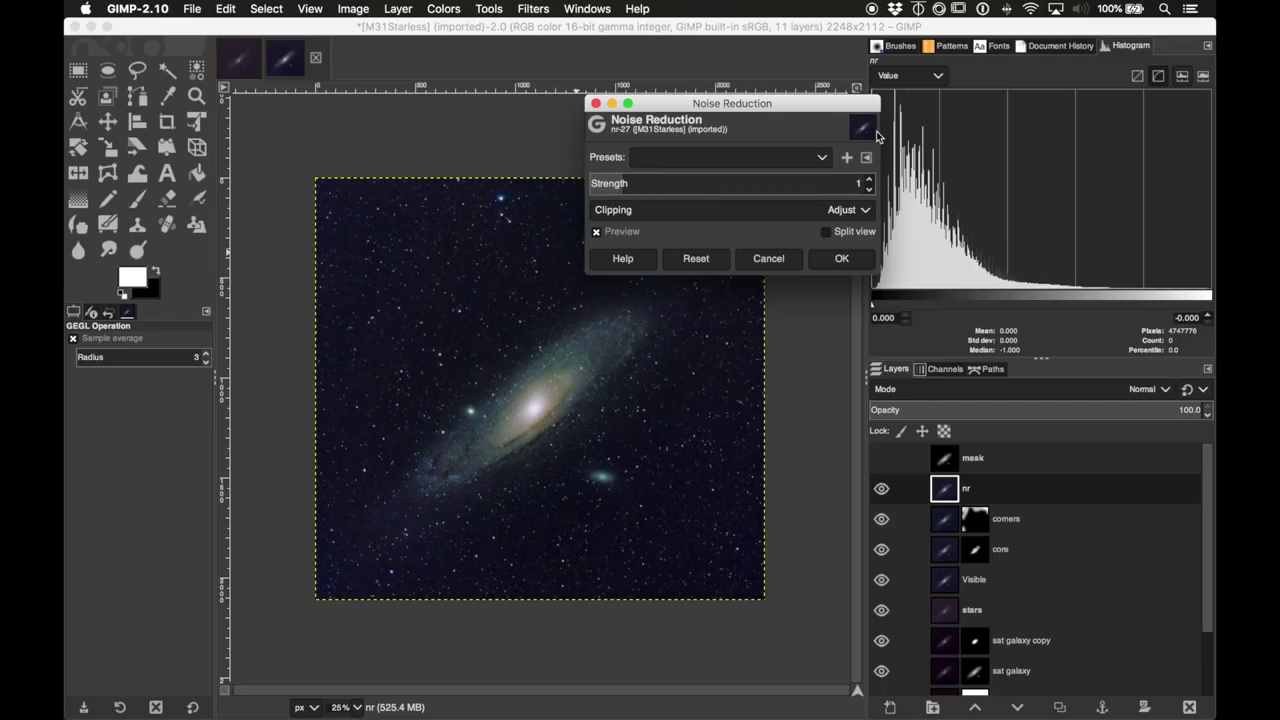
left_click(870, 180)
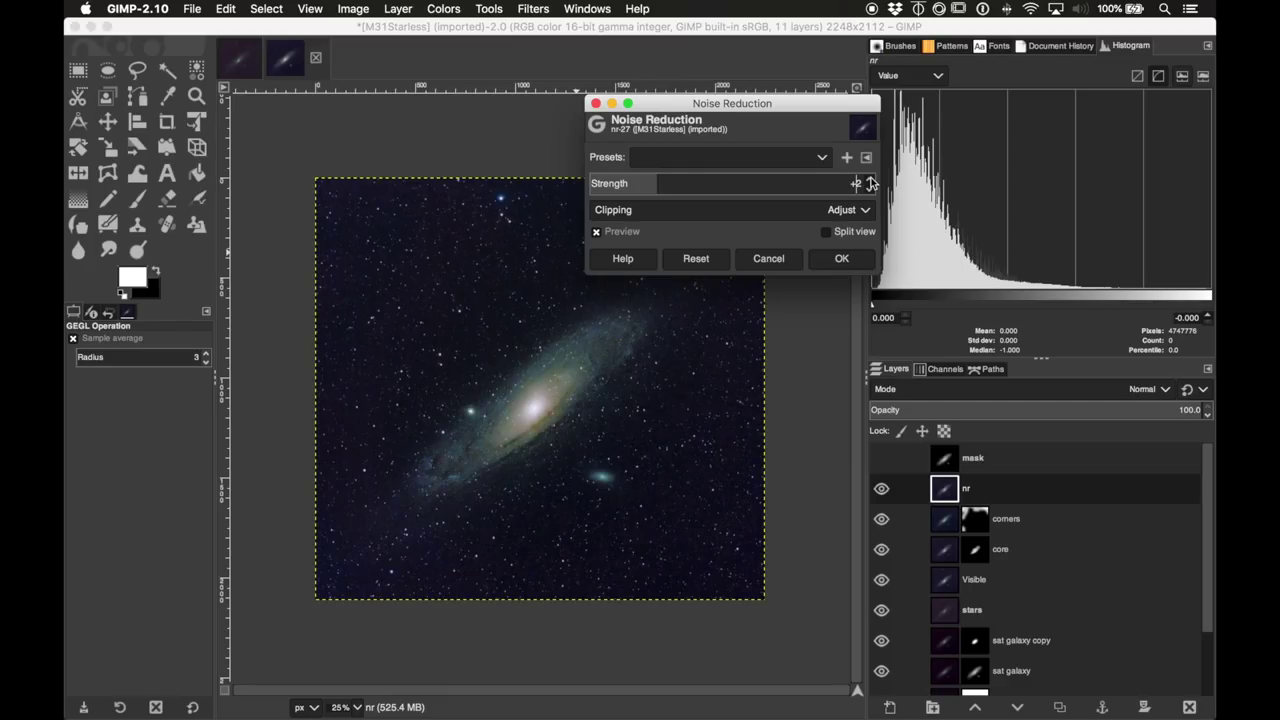
Step: Compare the noise-reduced and original image at 100% zoom, then return to 25%
left_click(345, 707)
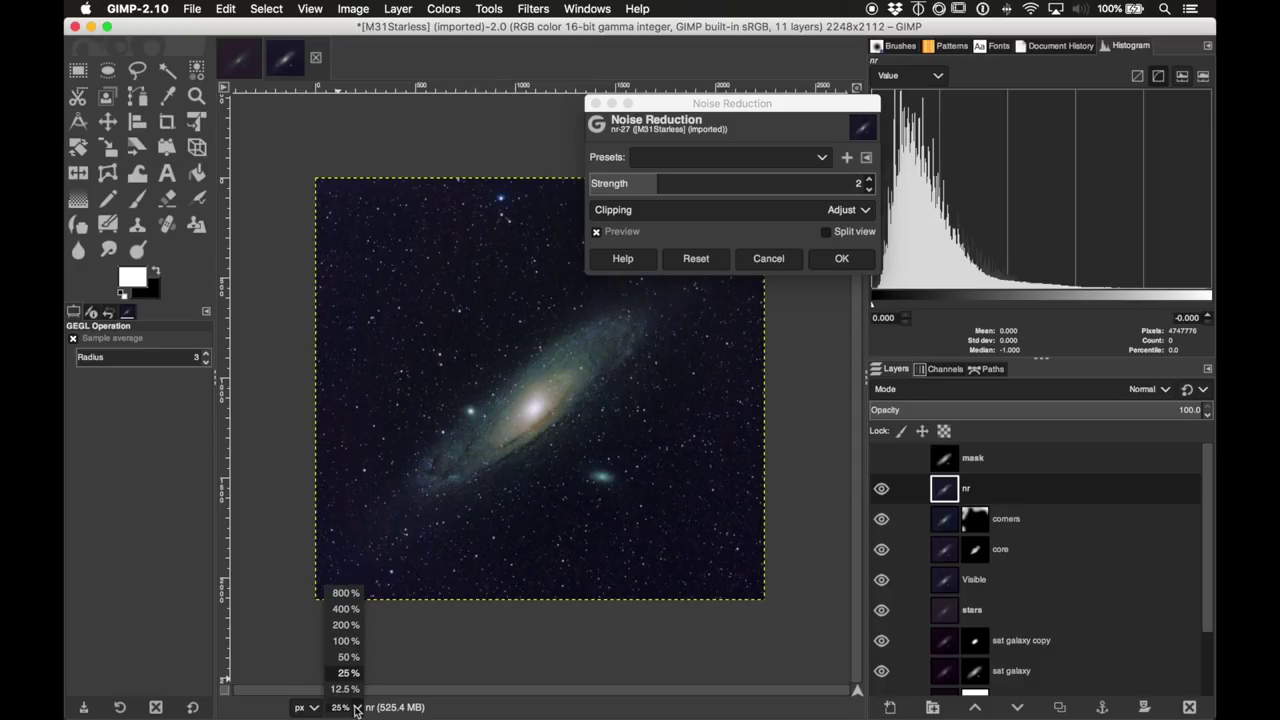
left_click(345, 637)
left_click(597, 233)
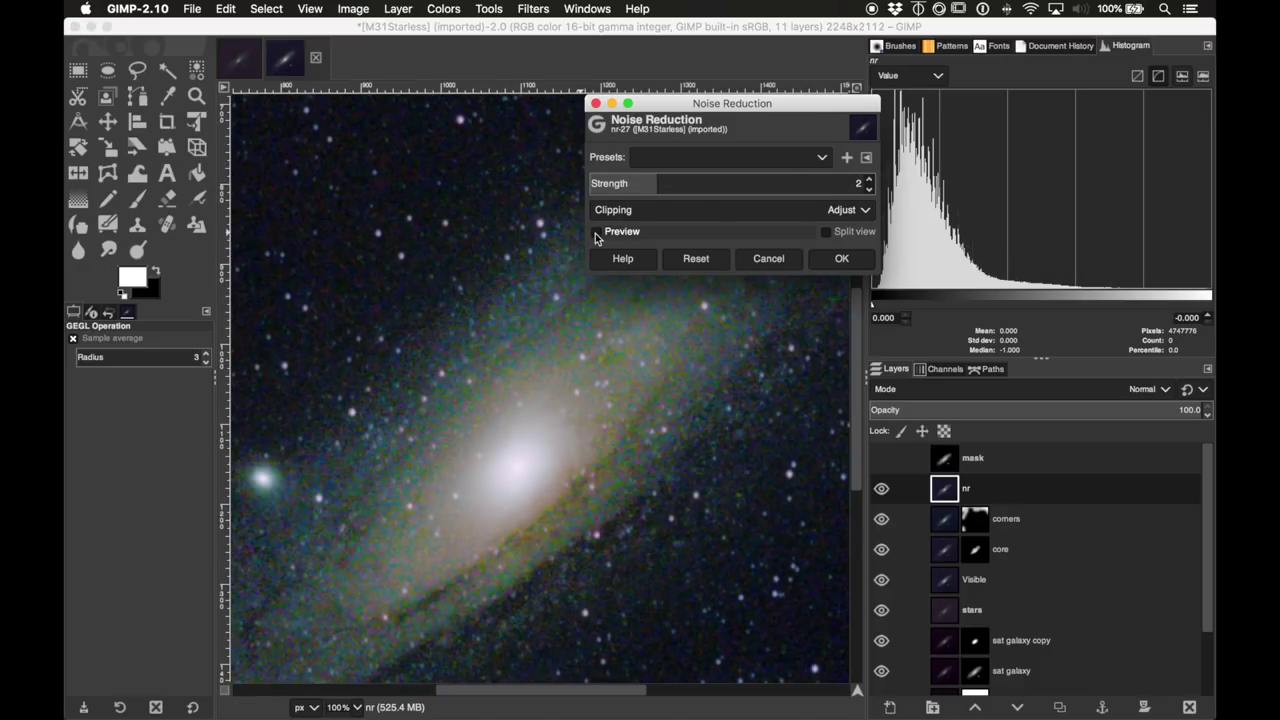
left_click(597, 233)
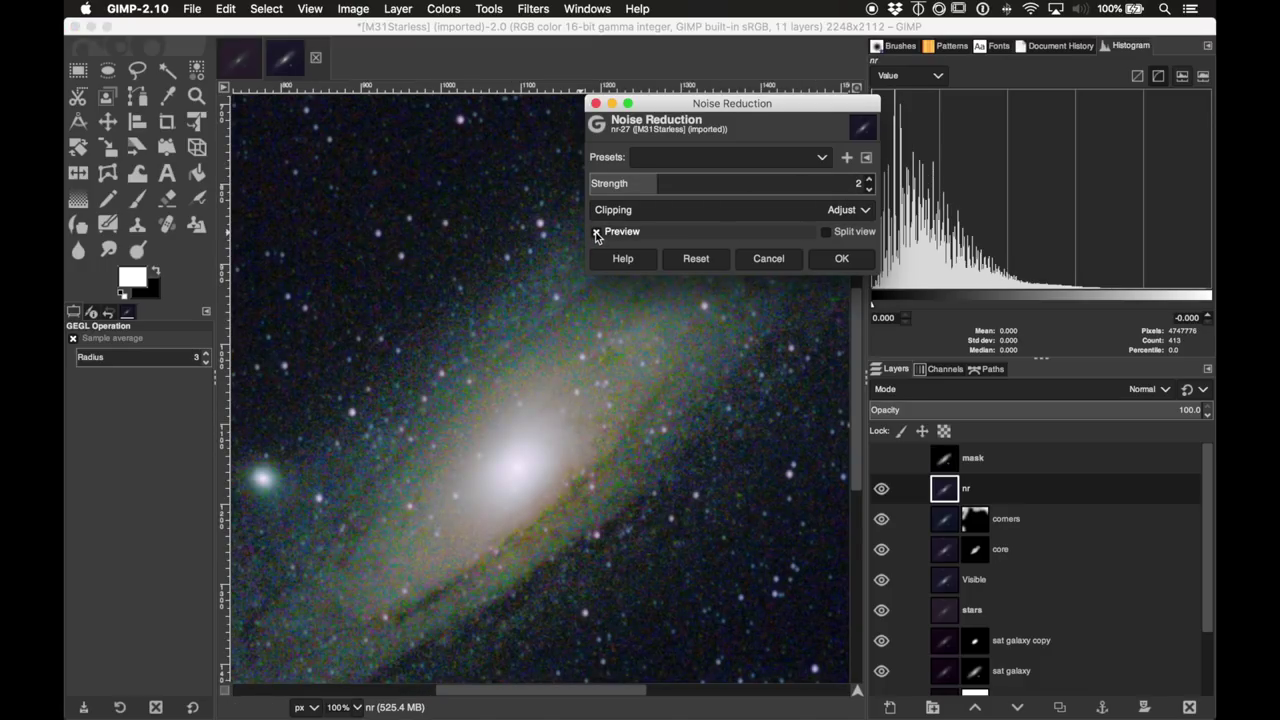
left_click(597, 233)
left_click(597, 233)
left_click(597, 233)
left_click(597, 233)
left_click(597, 233)
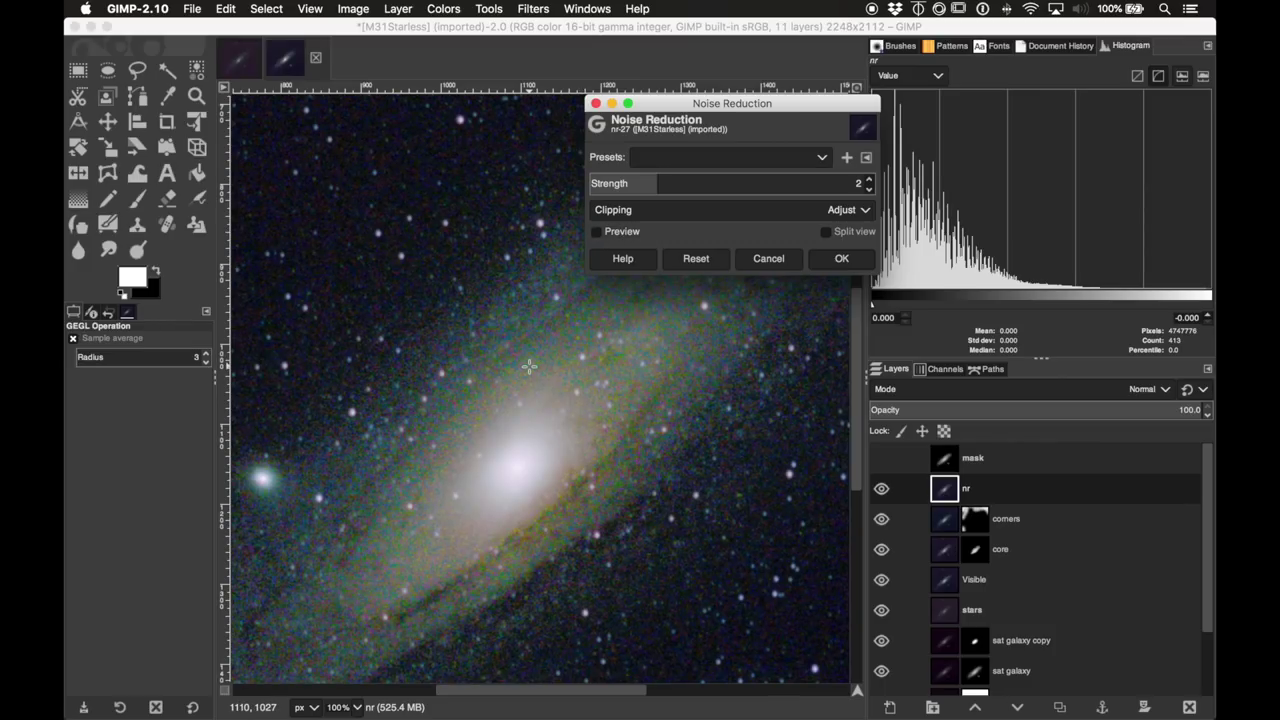
left_click(356, 707)
left_click(346, 673)
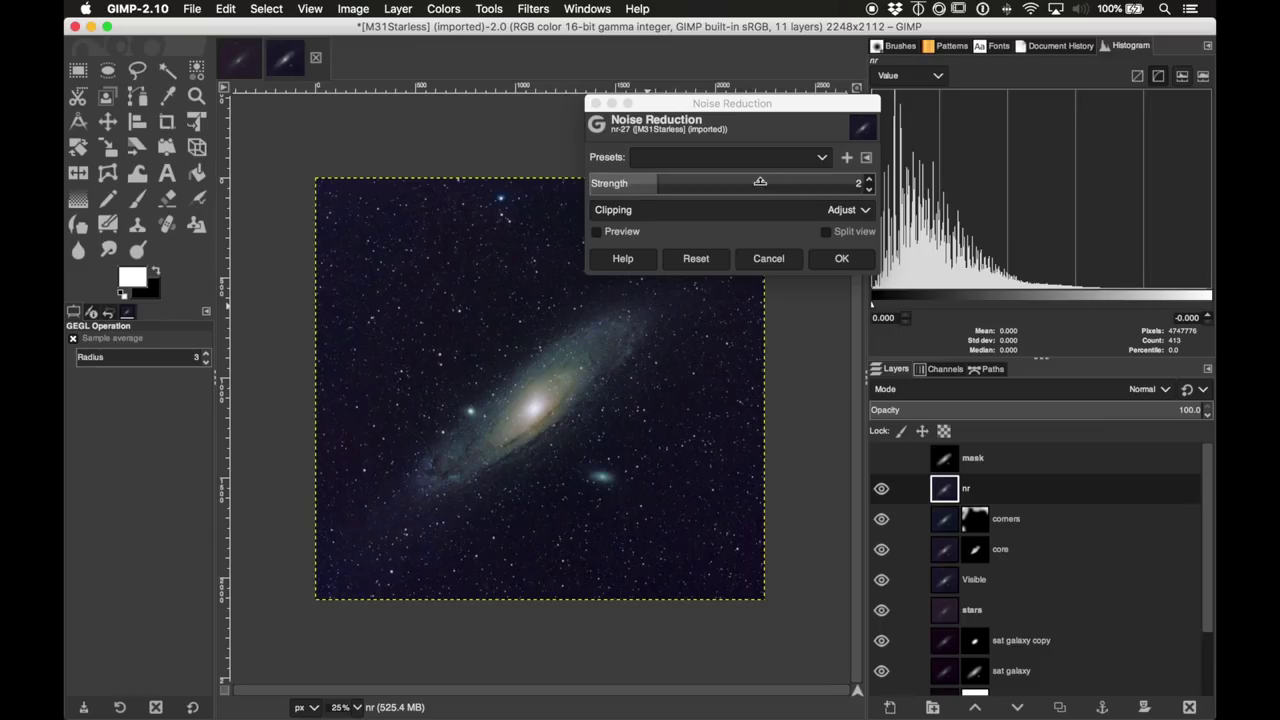
Step: Set Noise Reduction Strength to 1 and apply it to the nr layer
left_click(869, 189)
left_click(869, 189)
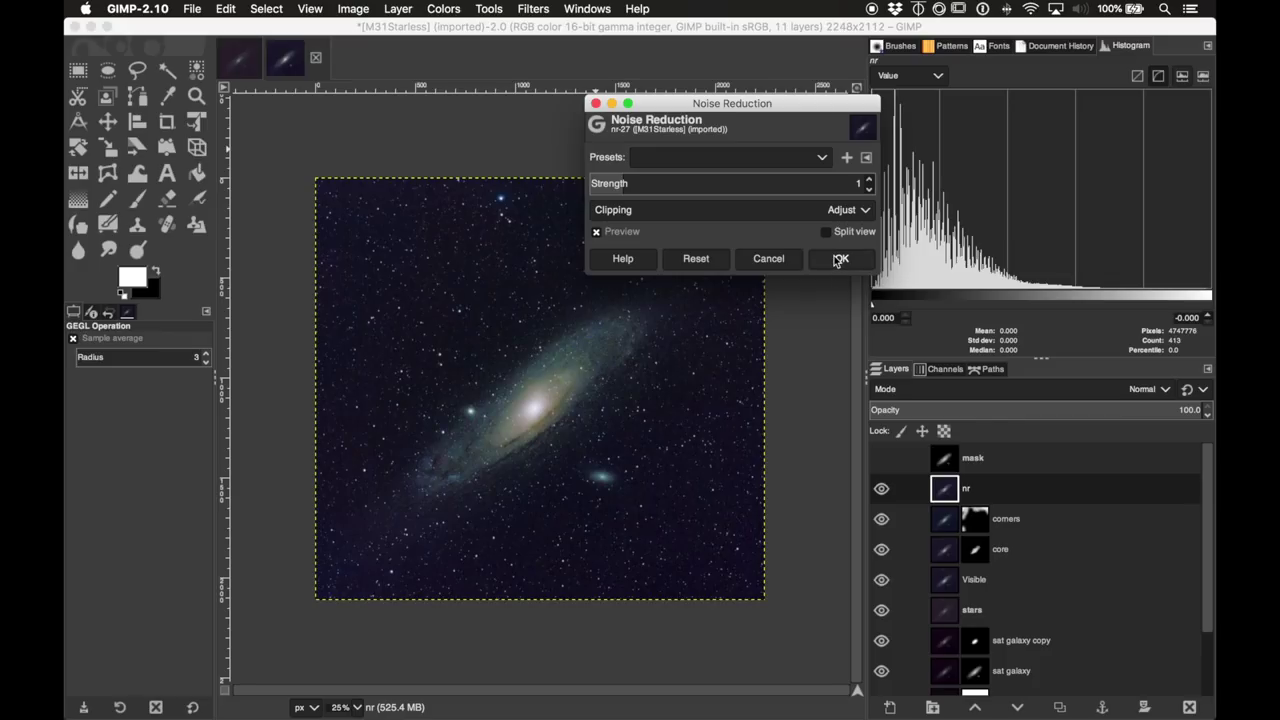
left_click(836, 262)
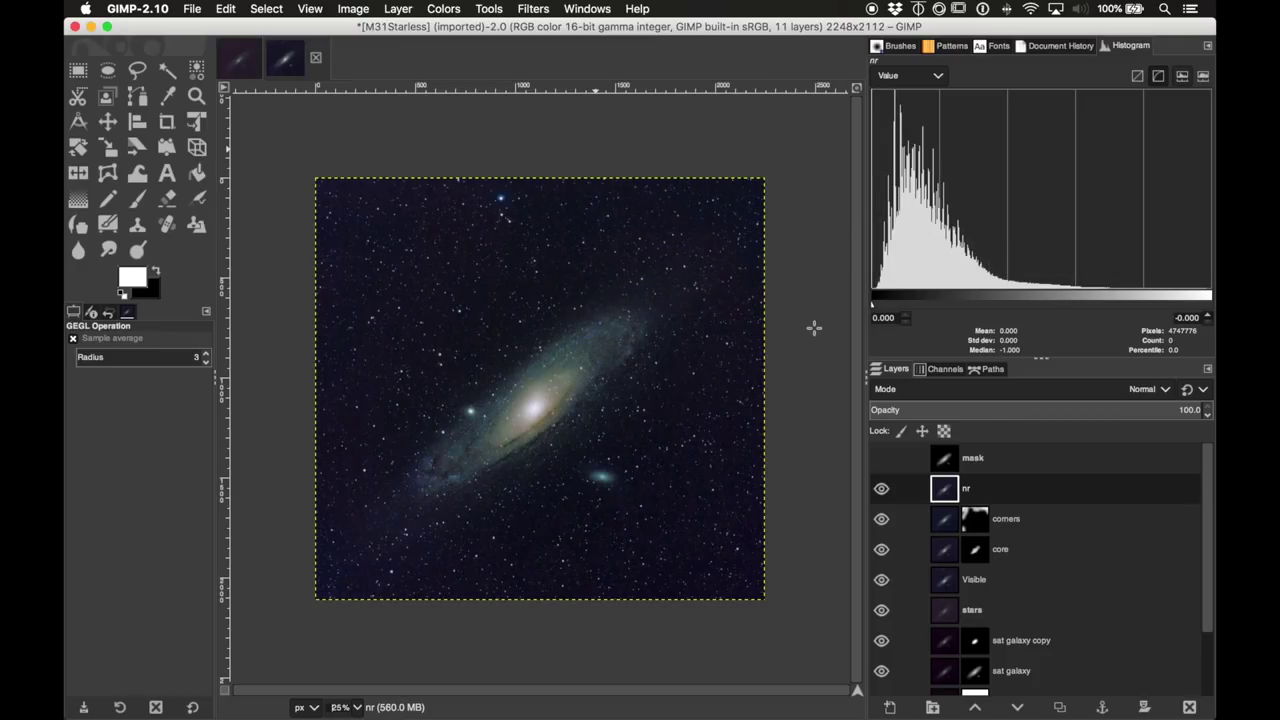
left_click(882, 489)
left_click(882, 489)
left_click(489, 9)
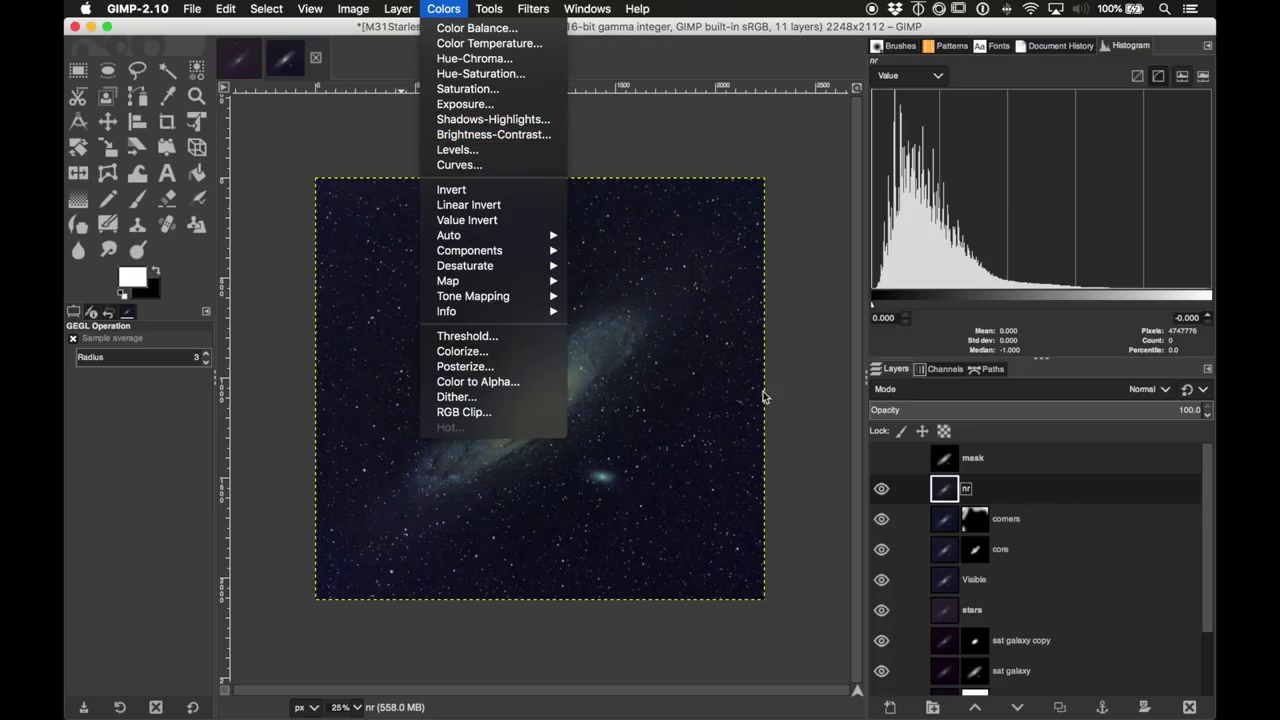
mouse_move(415, 8)
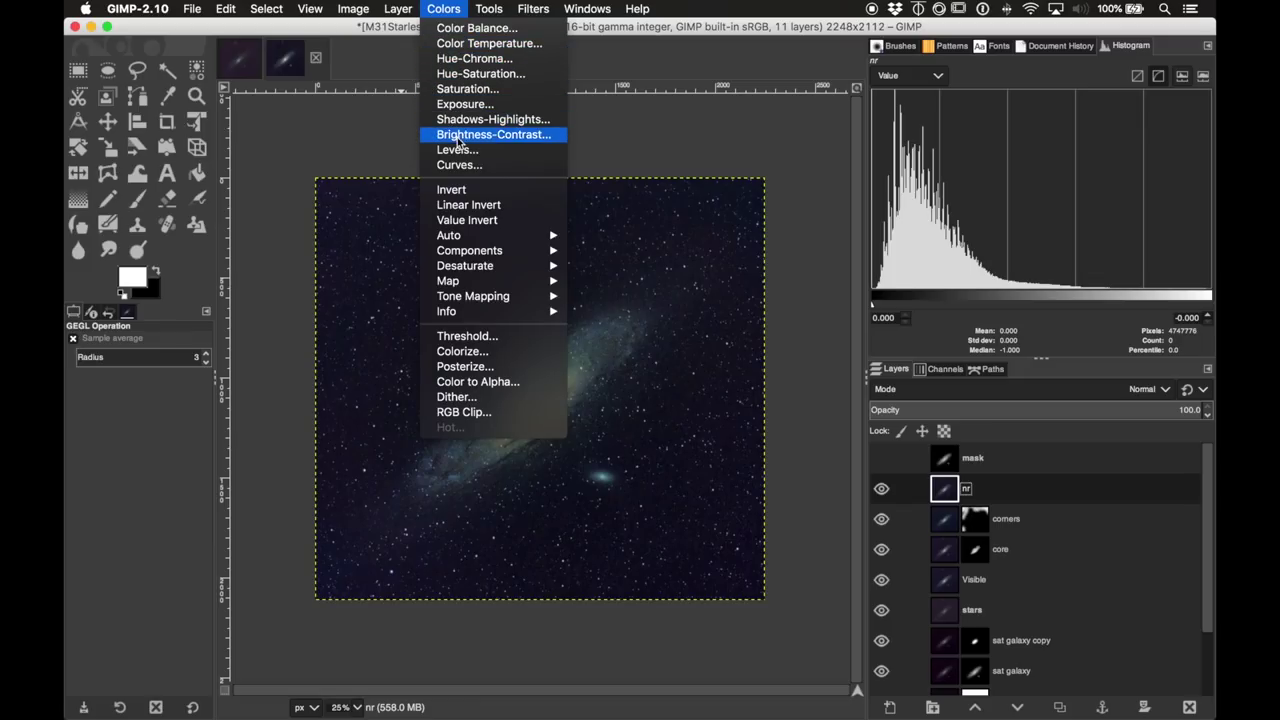
left_click(460, 165)
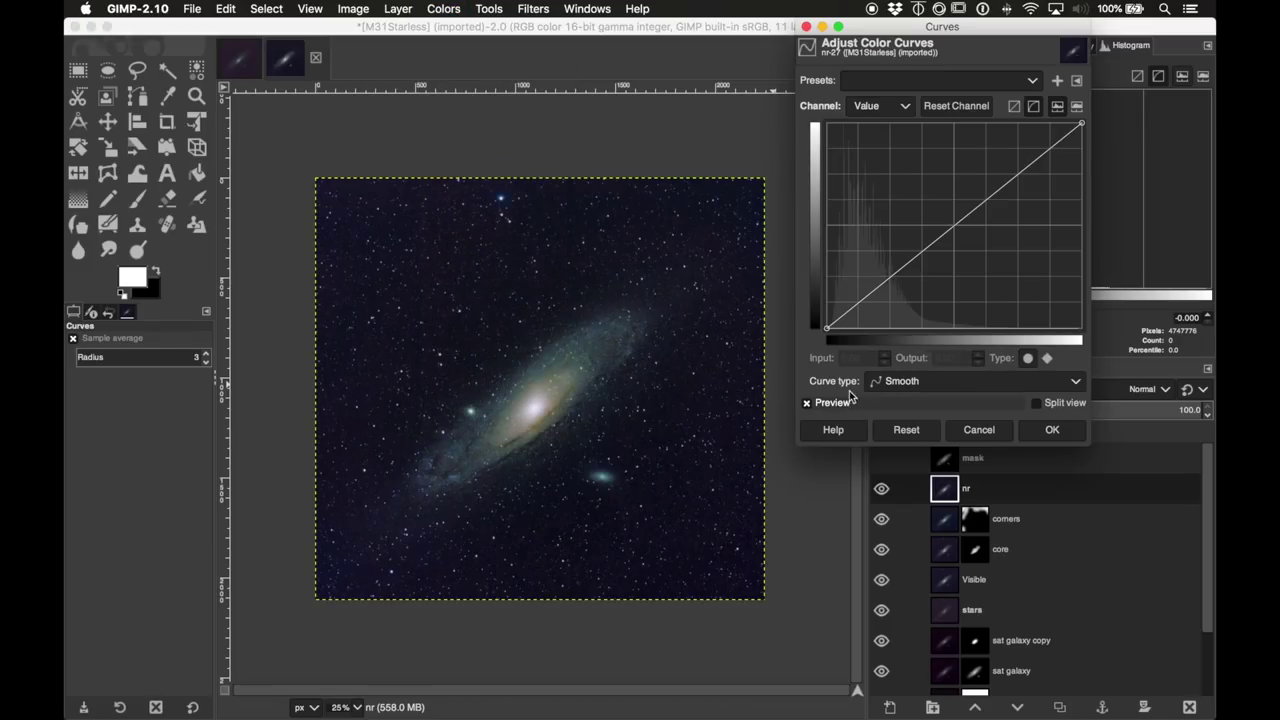
left_click_drag(828, 326, 831, 327)
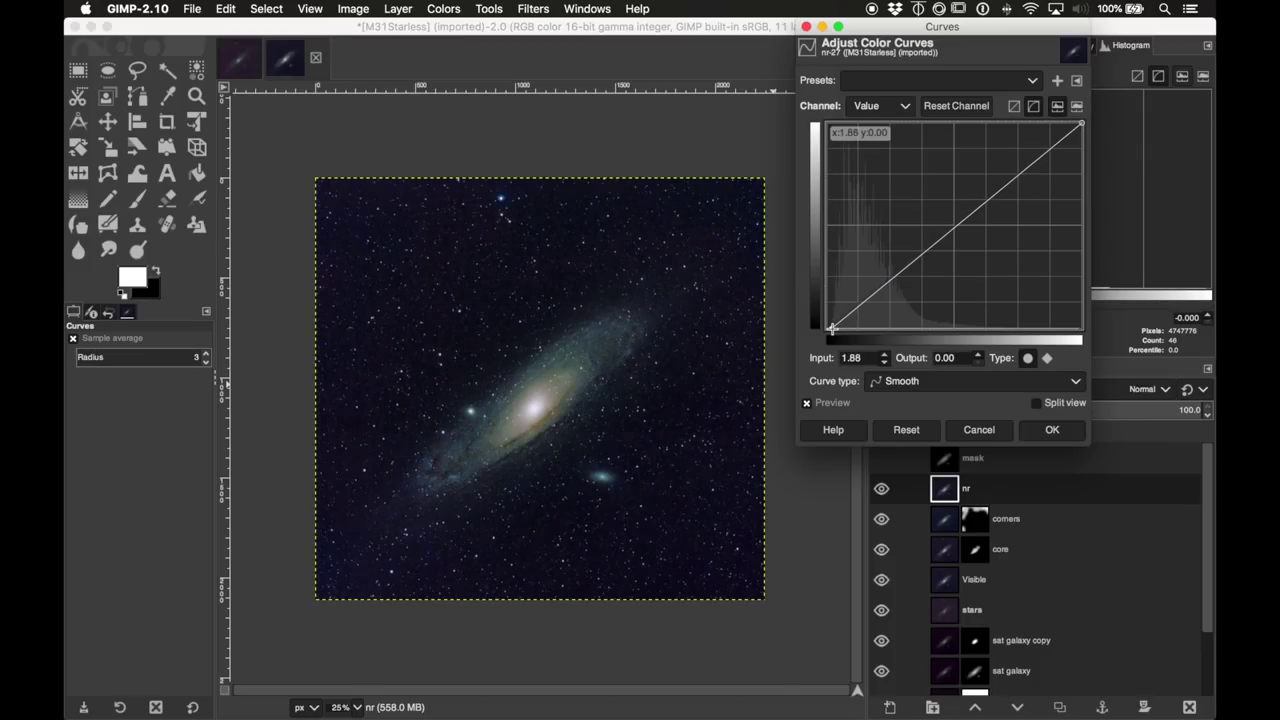
key("Return")
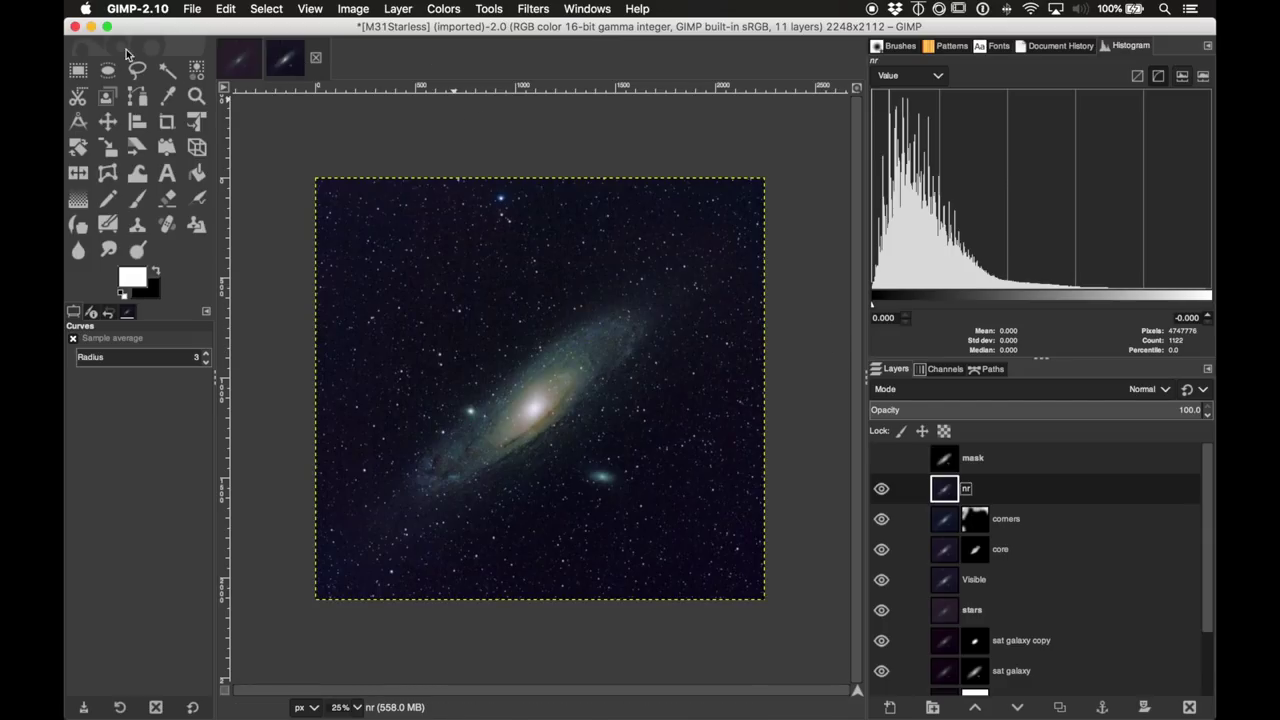
Step: Save the project as M31Starless.xcf
left_click(190, 8)
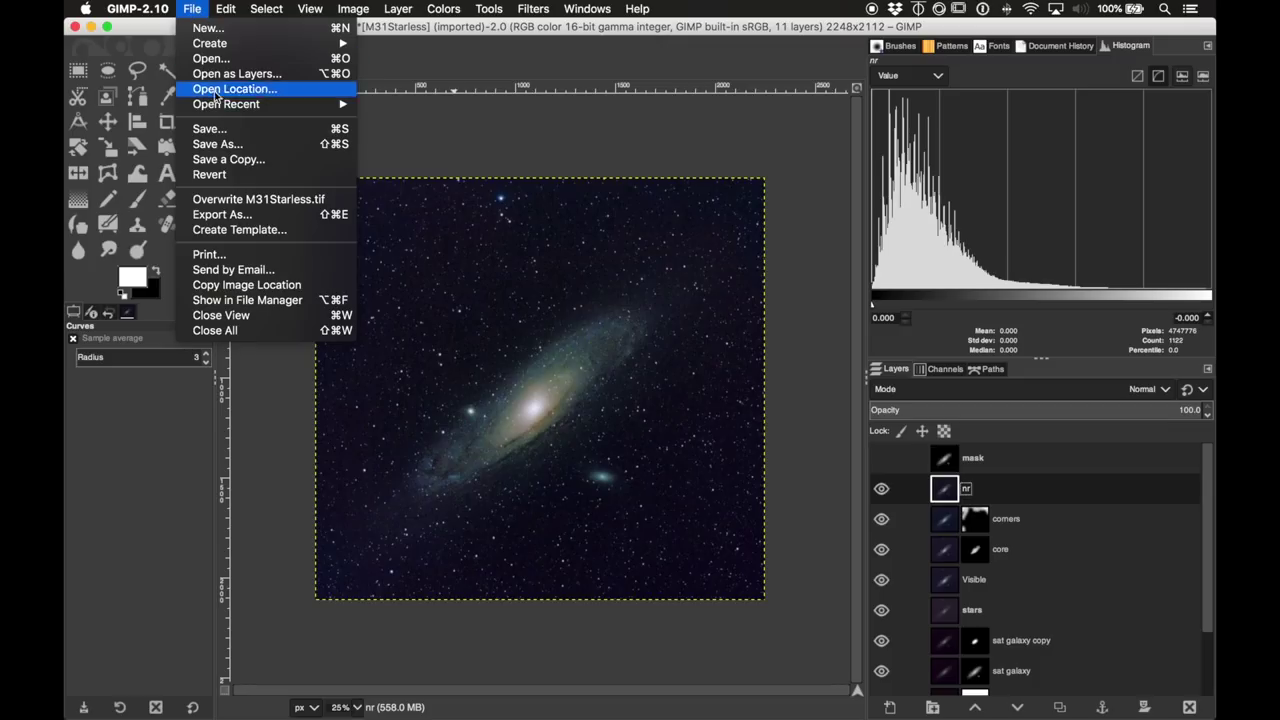
left_click(210, 129)
left_click(726, 514)
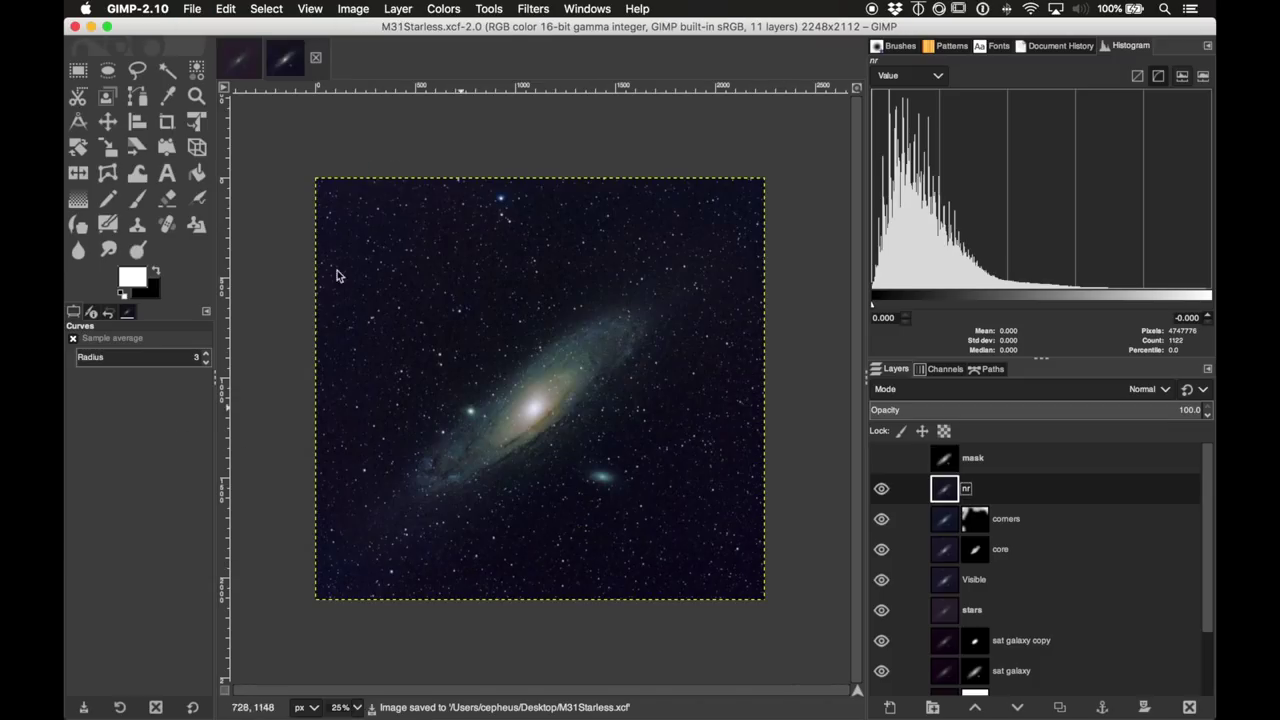
Step: Export the image as m31.jpg at JPEG quality 100
left_click(190, 8)
left_click(213, 203)
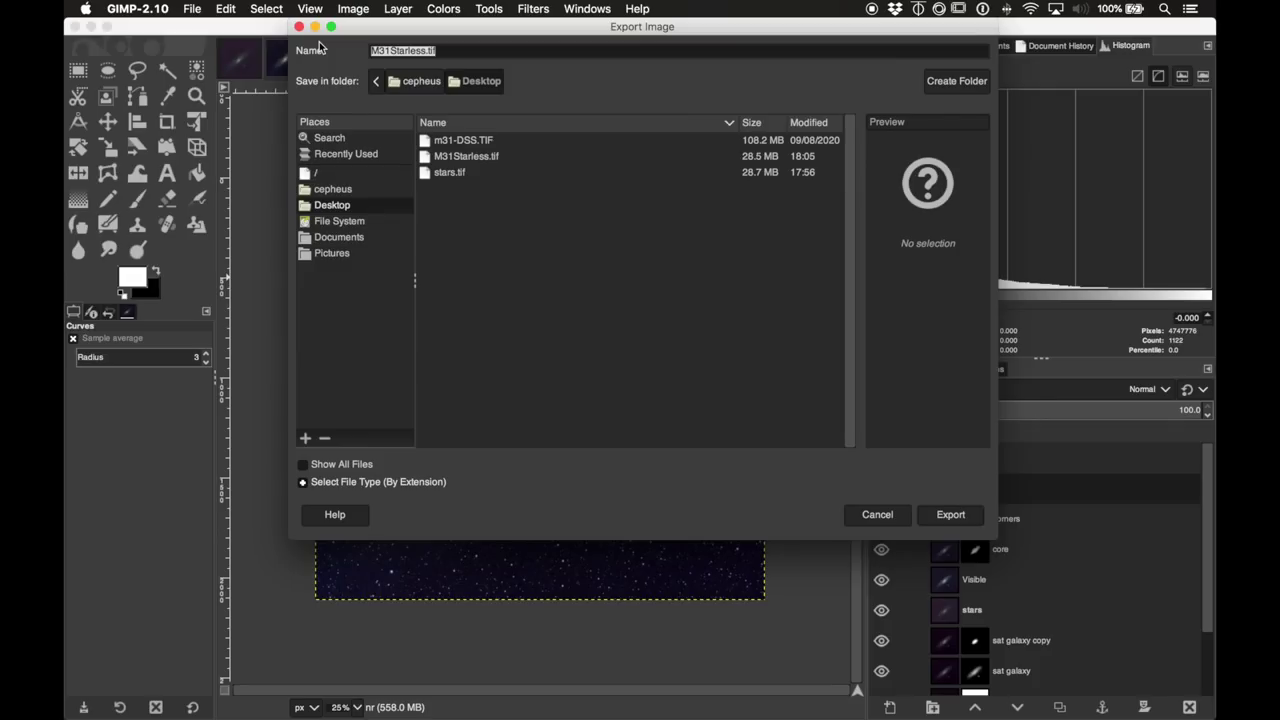
type("m31")
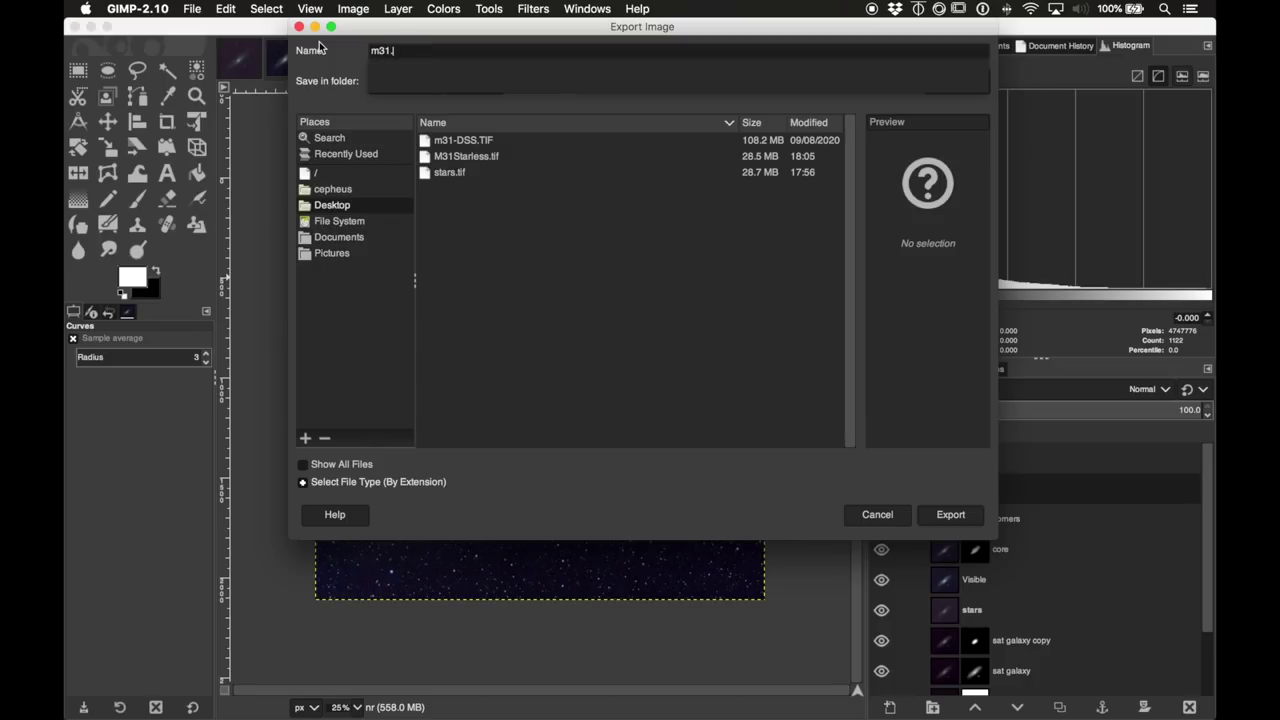
type(".")
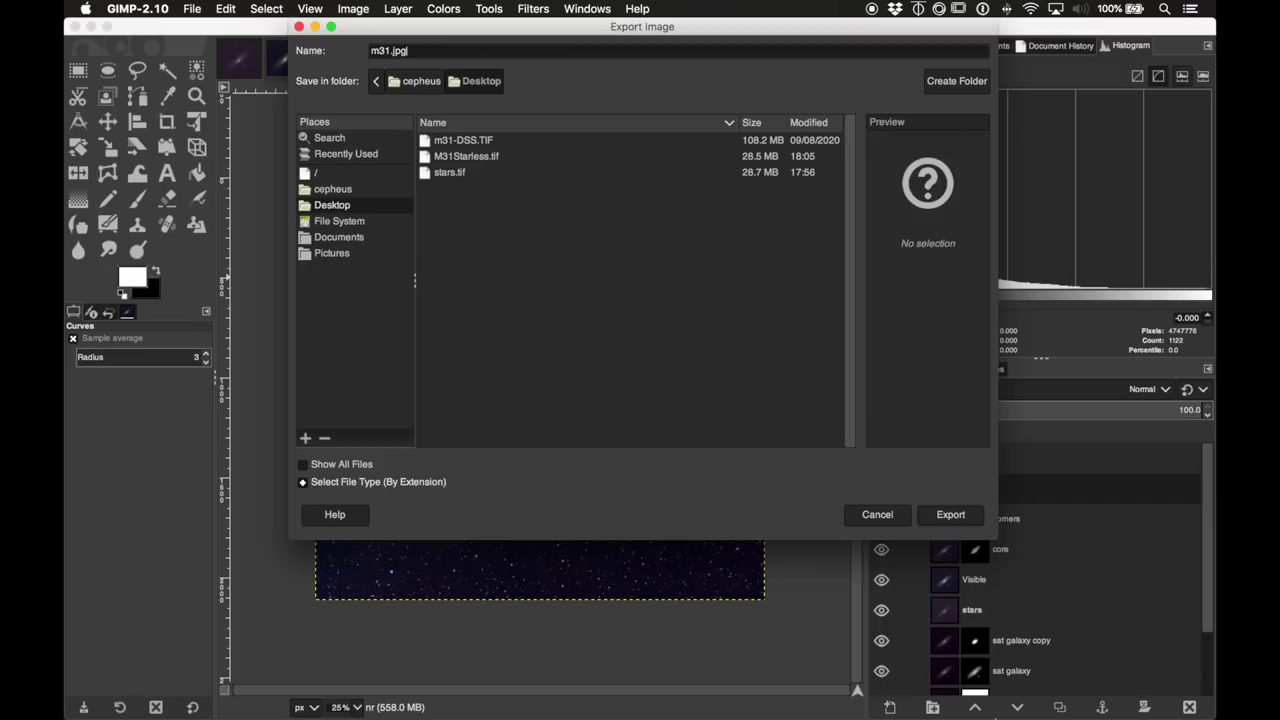
left_click(950, 516)
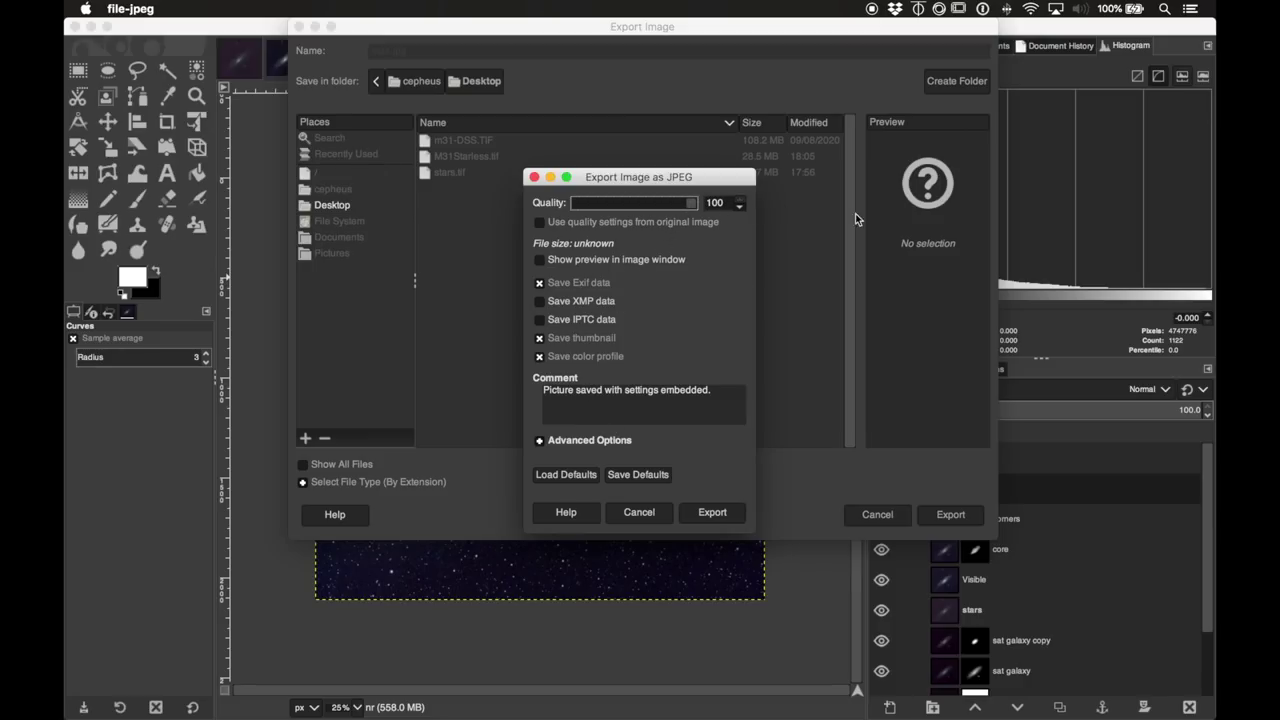
left_click(693, 519)
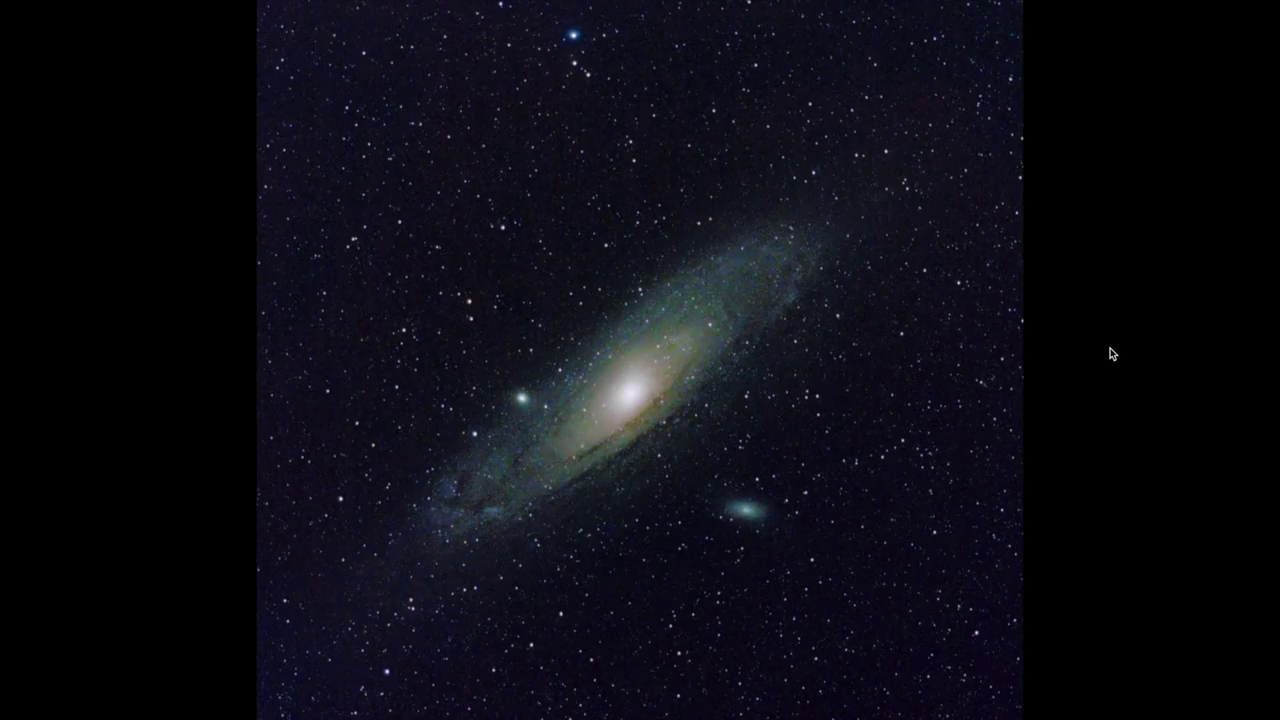